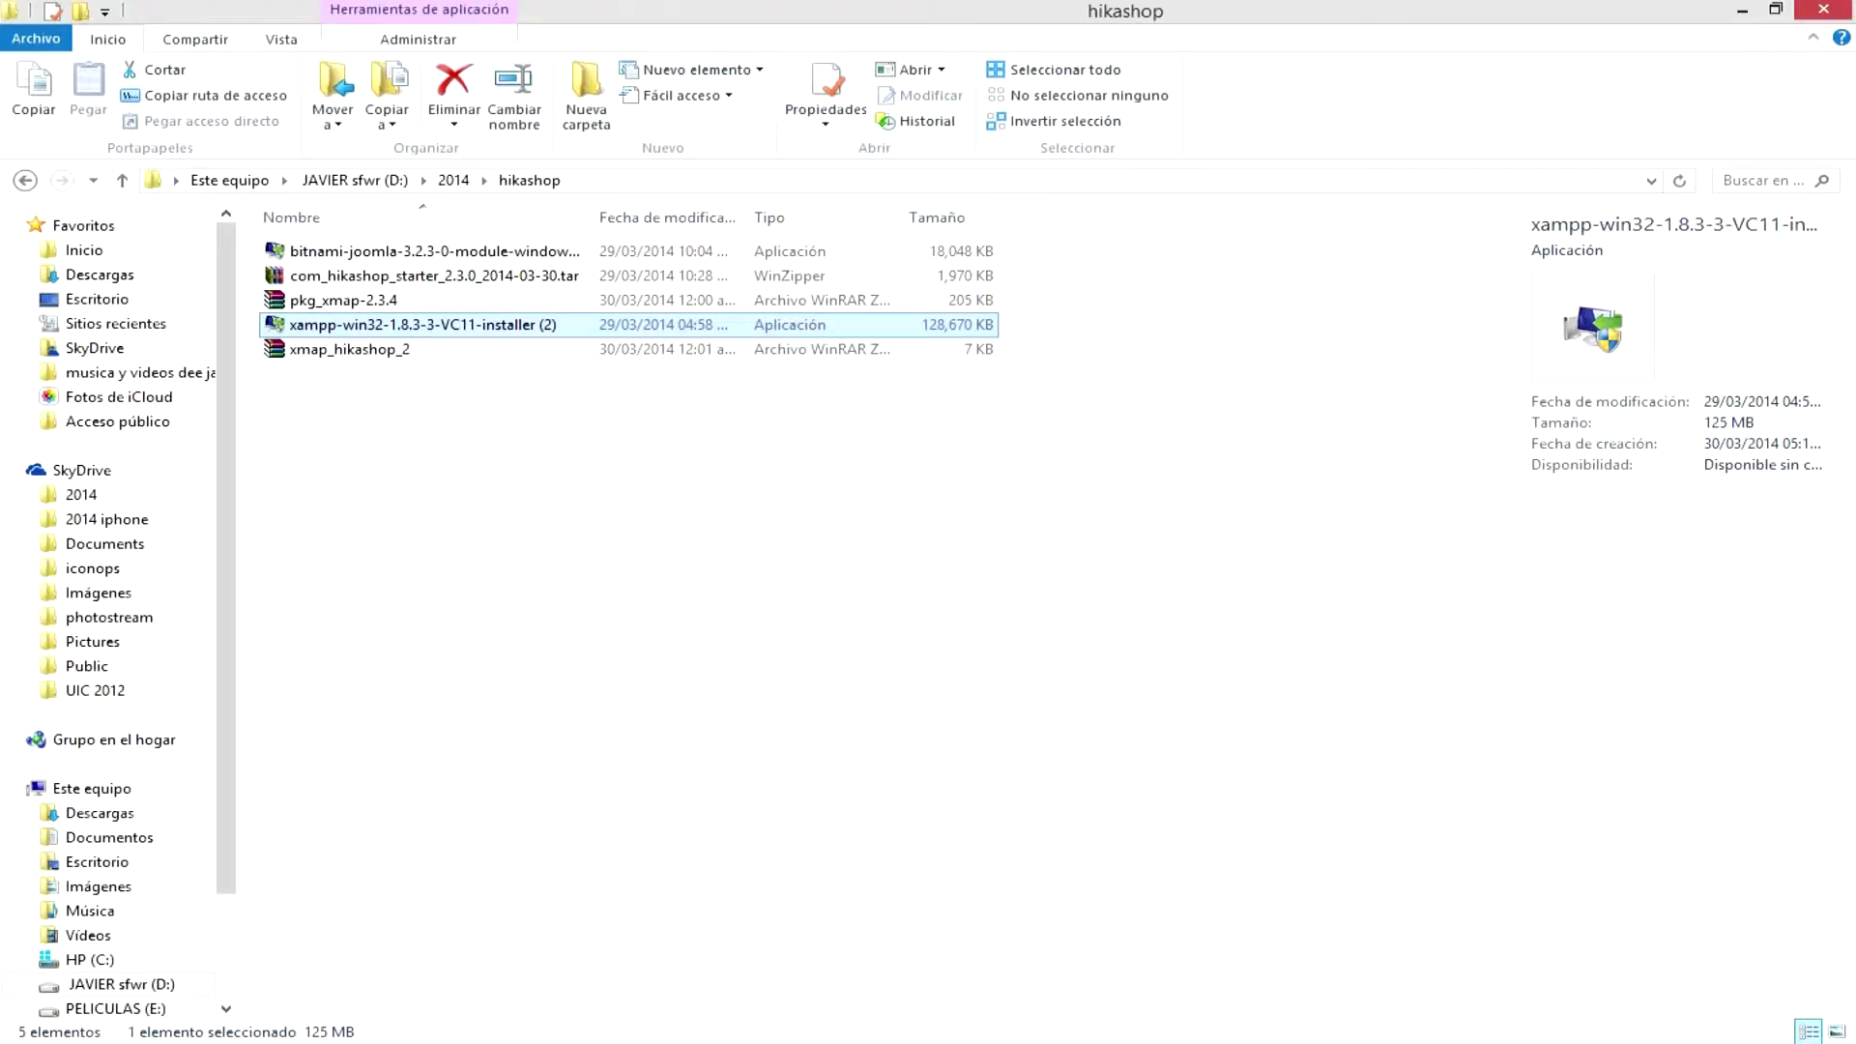
# - Launch the xampp-win32-1.8.3-3-VC11-installer from the hikashop folder and allow it in UAC
pyautogui.press('super+Right')
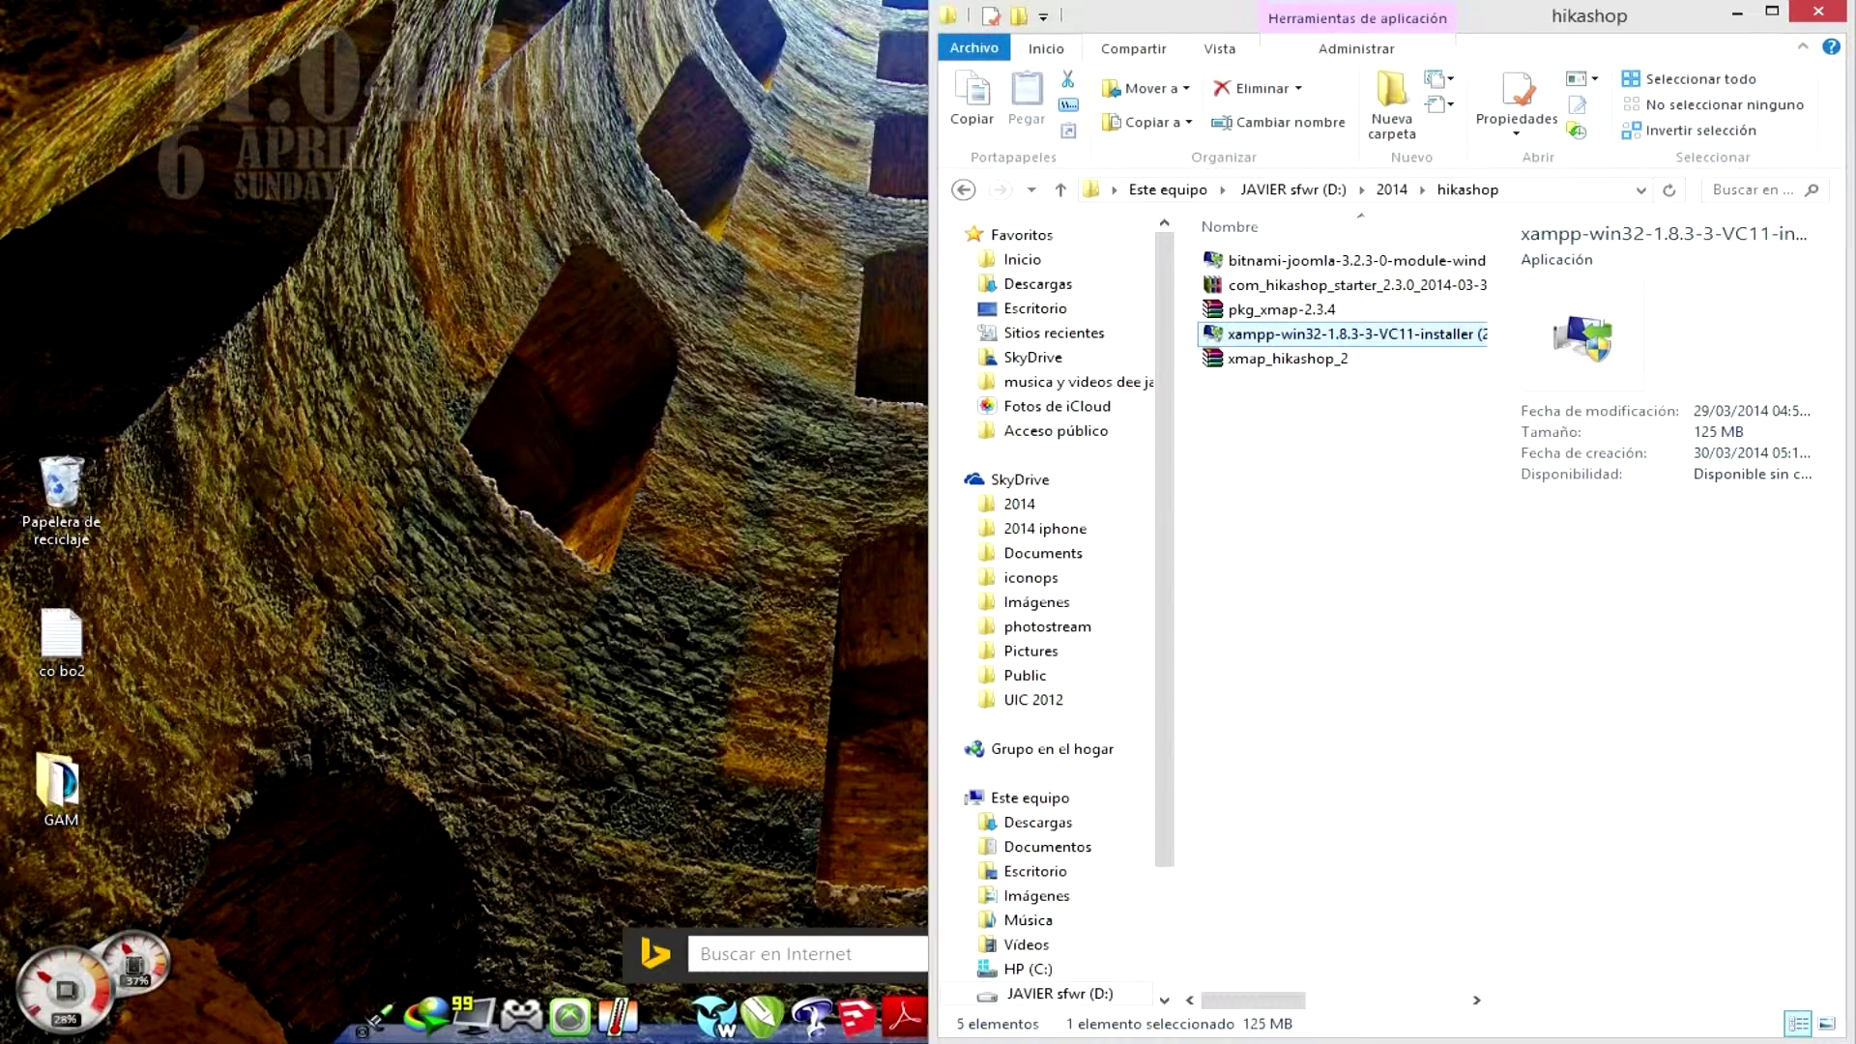
pyautogui.press('Return')
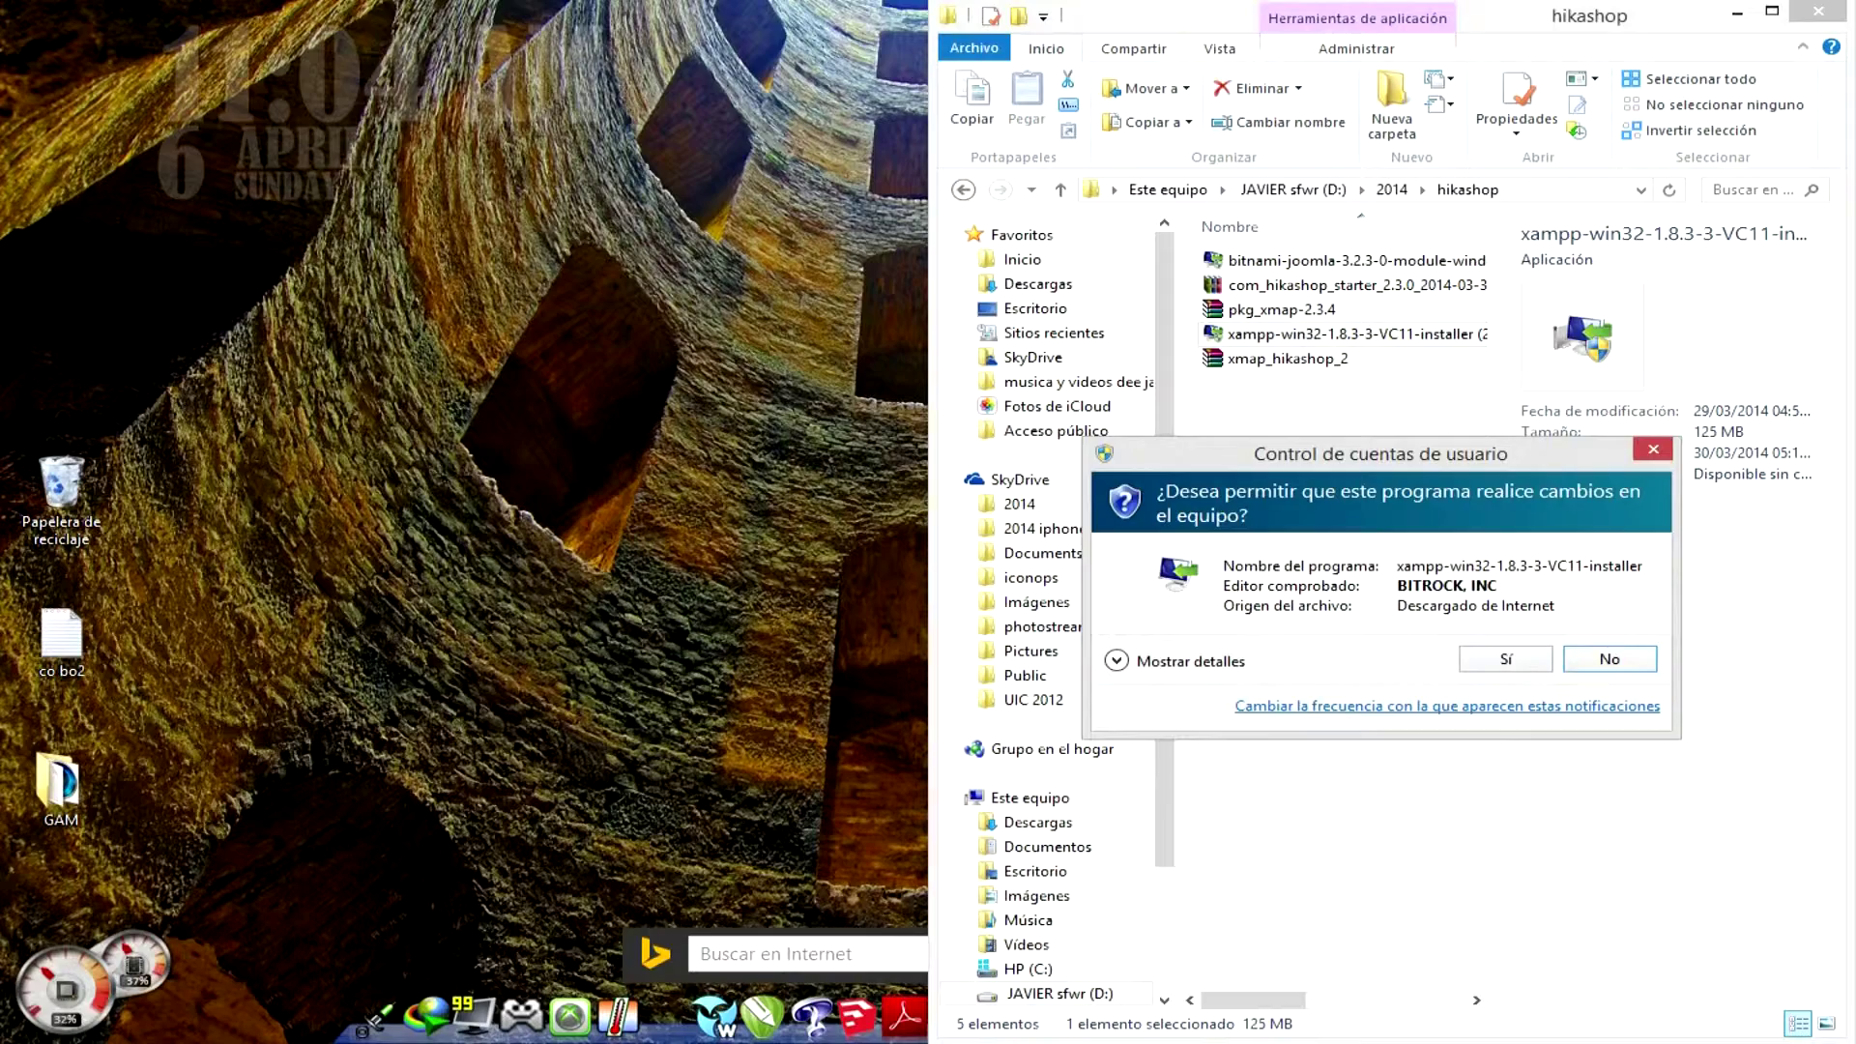
pyautogui.press('Left')
pyautogui.press('Return')
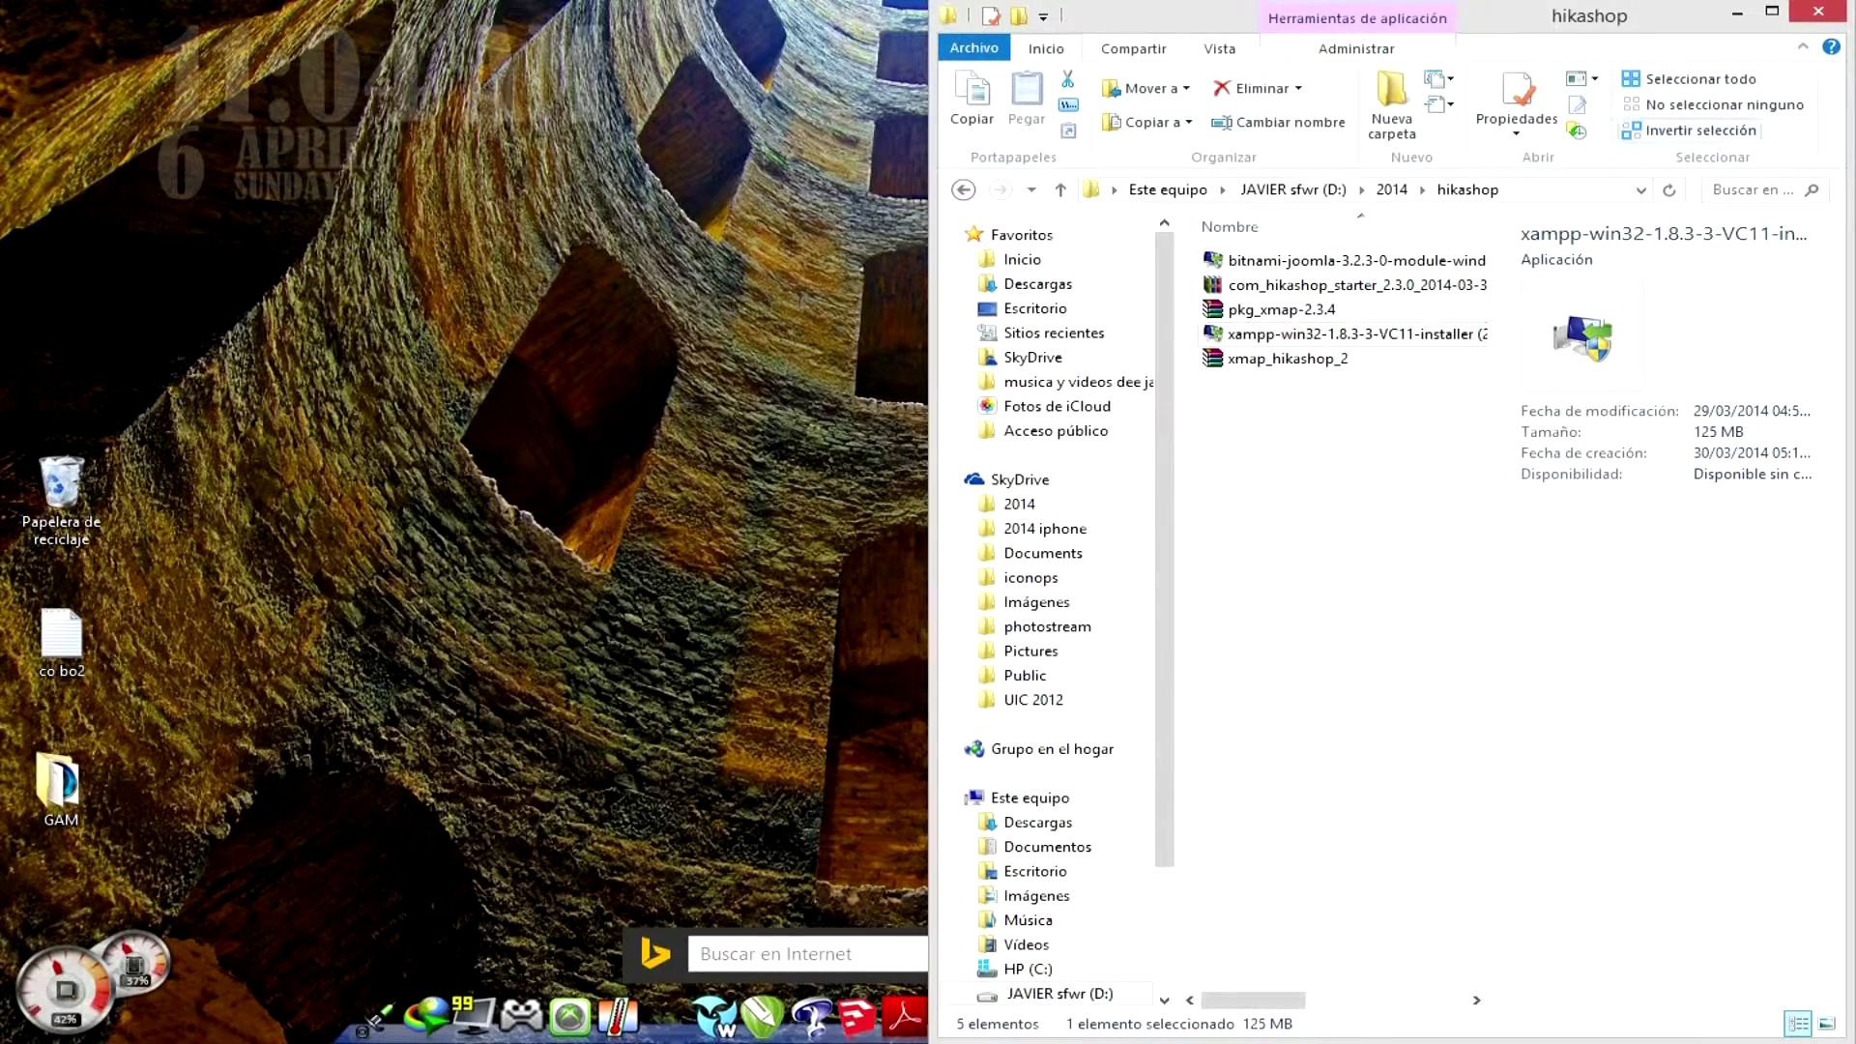
# - Accept the antivirus and UAC warnings and move past the XAMPP Setup welcome page
pyautogui.click(1737, 12)
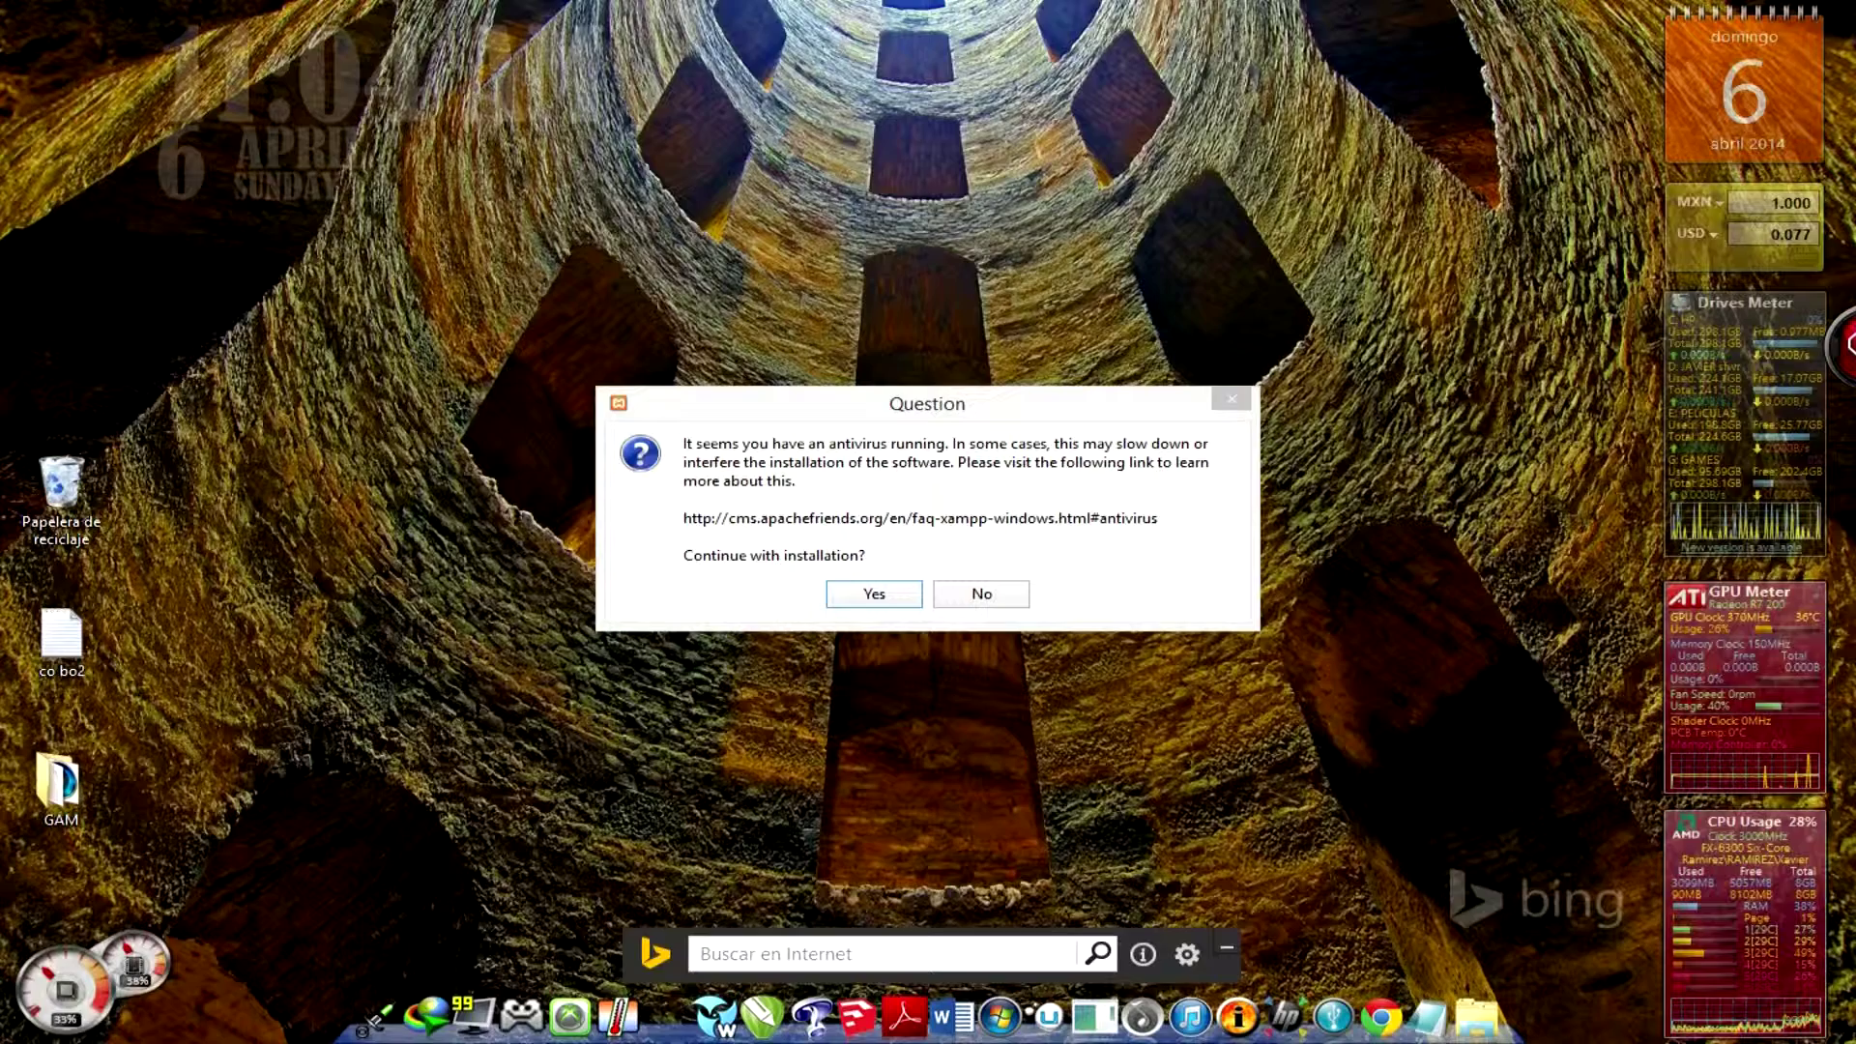
pyautogui.press('Return')
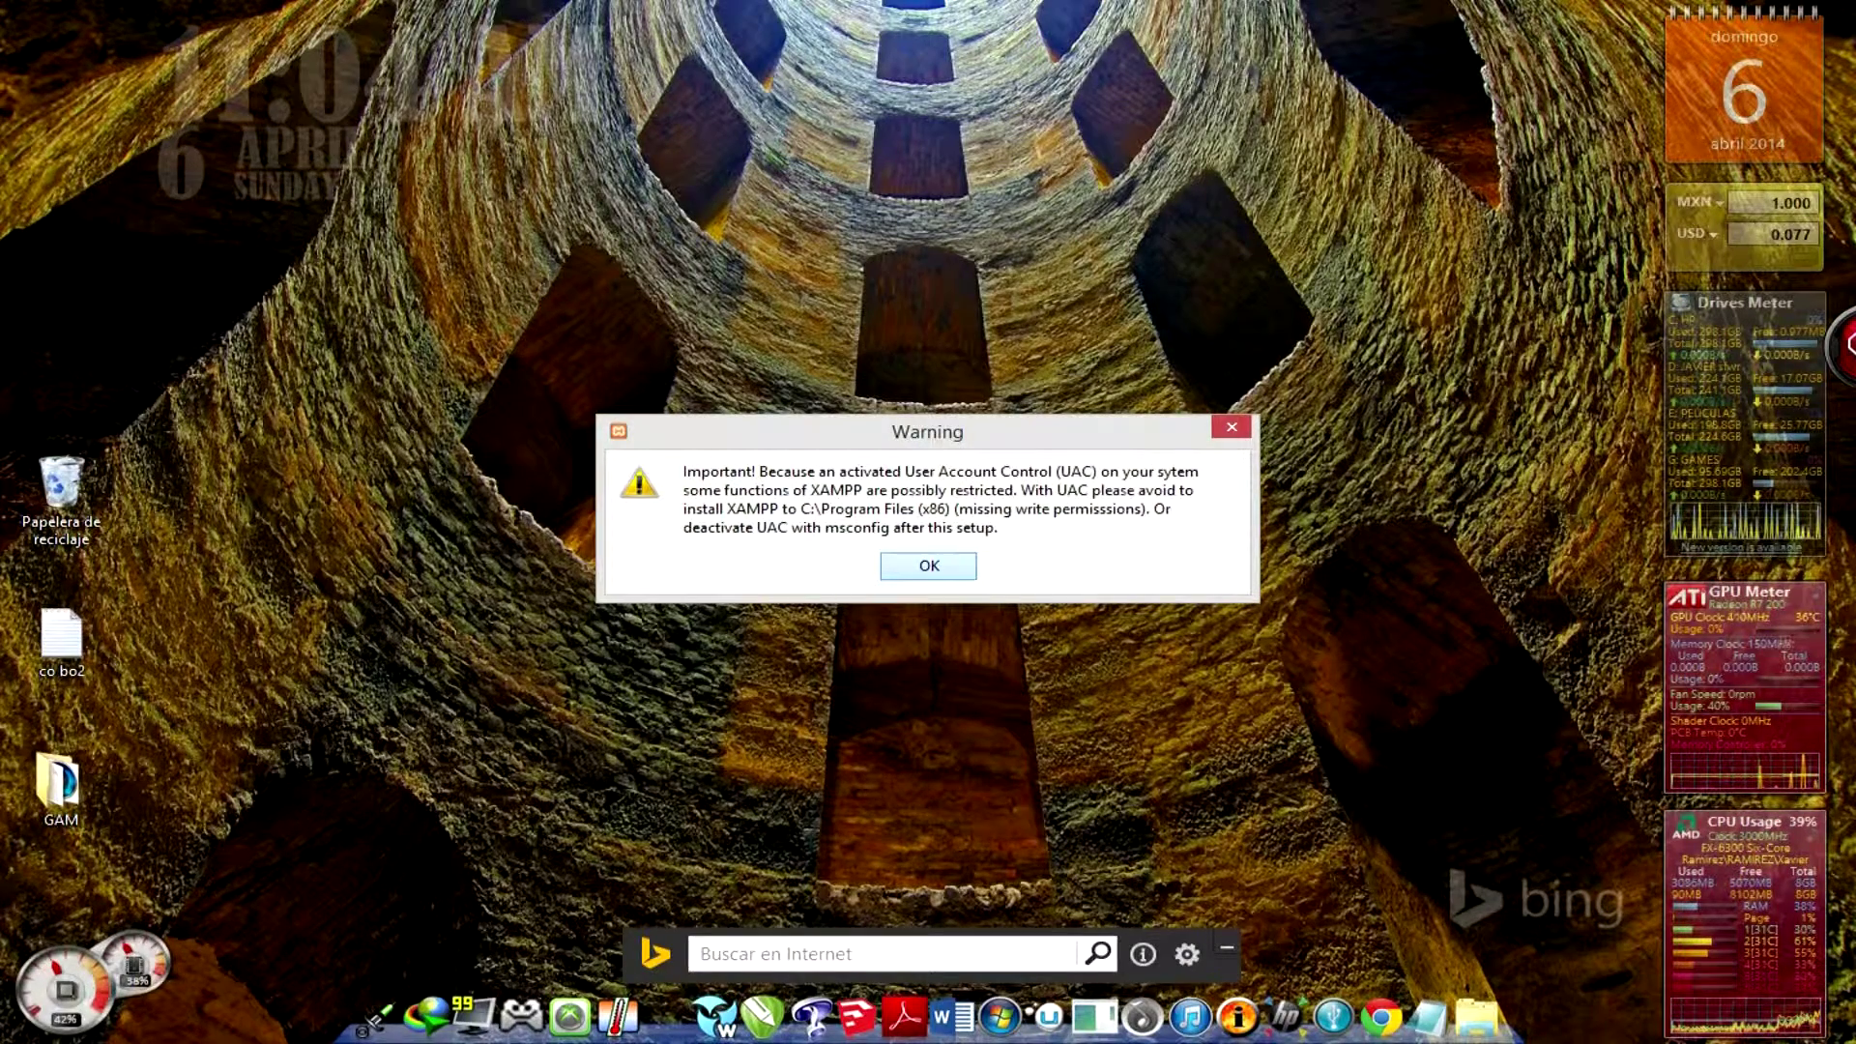
pyautogui.press('Return')
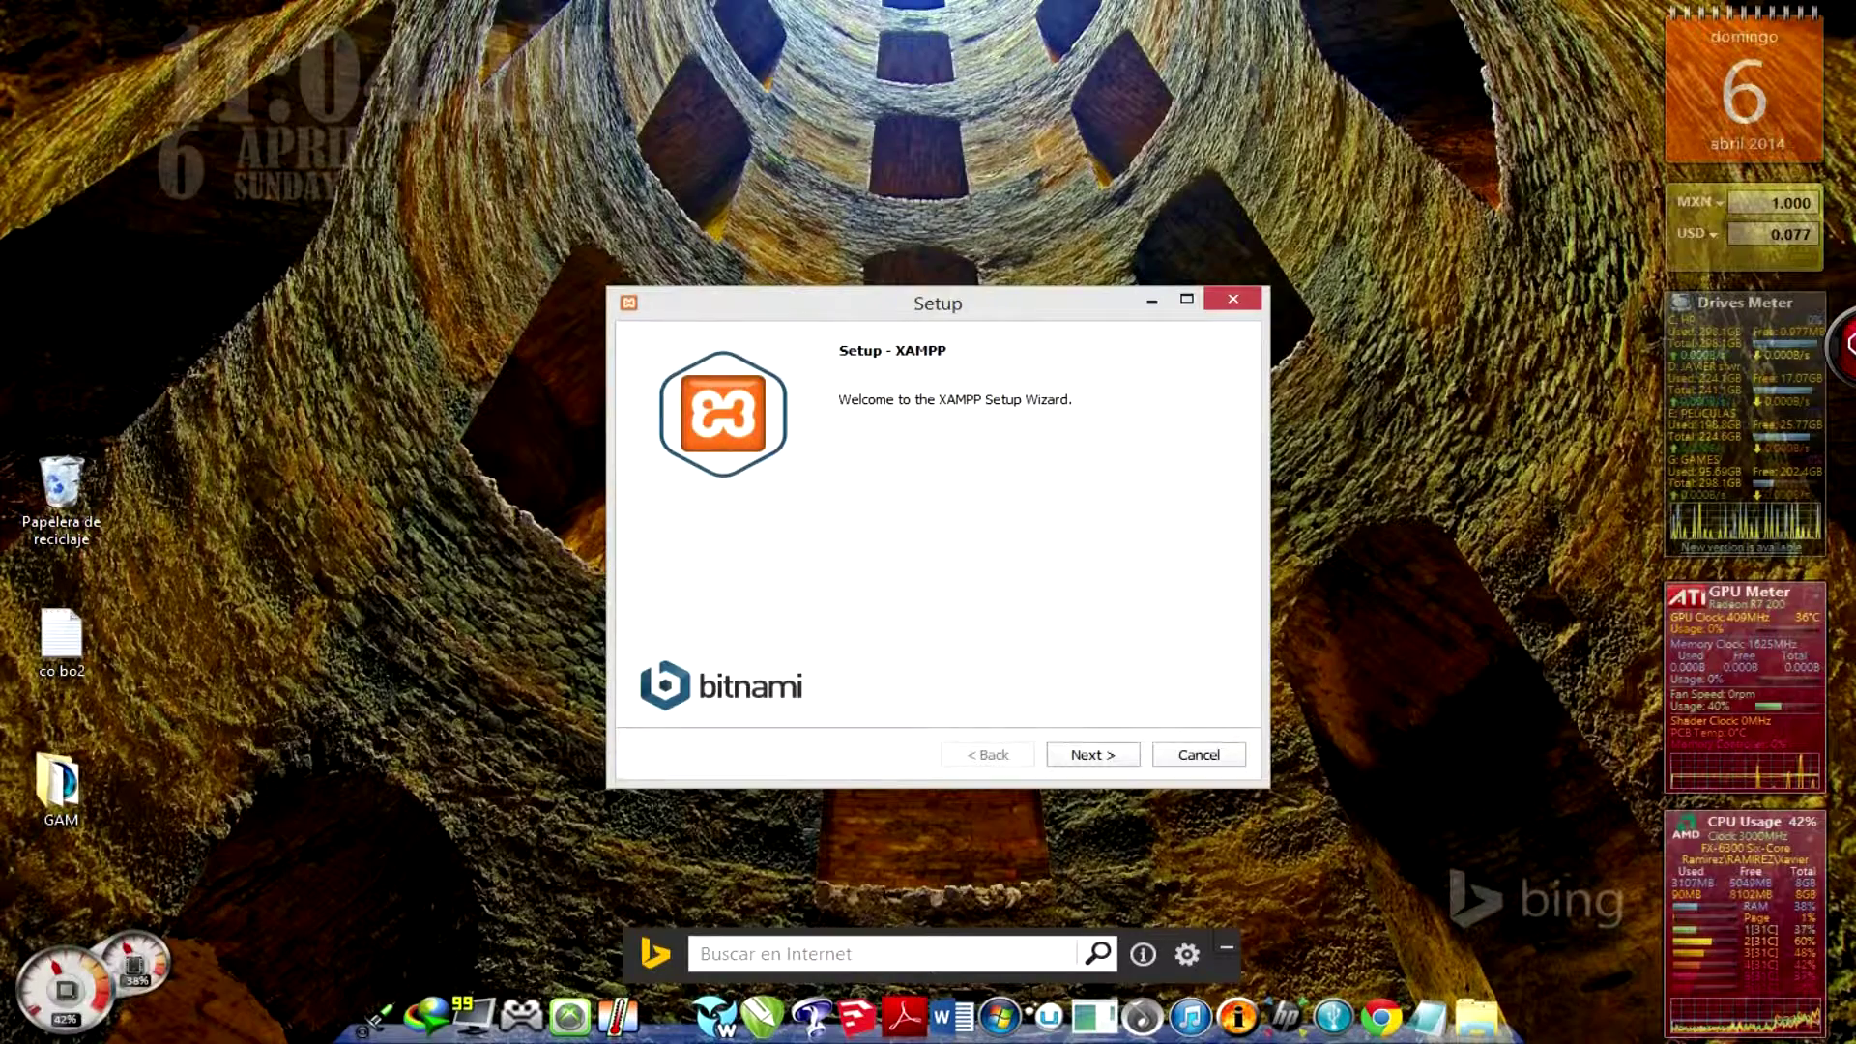
pyautogui.press('Return')
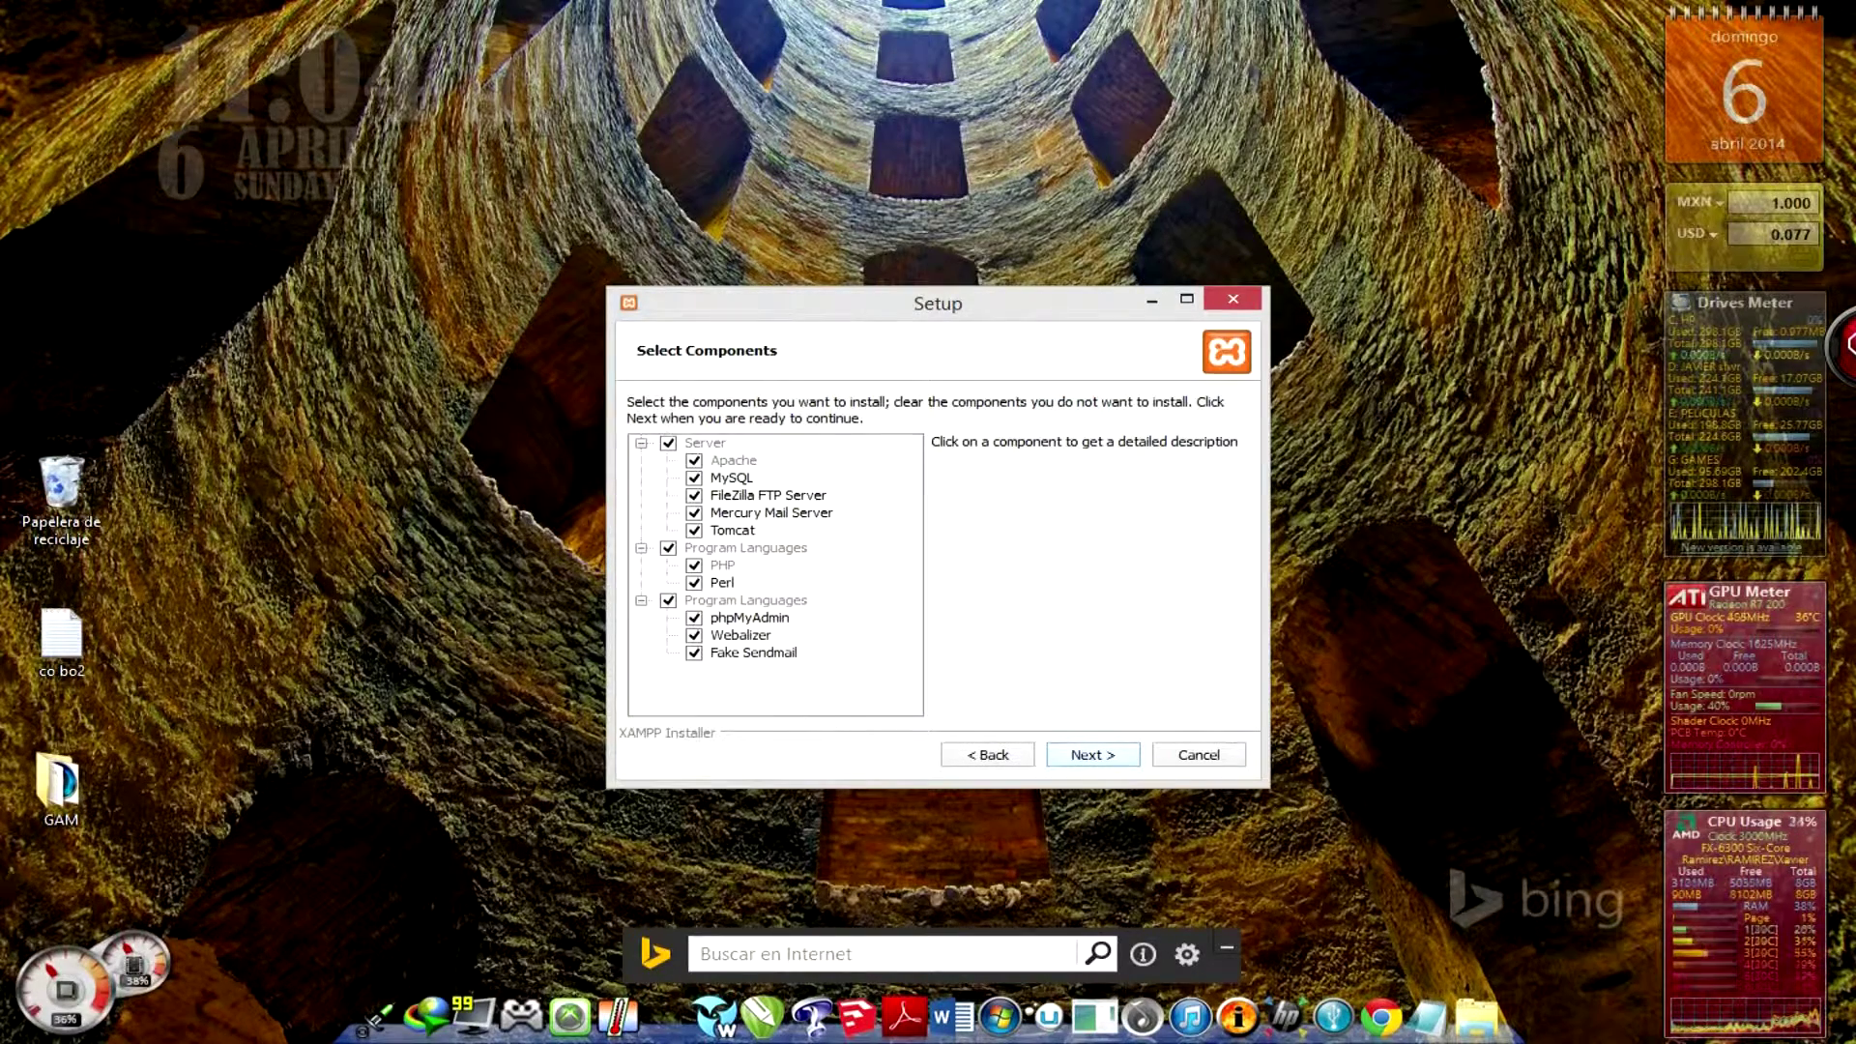
# - Delete the old xampp folder from drive HP (C:) to the recycle bin
pyautogui.moveTo(98, 1026)
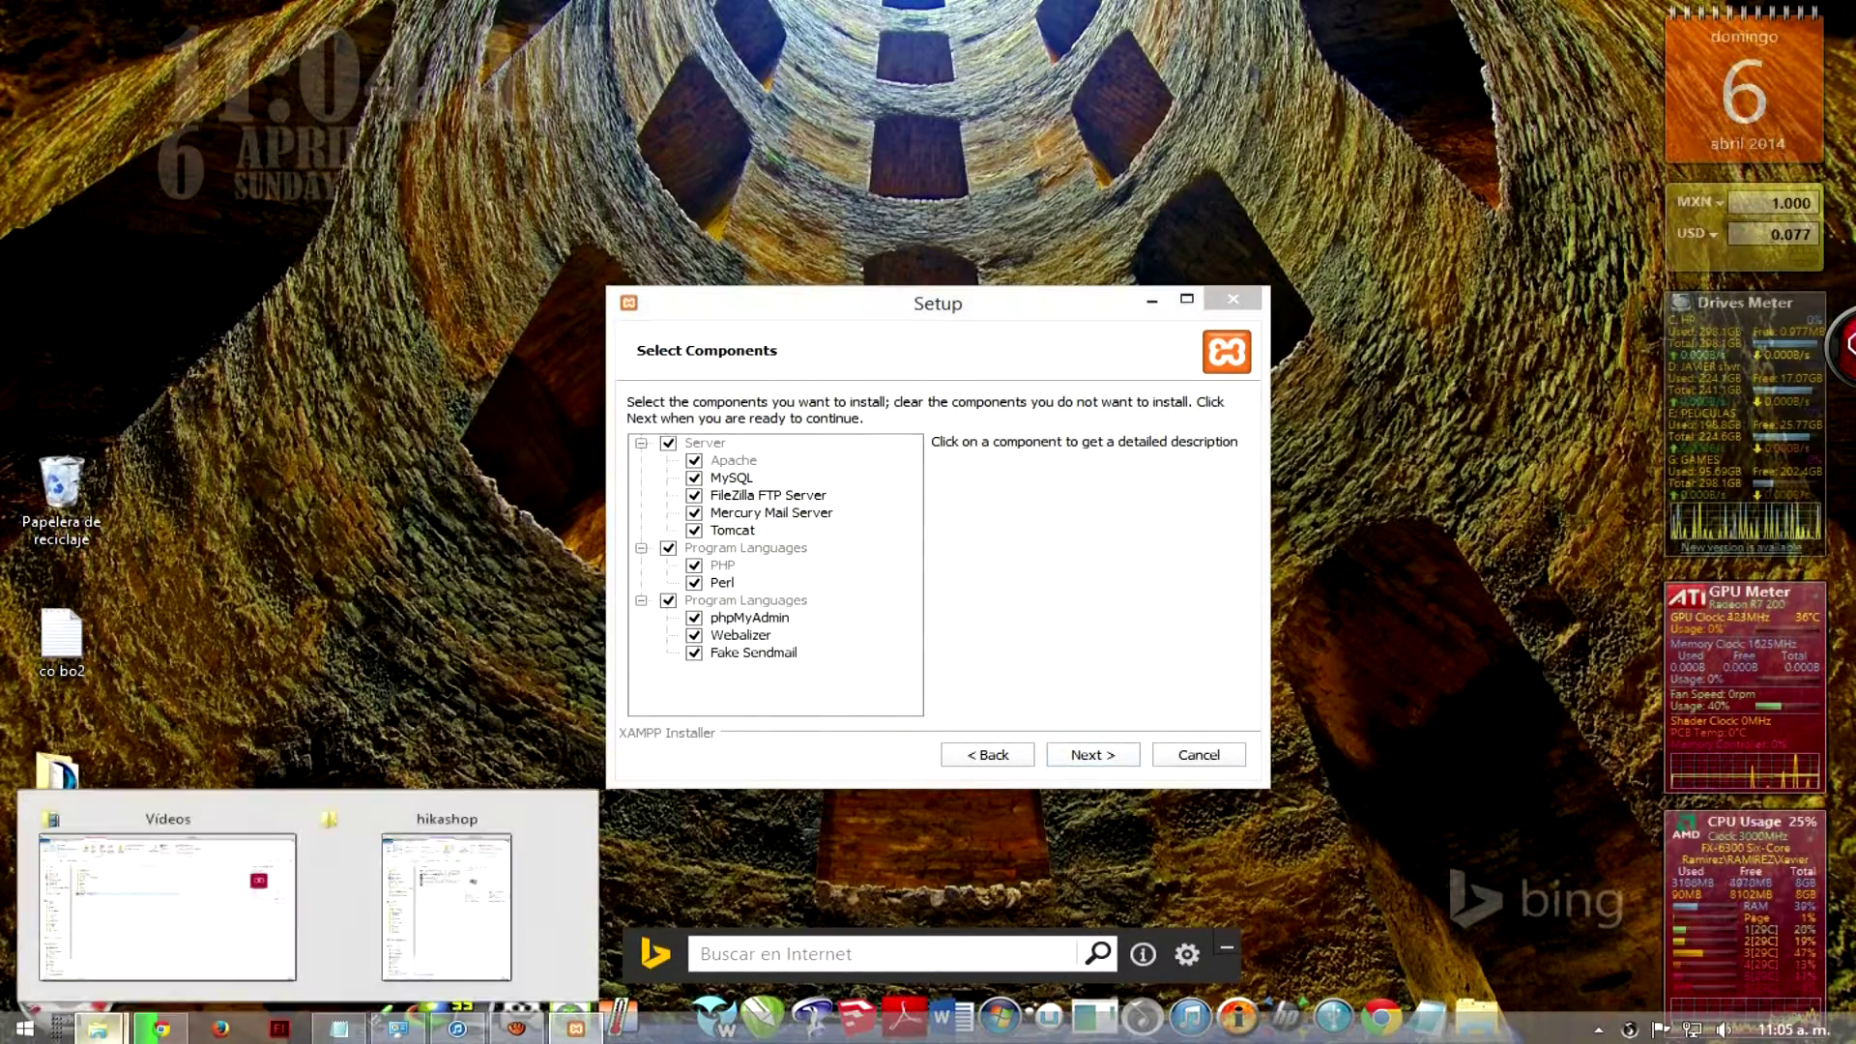
pyautogui.click(145, 908)
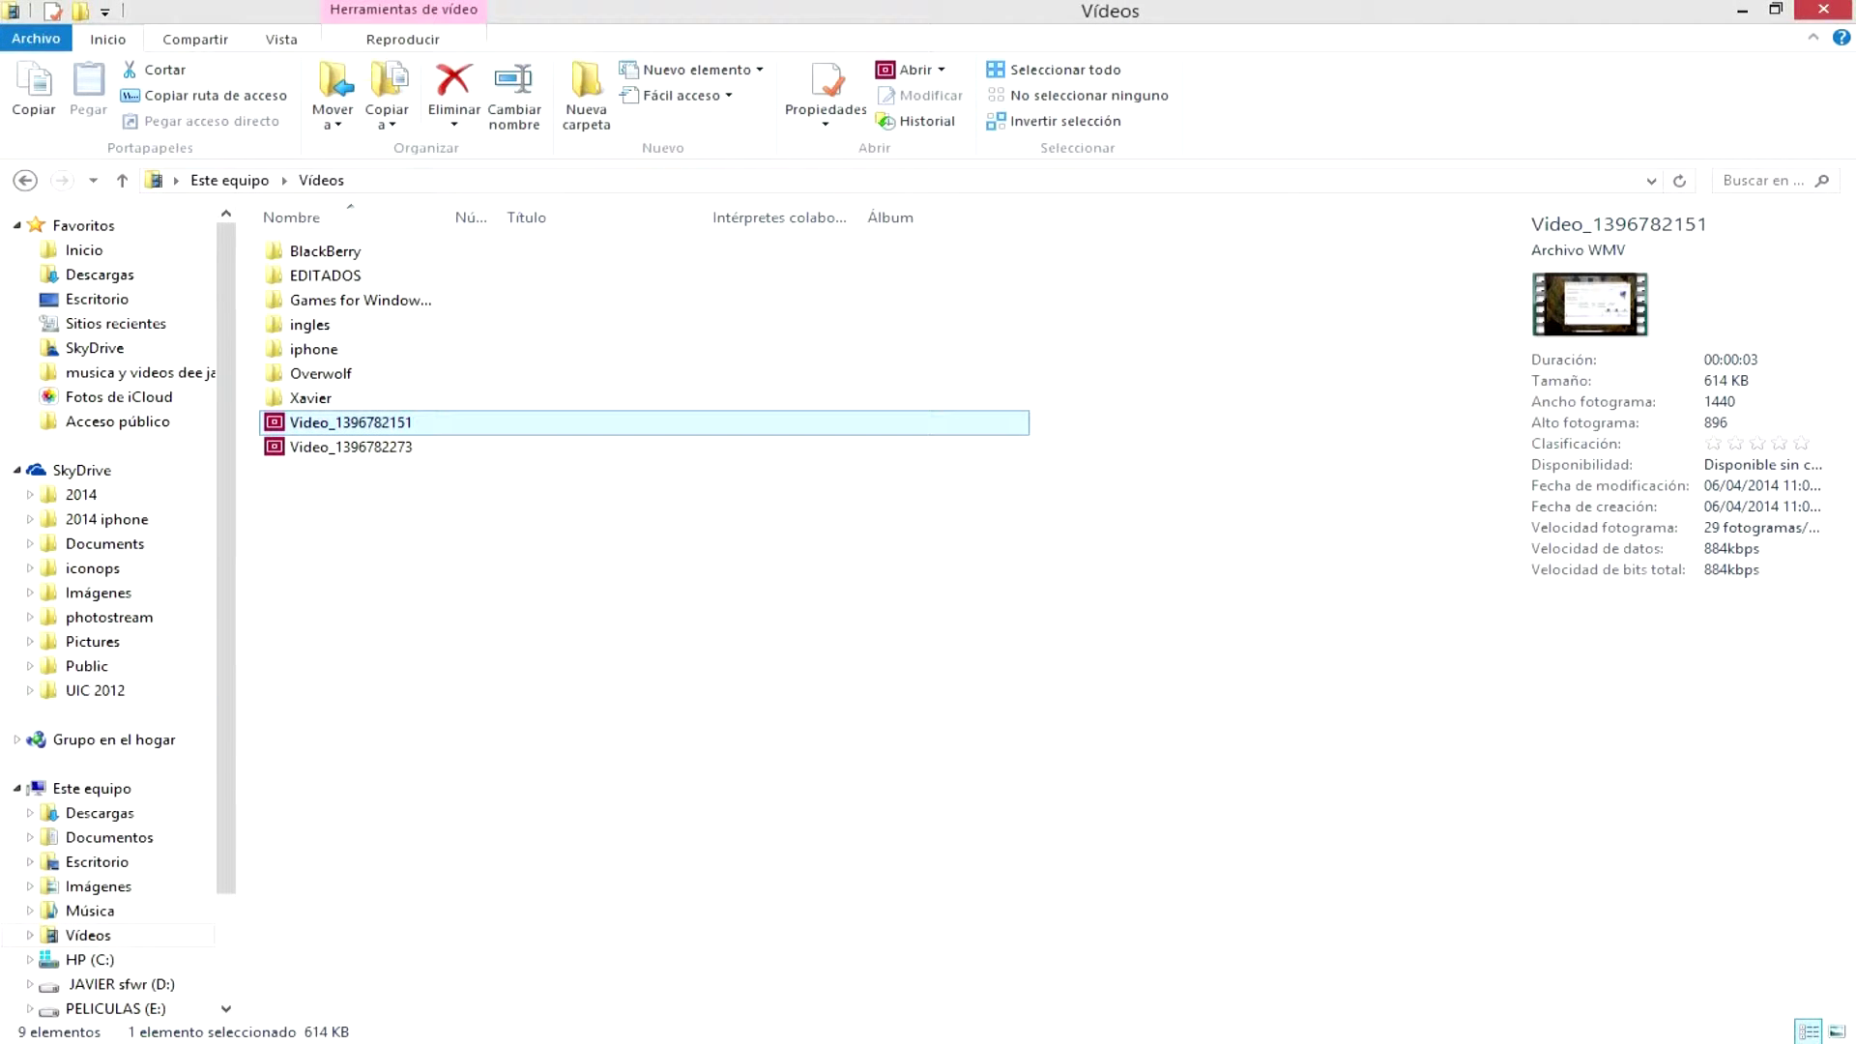
pyautogui.click(92, 788)
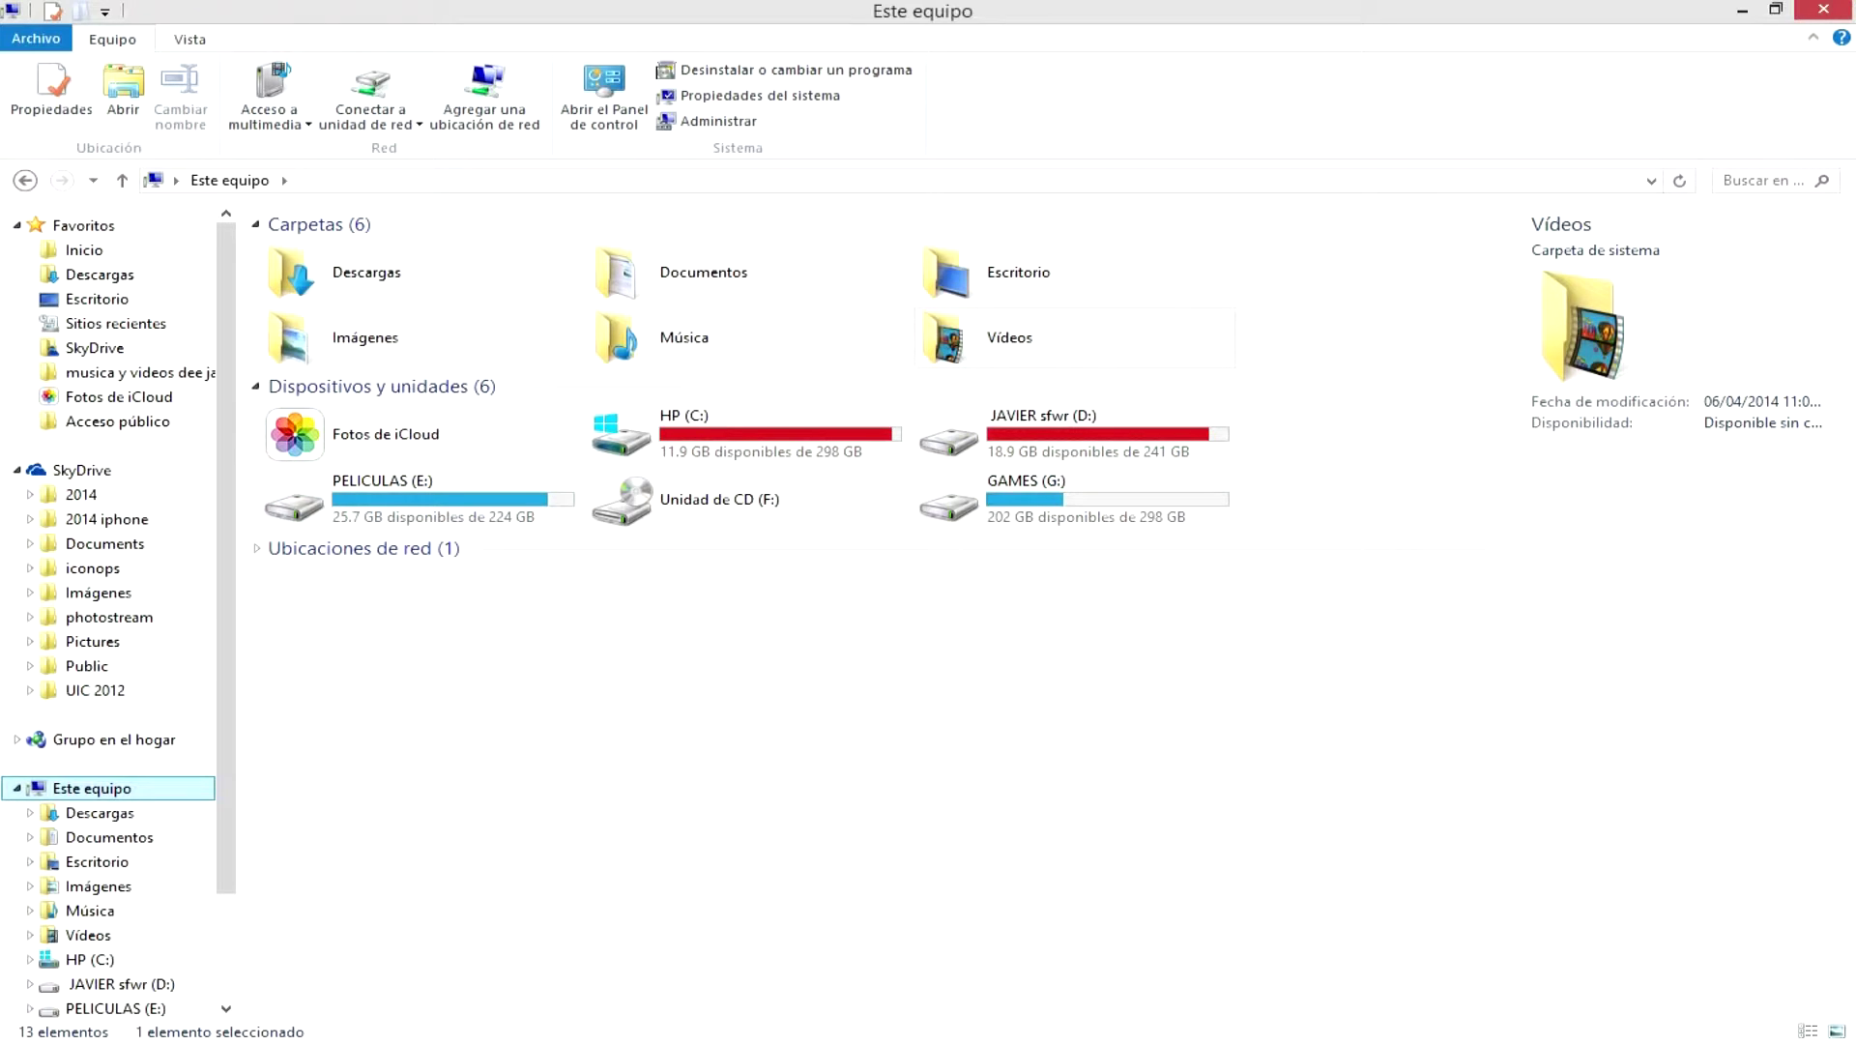
pyautogui.doubleClick(760, 453)
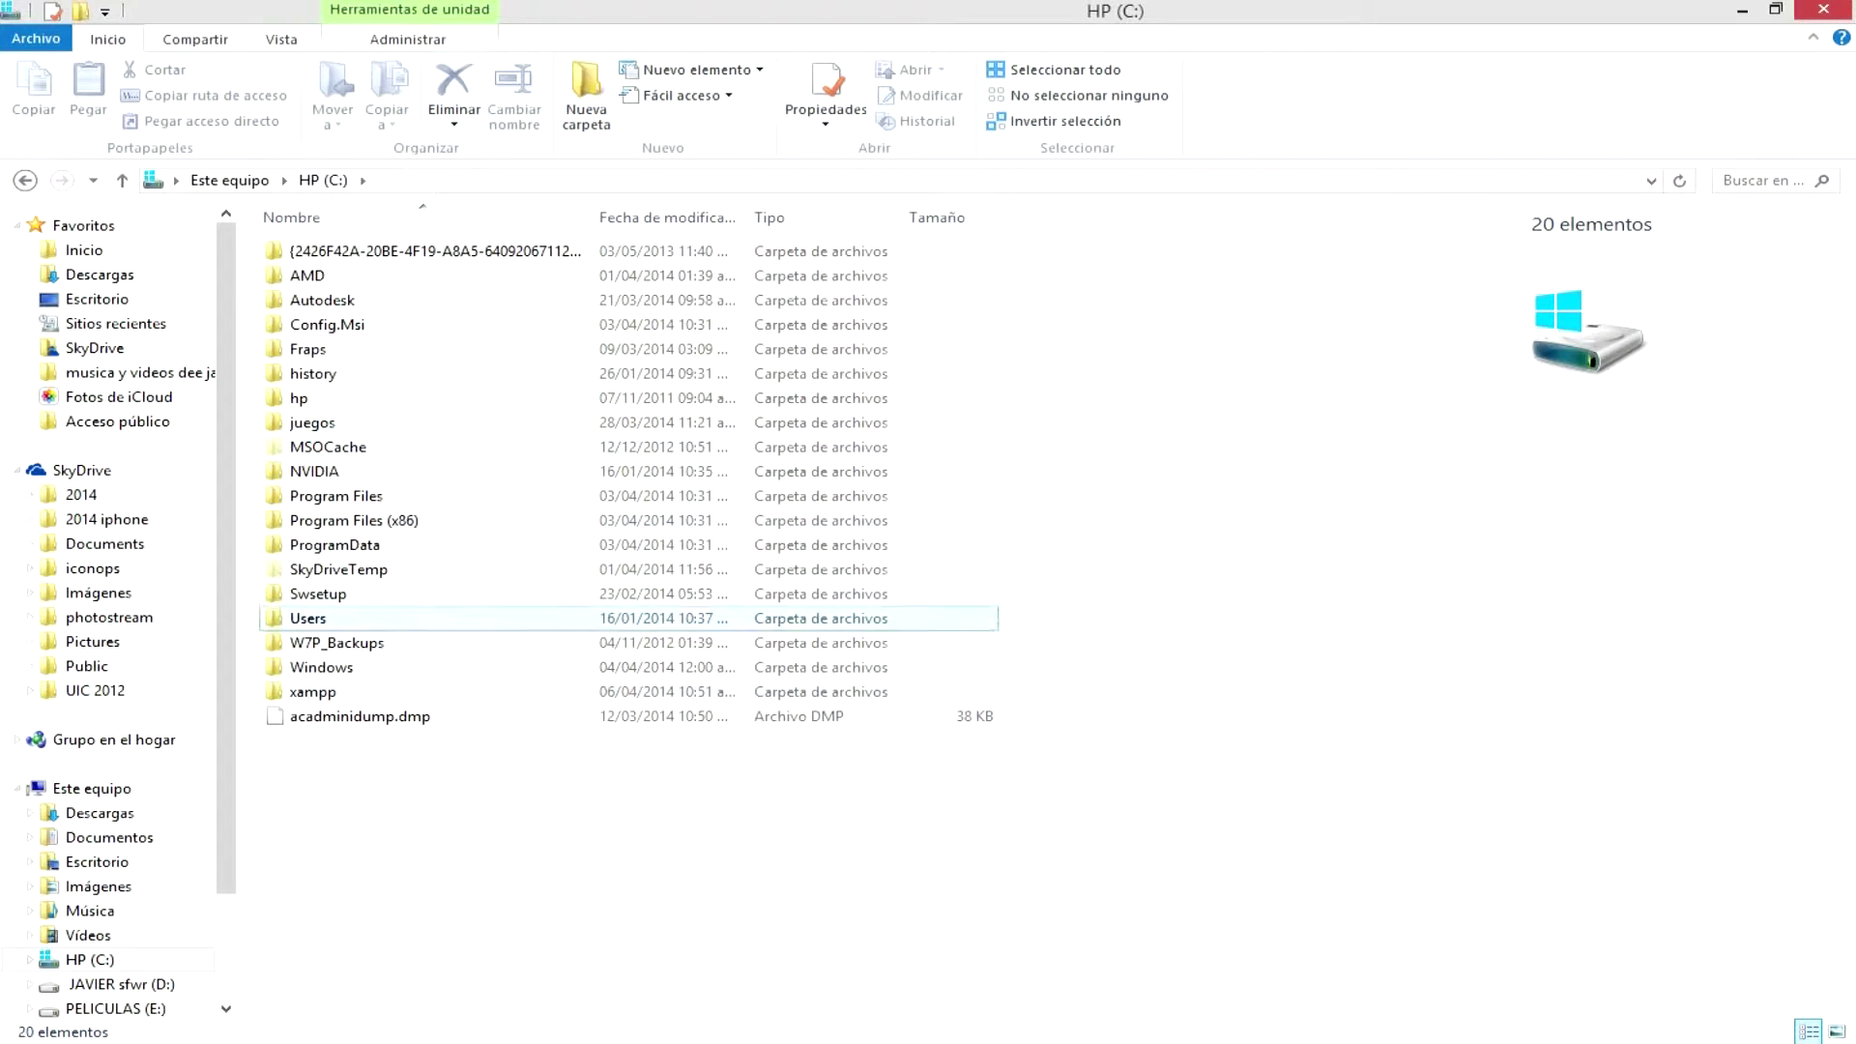
pyautogui.click(367, 692)
pyautogui.press('Delete')
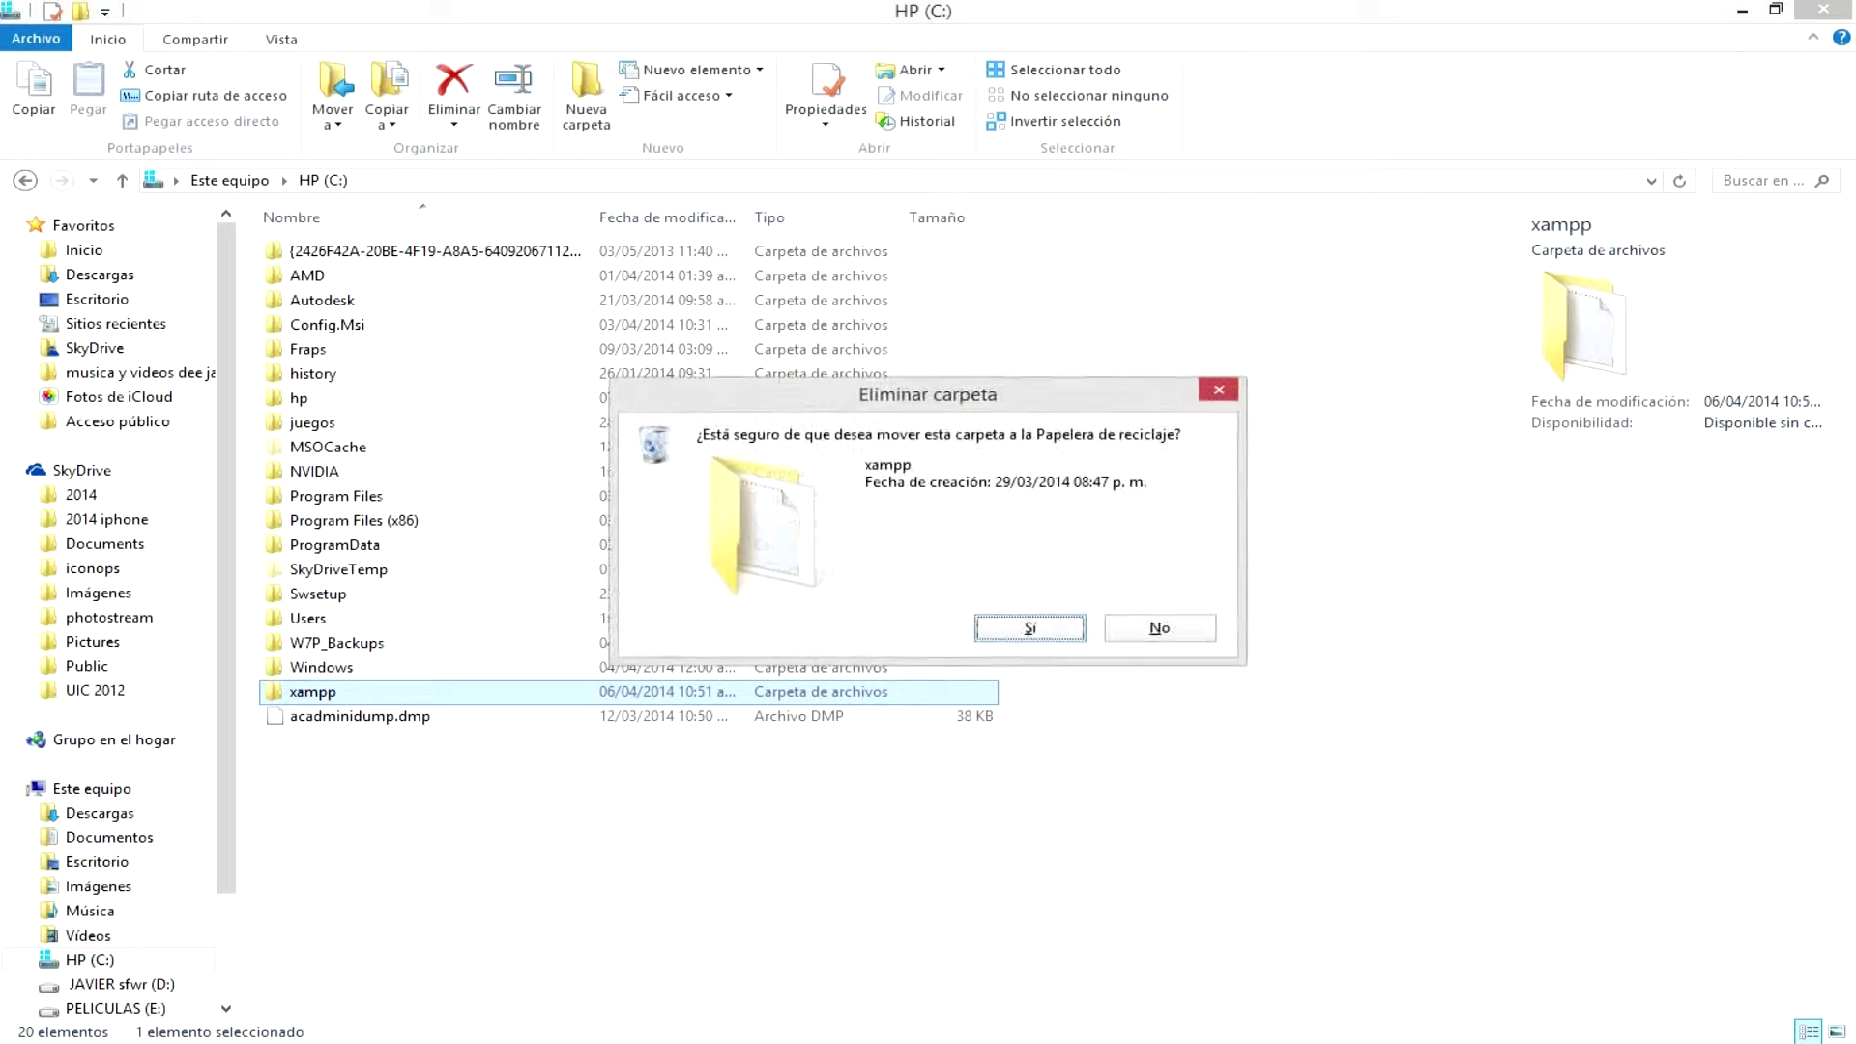
pyautogui.press('Return')
pyautogui.click(1822, 10)
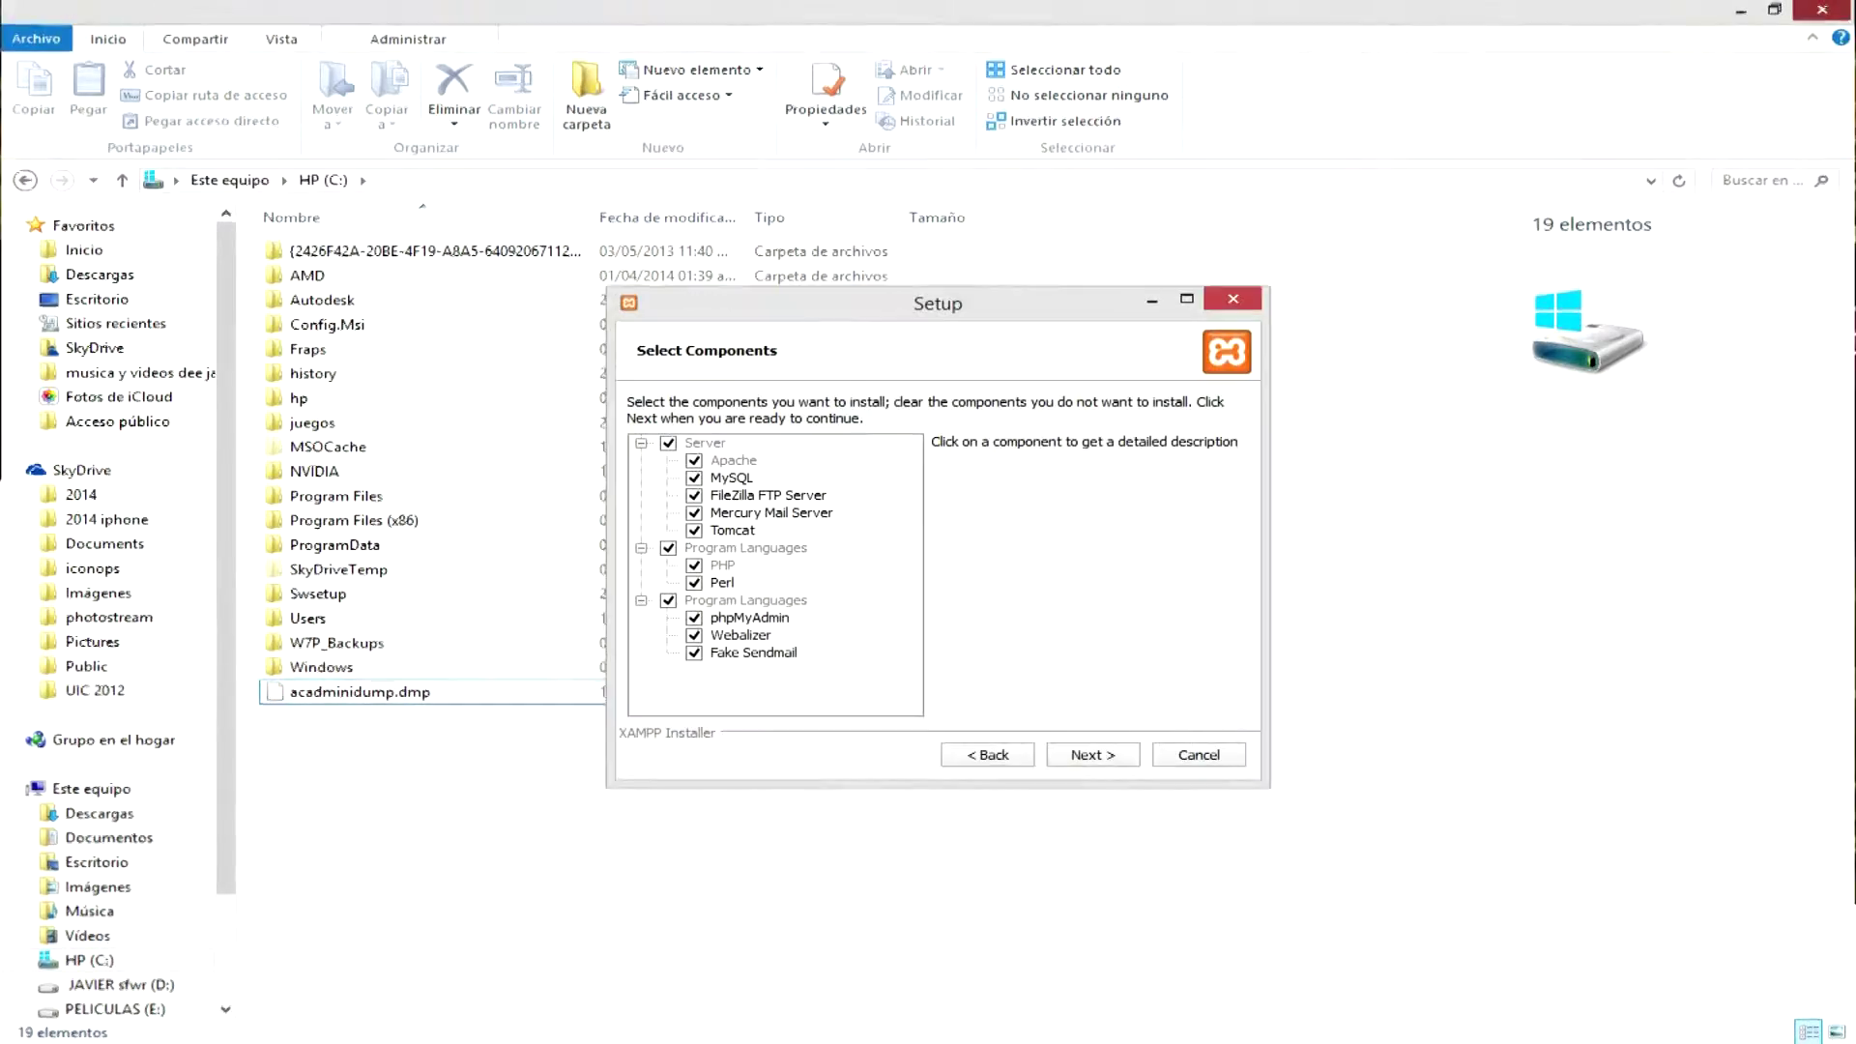
# - Keep all components and C:\xampp as install folder, passing the Bitnami page to Ready to Install
pyautogui.click(1093, 755)
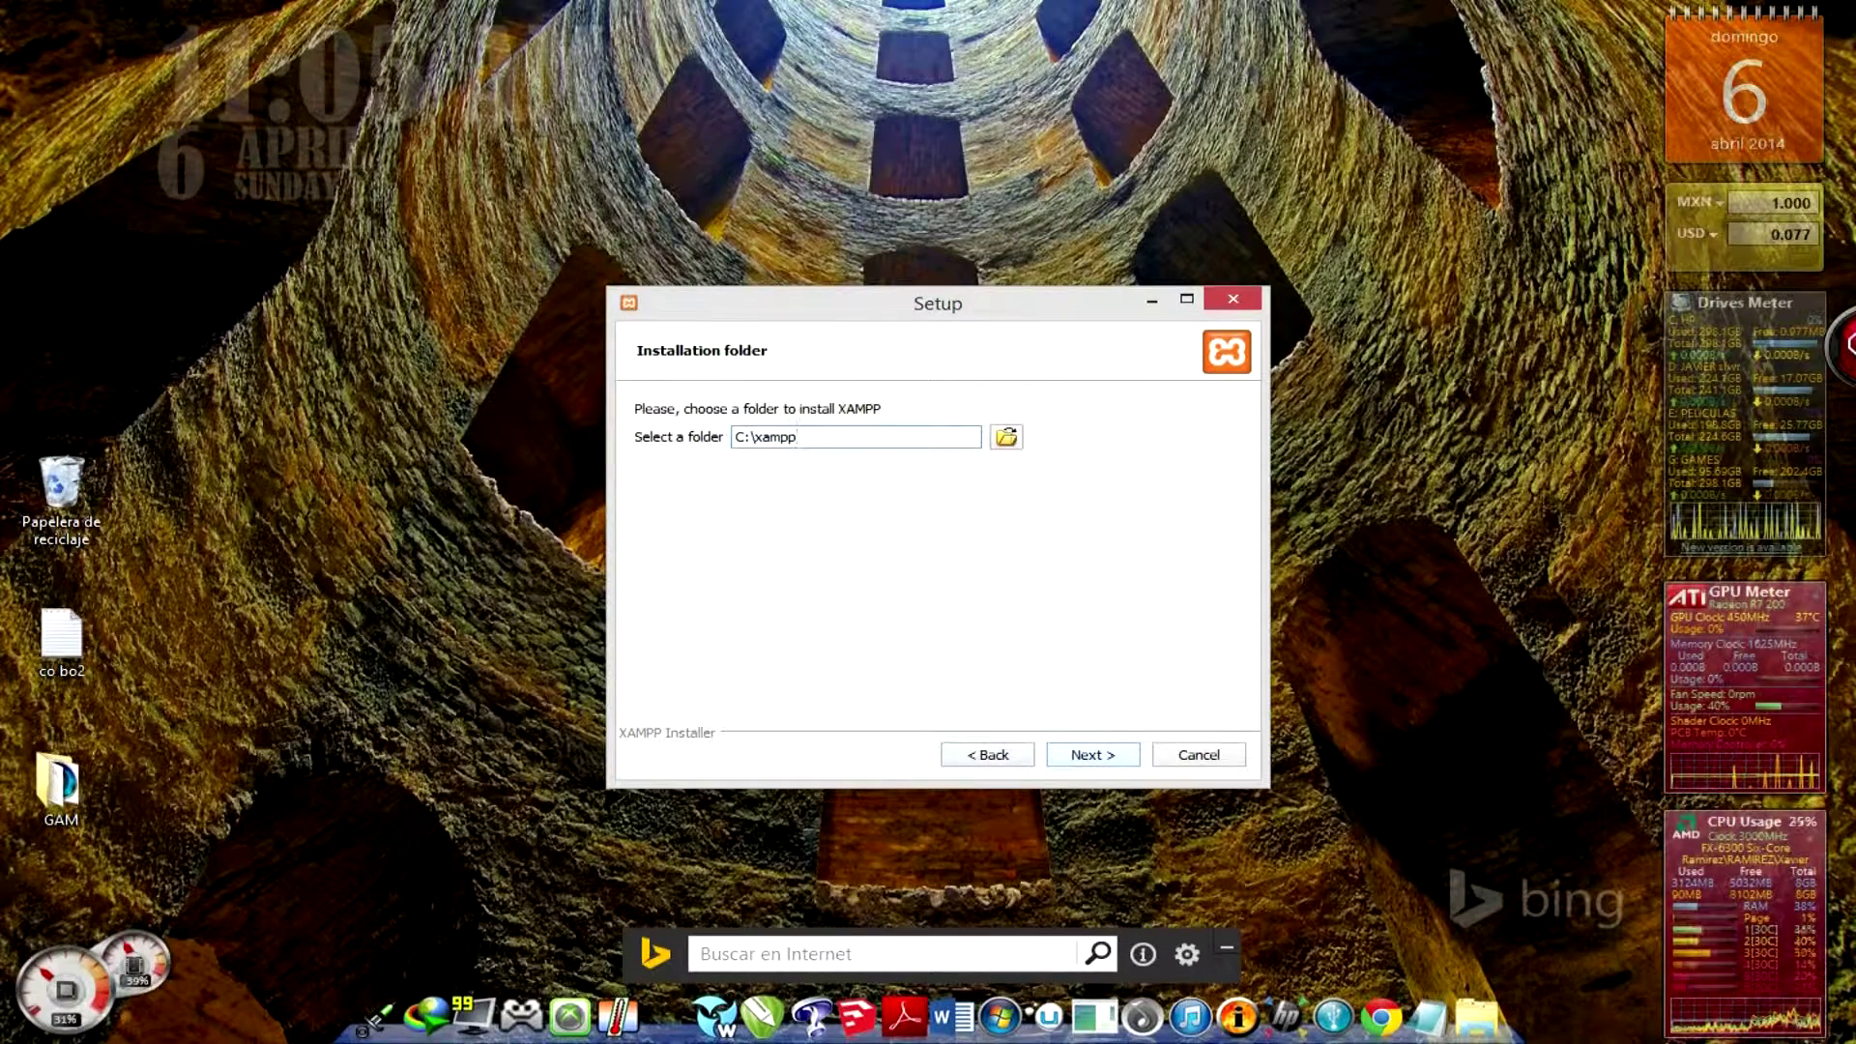
pyautogui.press('Return')
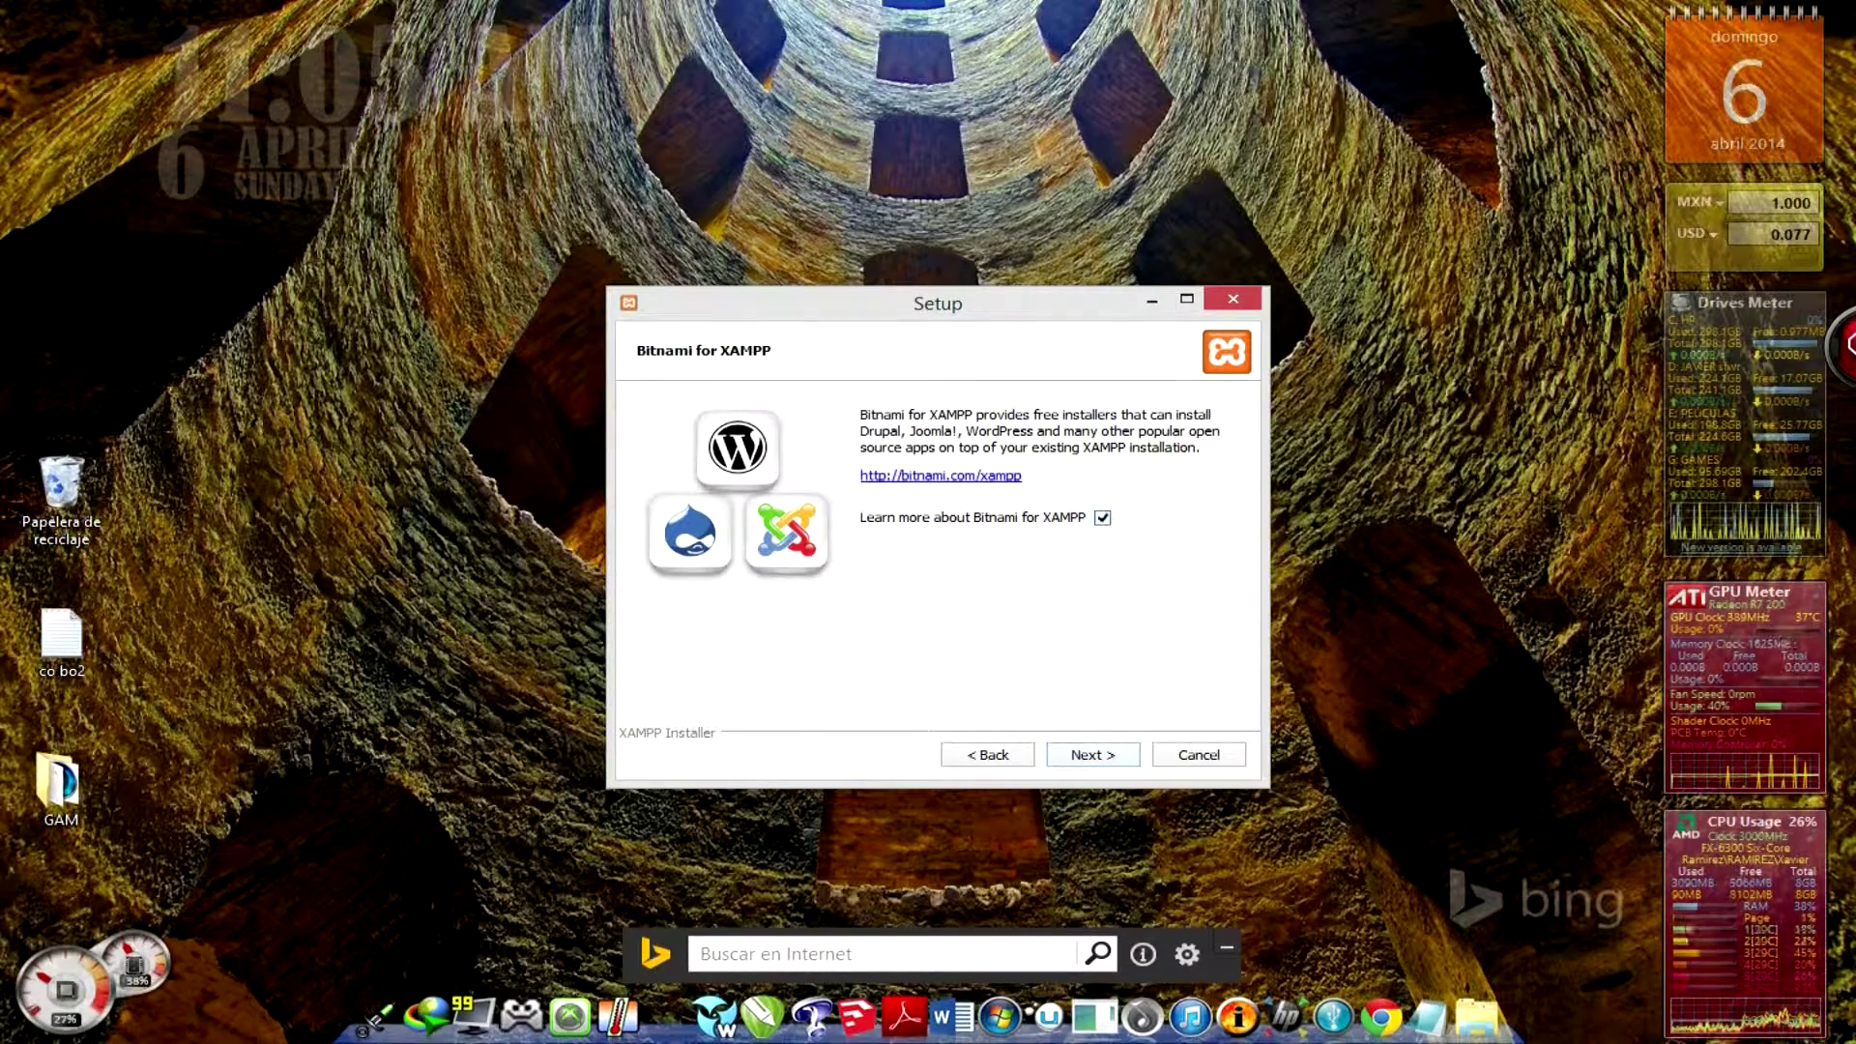
pyautogui.press('Return')
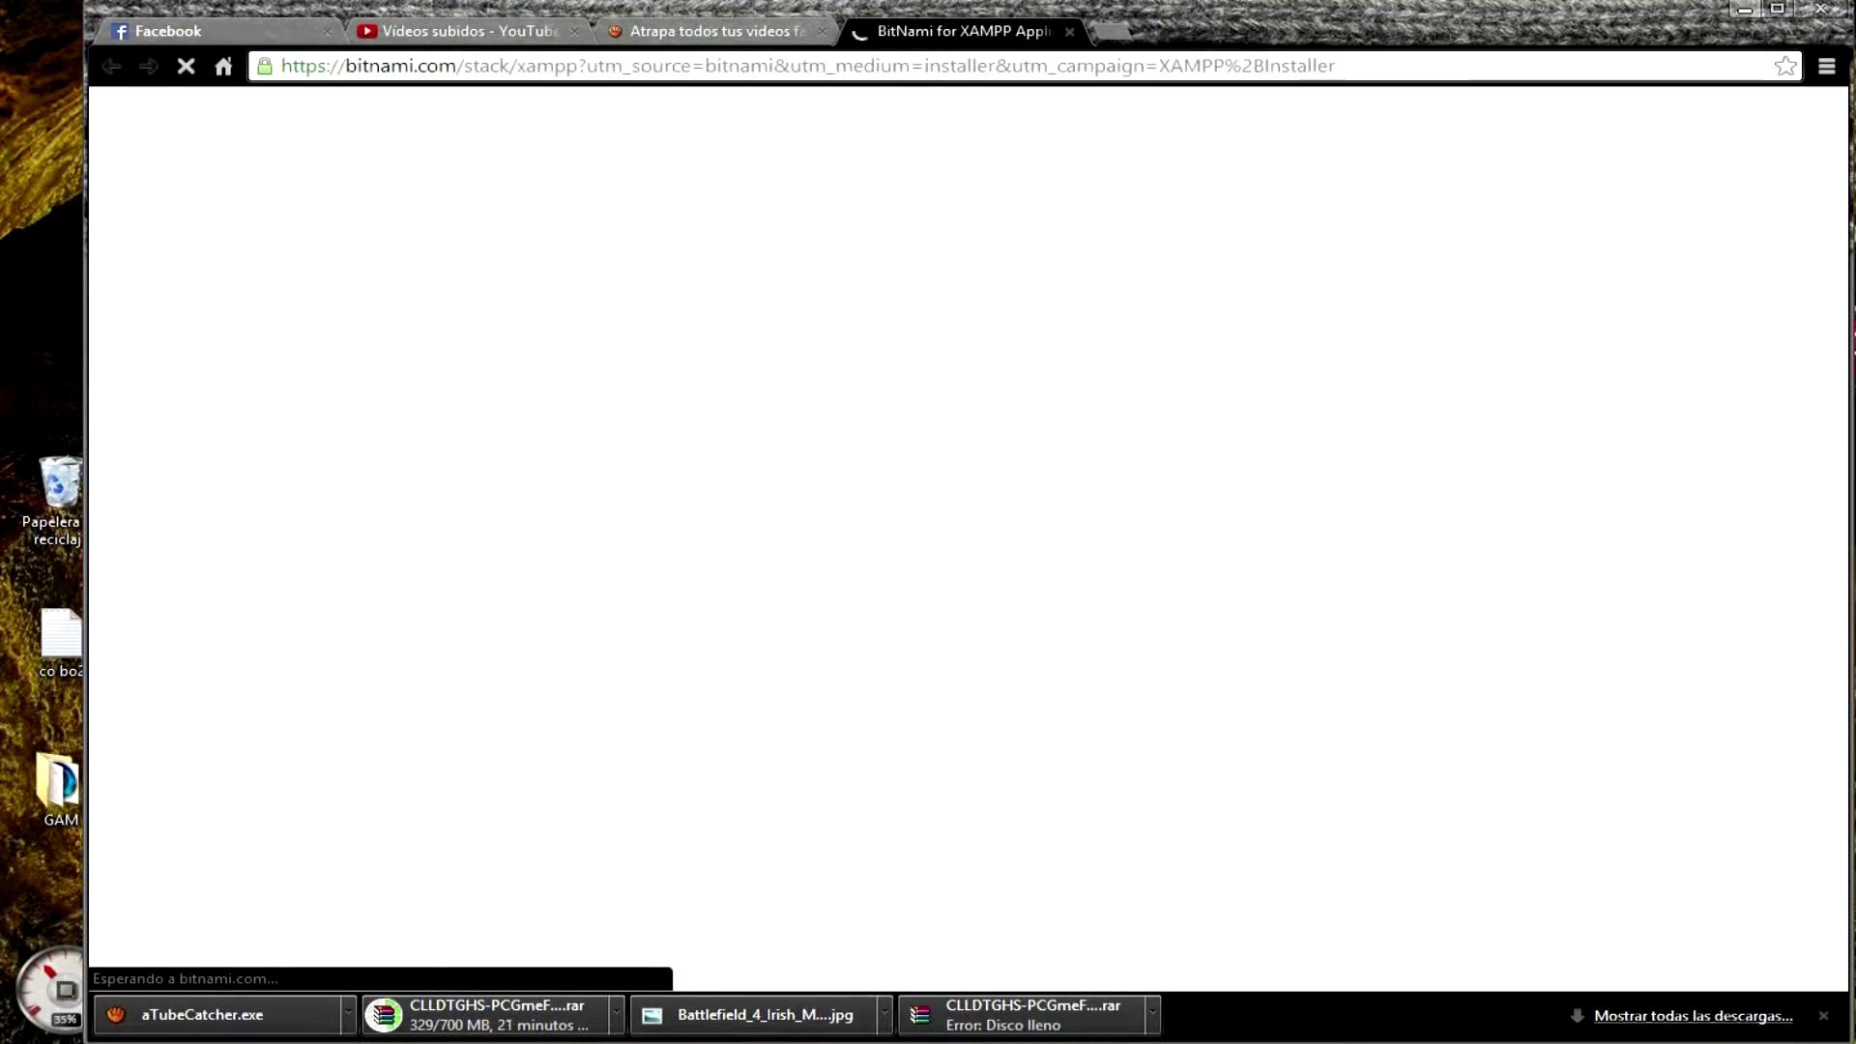
pyautogui.press('super+Down')
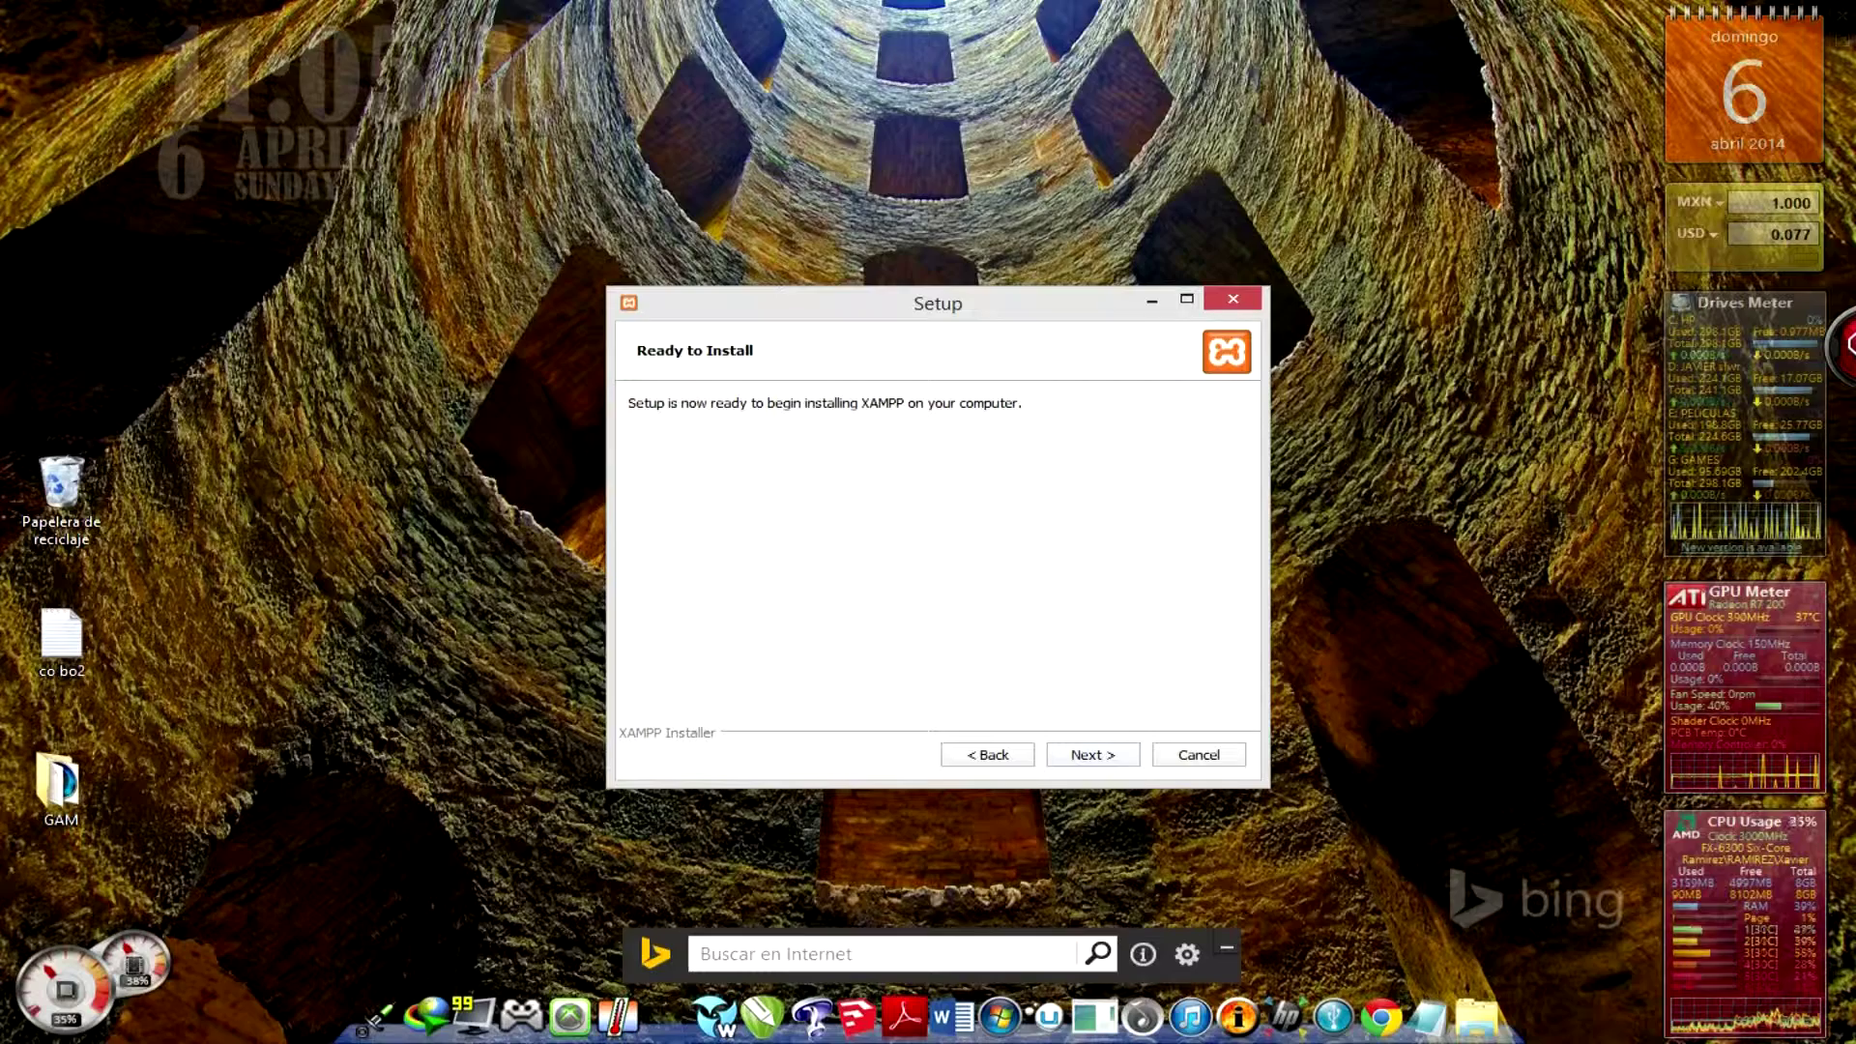
pyautogui.press('Return')
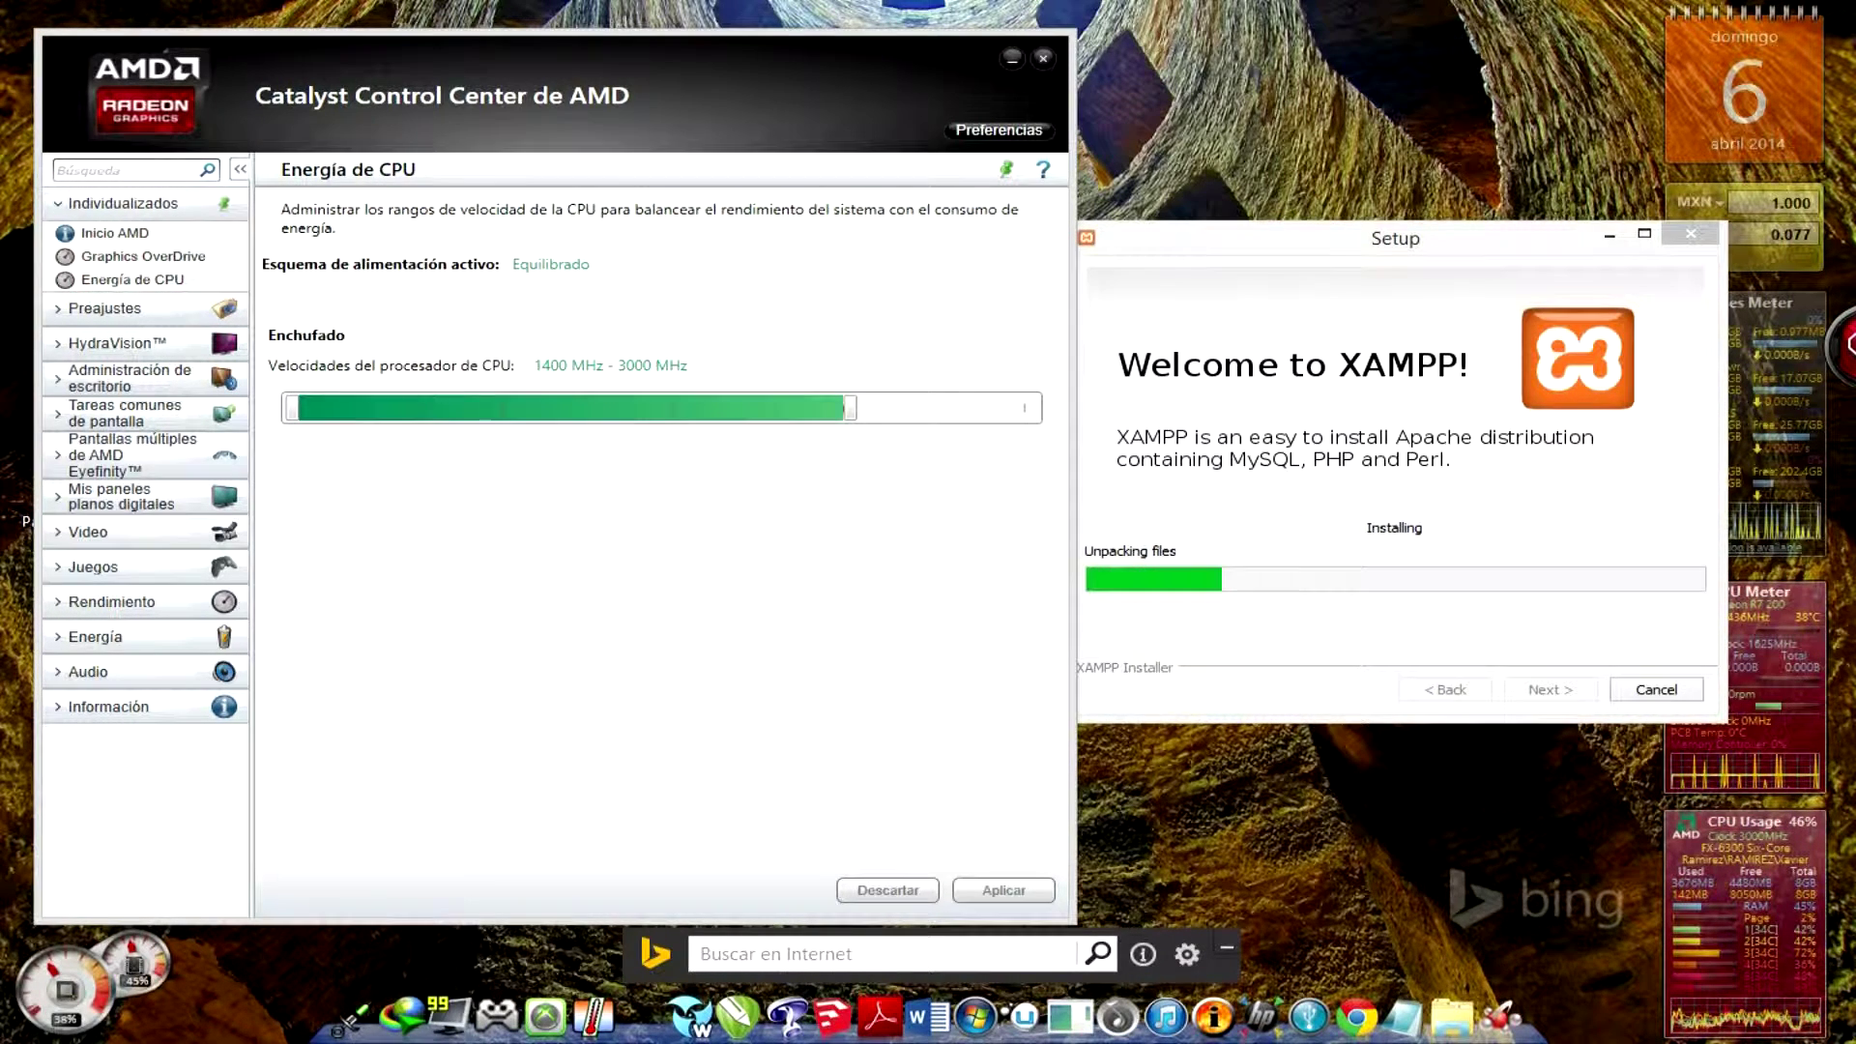
# - Raise the maximum CPU speed to 3500 MHz while the XAMPP installation finishes
pyautogui.moveTo(849, 407); pyautogui.dragTo(1031, 406)
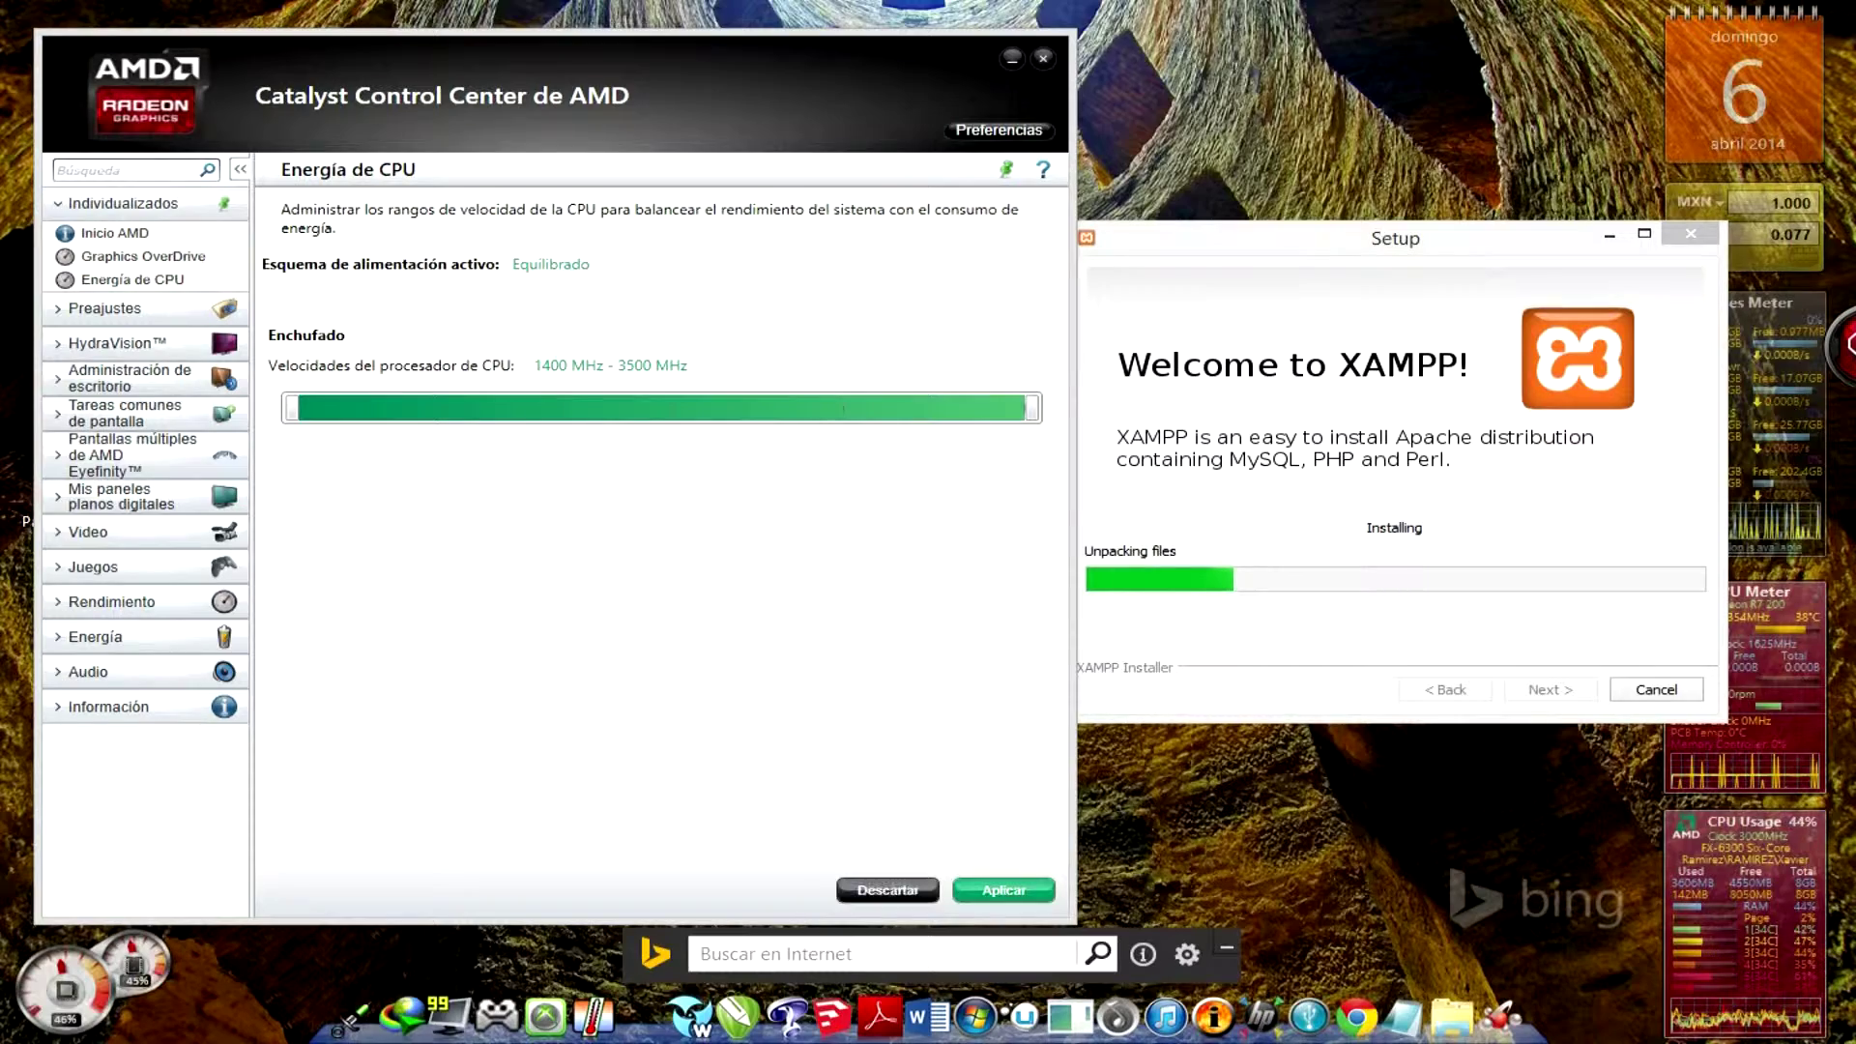
pyautogui.click(1003, 889)
pyautogui.click(1043, 57)
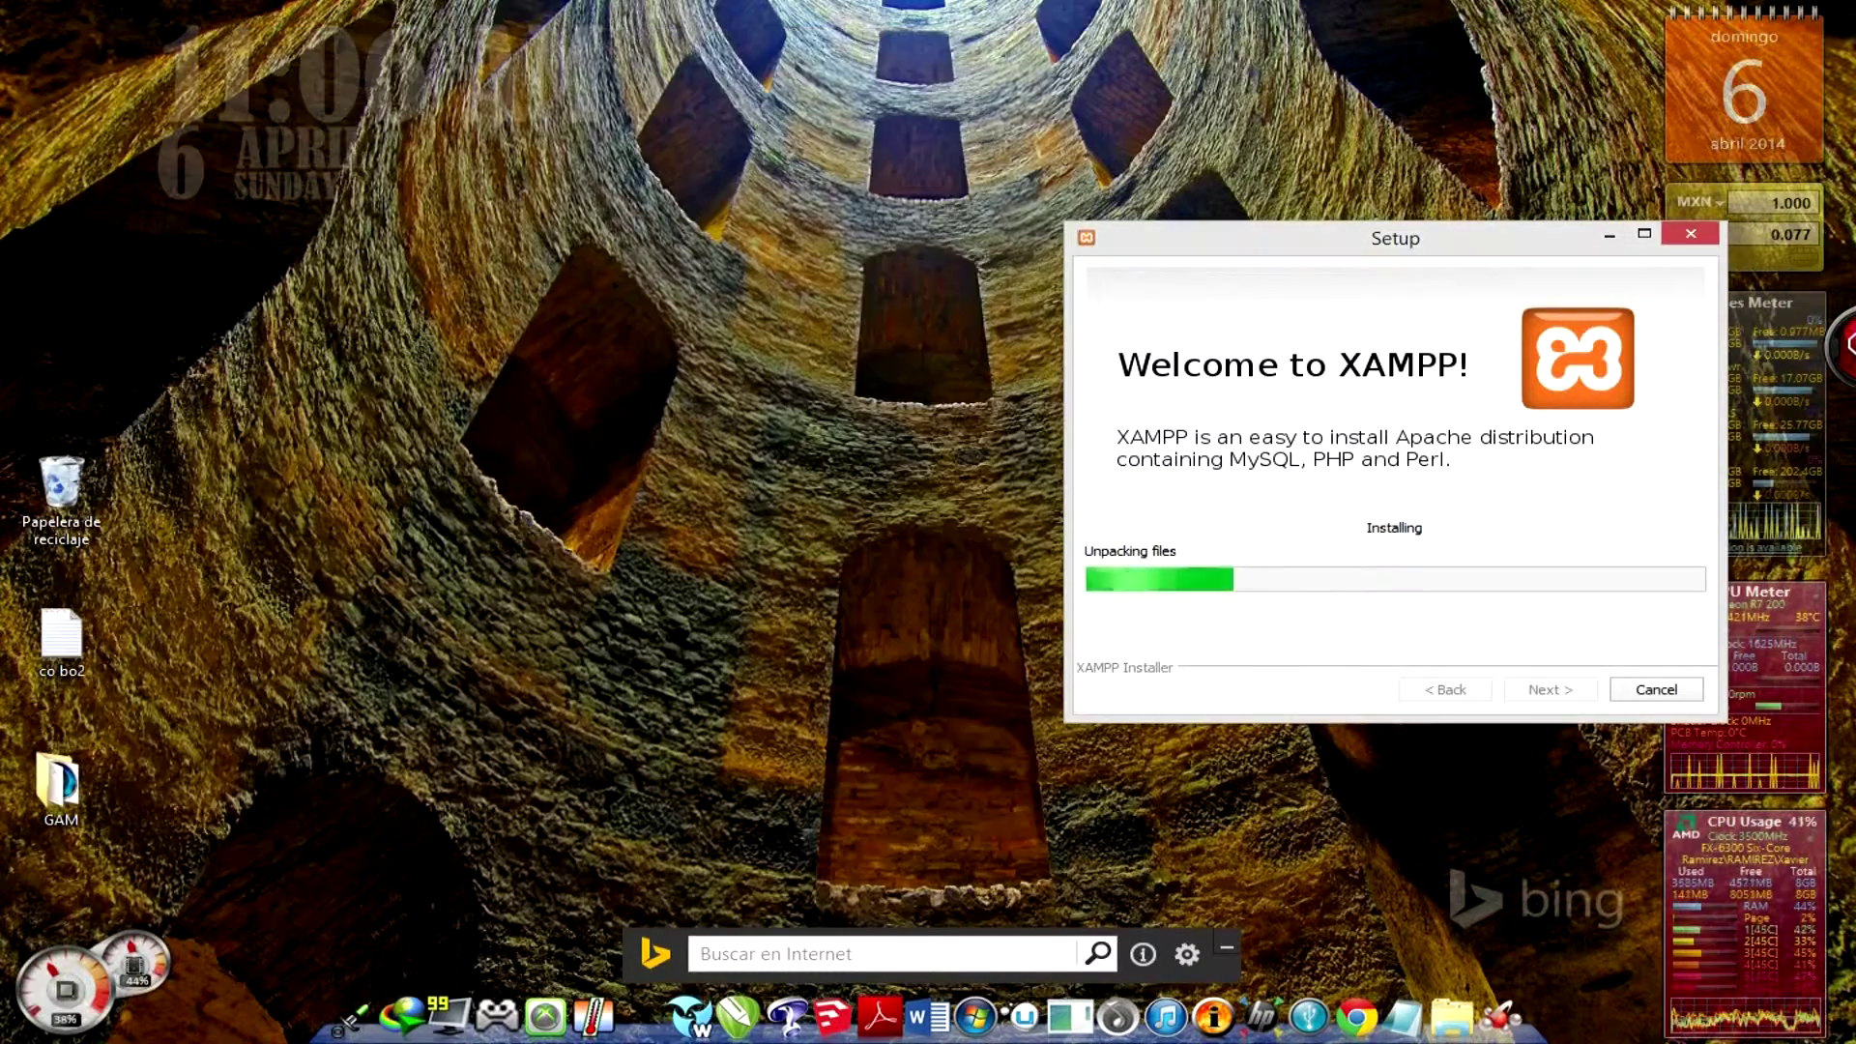
pyautogui.moveTo(1276, 238); pyautogui.dragTo(642, 236)
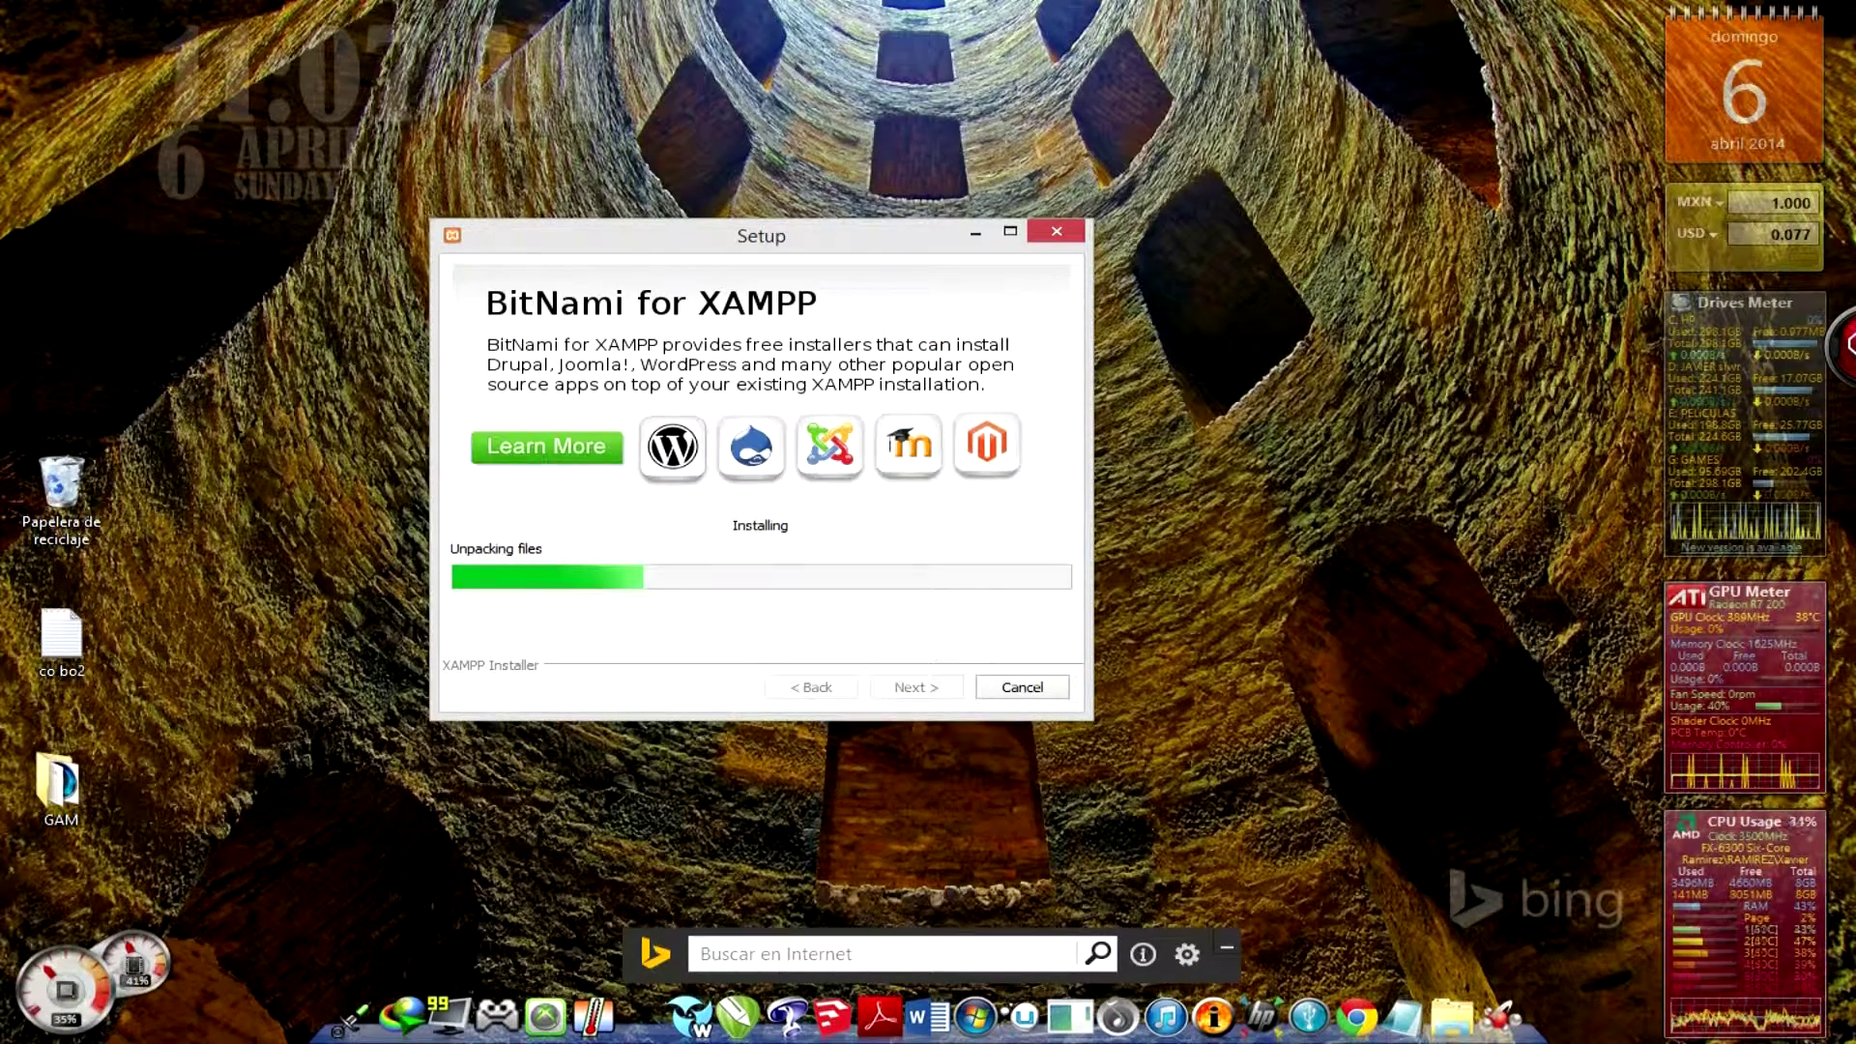
pyautogui.moveTo(928, 1041)
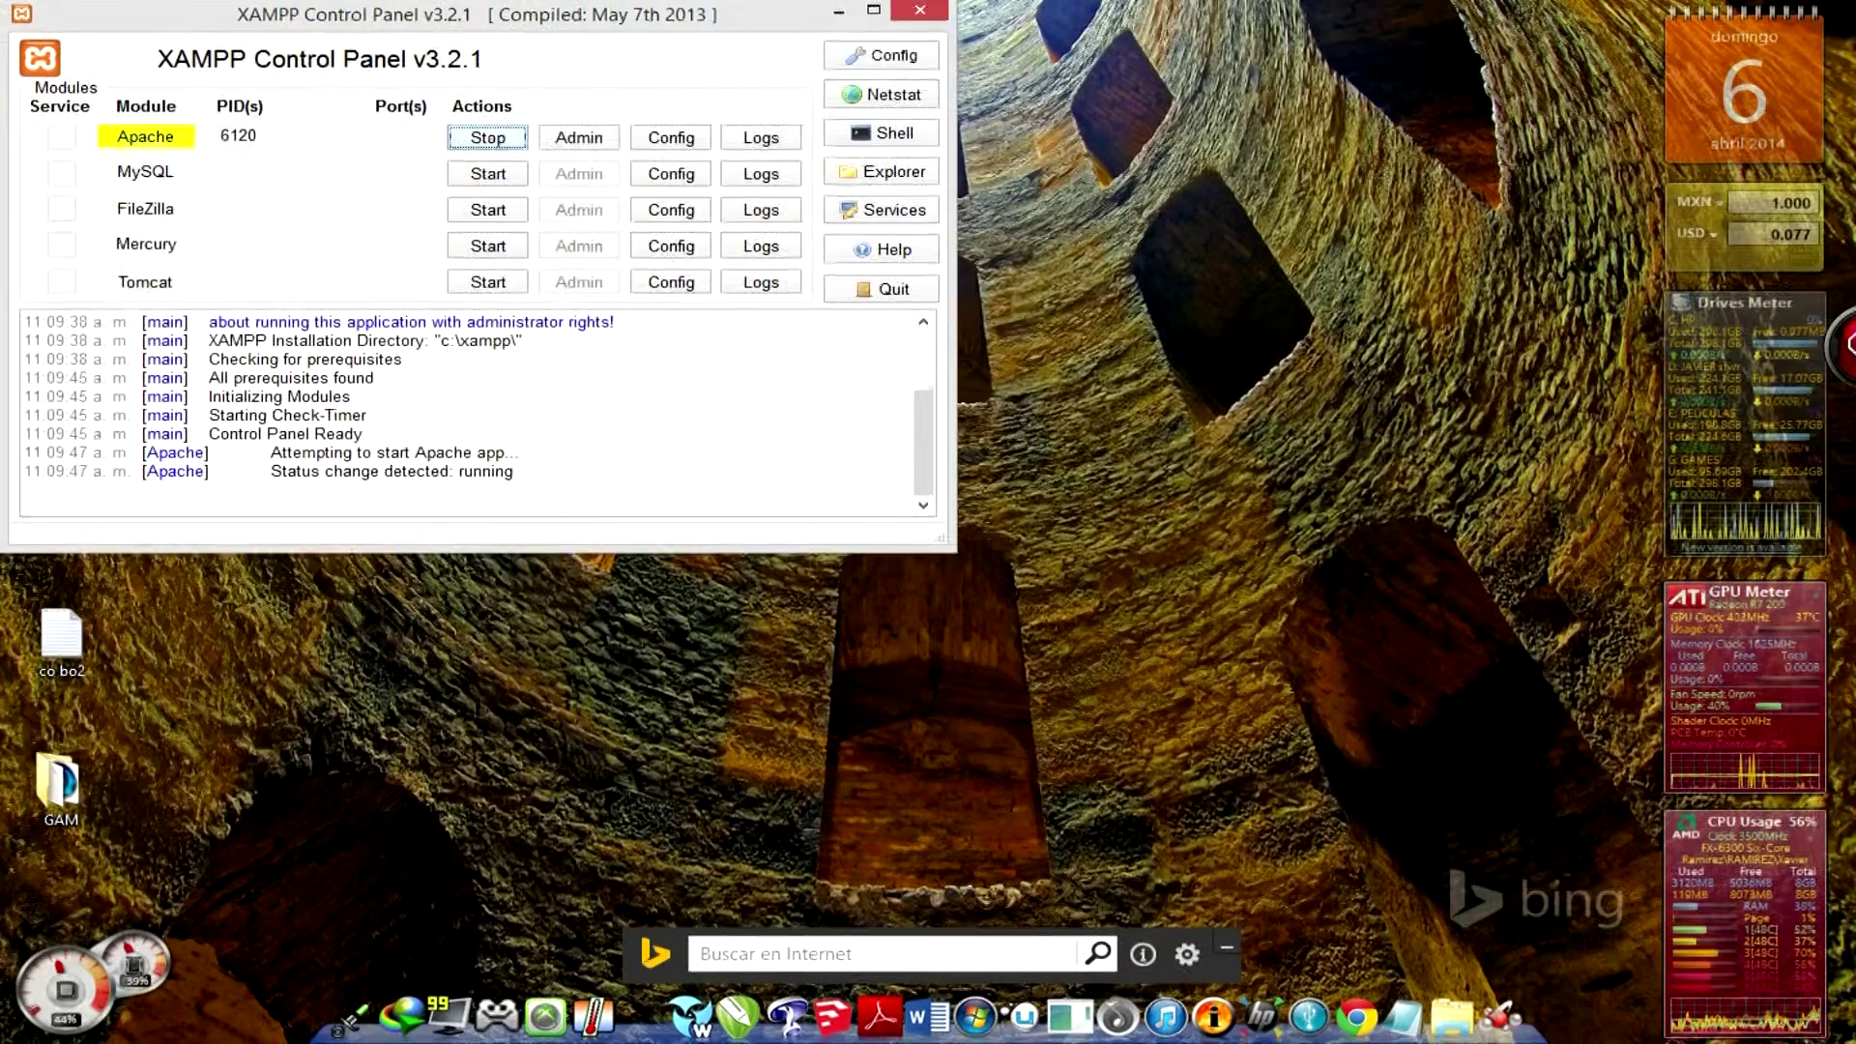
# - Start MySQL alongside Apache and open a new Chrome window
pyautogui.click(487, 174)
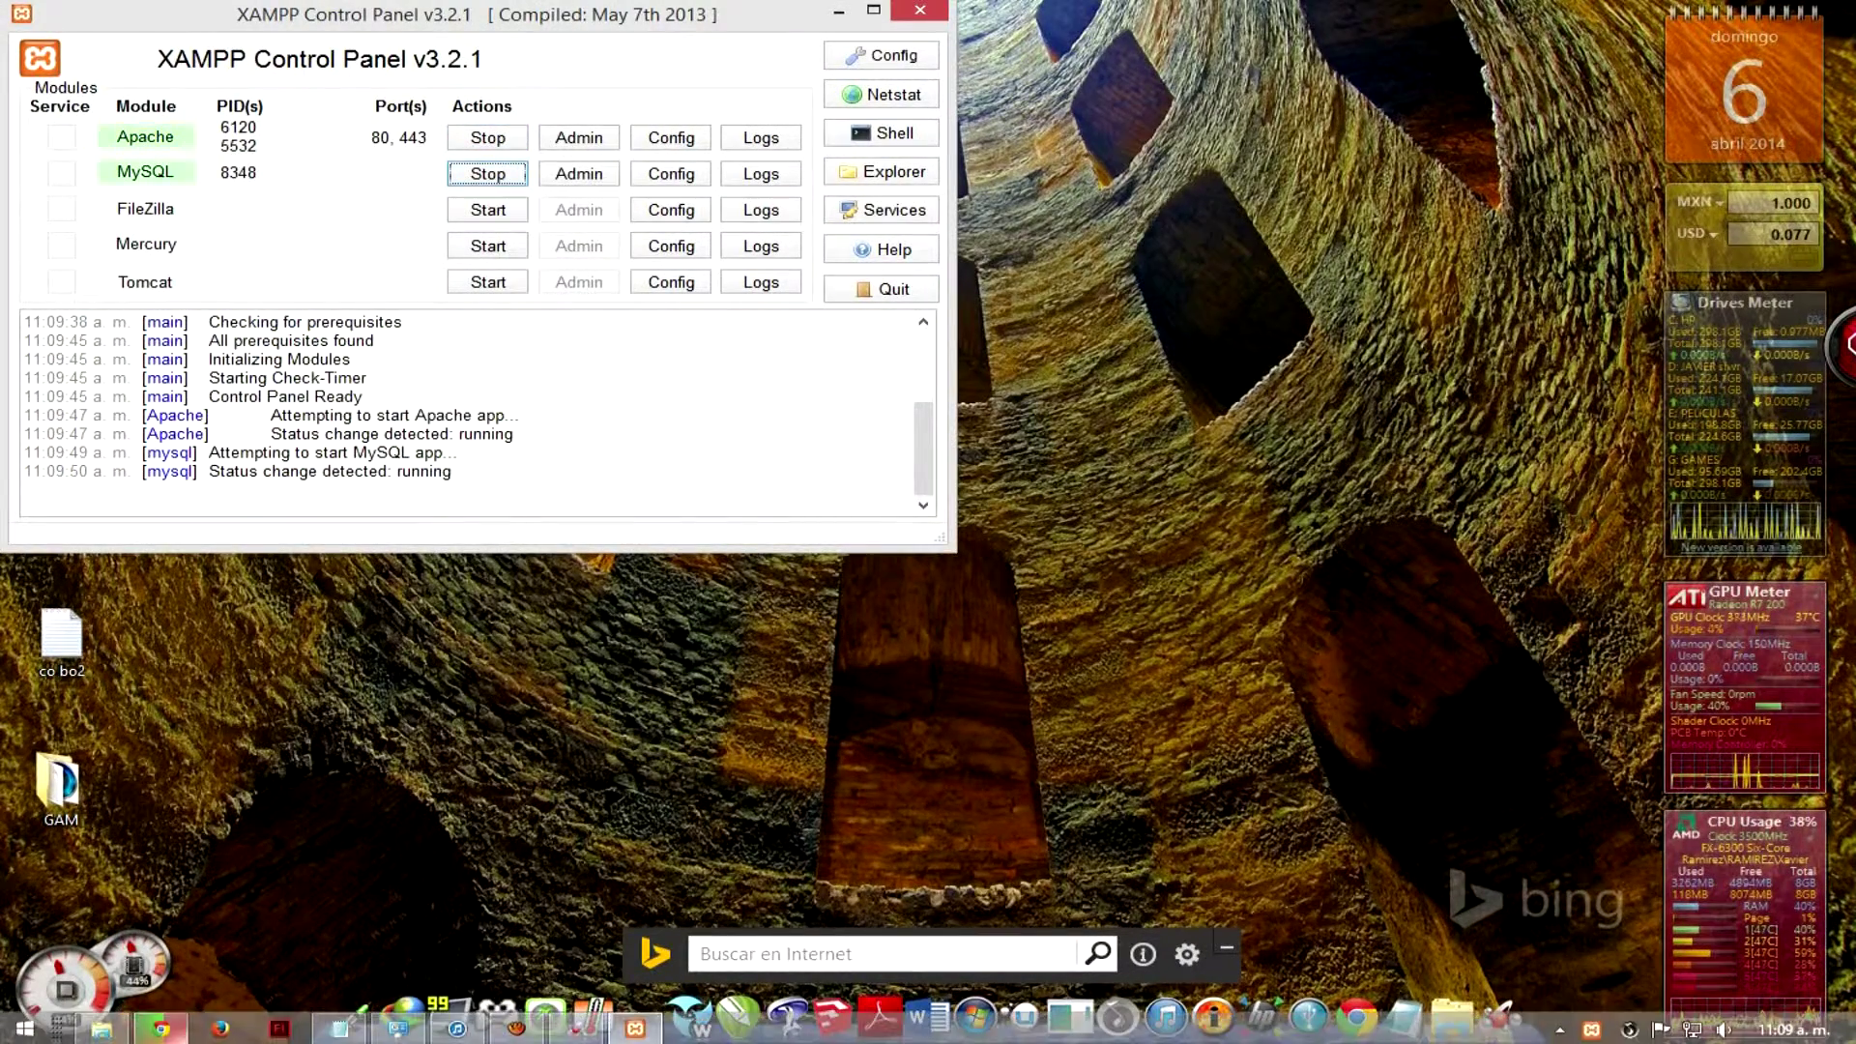
pyautogui.rightClick(161, 1029)
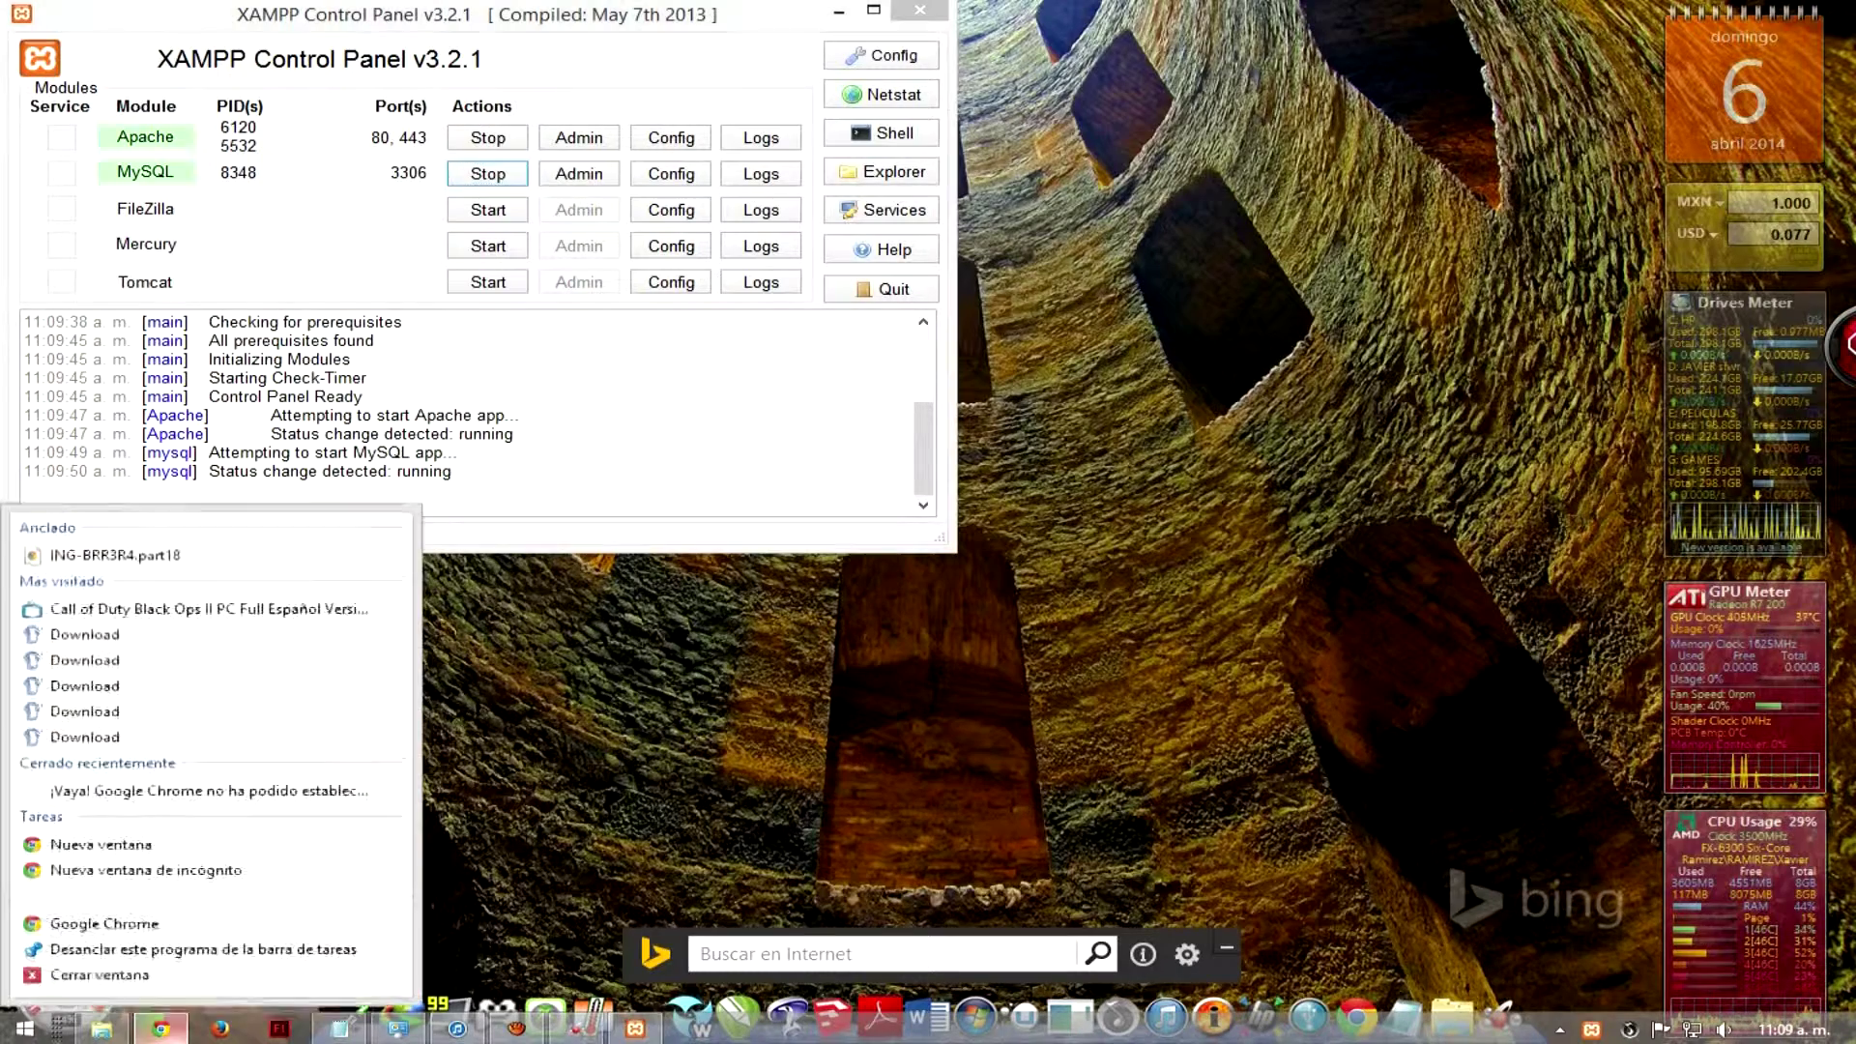
pyautogui.click(105, 920)
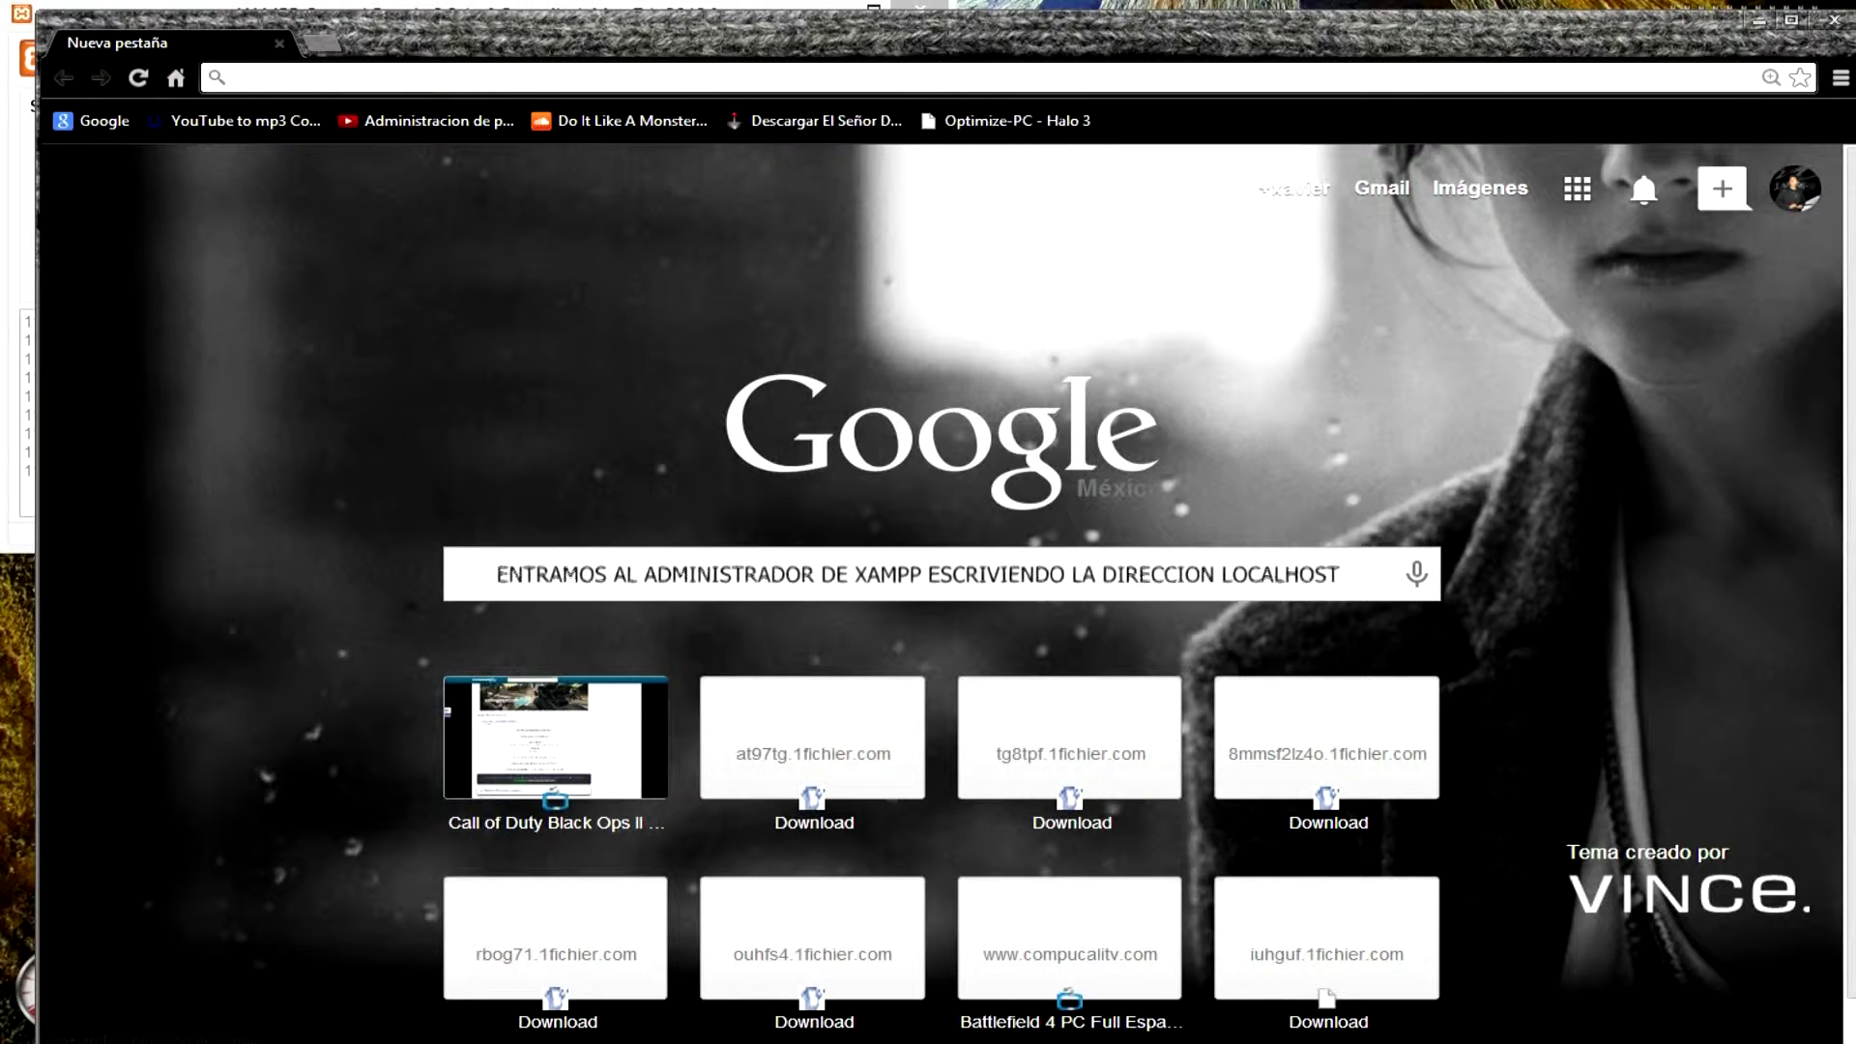
# - Load localhost in the maximized browser and choose Español on the XAMPP start page
pyautogui.write('LOCALhost')
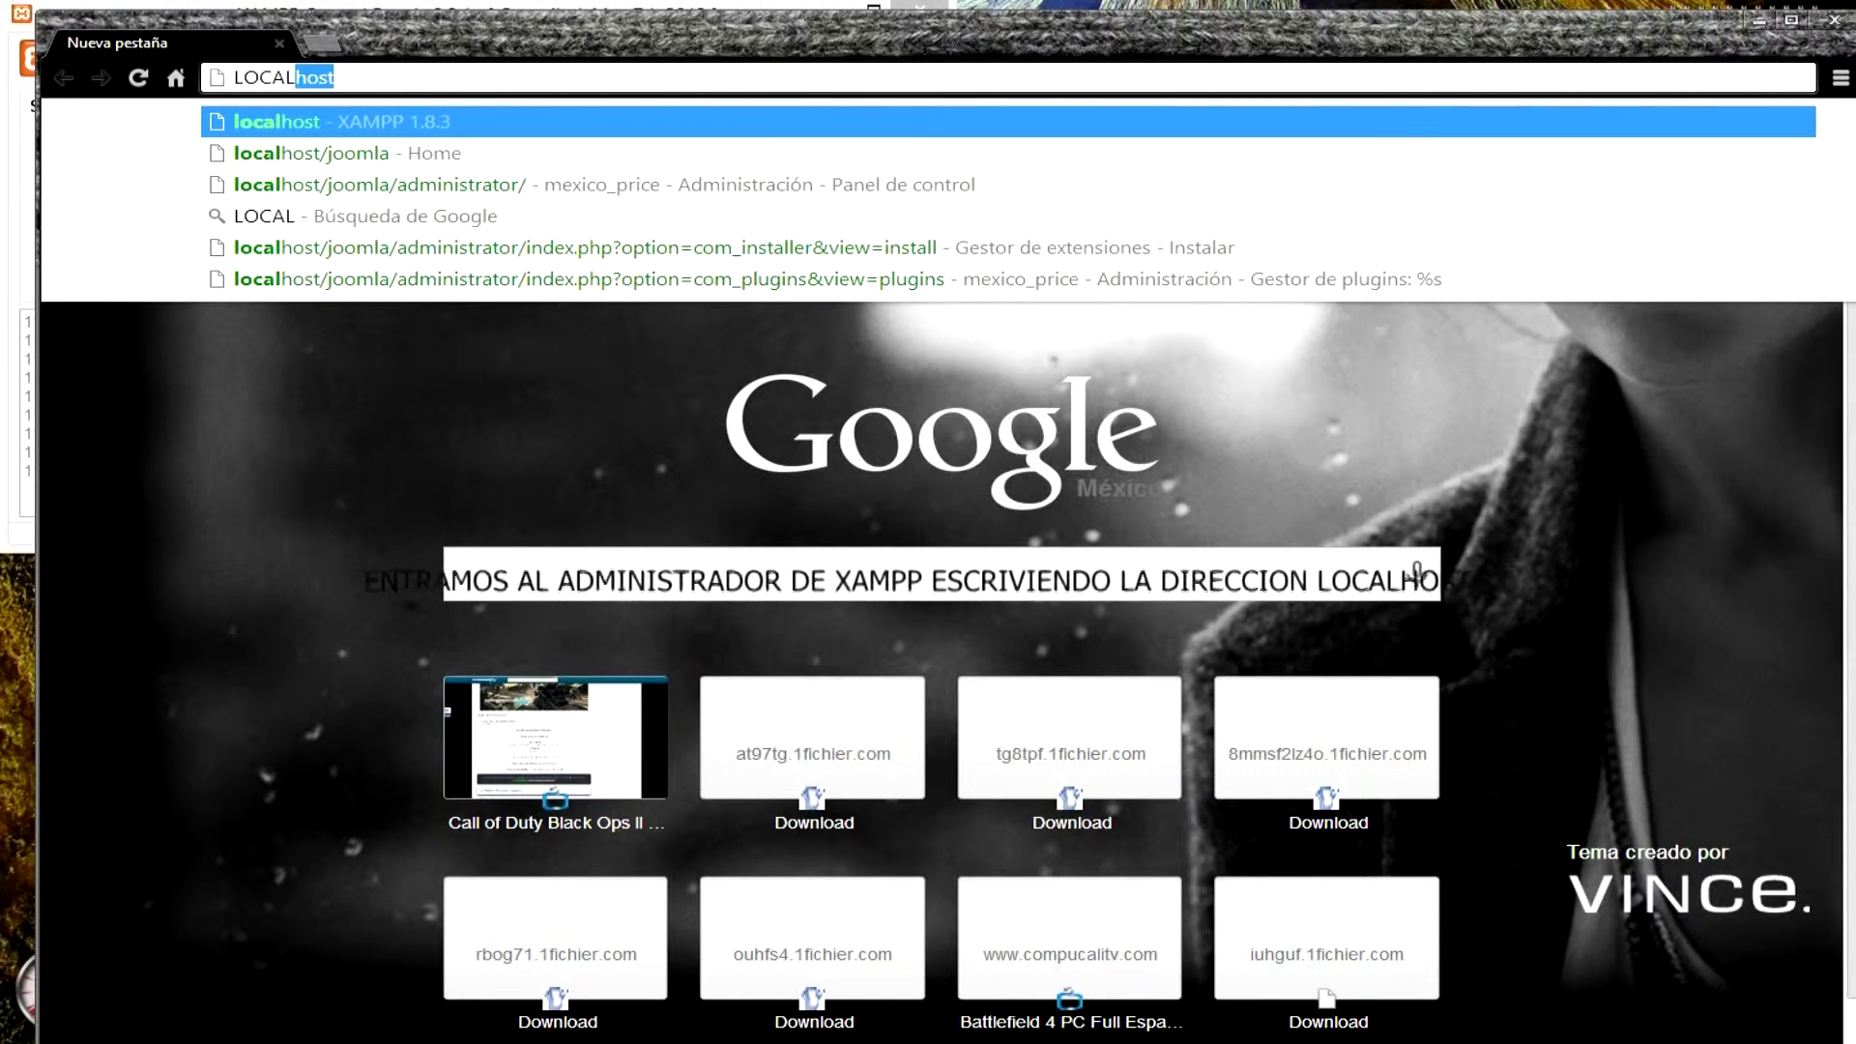
pyautogui.press('Return')
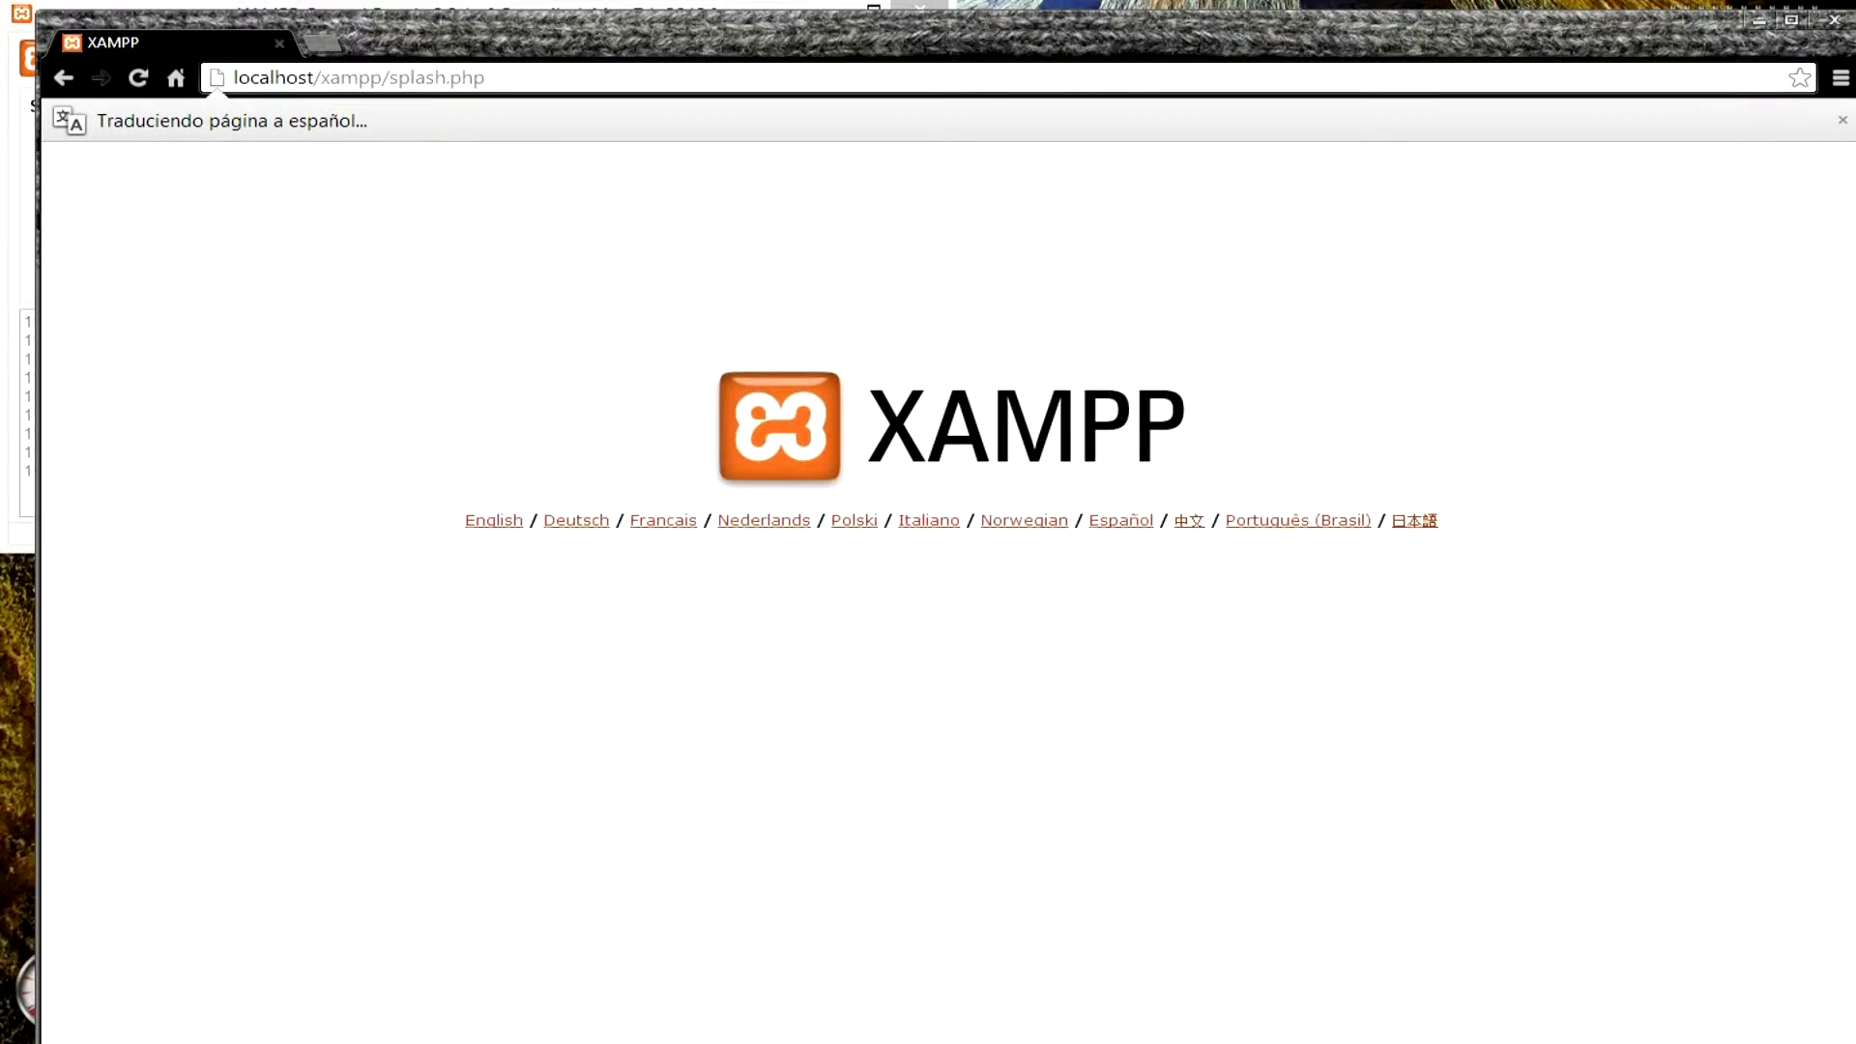
pyautogui.press('super+Up')
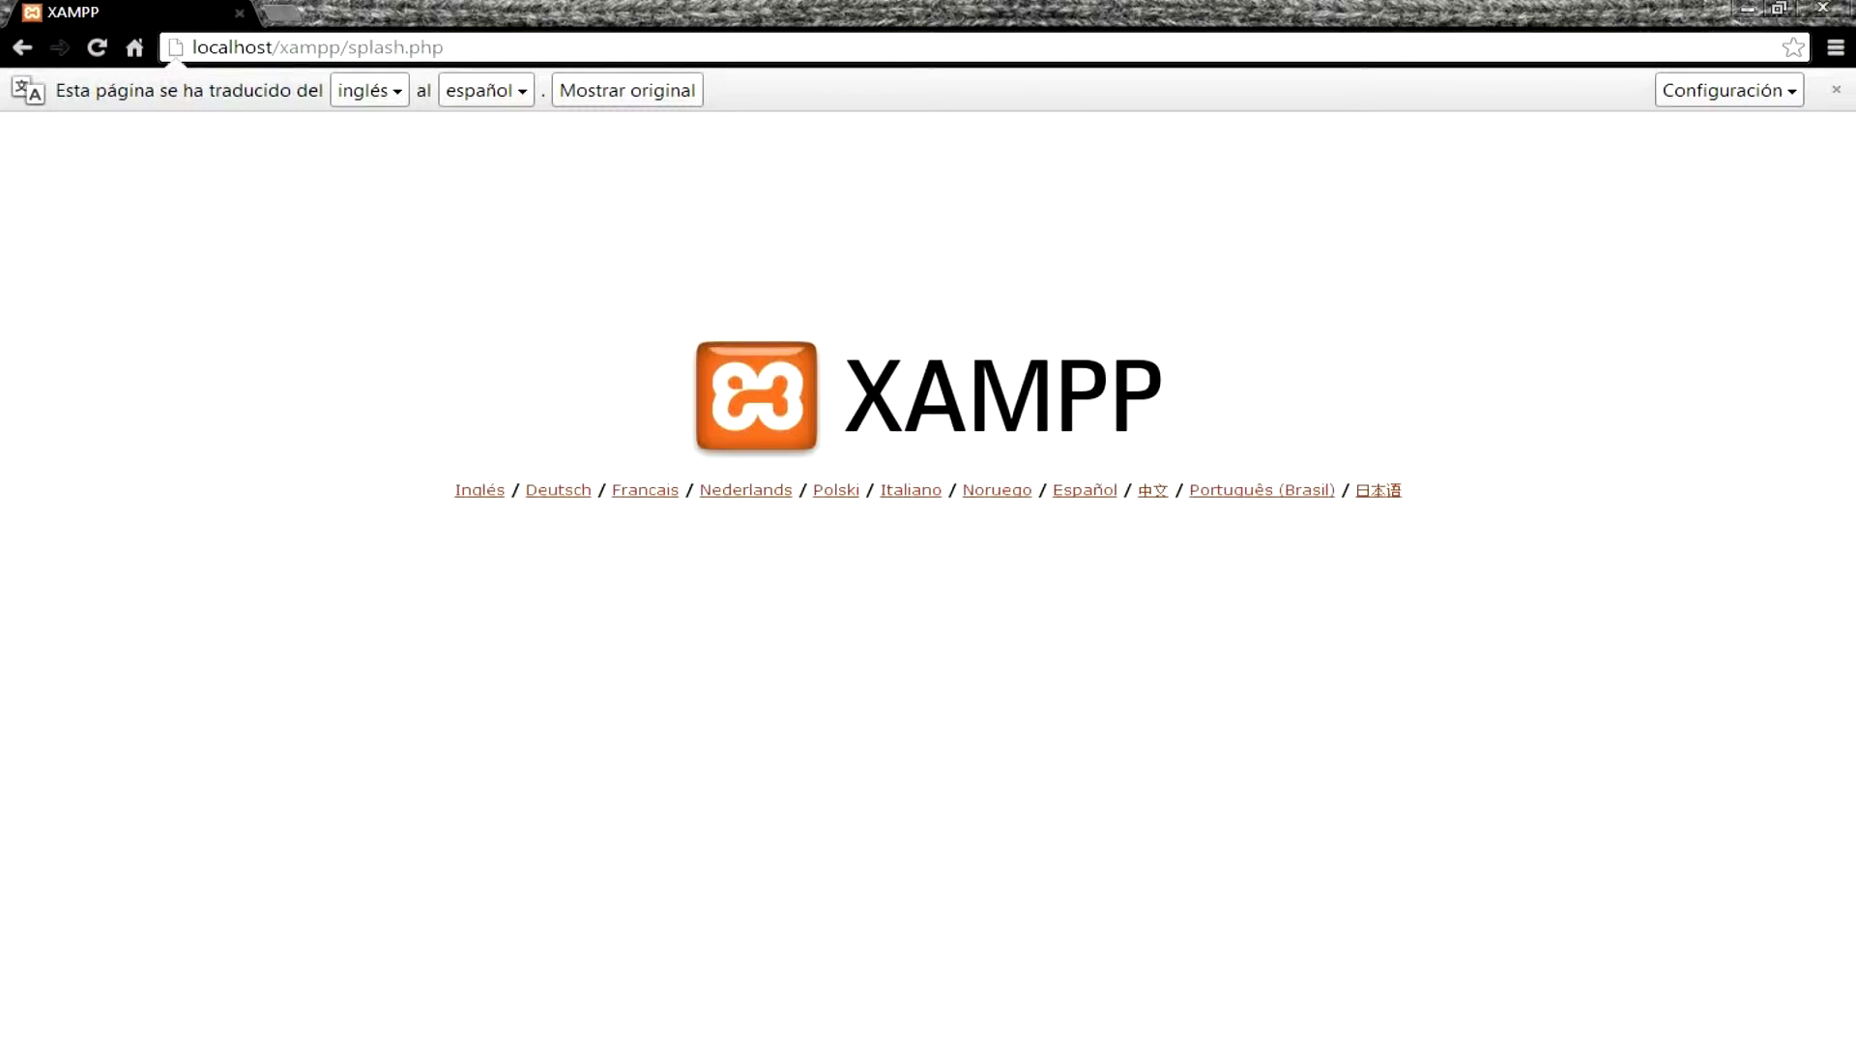
pyautogui.click(1084, 490)
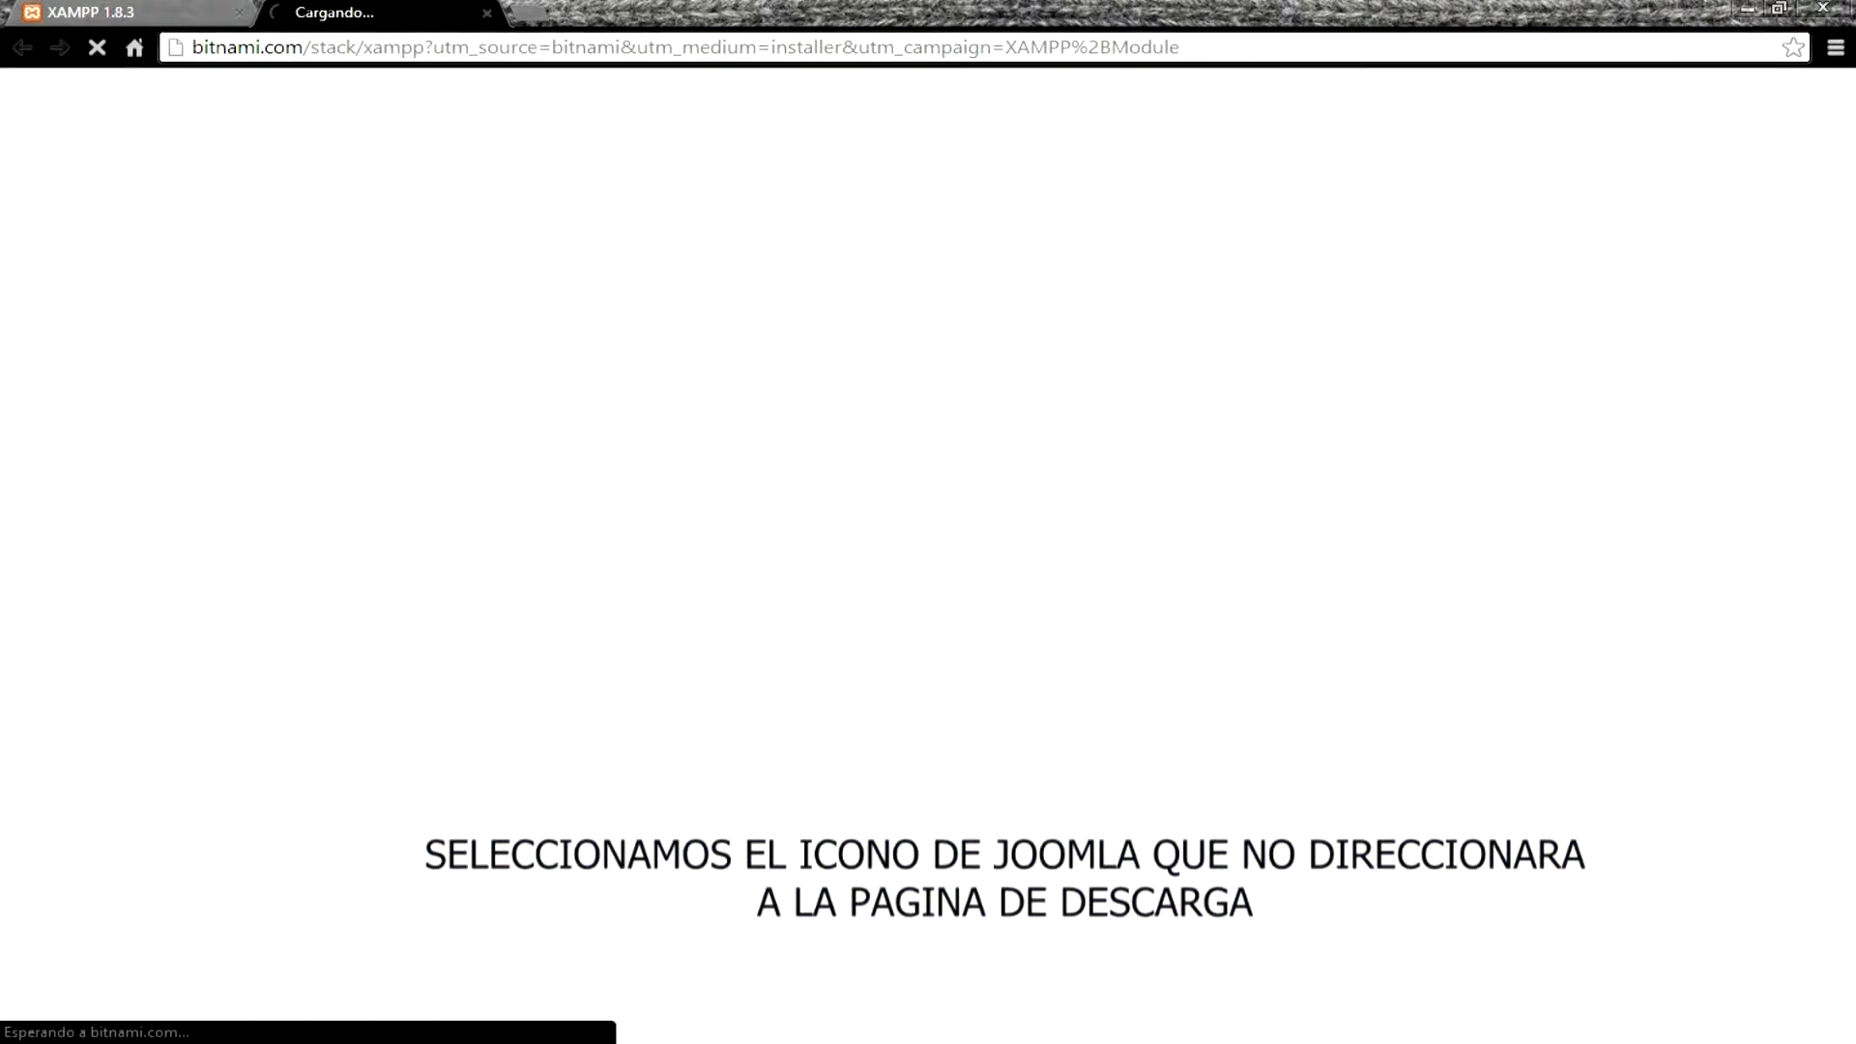
# - Scroll the Bitnami page down to the Joomla! module table and highlight version 3.2.3-0
pyautogui.moveTo(1063, 12); pyautogui.dragTo(1854, 290)
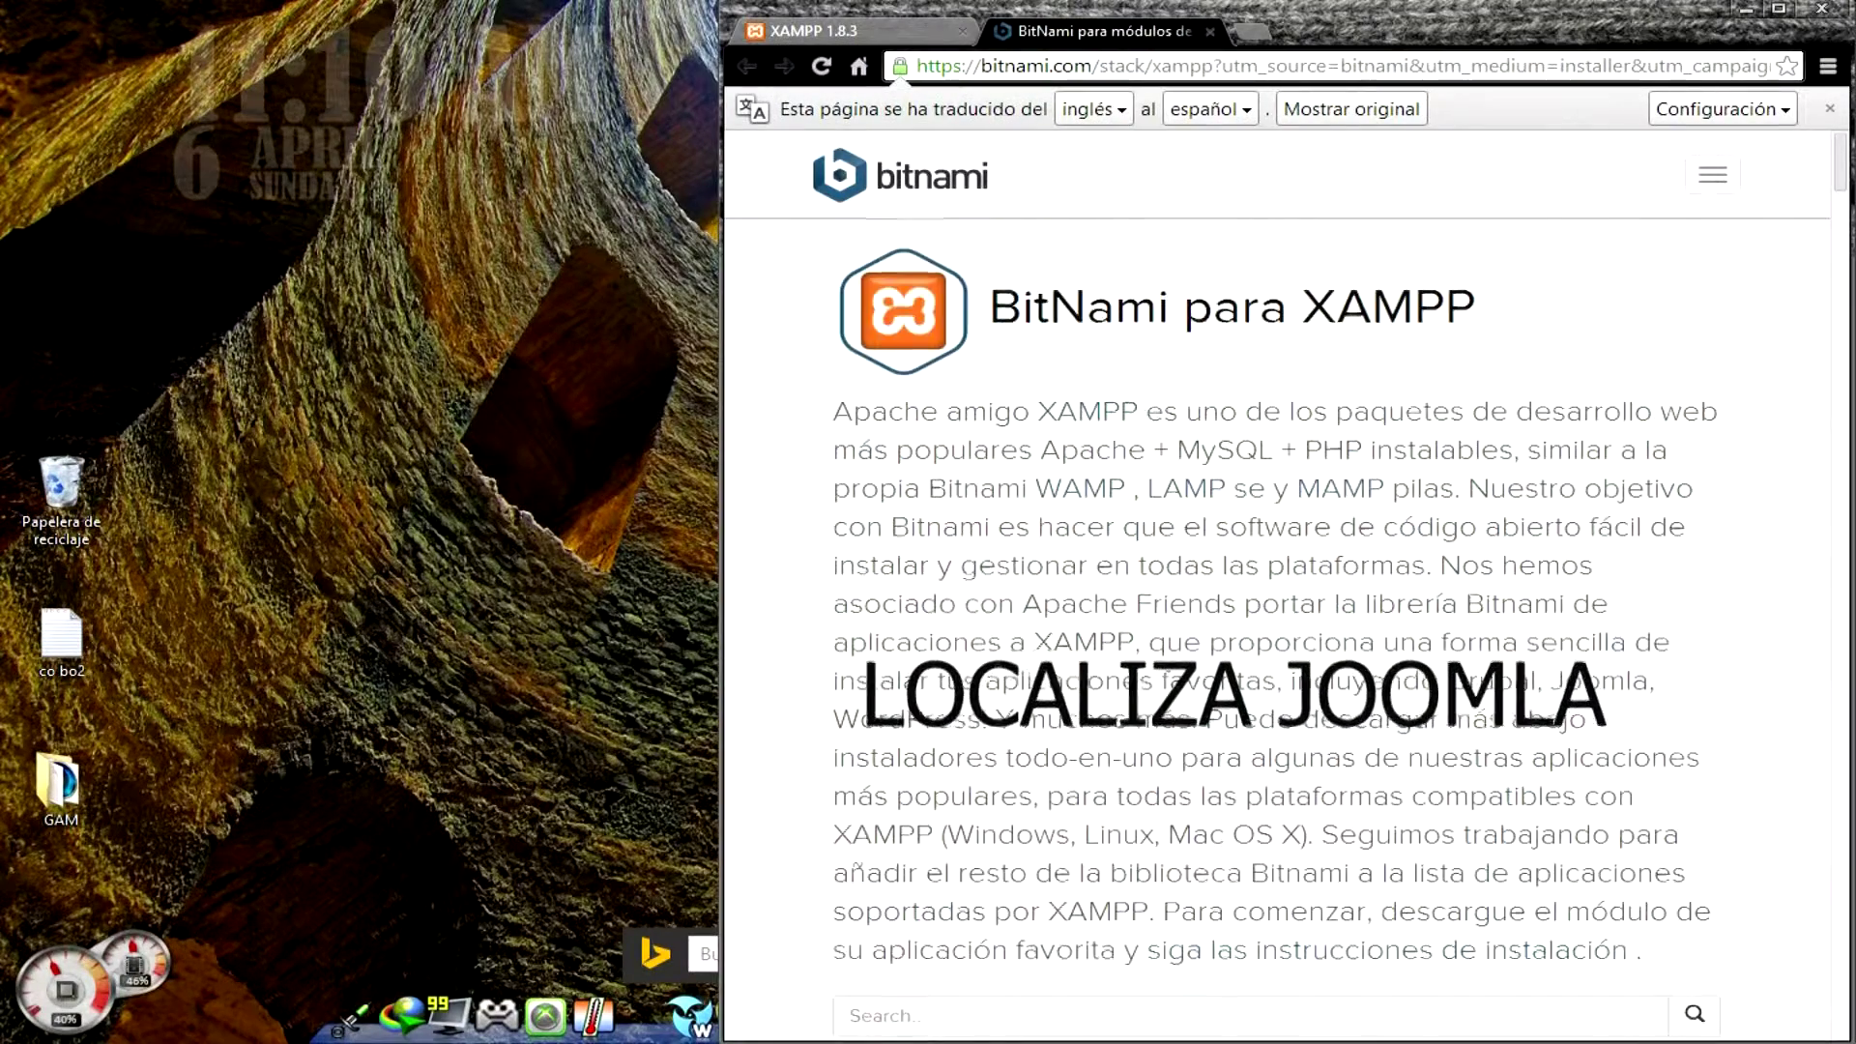
pyautogui.scroll(-5, 1276, 580)
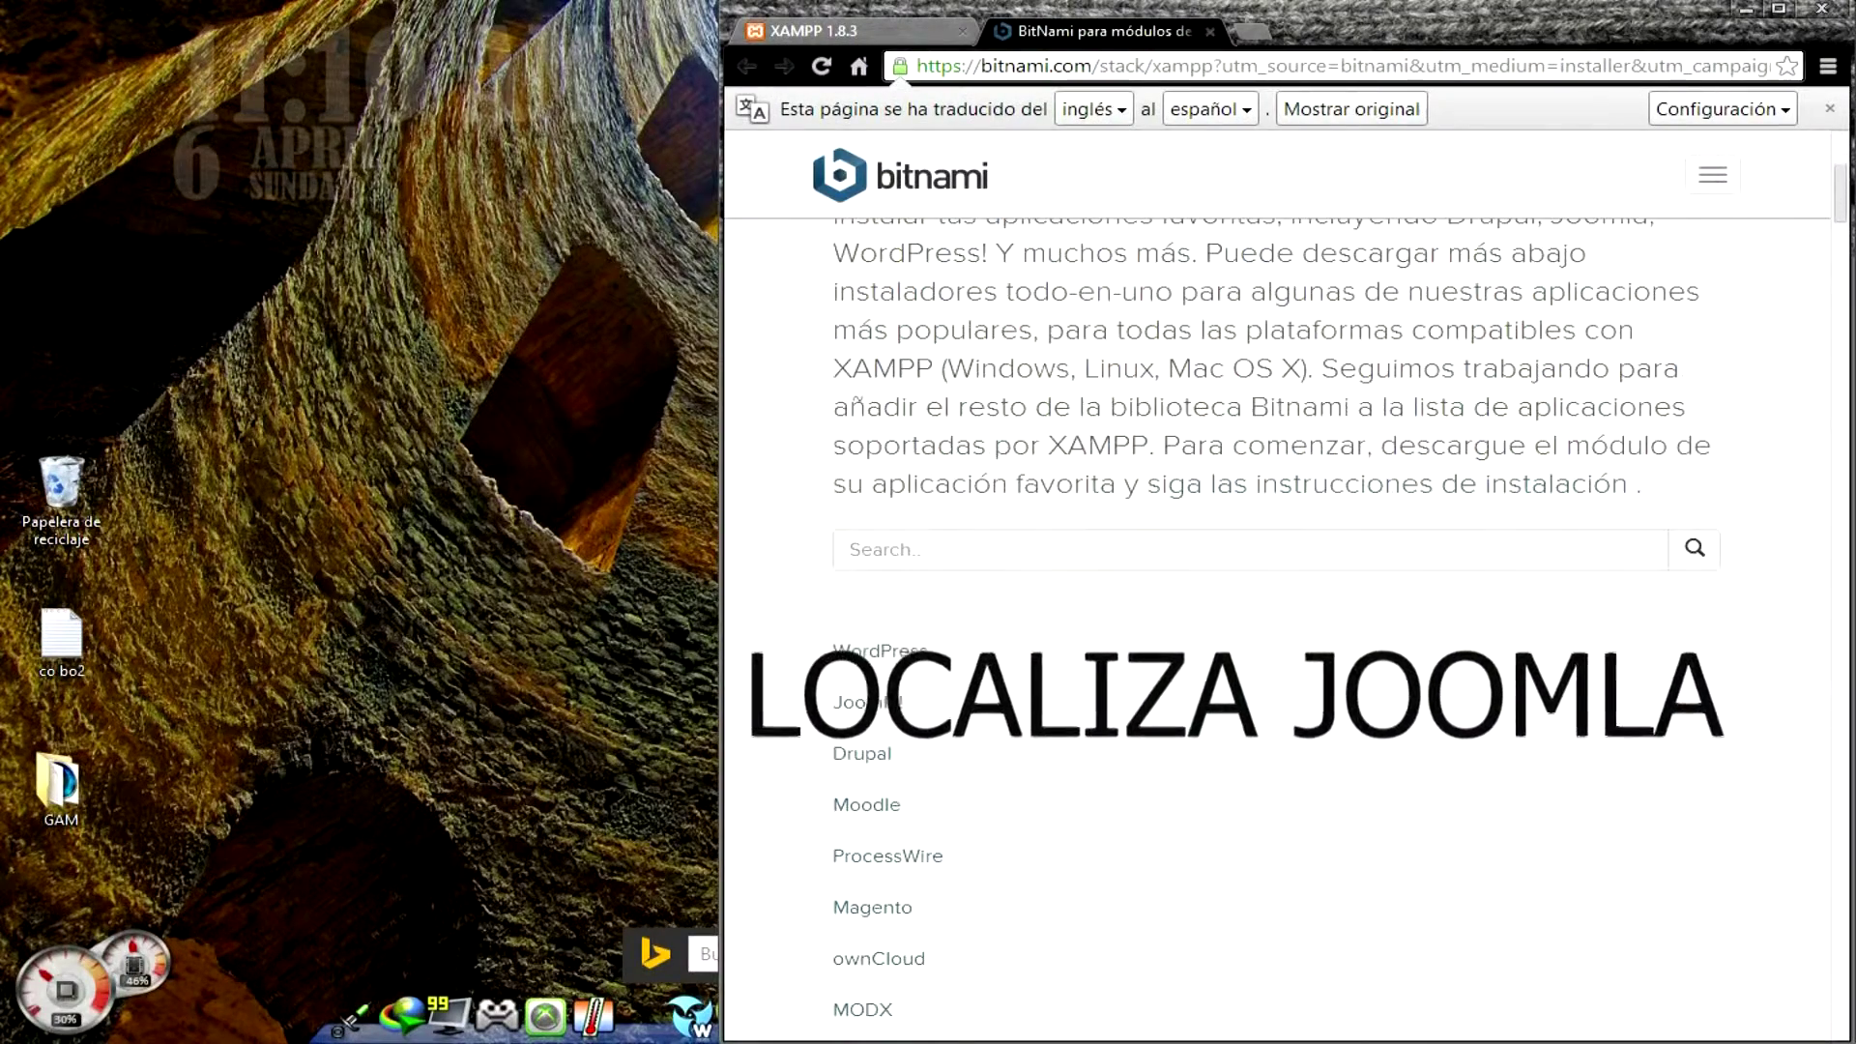
pyautogui.scroll(5, 1276, 580)
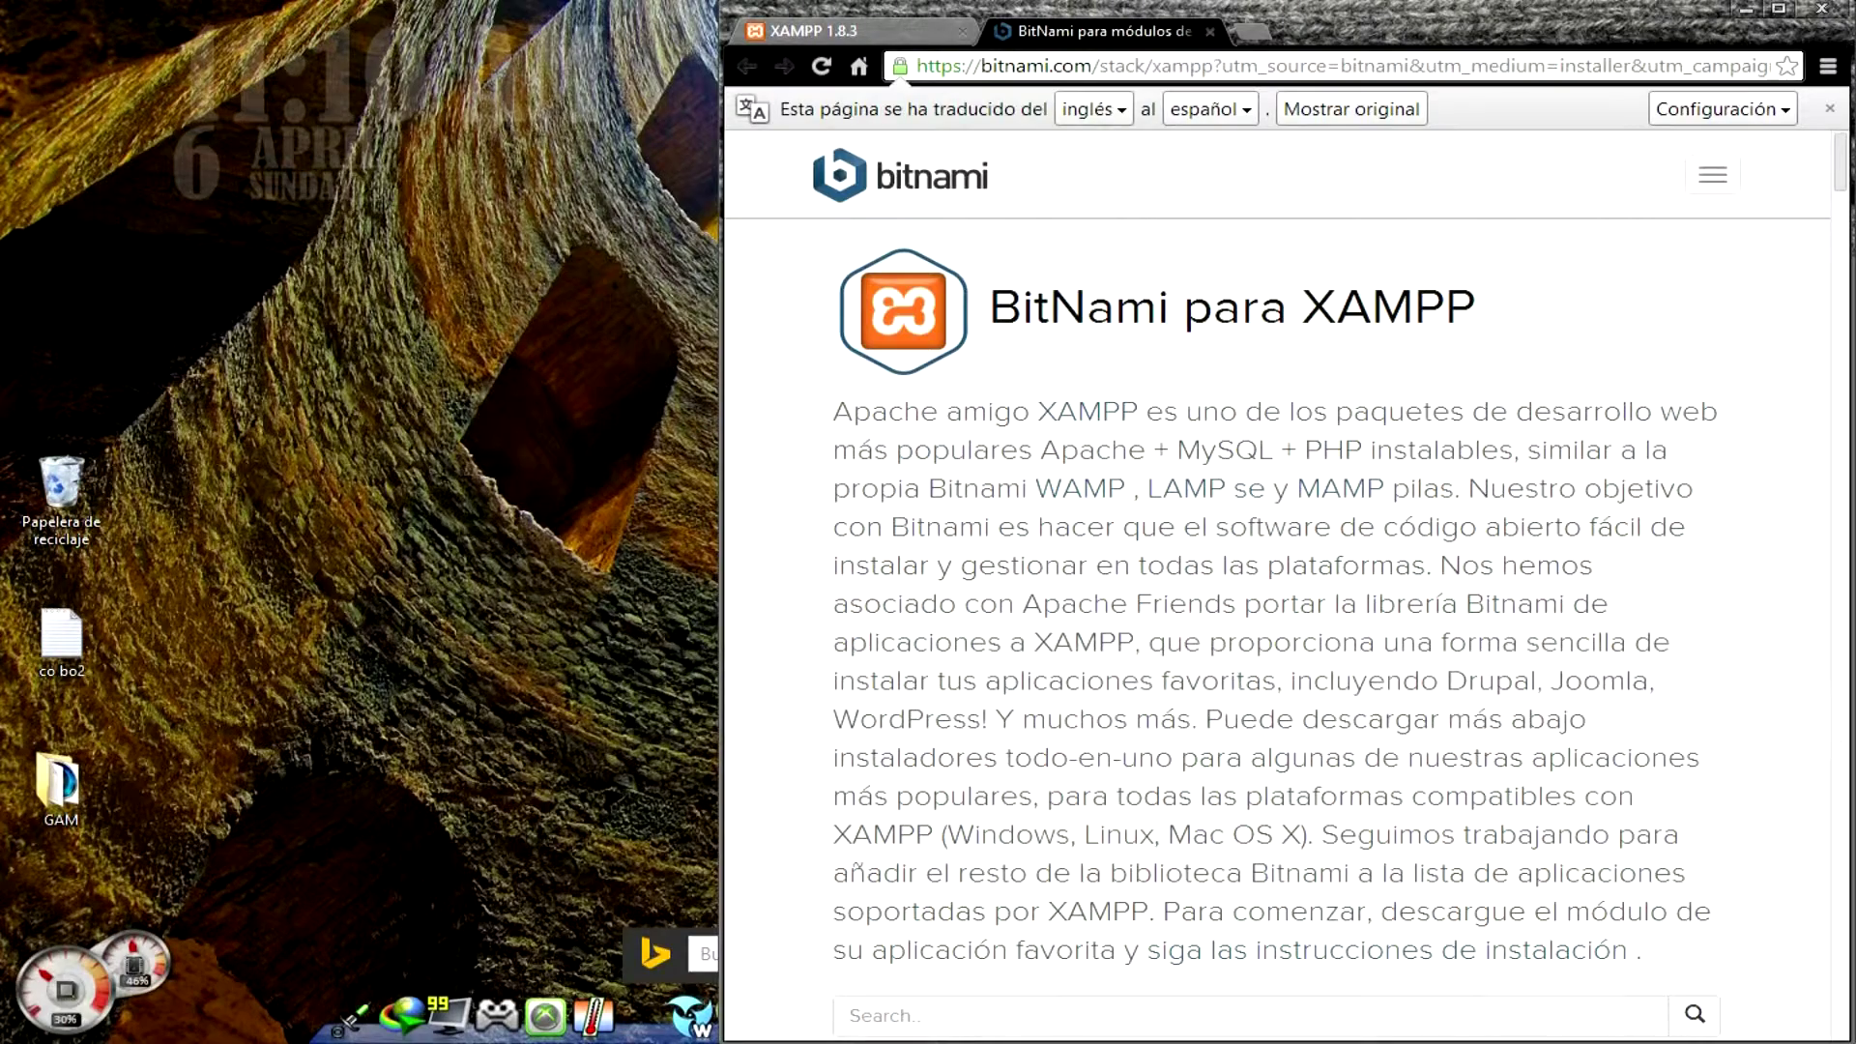
pyautogui.scroll(-1, 1275, 580)
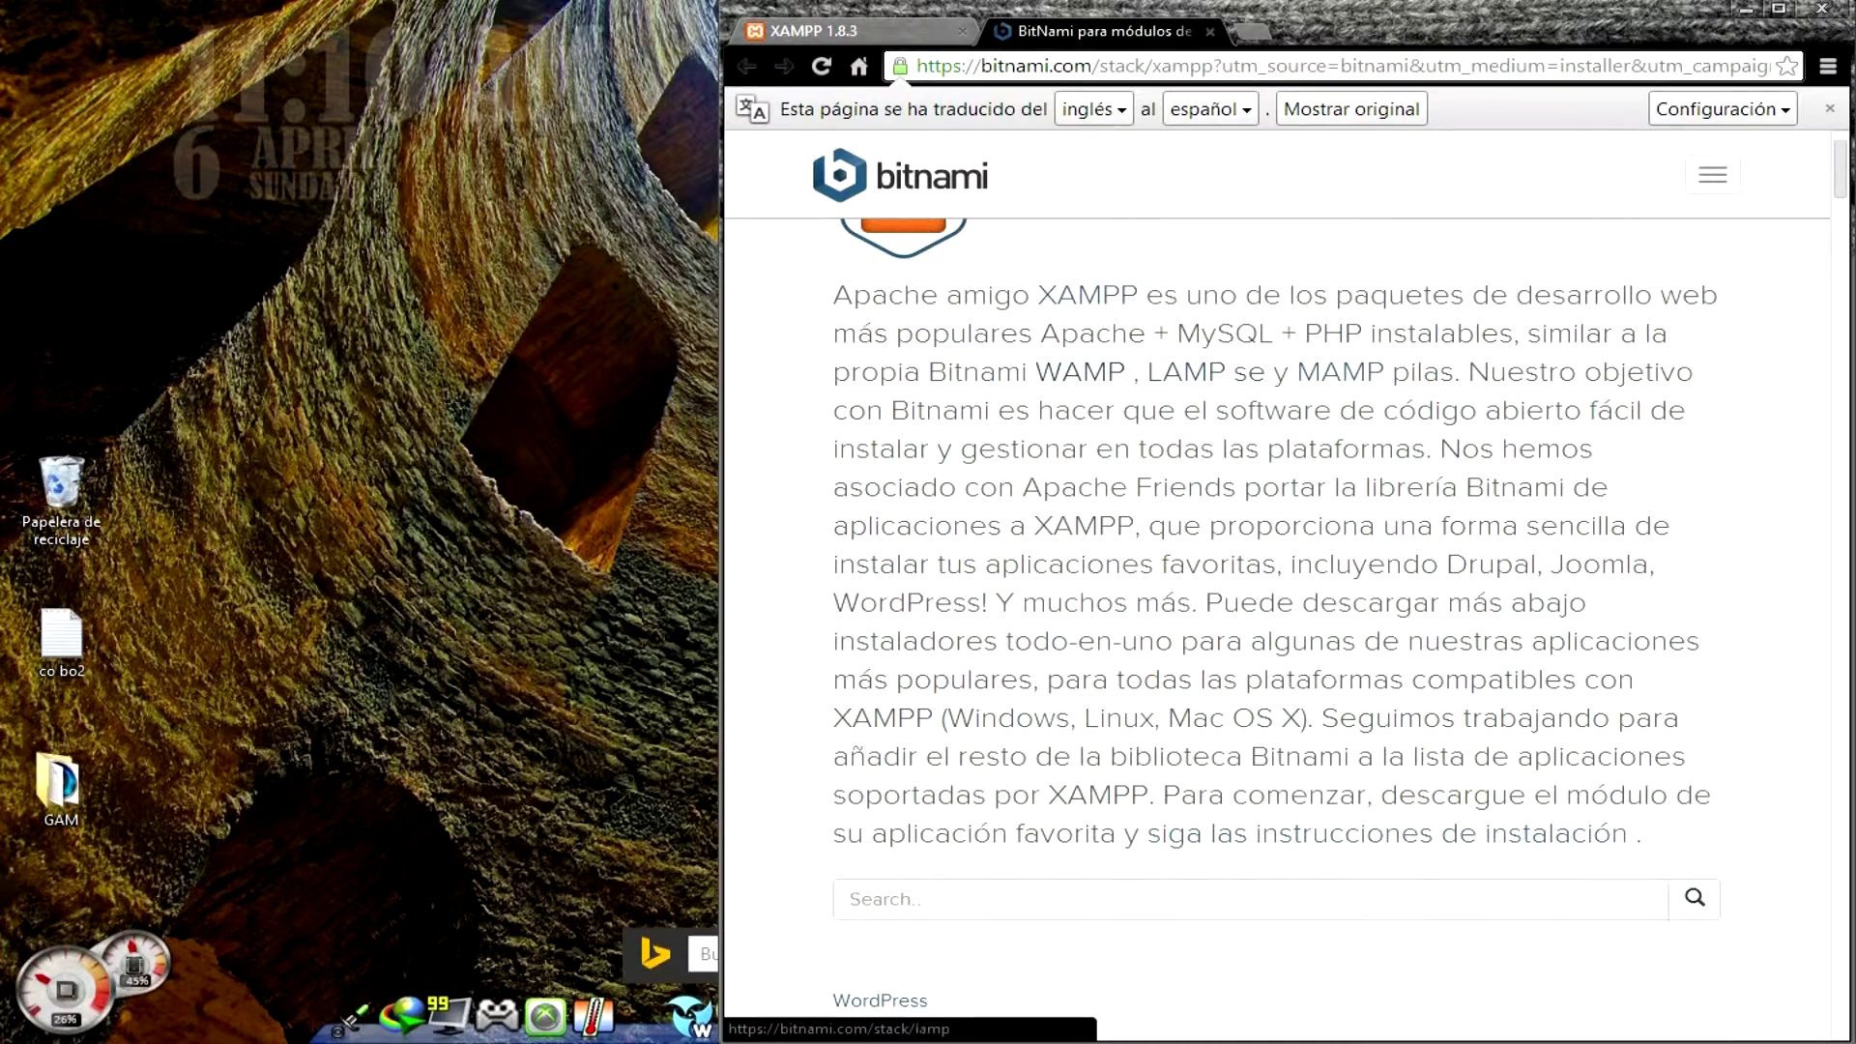
pyautogui.scroll(-2, 1373, 369)
pyautogui.moveTo(1373, 369)
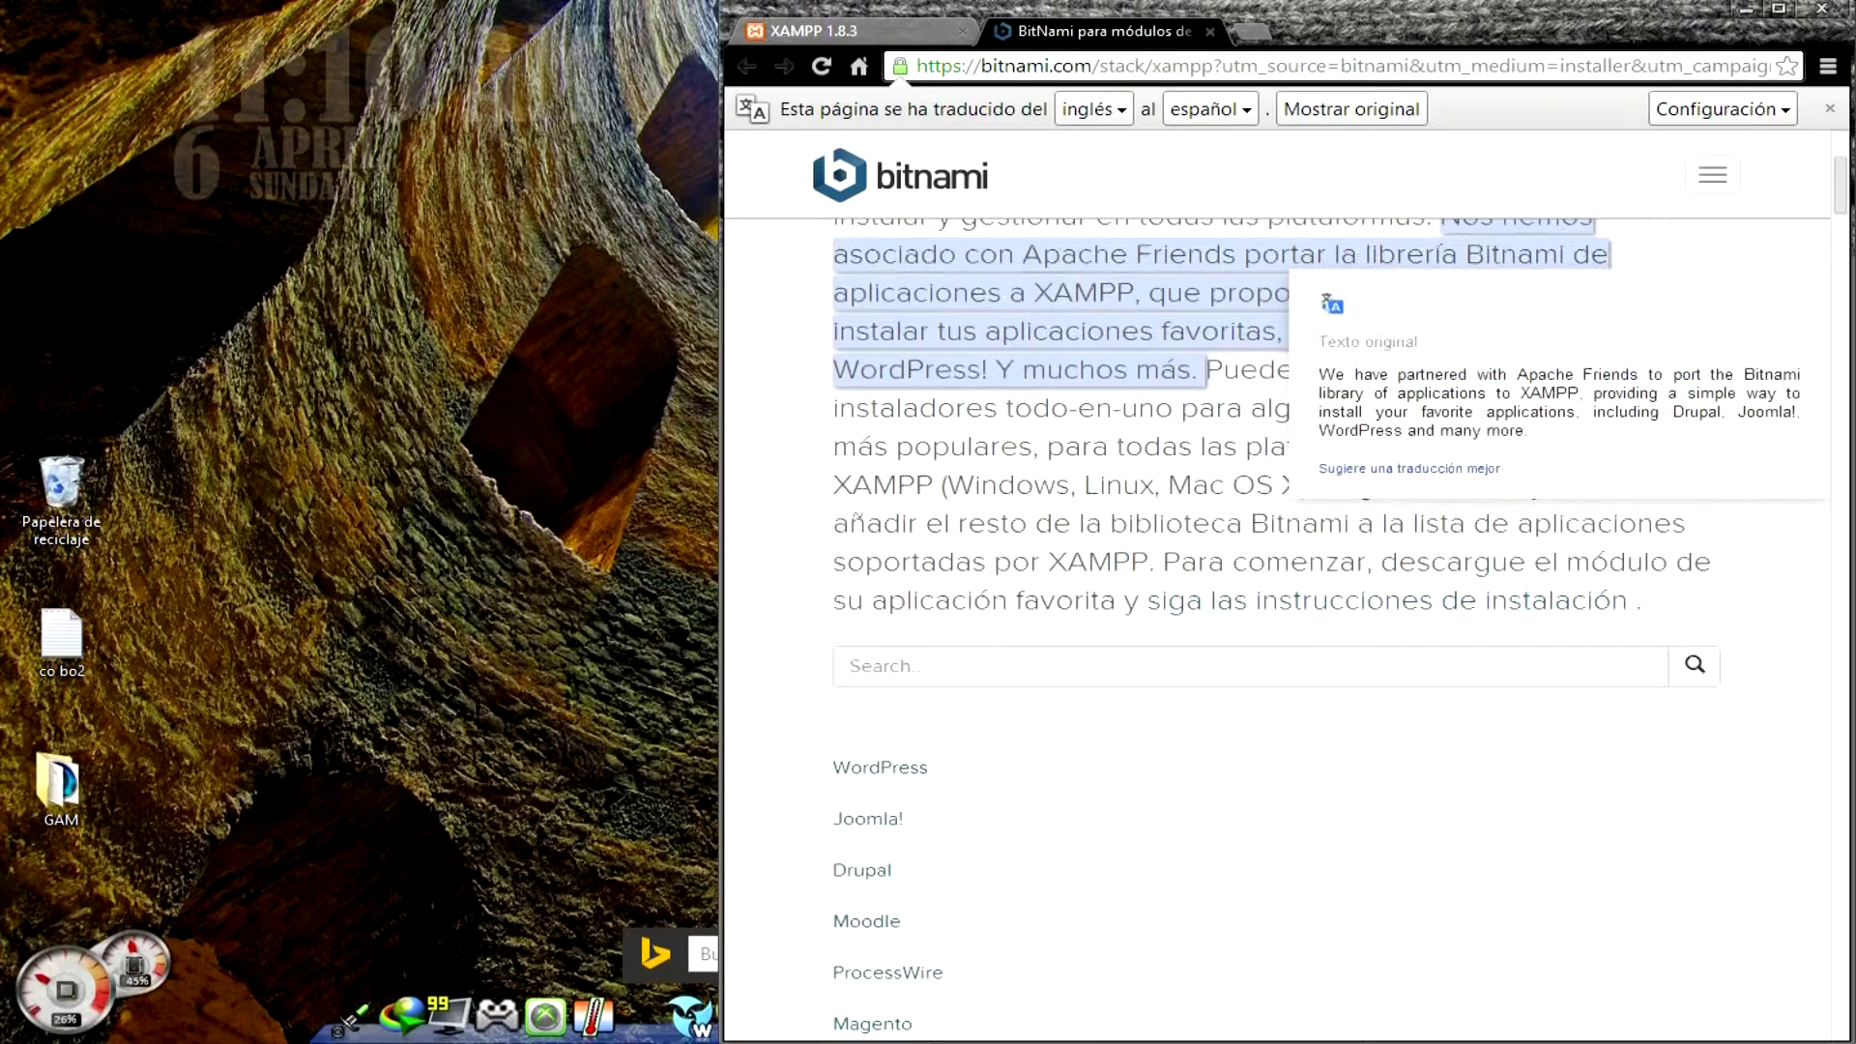
pyautogui.scroll(-3, 1276, 580)
pyautogui.scroll(-4, 1276, 580)
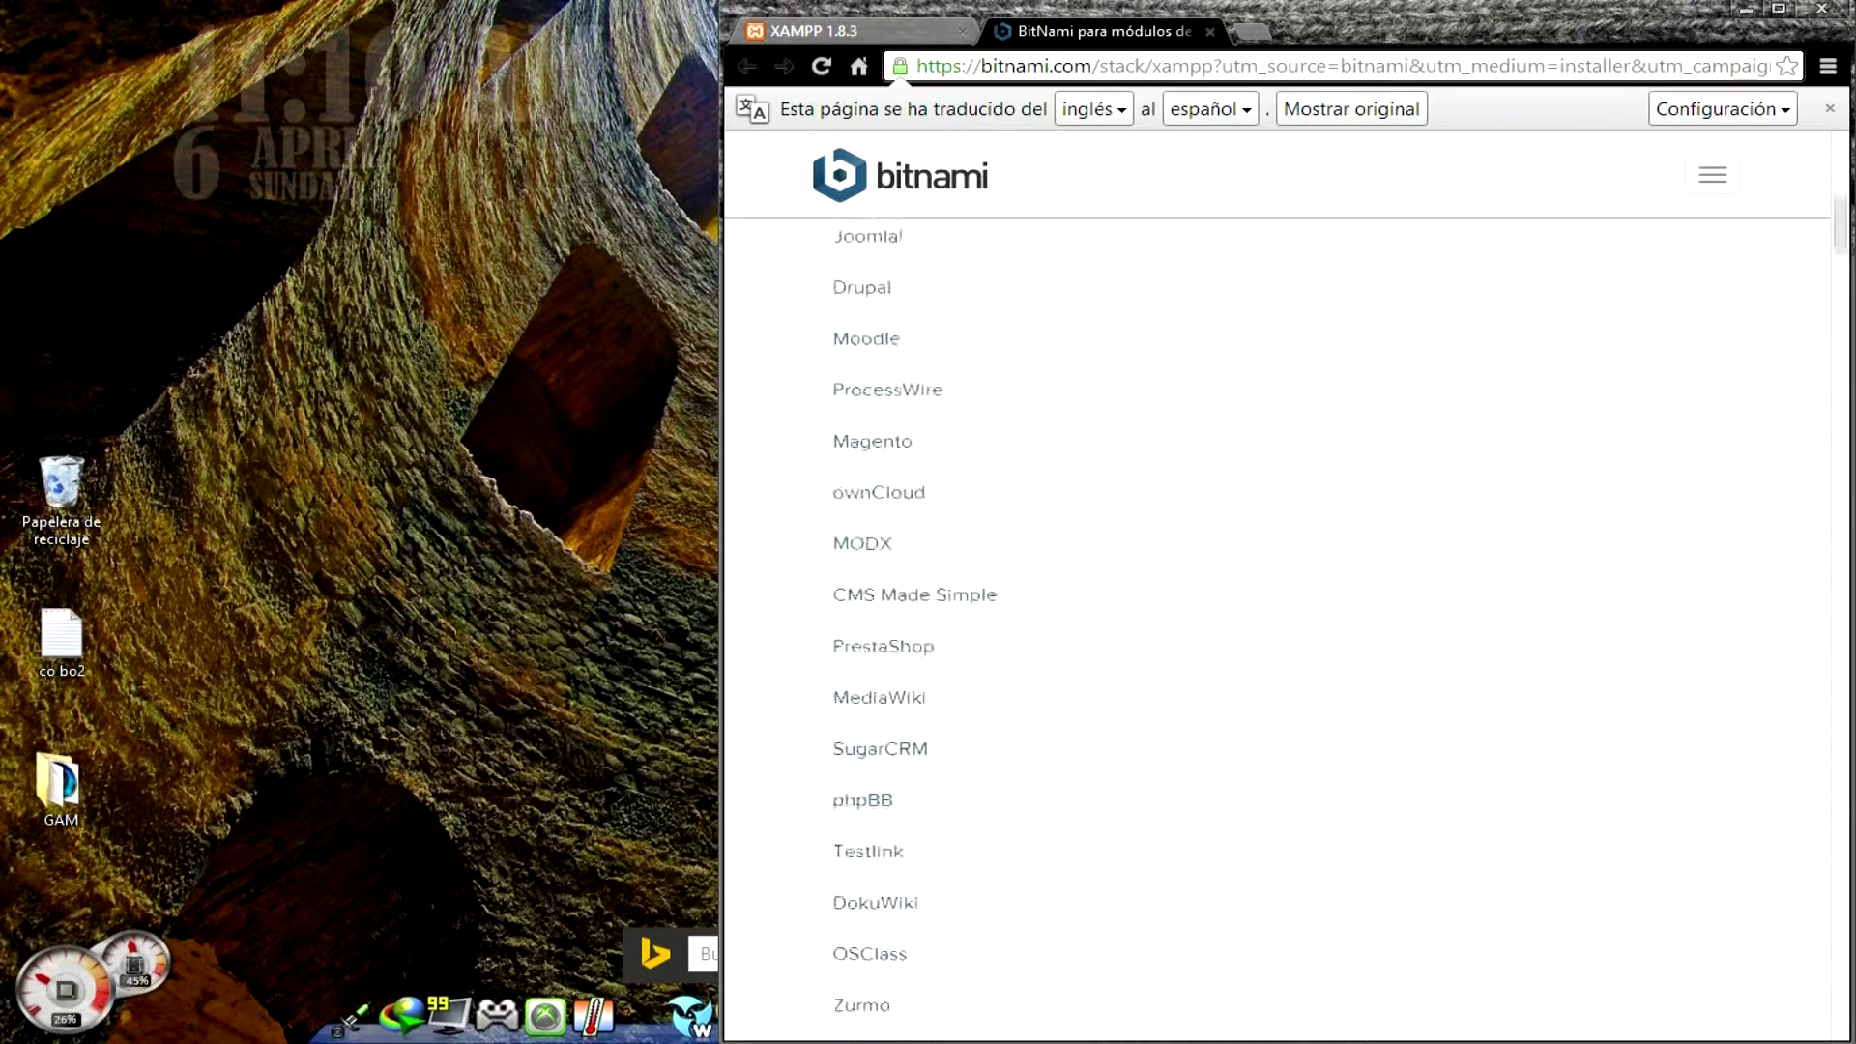
pyautogui.scroll(-7, 1276, 579)
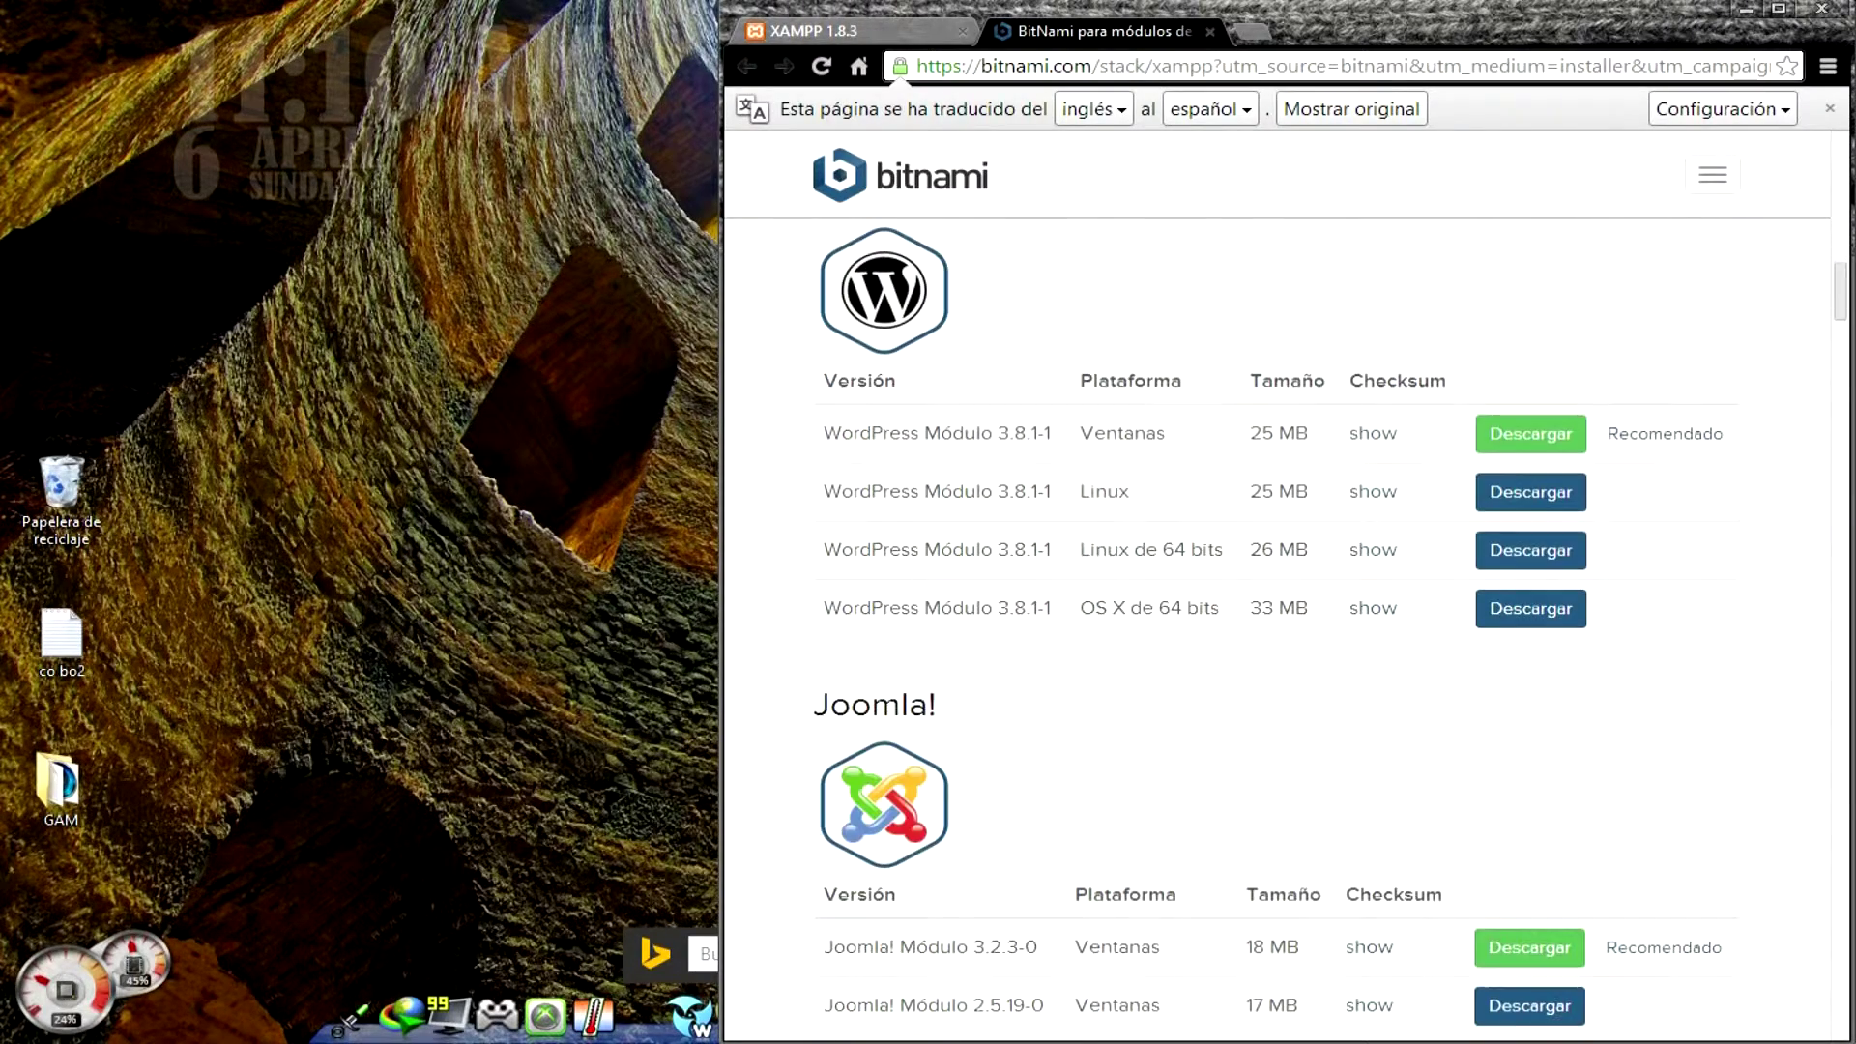
pyautogui.scroll(-5, 1276, 580)
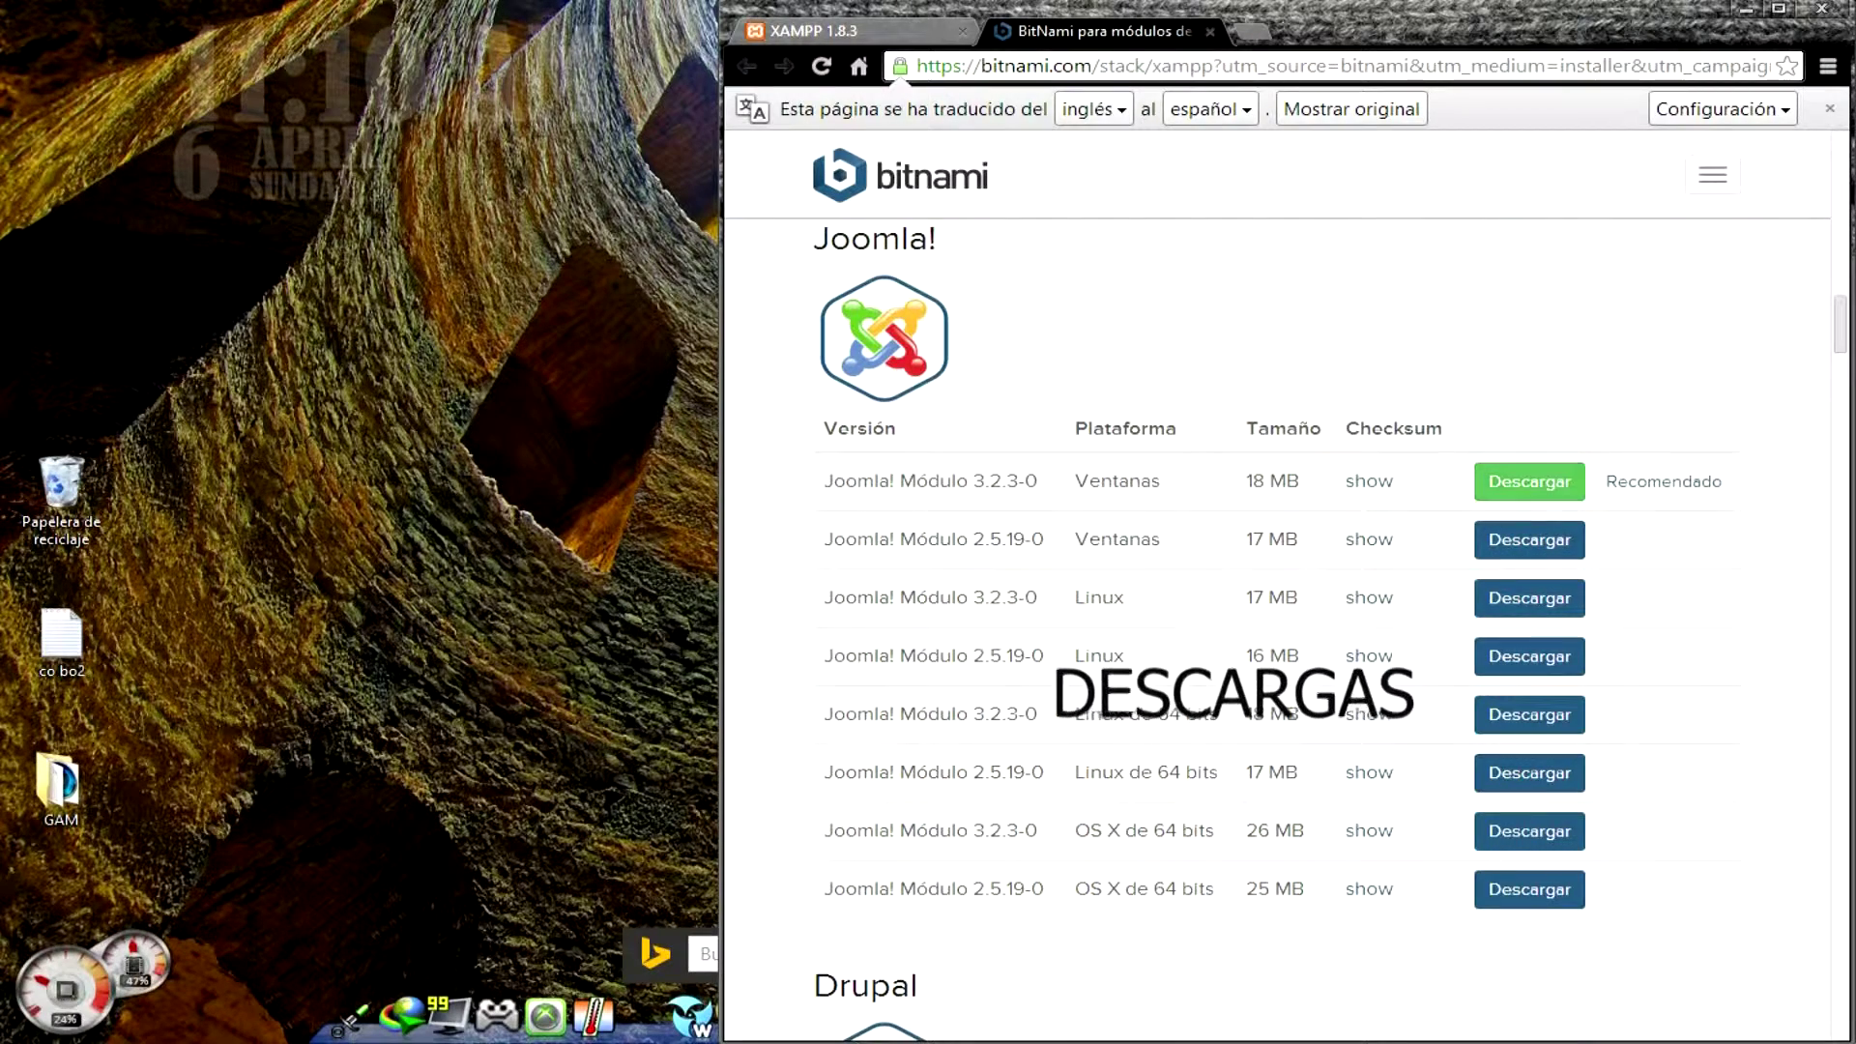
pyautogui.moveTo(985, 482); pyautogui.dragTo(1039, 482)
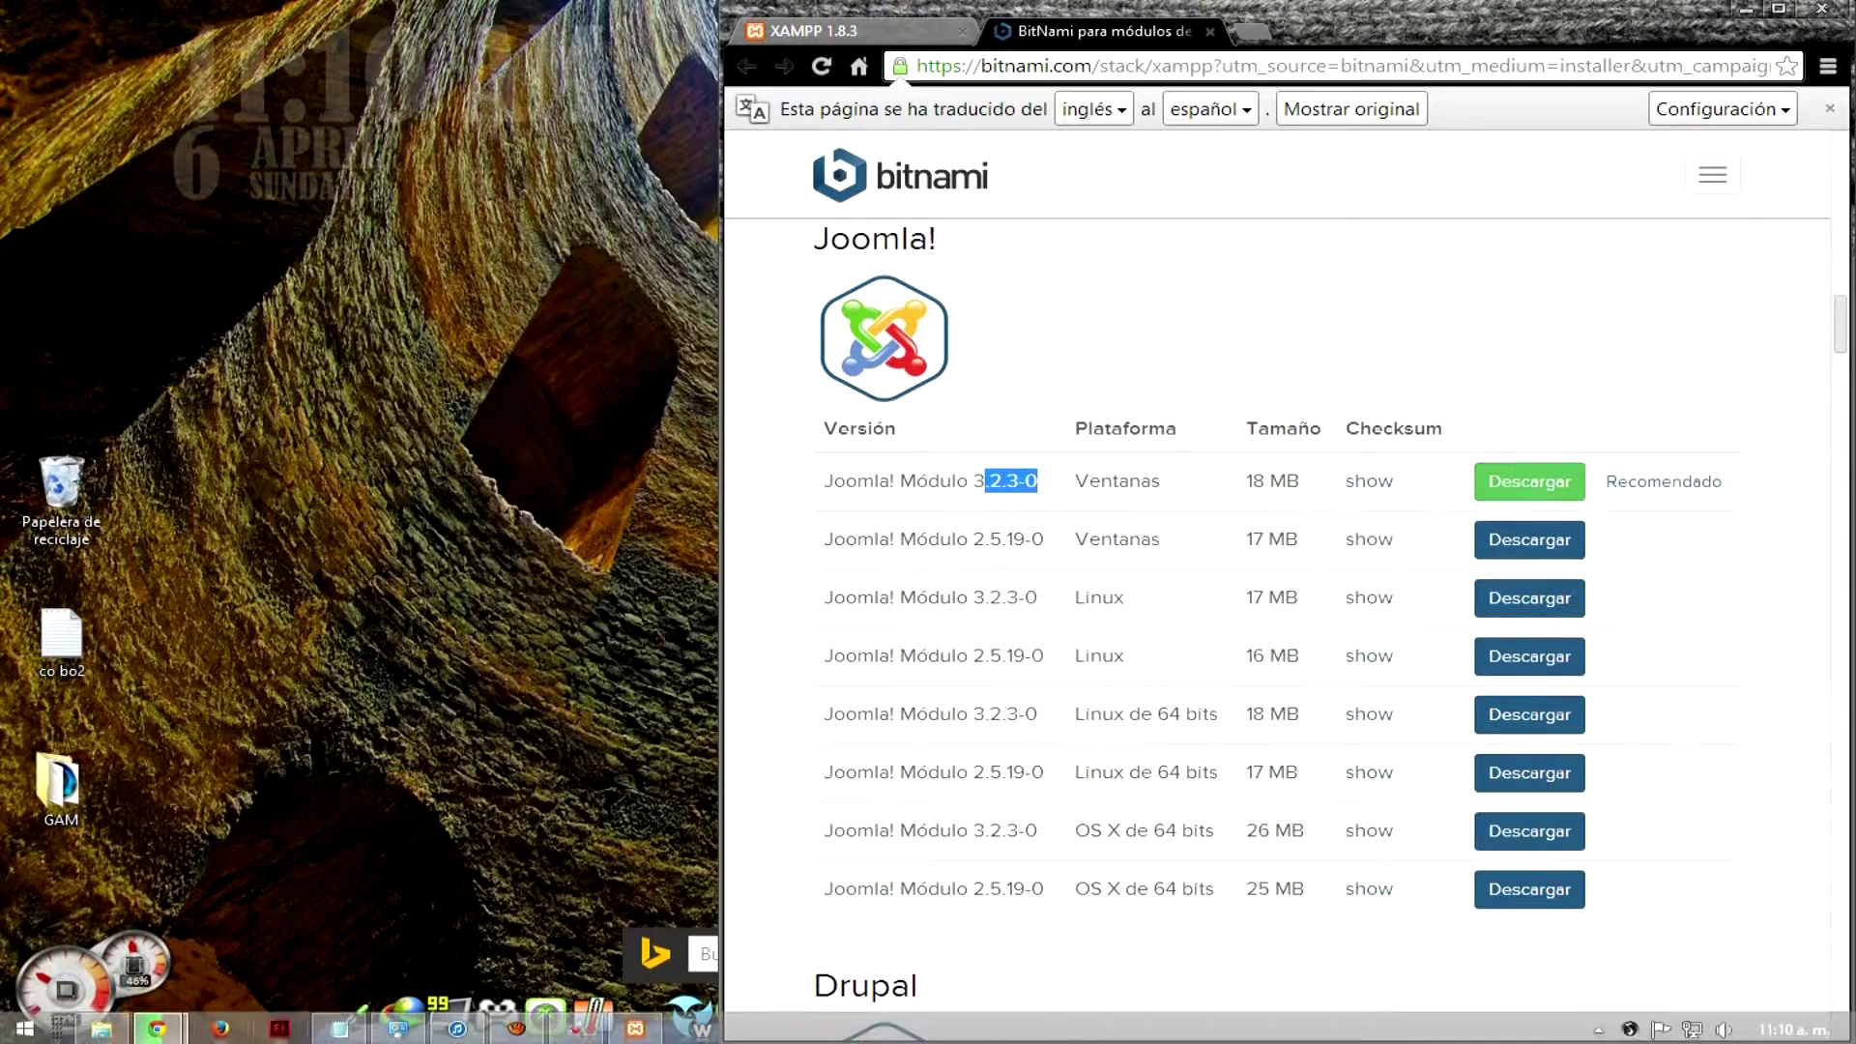
pyautogui.click(101, 1030)
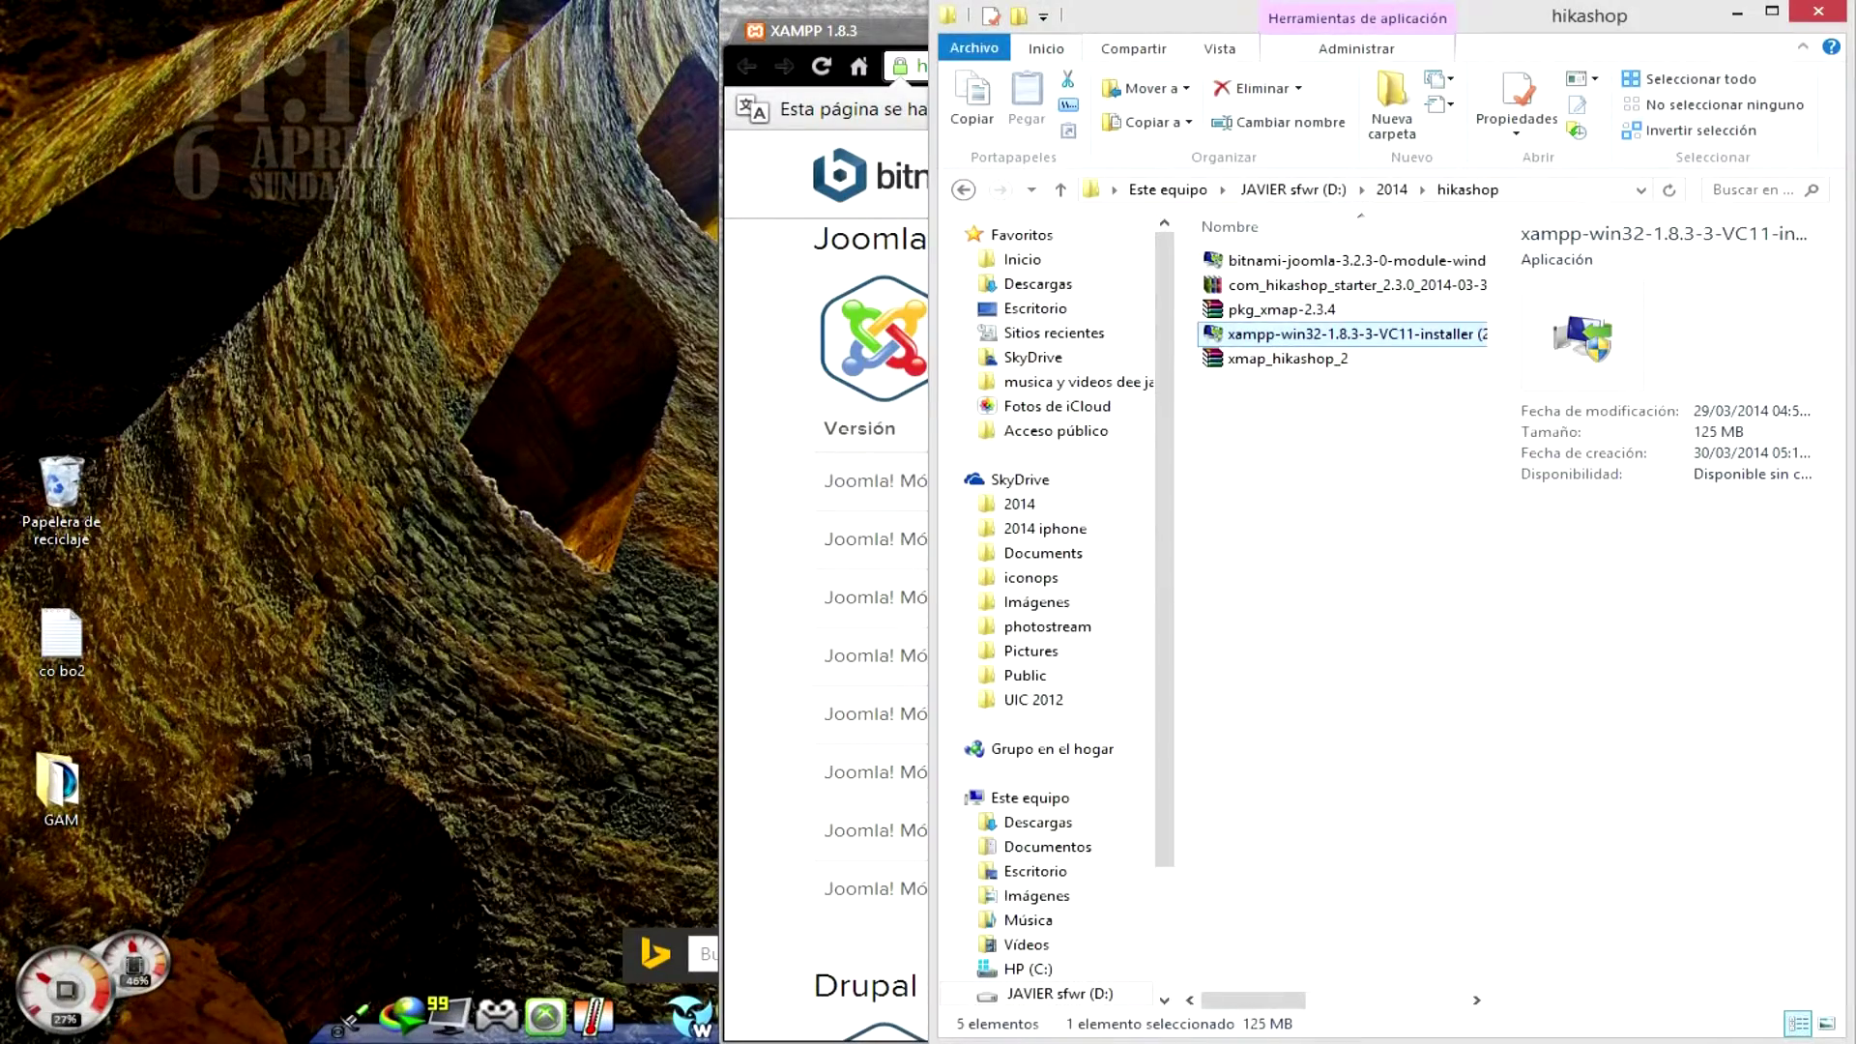
# - Launch the bitnami-joomla-3.2.3-0 module installer from the hikashop folder and allow it in UAC
pyautogui.moveTo(1566, 14); pyautogui.dragTo(725, 162)
pyautogui.press('super+Left')
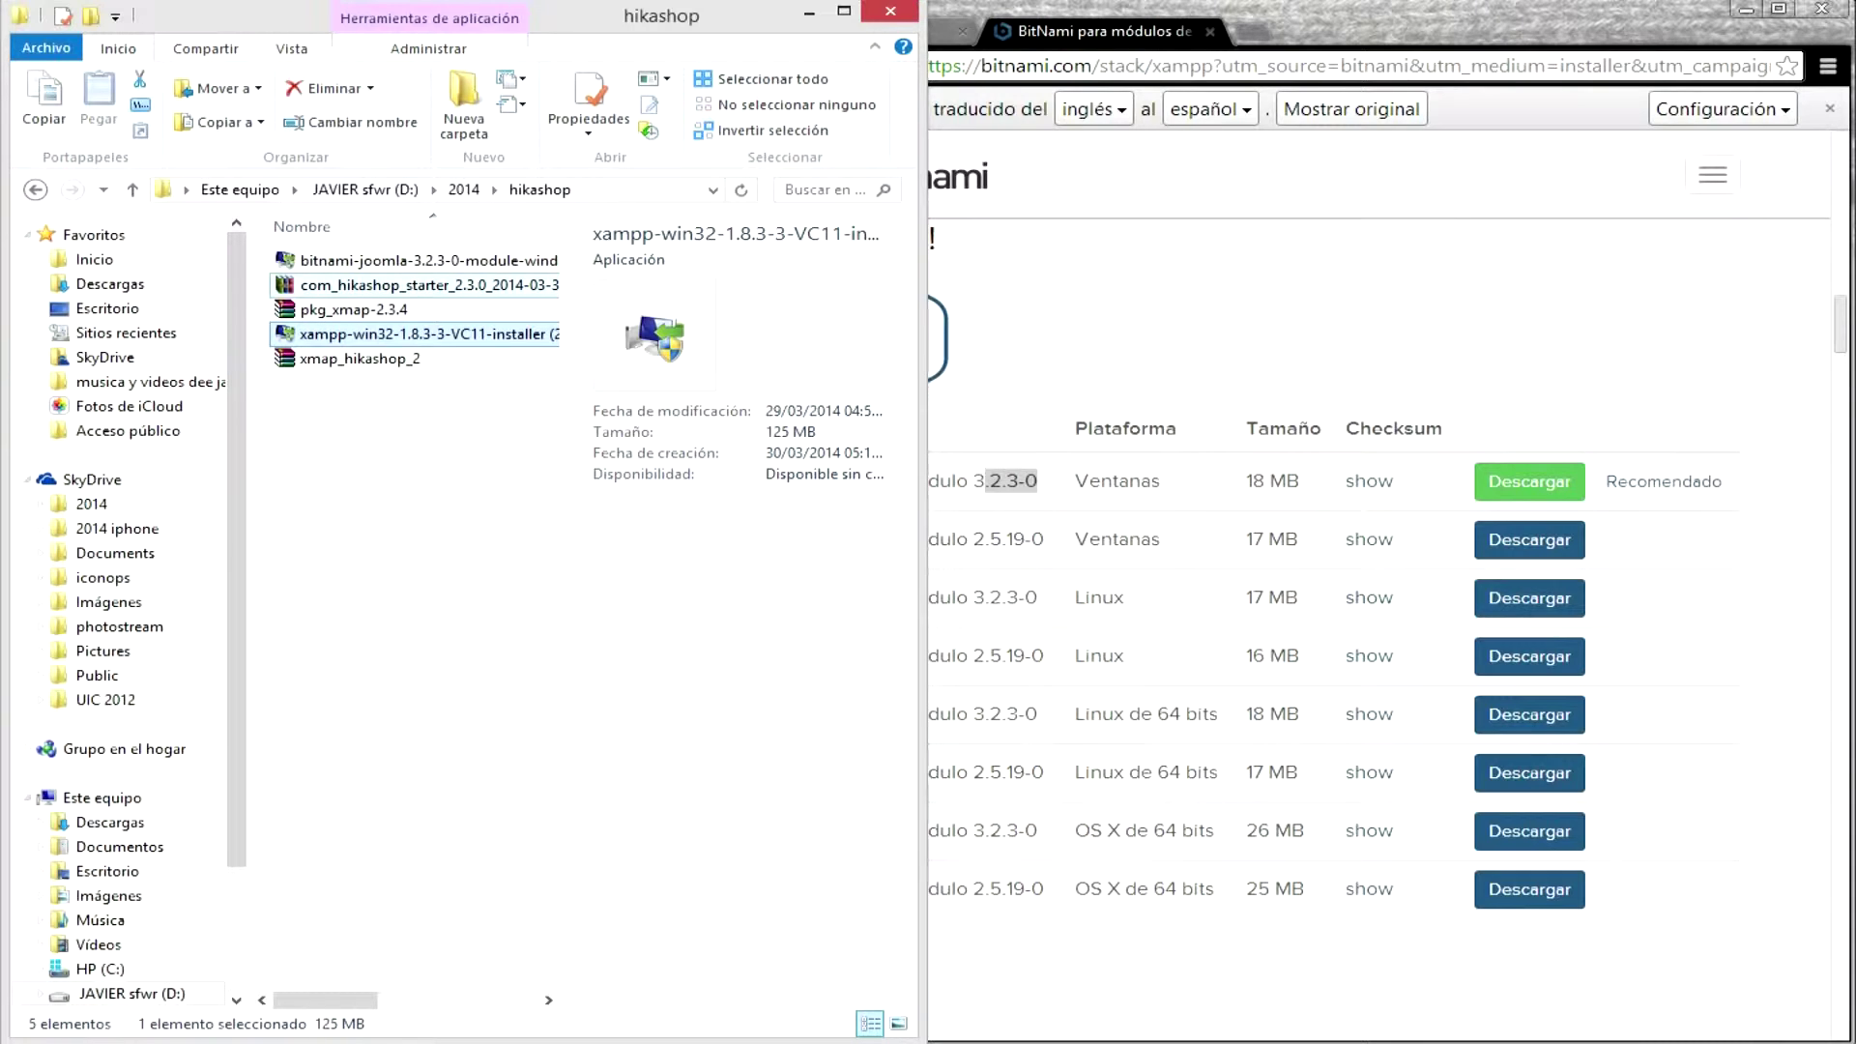
pyautogui.click(429, 261)
pyautogui.press('Return')
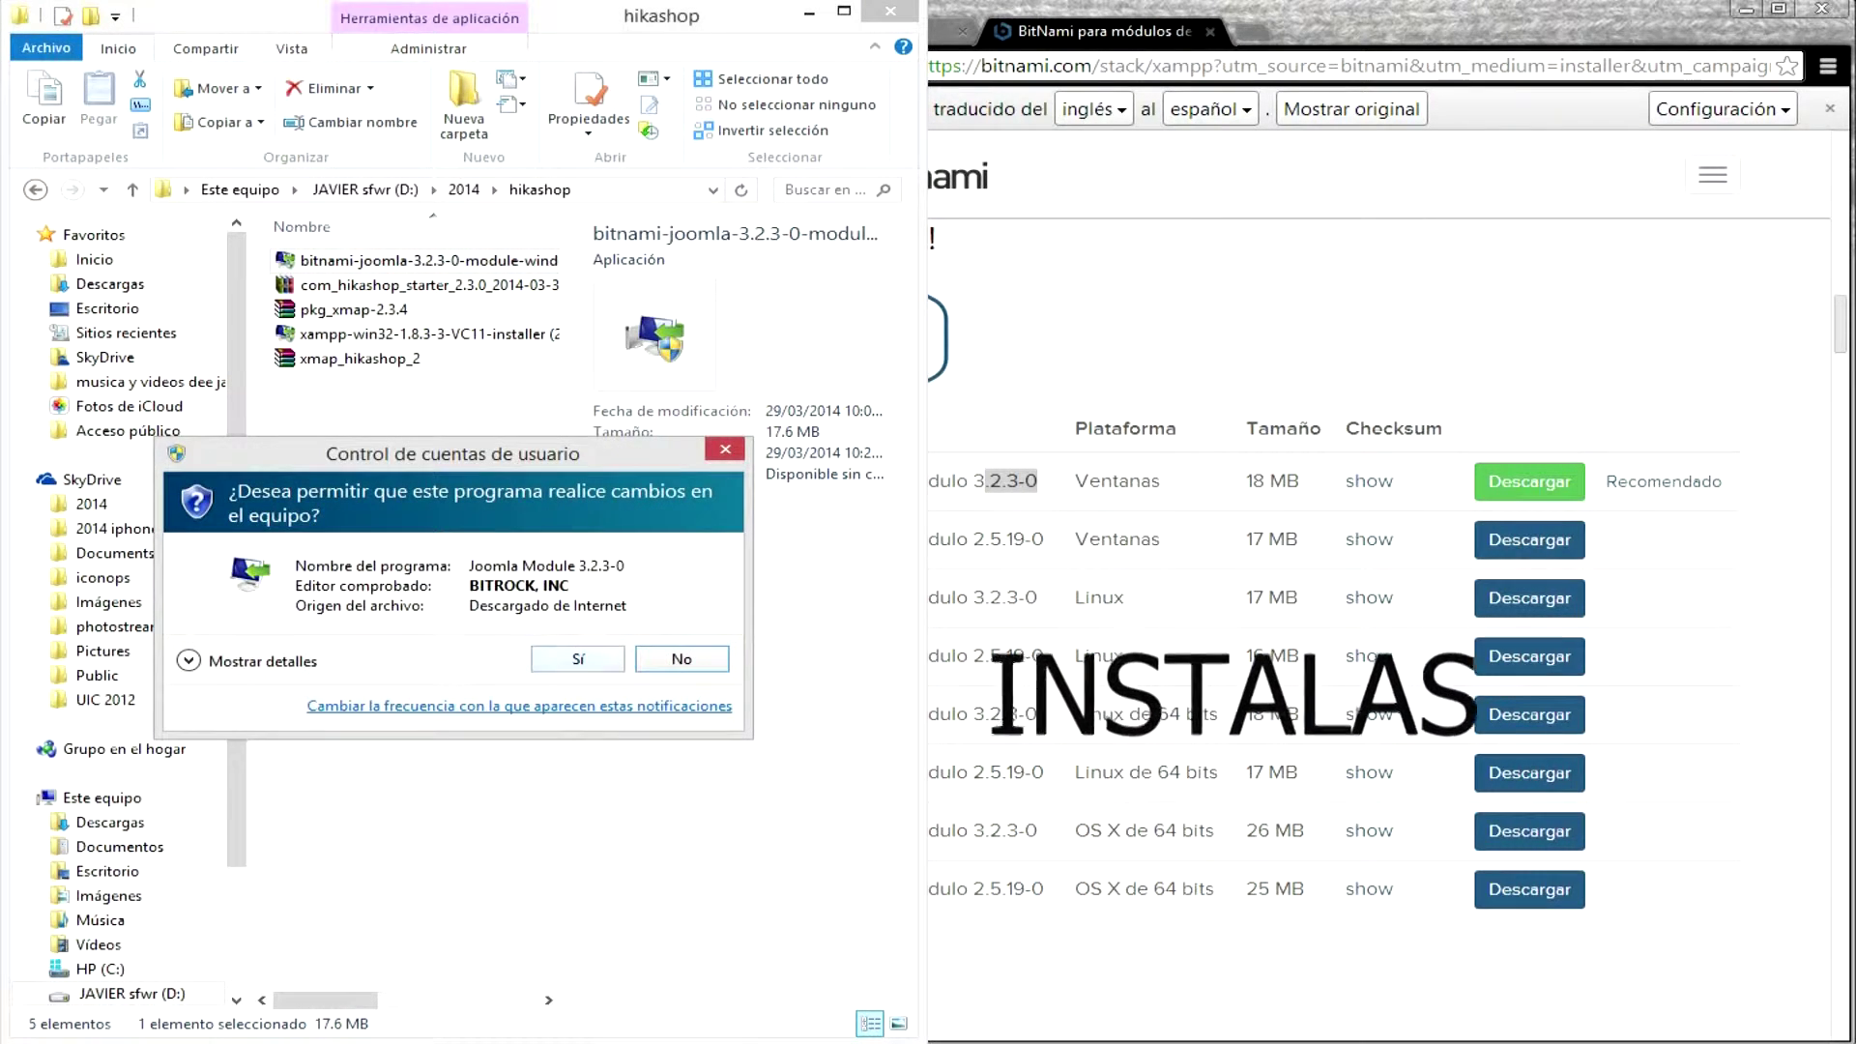
pyautogui.hotkey('alt', 's')
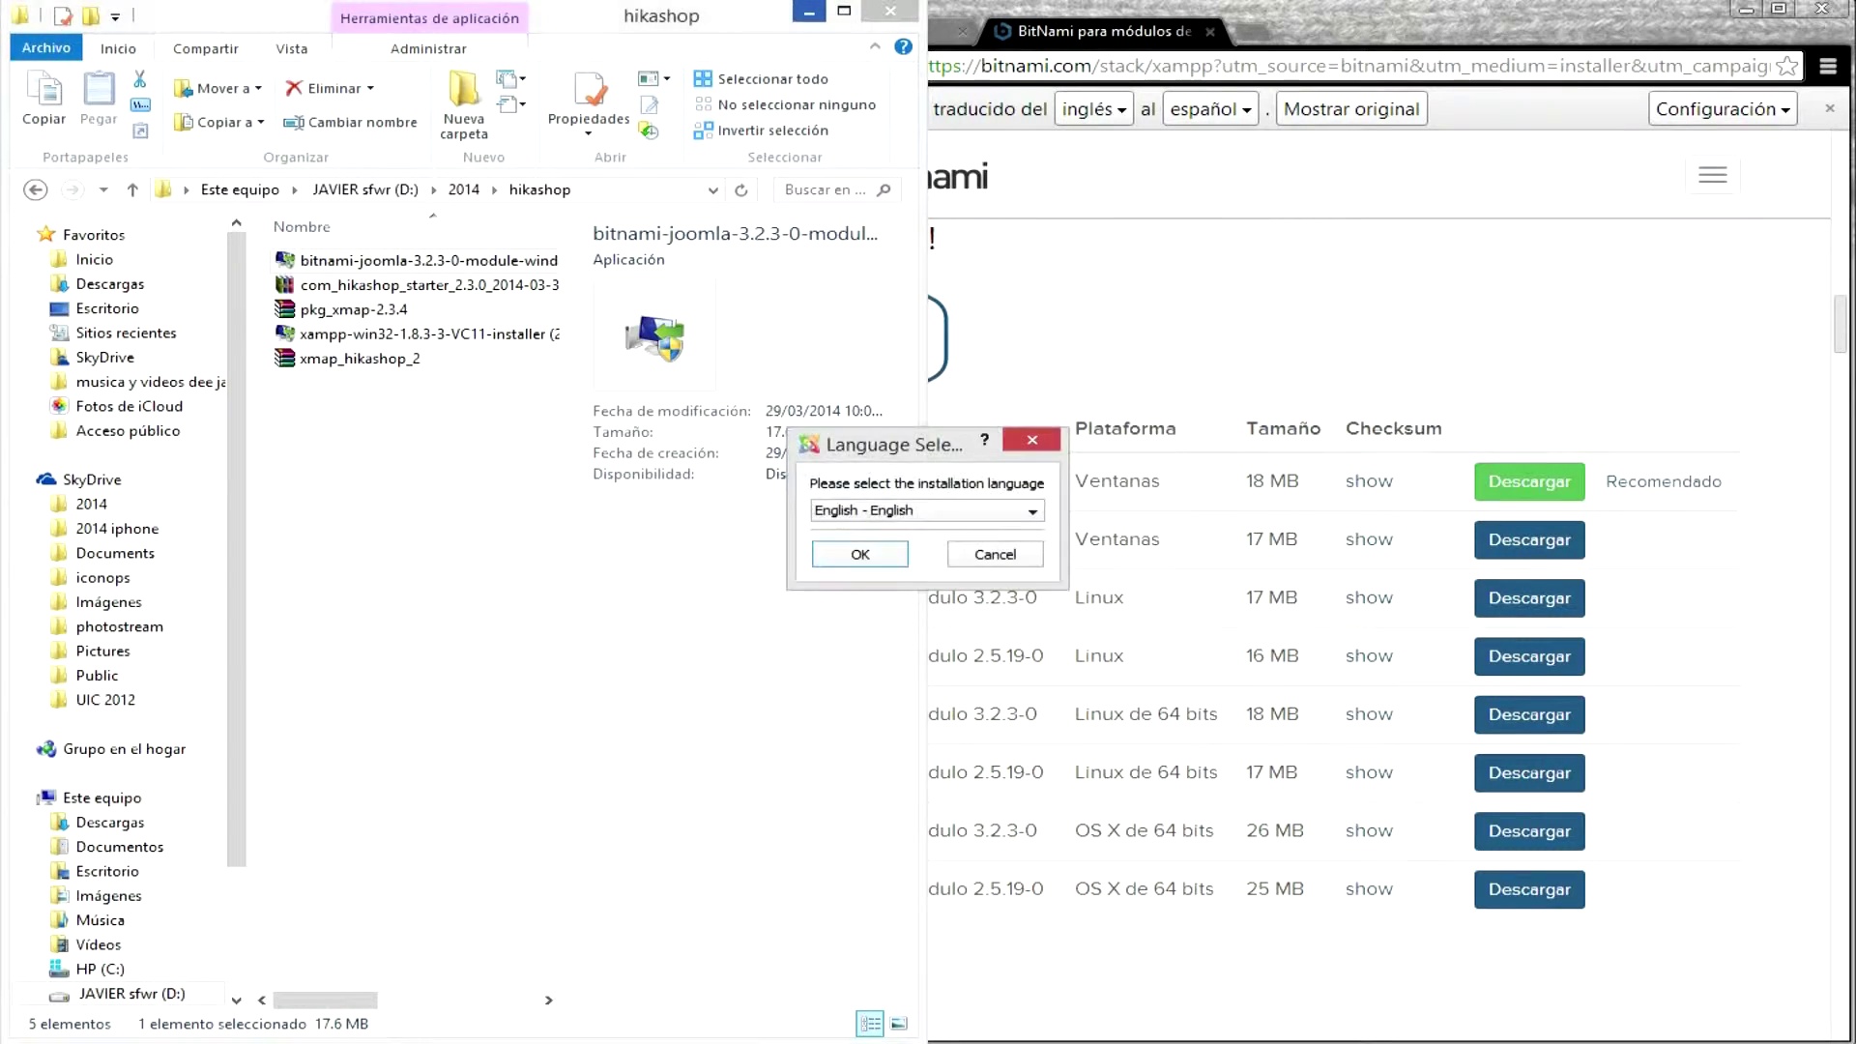
# - Choose Spanish - Español as the installer language
pyautogui.click(809, 12)
pyautogui.click(928, 511)
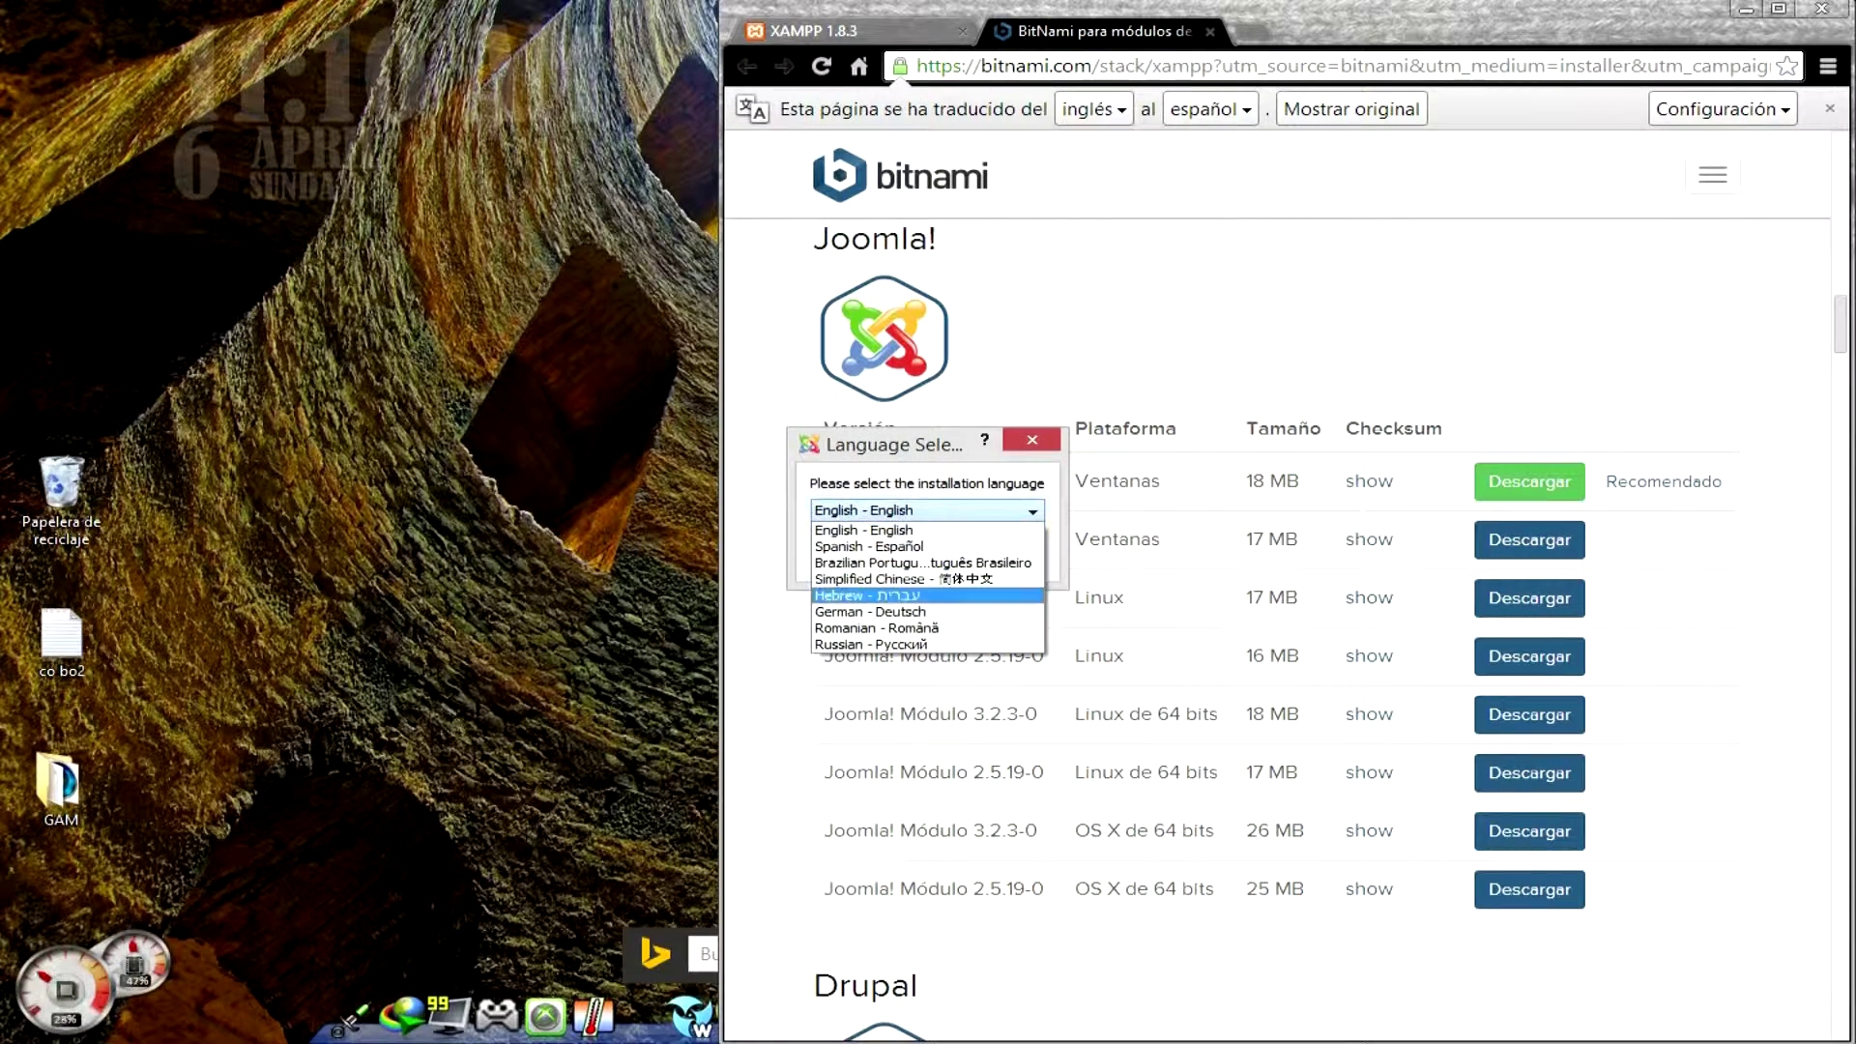
pyautogui.press('Up')
pyautogui.press('Up')
pyautogui.press('Up')
pyautogui.press('Up')
pyautogui.press('Up')
pyautogui.press('Return')
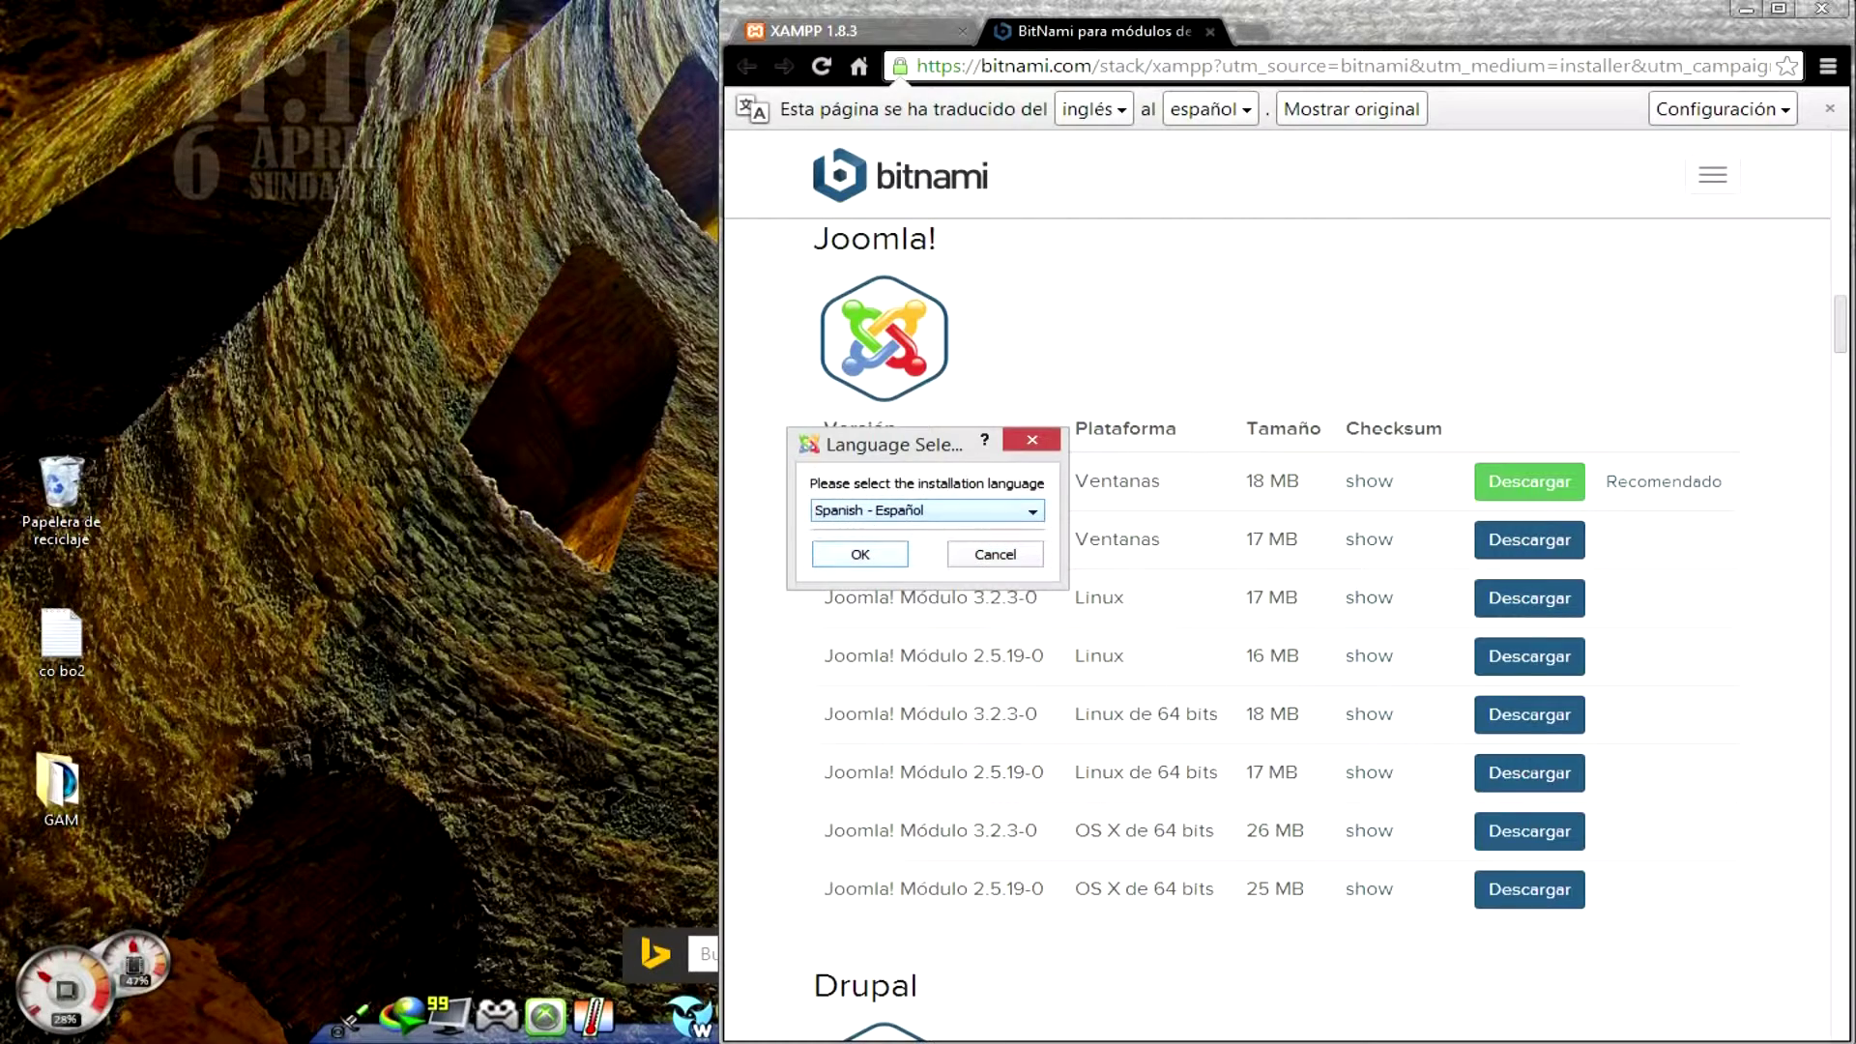
pyautogui.press('Return')
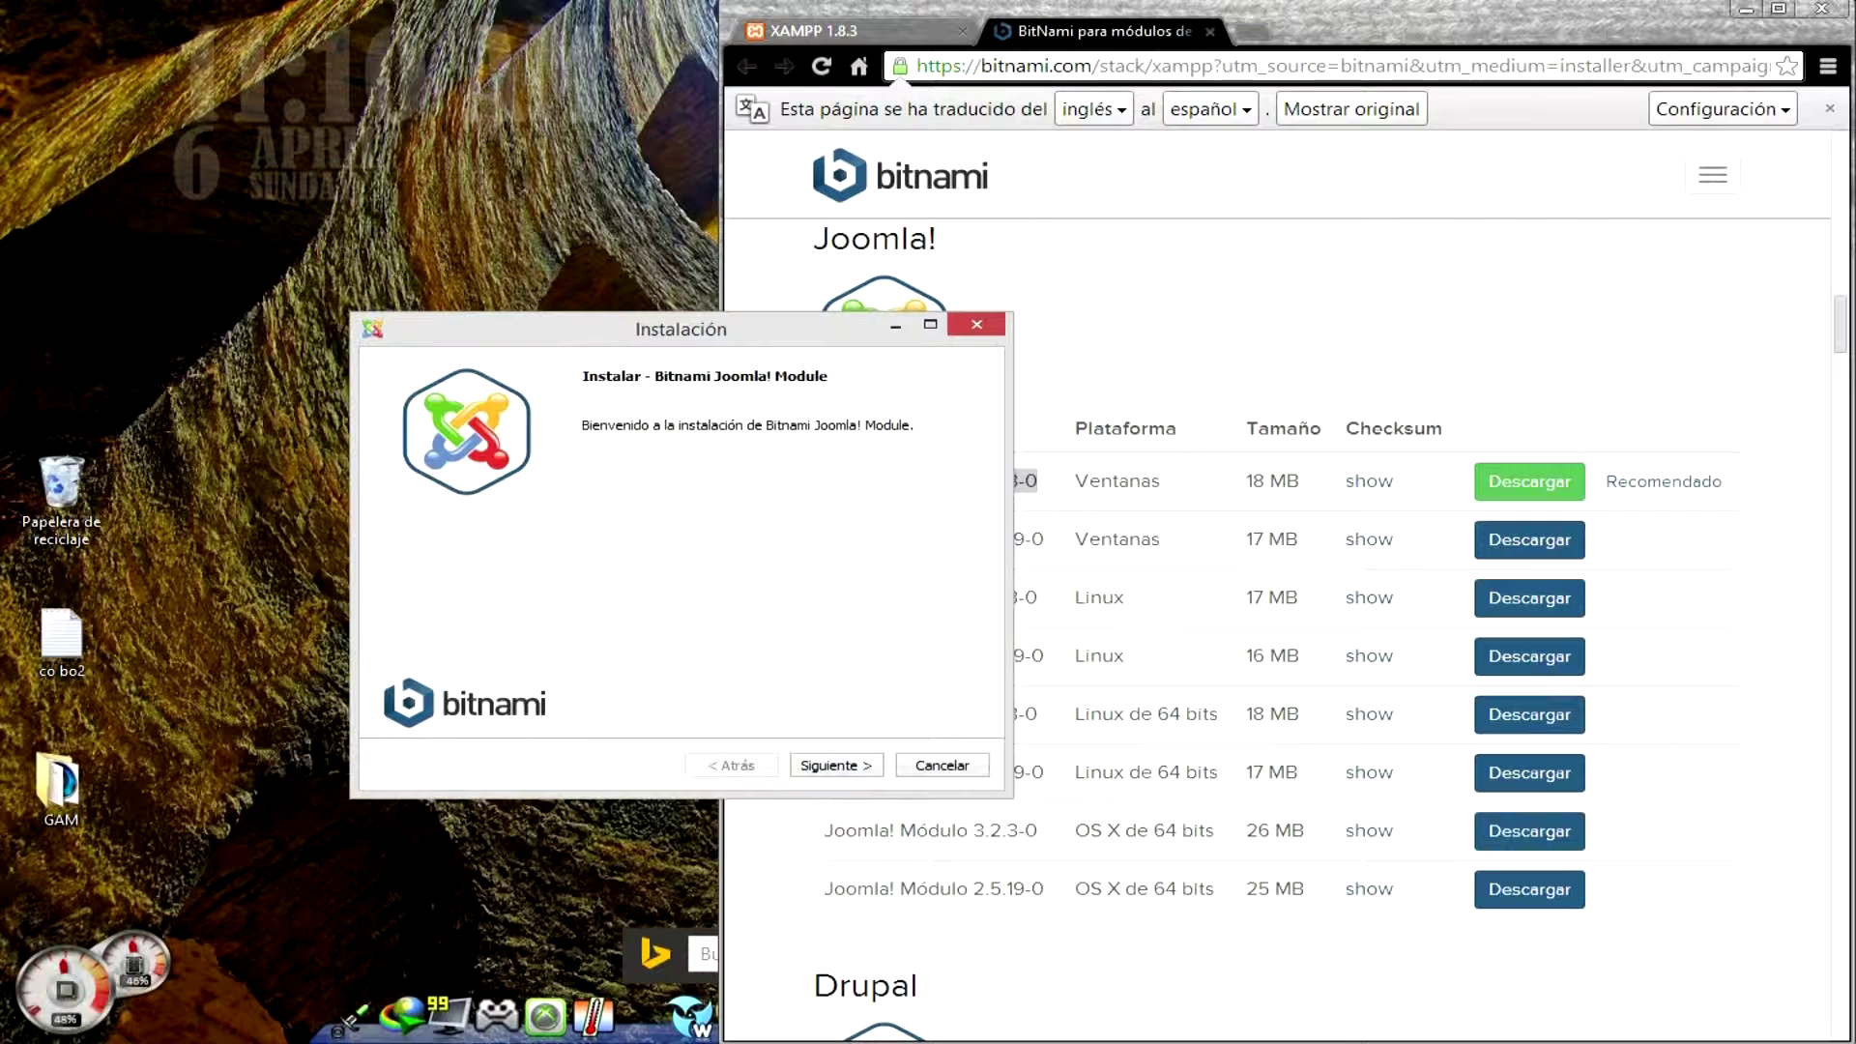
# - Install into C:\xampp and create the administrator account, re-entering a six-character password after the warning
pyautogui.press('Return')
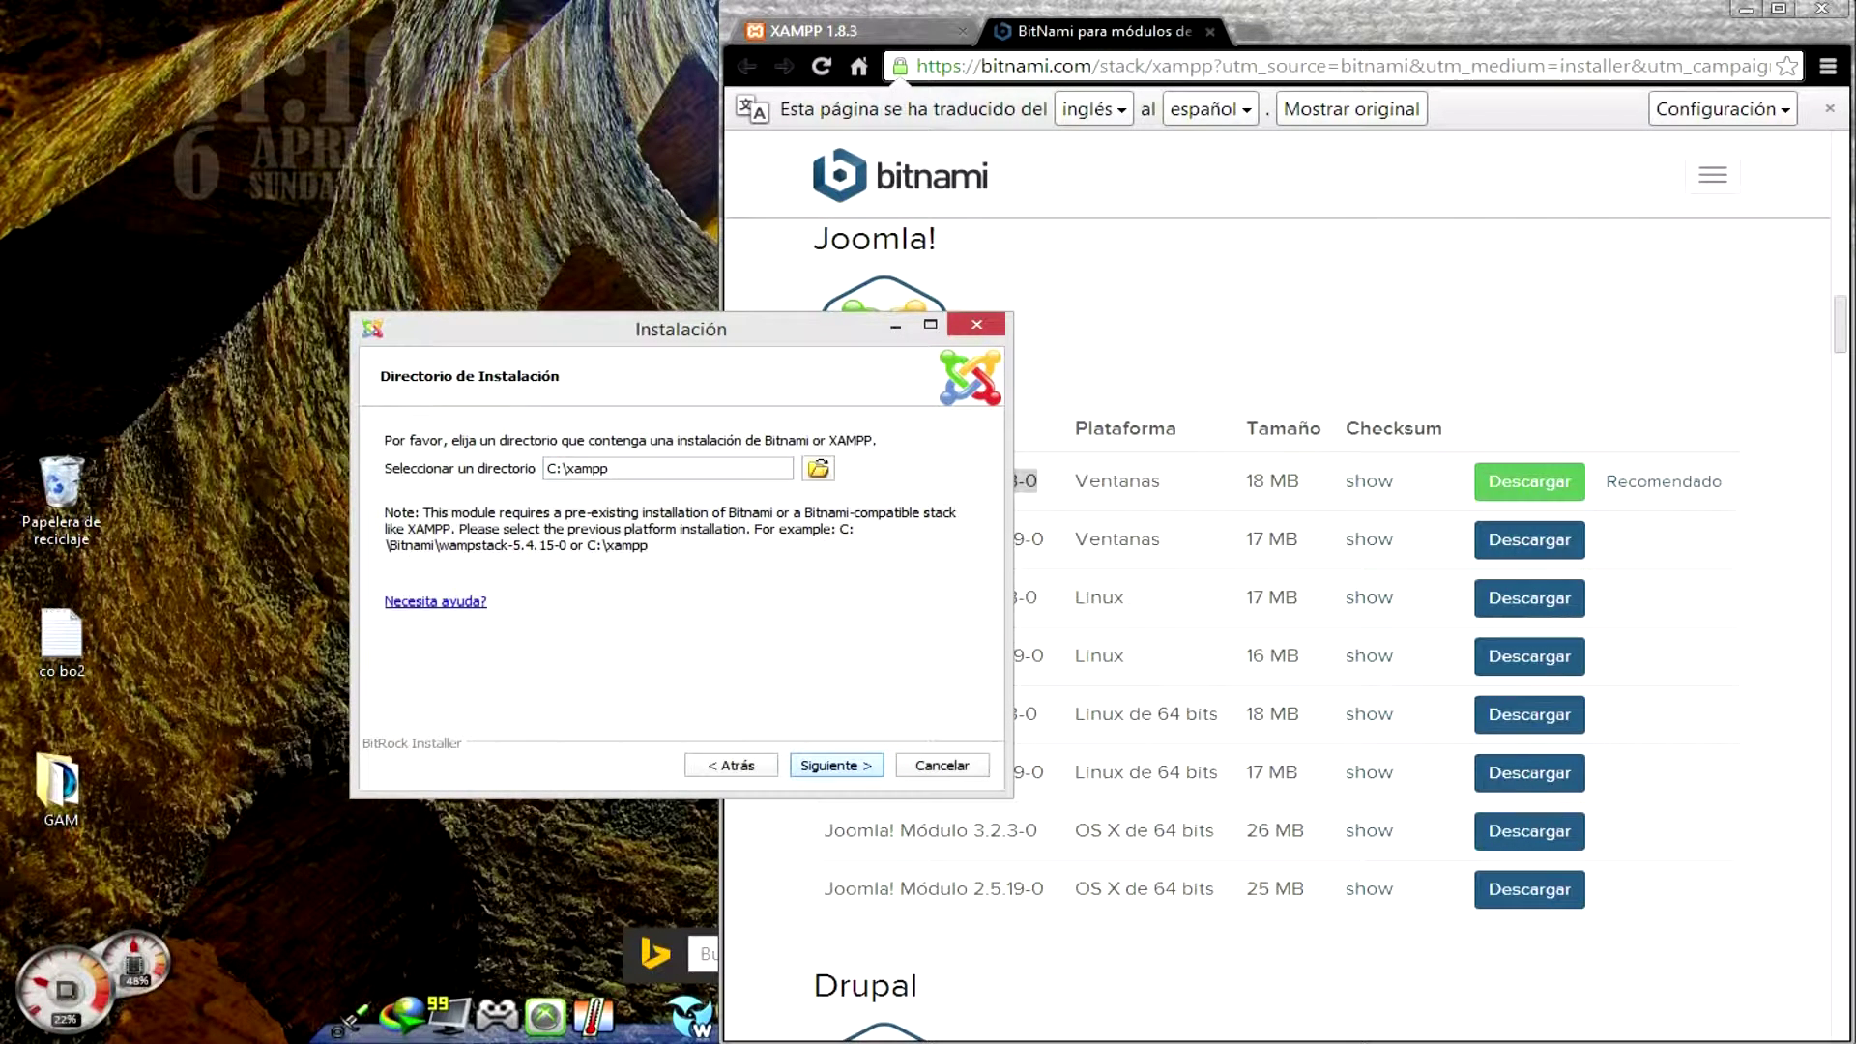
pyautogui.press('Return')
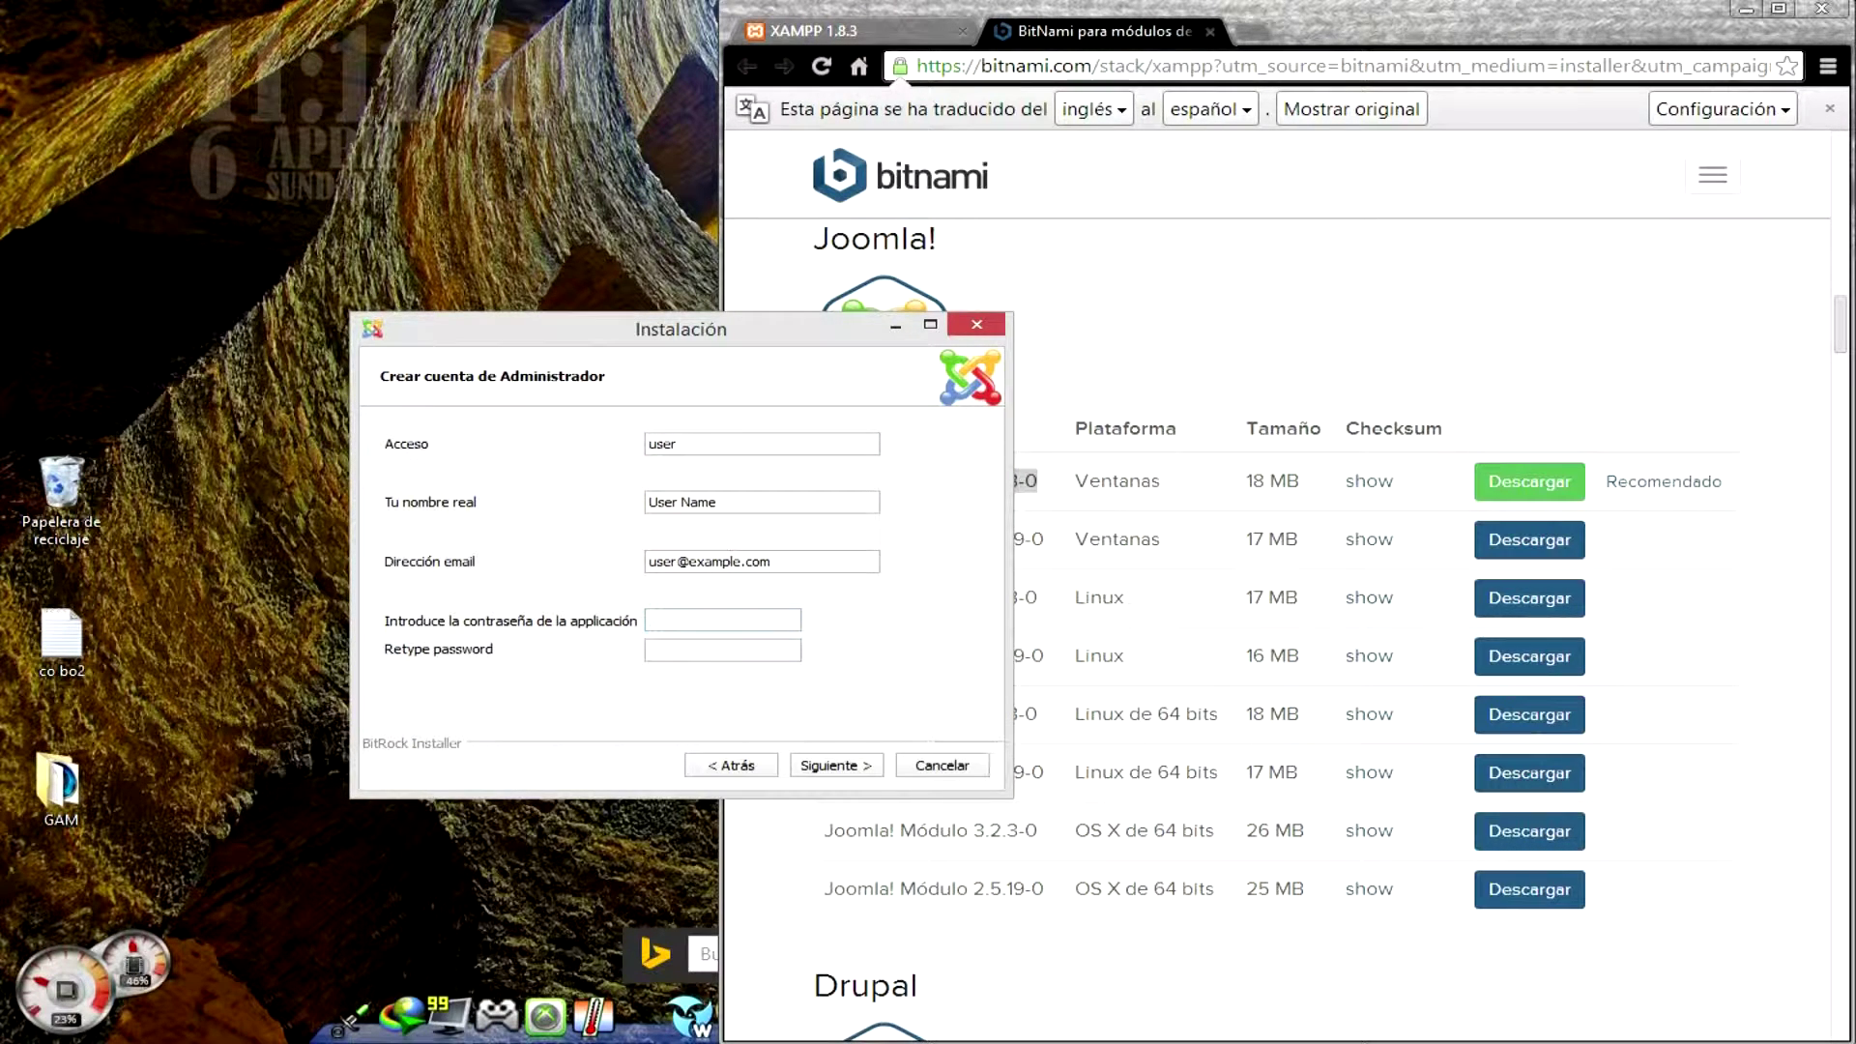
pyautogui.click(722, 650)
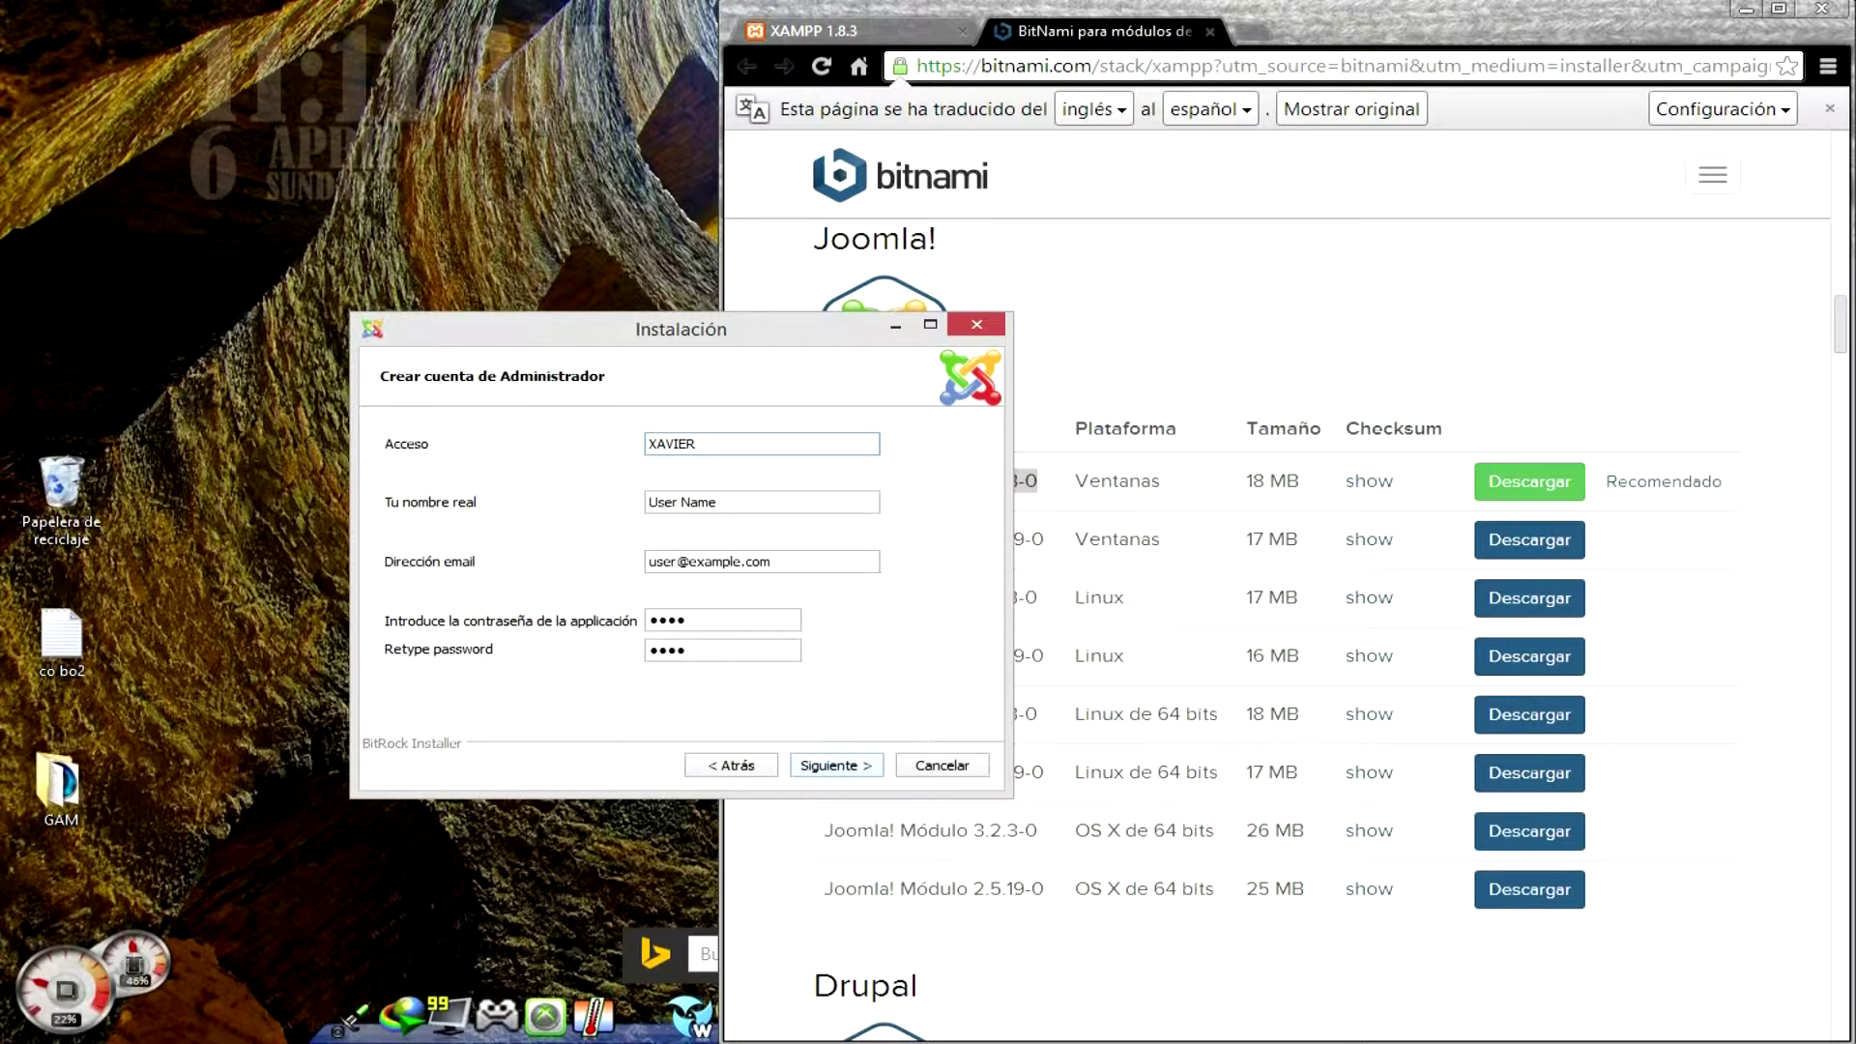
pyautogui.press('Return')
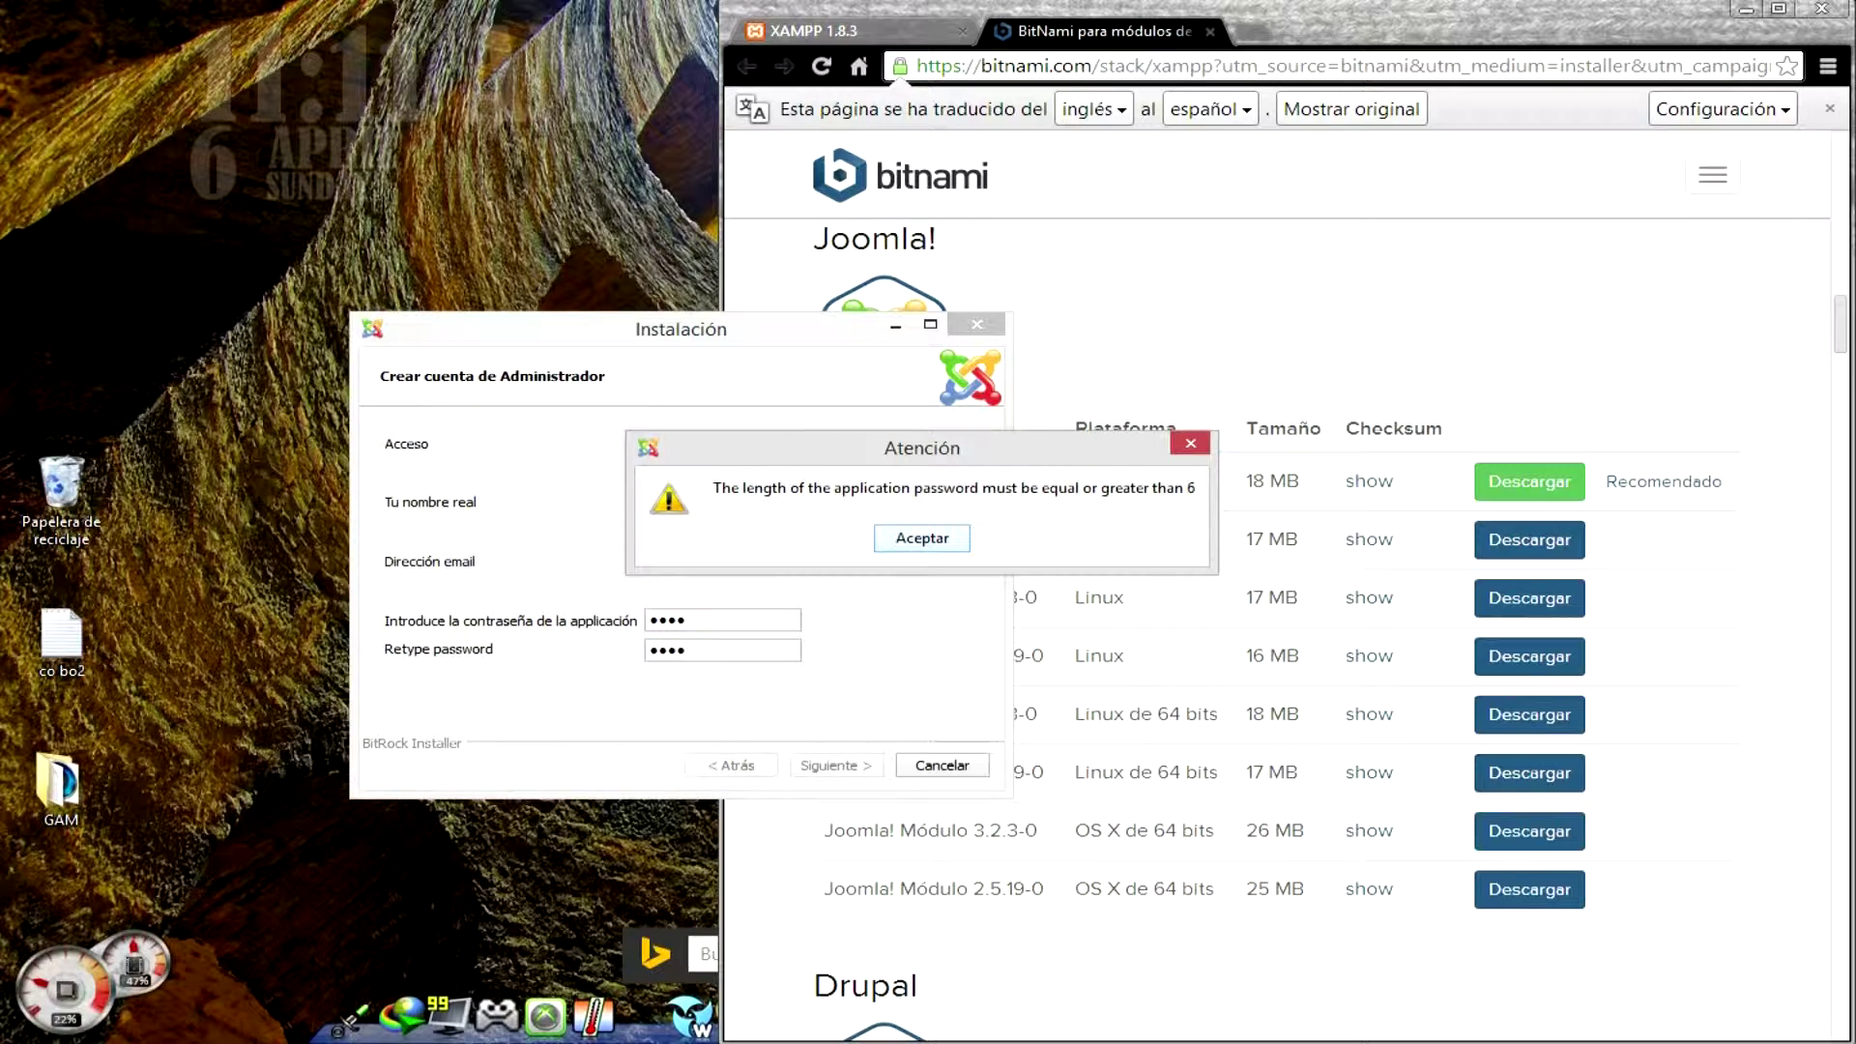
pyautogui.press('Return')
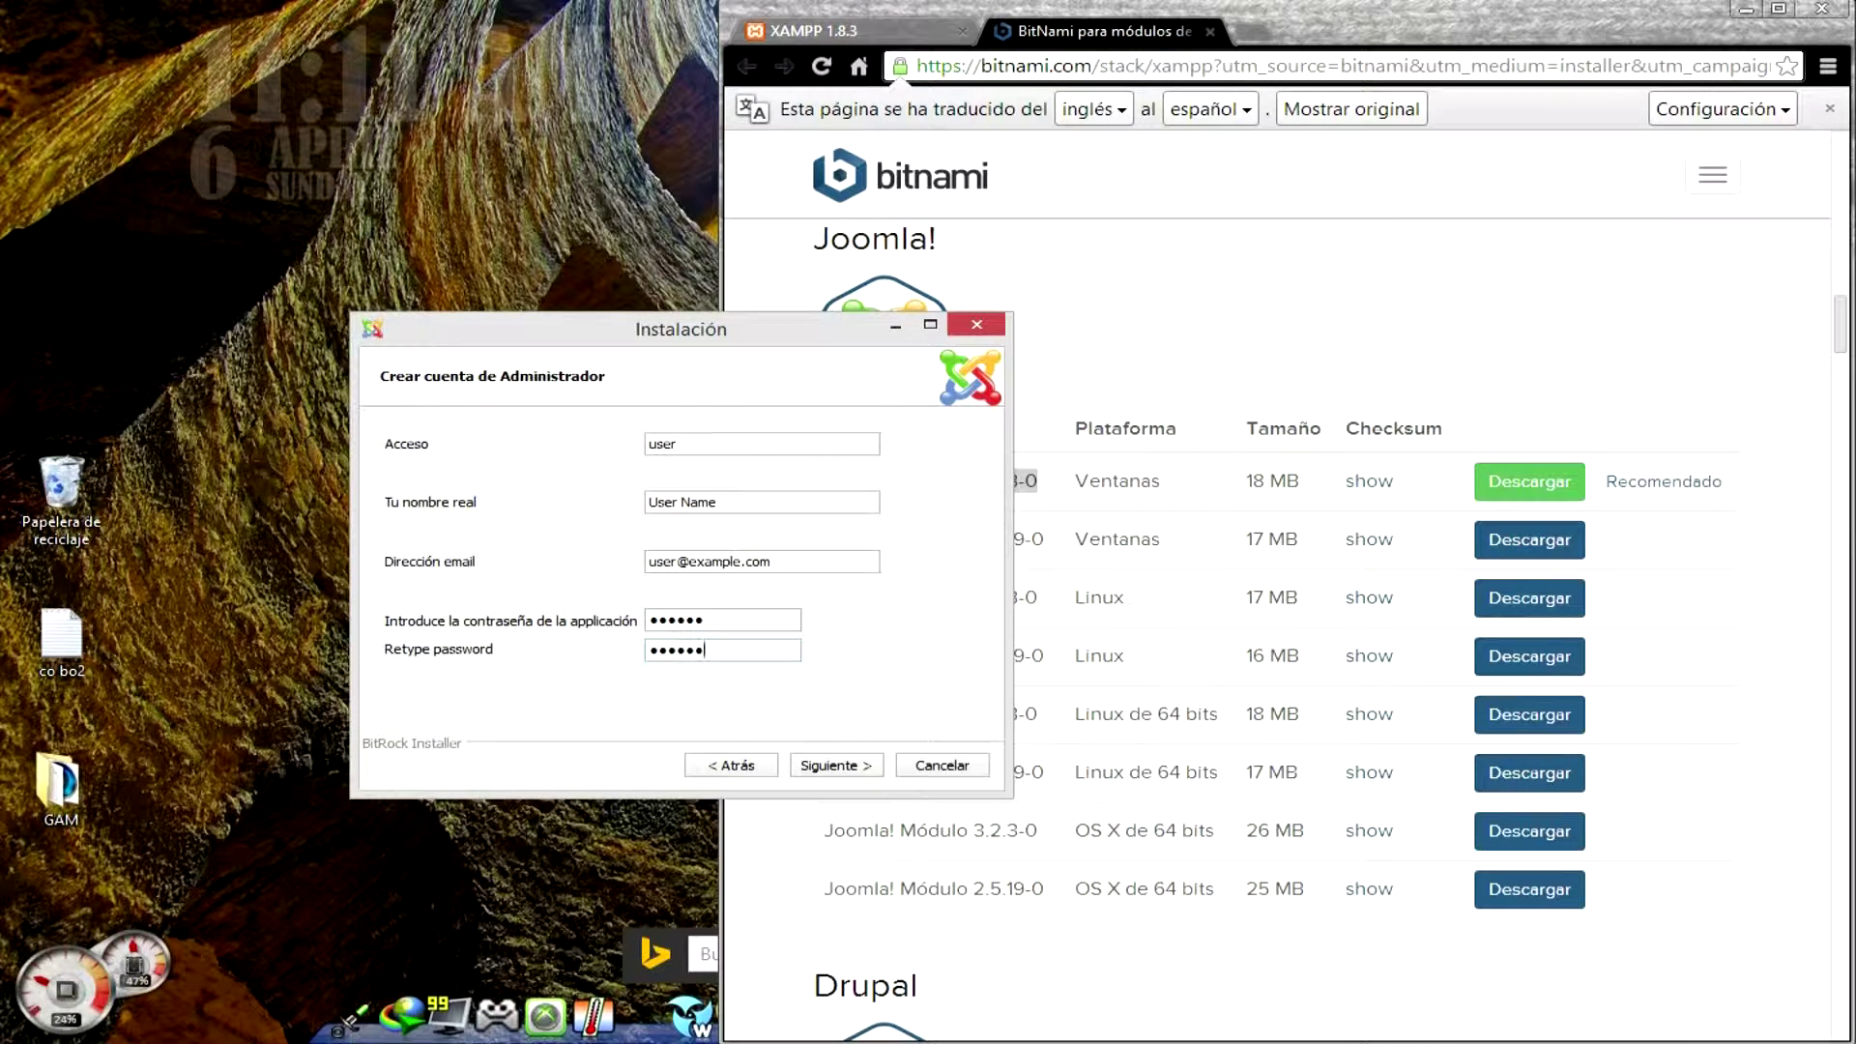
pyautogui.press('Return')
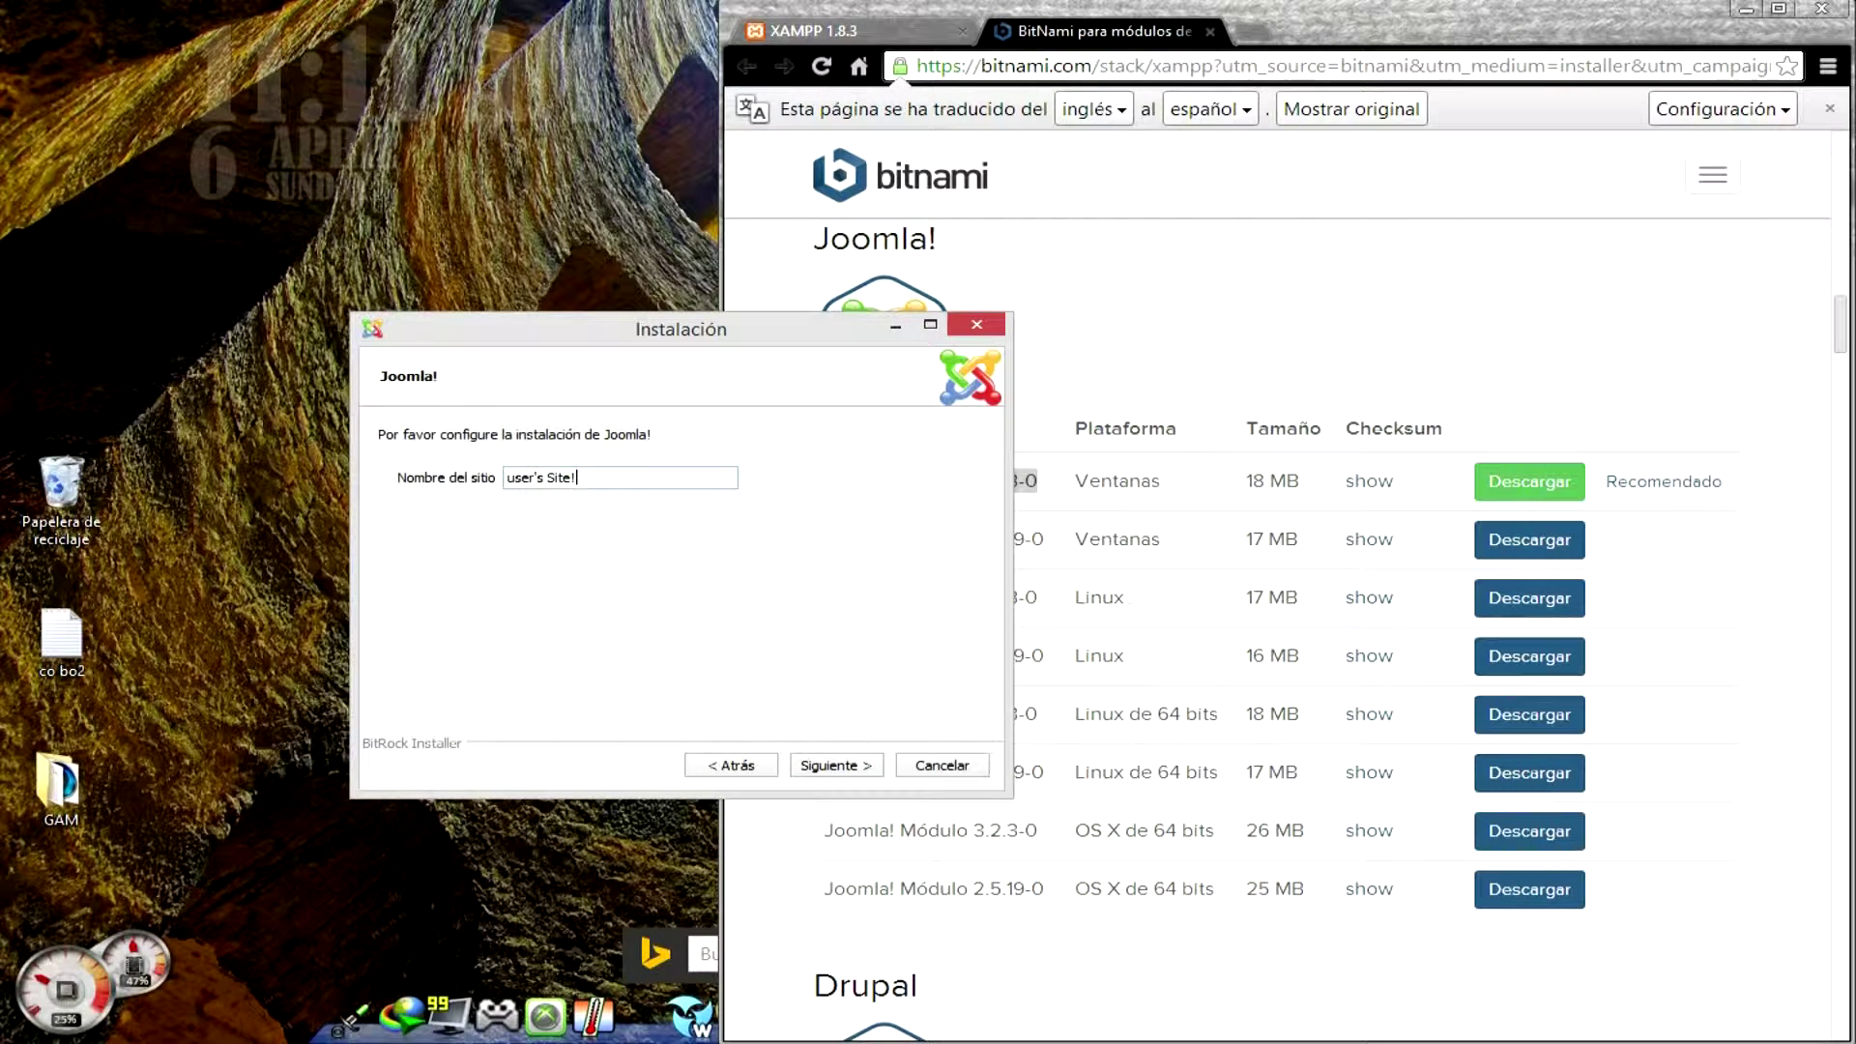
# - Set the site name to 'xs', skip mail setup and Cloud Hosting, and start the installation
pyautogui.hotkey('shift', 'Home')
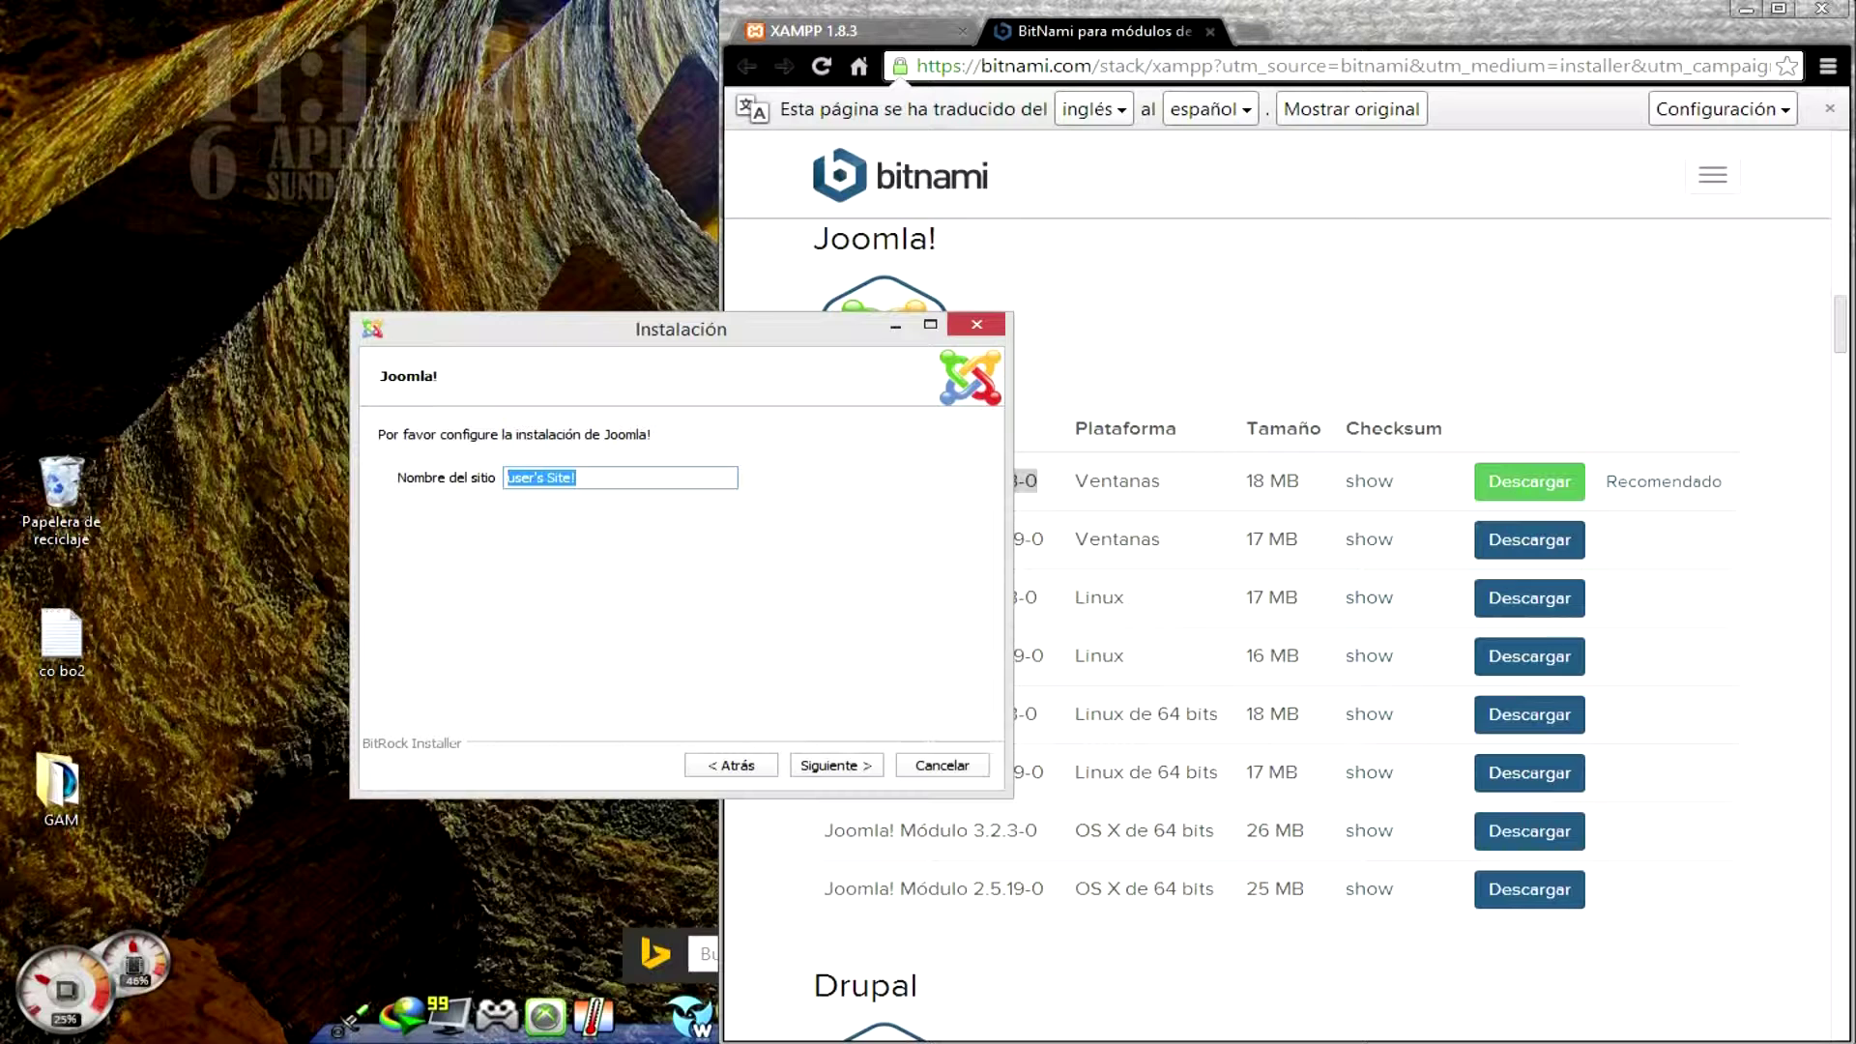
pyautogui.write('xs')
pyautogui.press('Return')
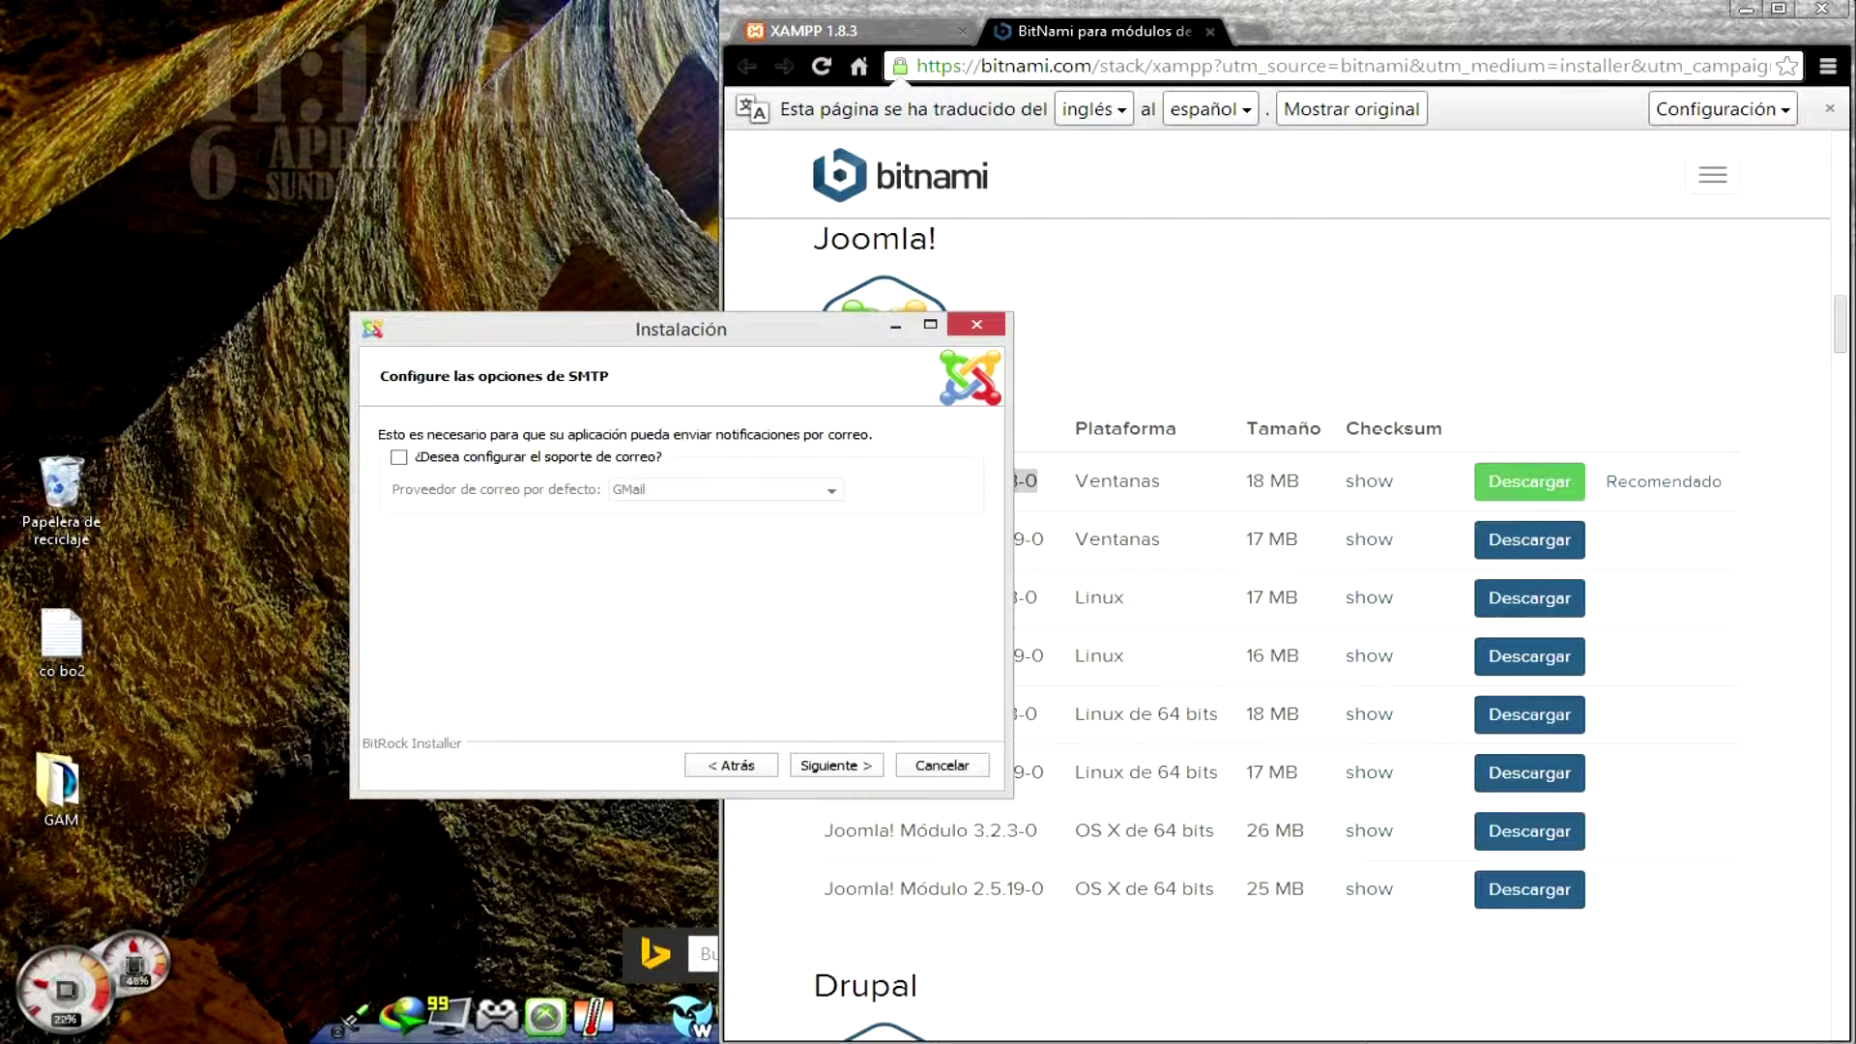
pyautogui.press('Return')
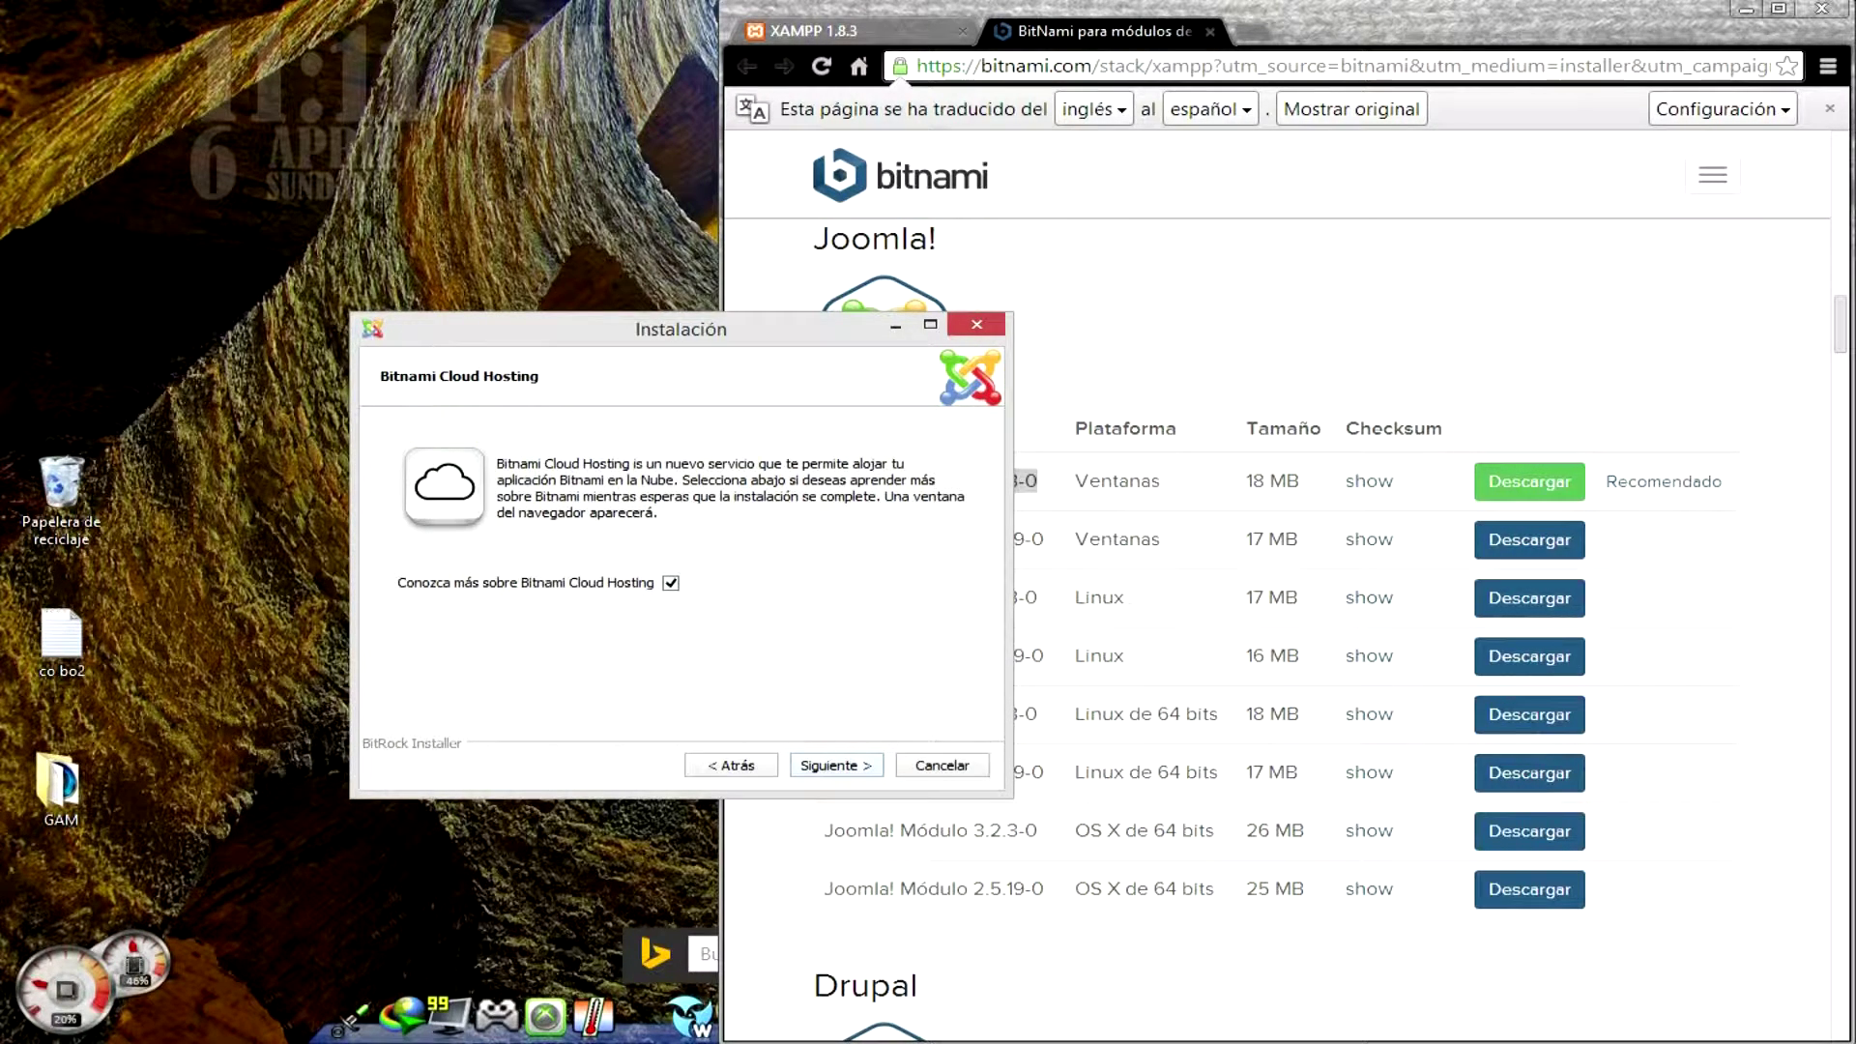
pyautogui.press('Return')
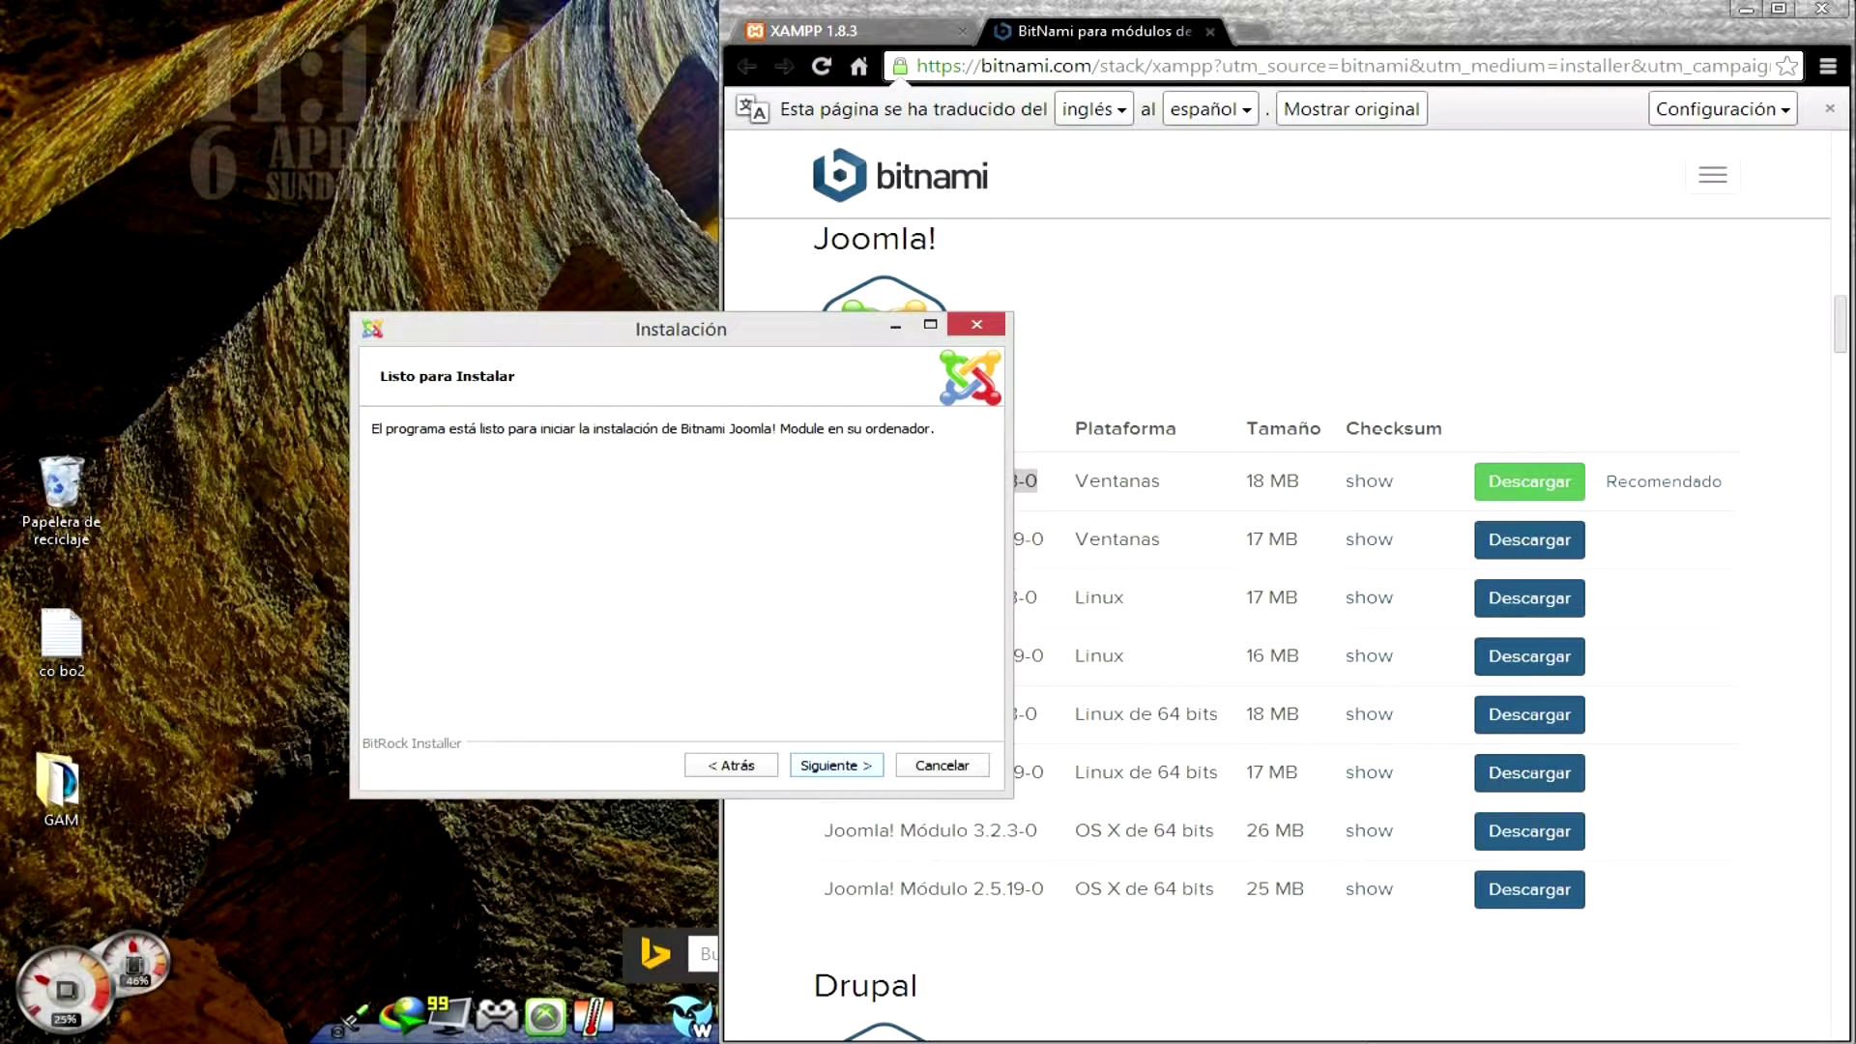
pyautogui.press('Return')
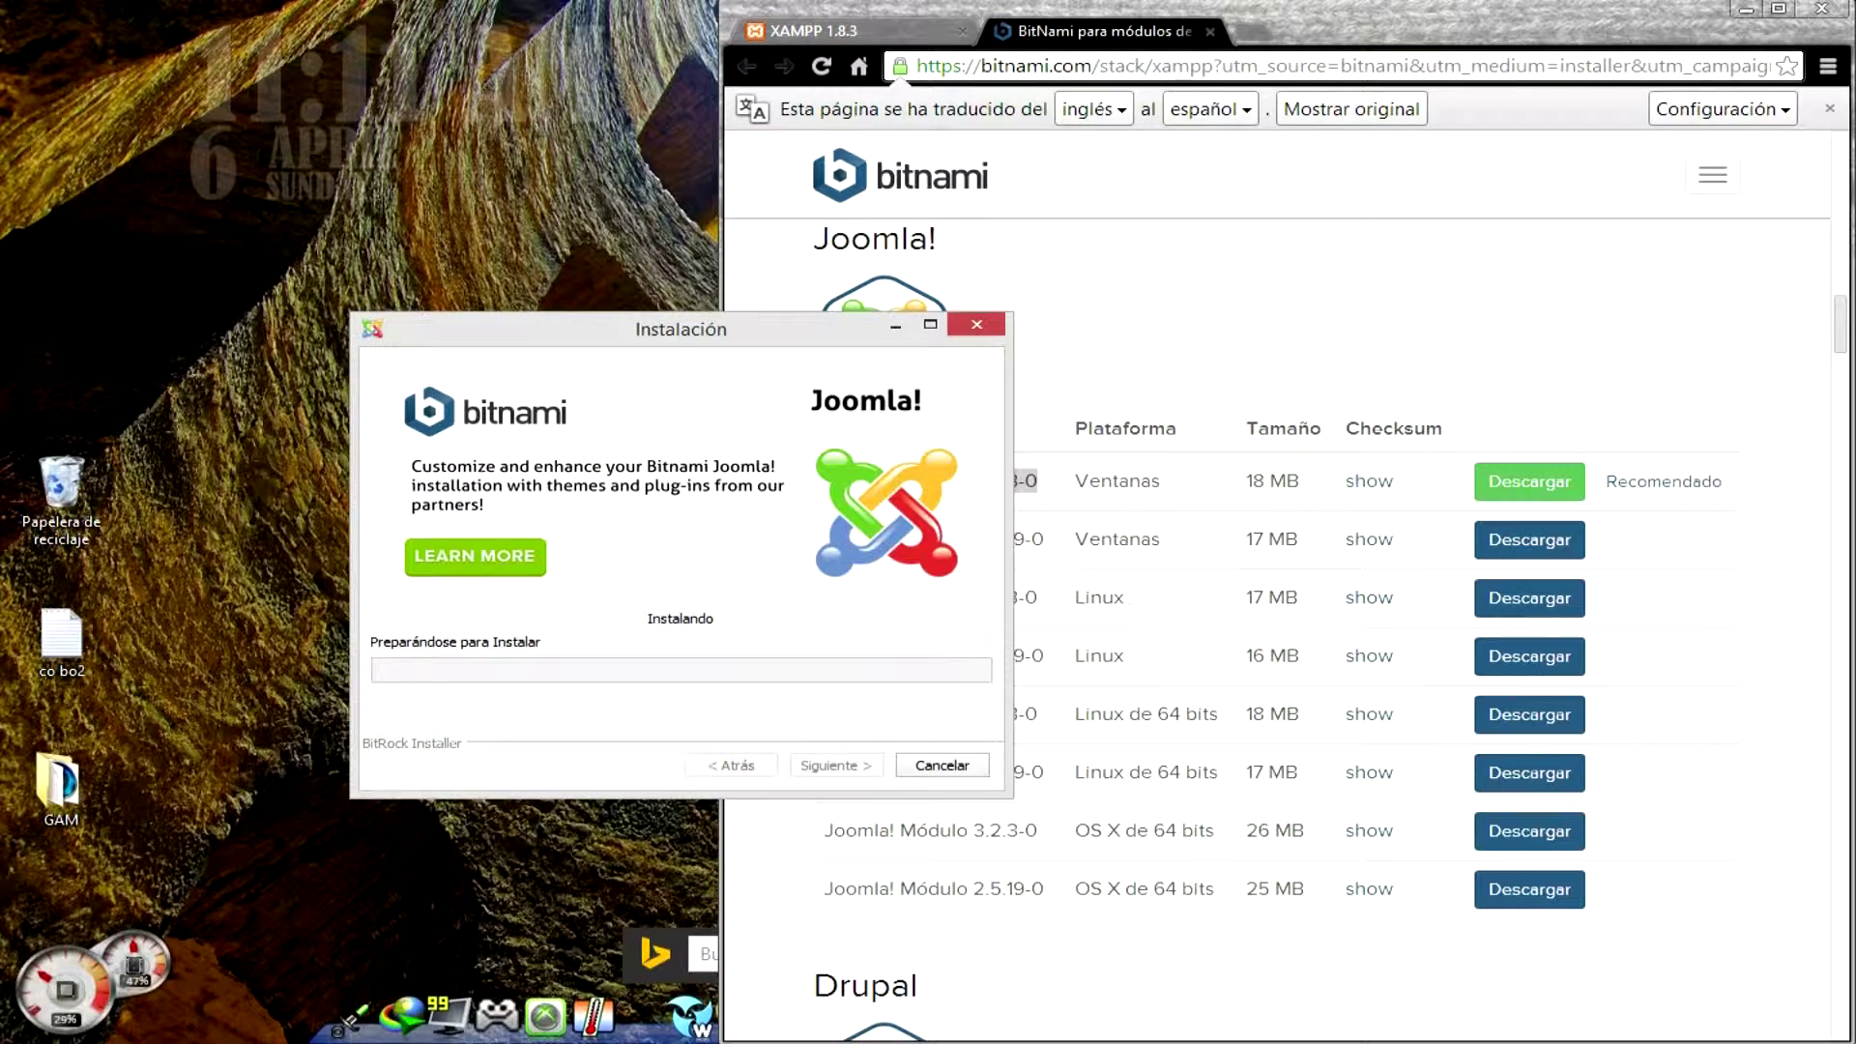
# - Move the installer aside, close the Bitnami download tab and minimise Chrome
pyautogui.moveTo(680, 328); pyautogui.dragTo(482, 230)
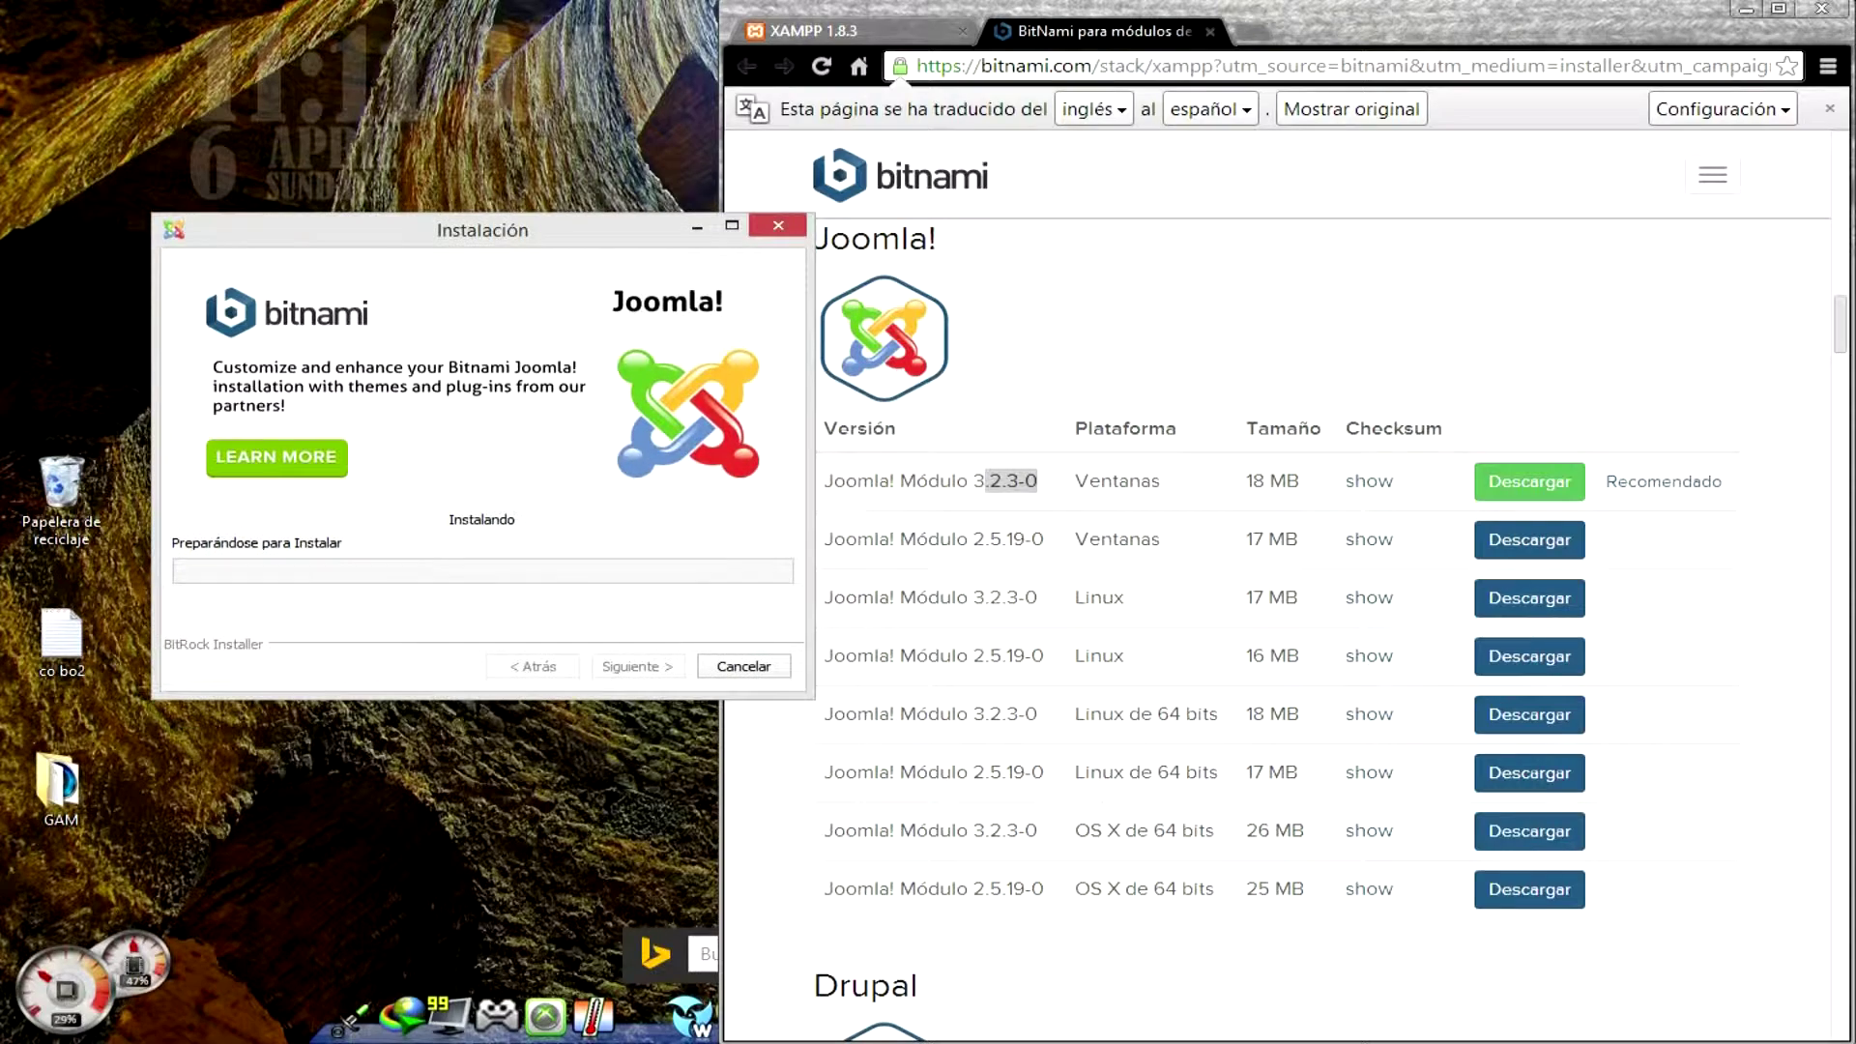
pyautogui.click(1210, 31)
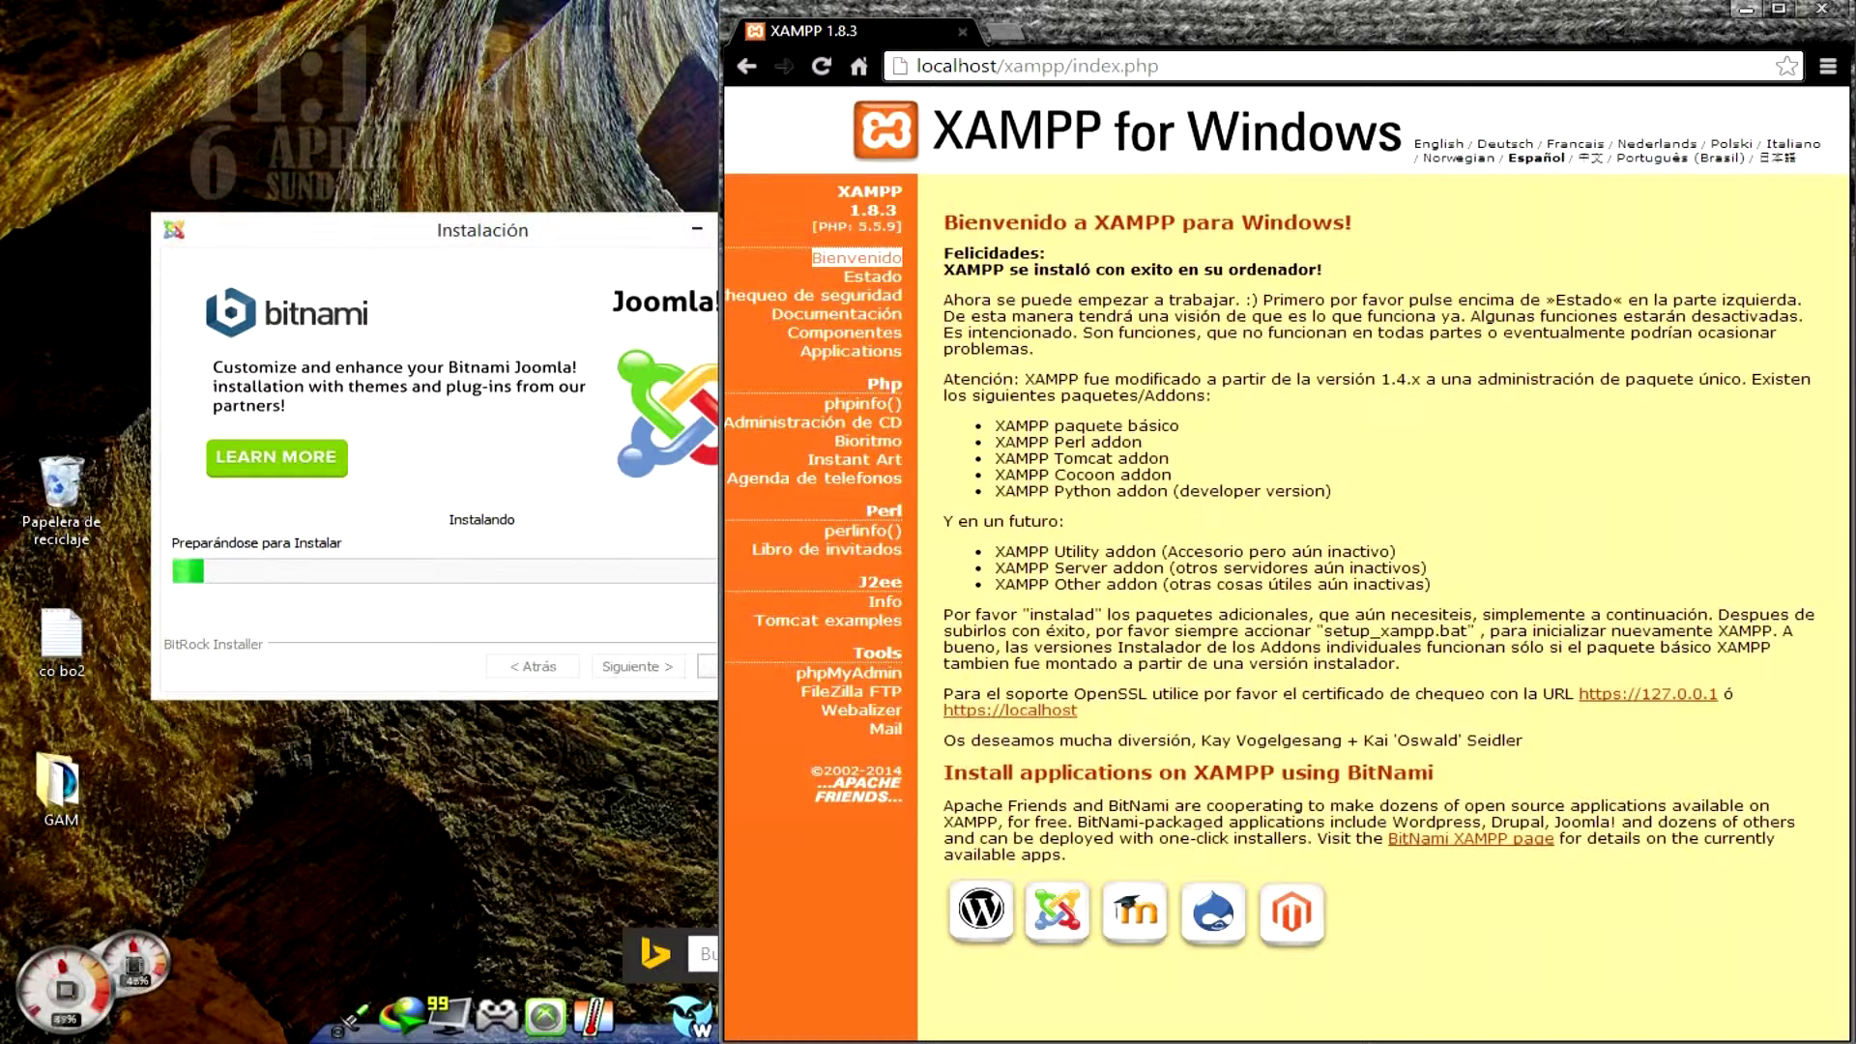
pyautogui.click(1746, 10)
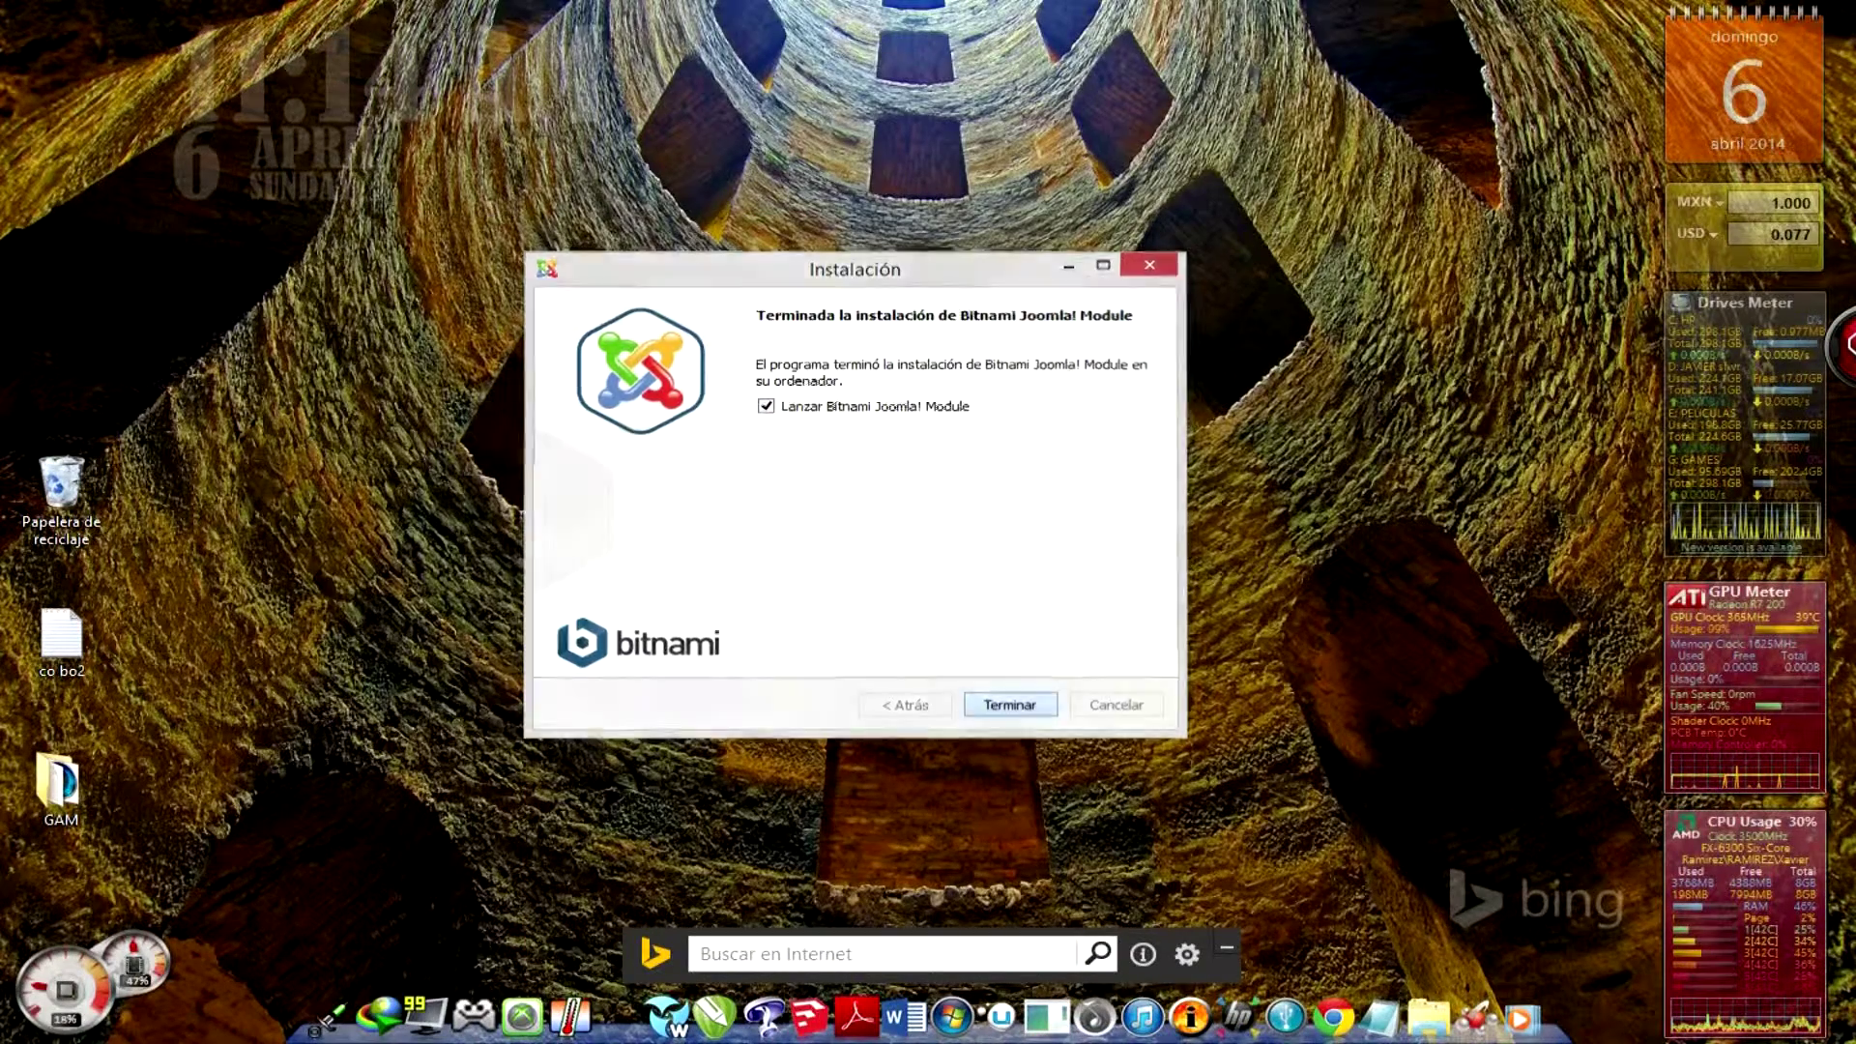
# - Finish the installer and view the launched Joomla site in a maximised browser
pyautogui.press('Return')
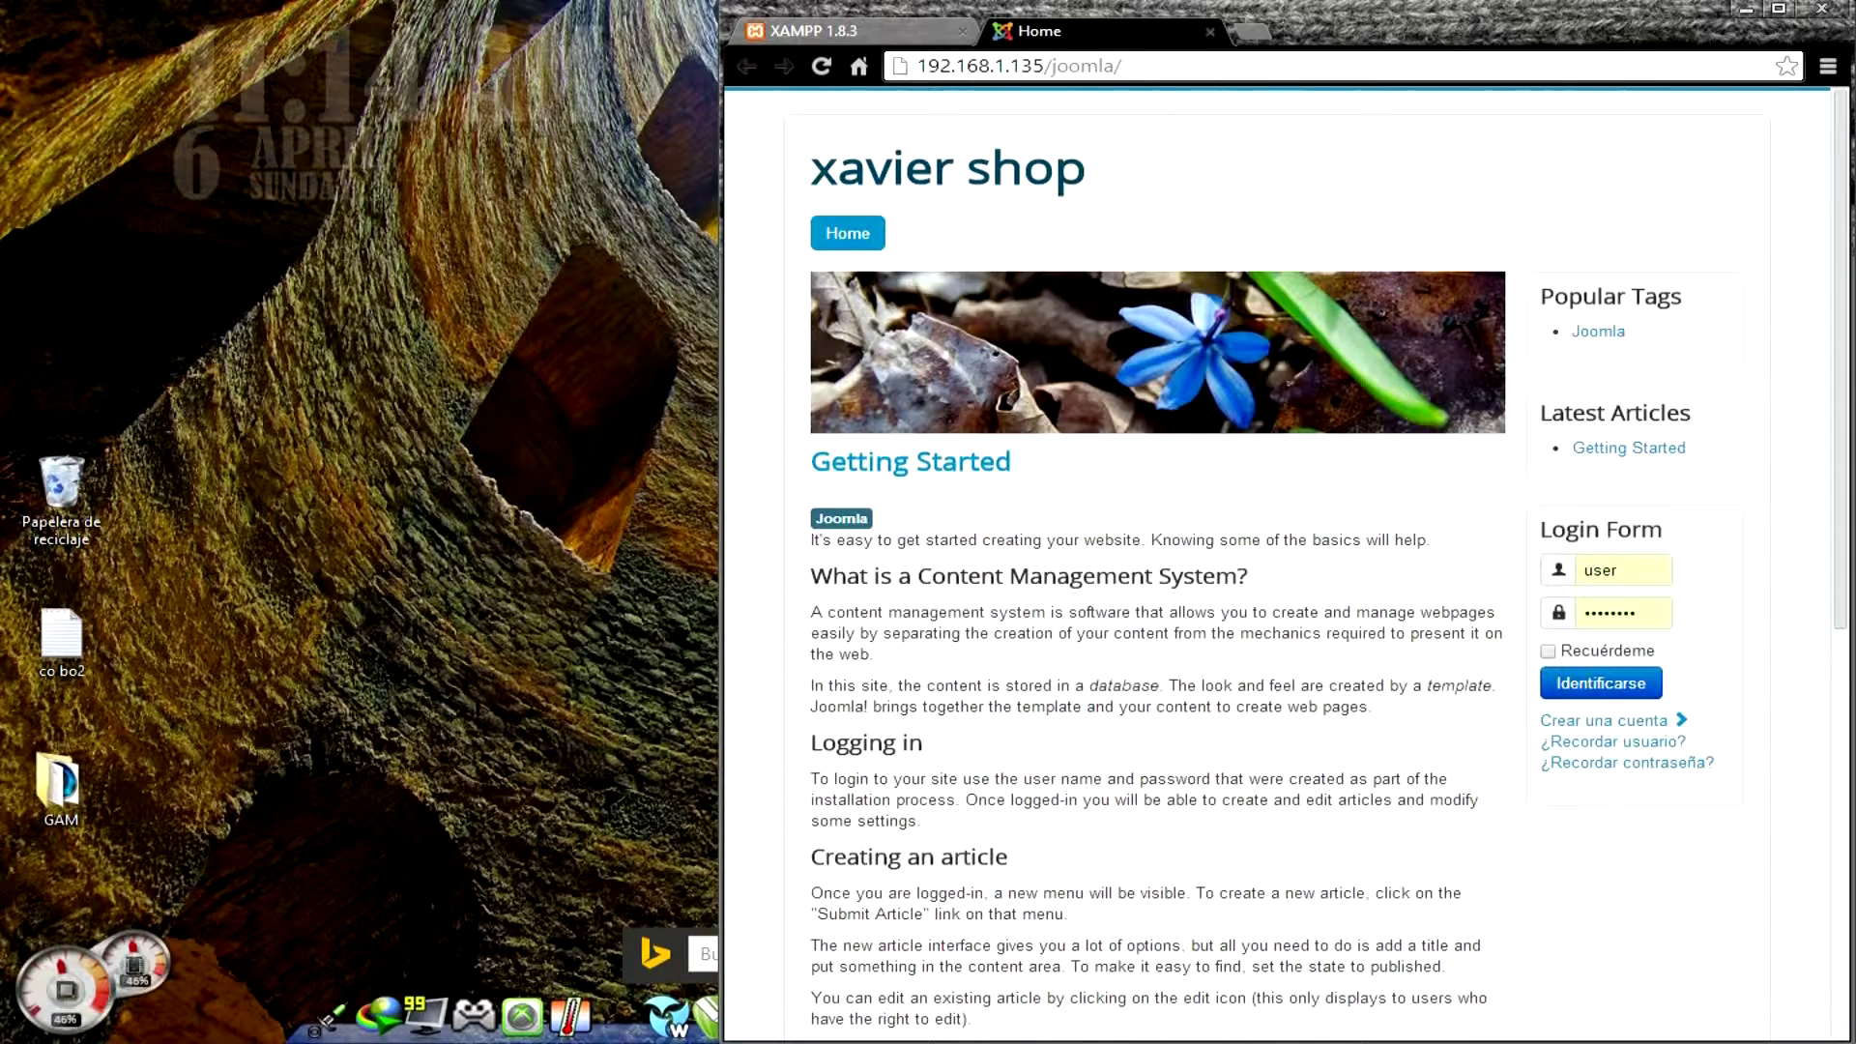
pyautogui.click(1778, 9)
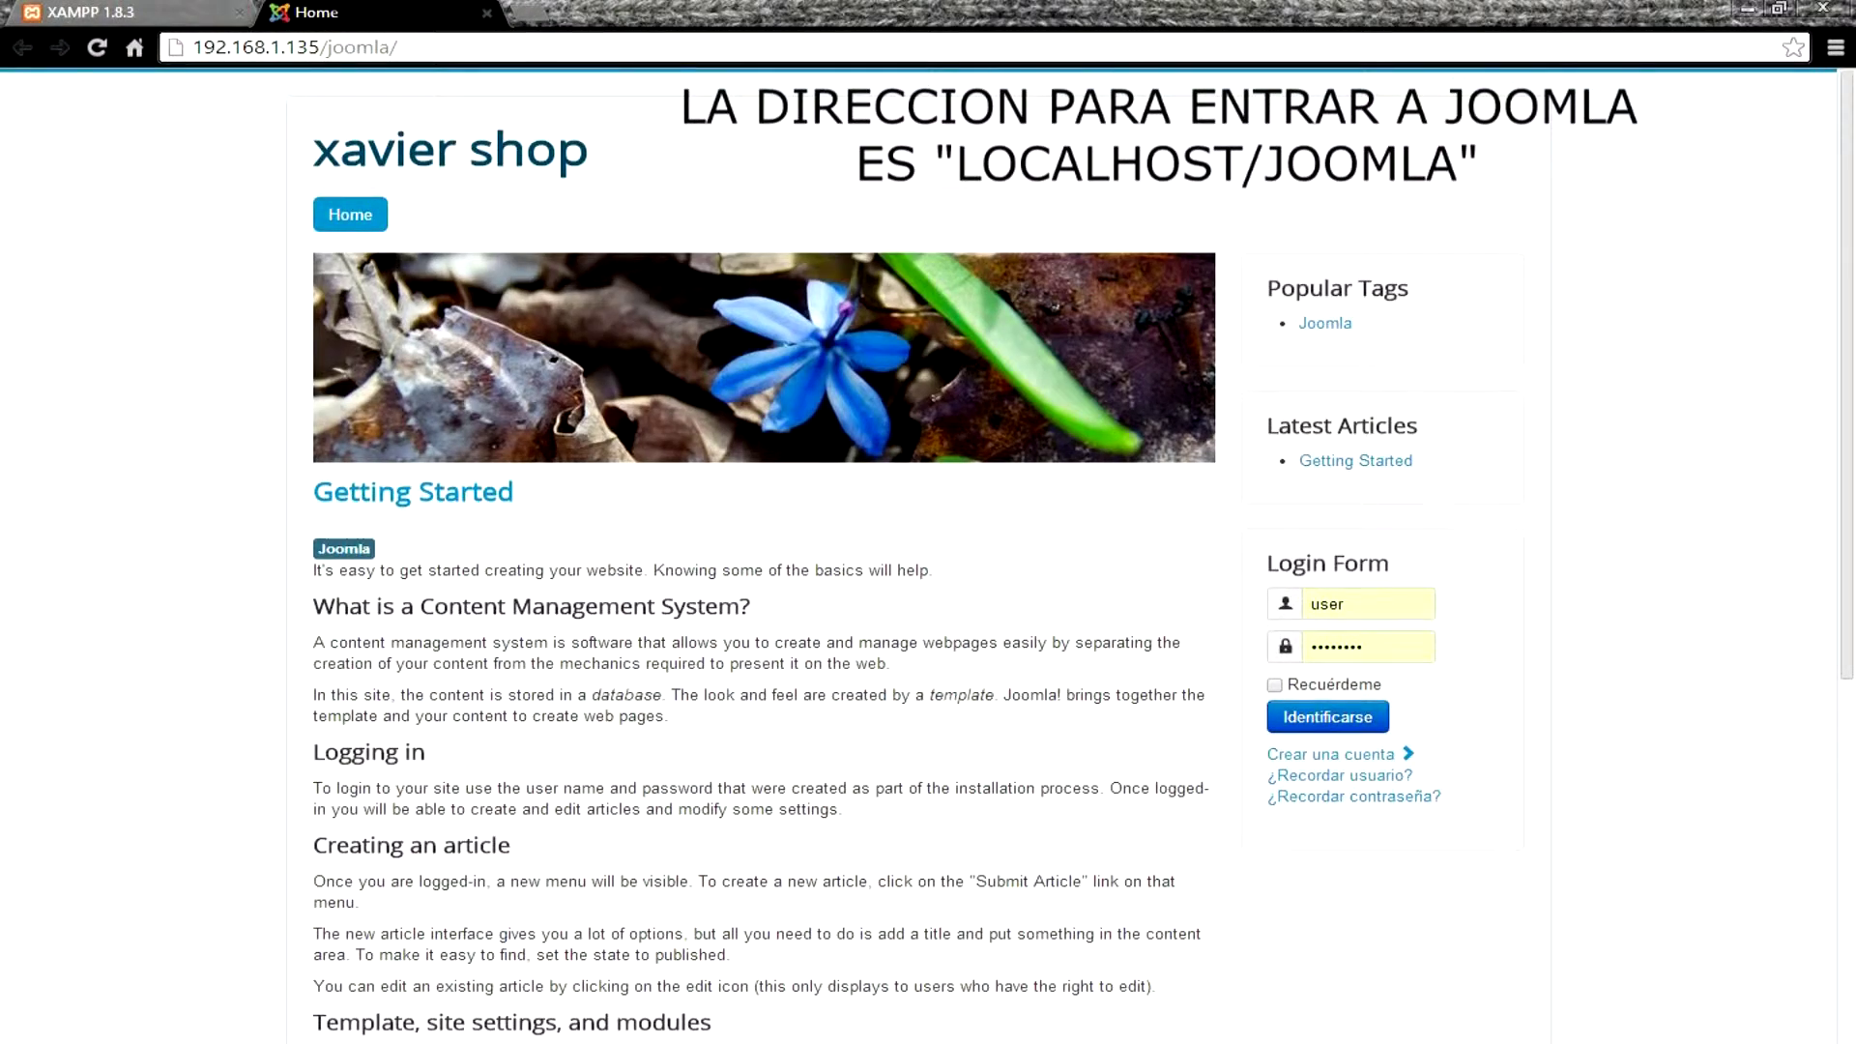
pyautogui.scroll(-1, 928, 580)
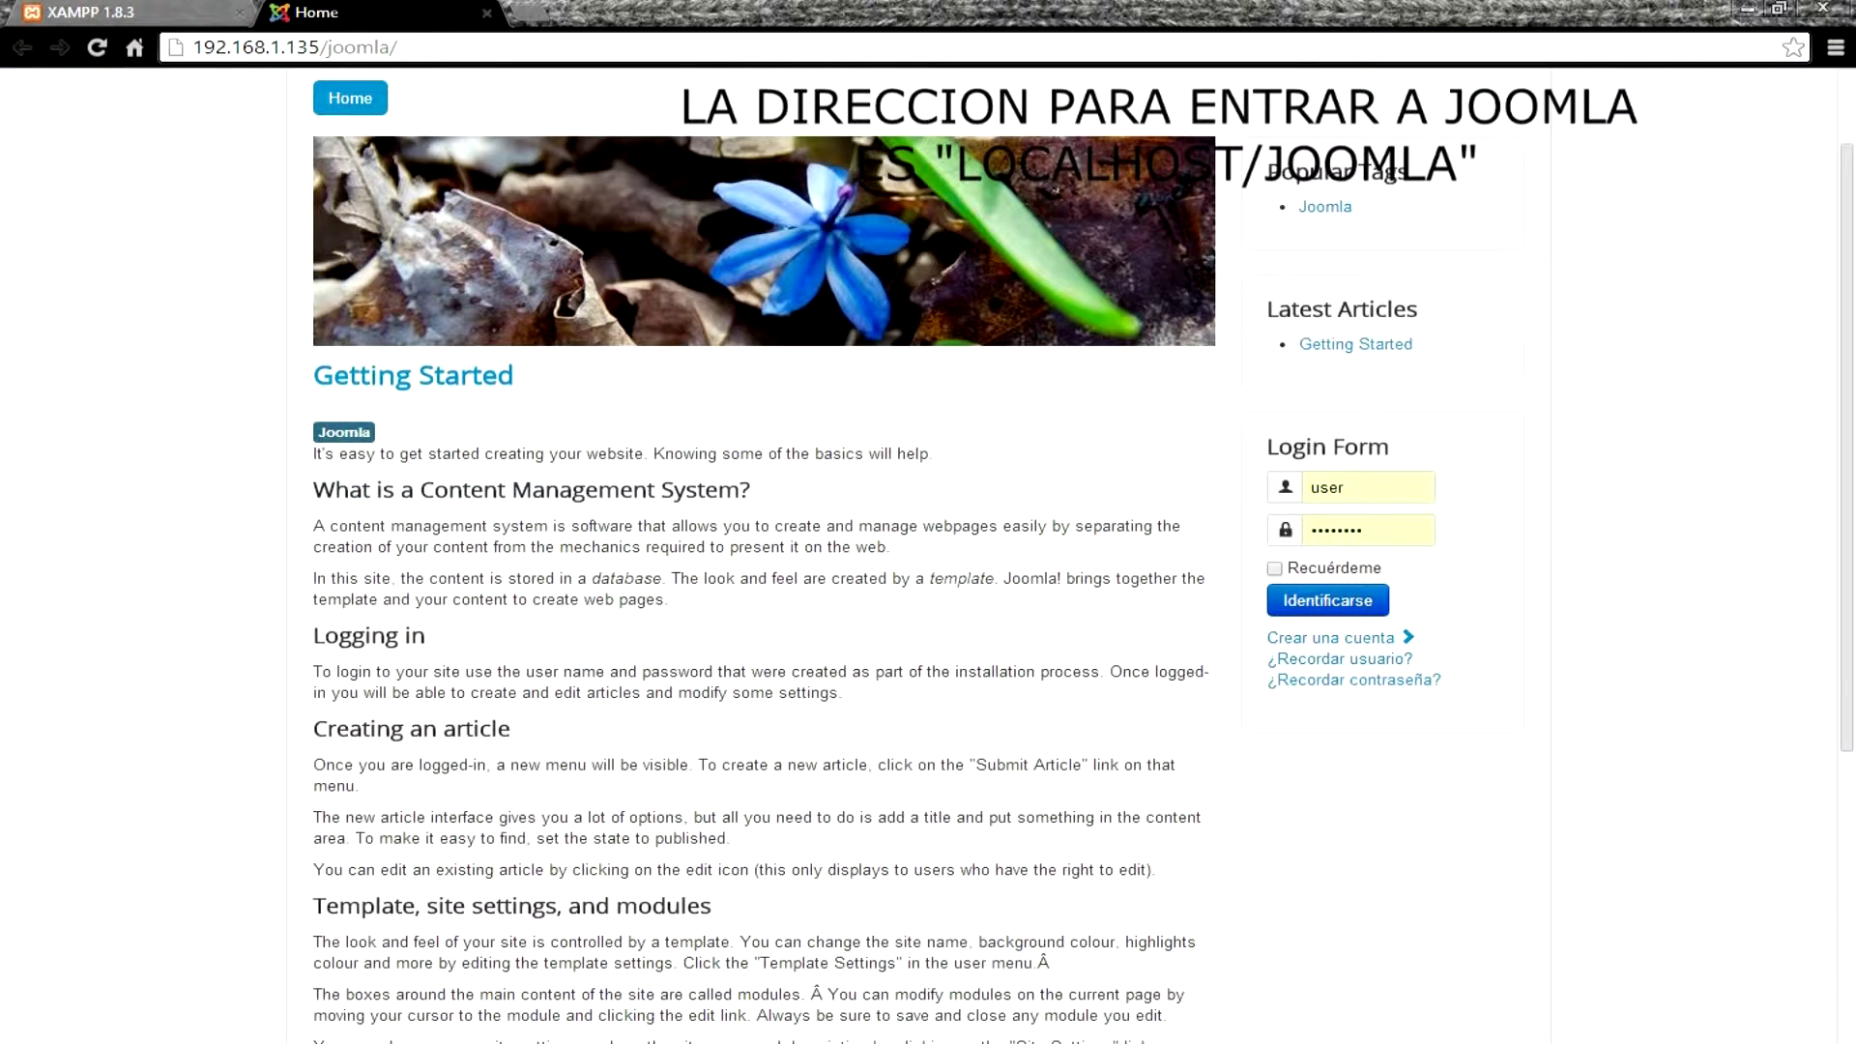
# - Enter the admin username and password in the site's Login Form and submit it
pyautogui.doubleClick(1343, 487)
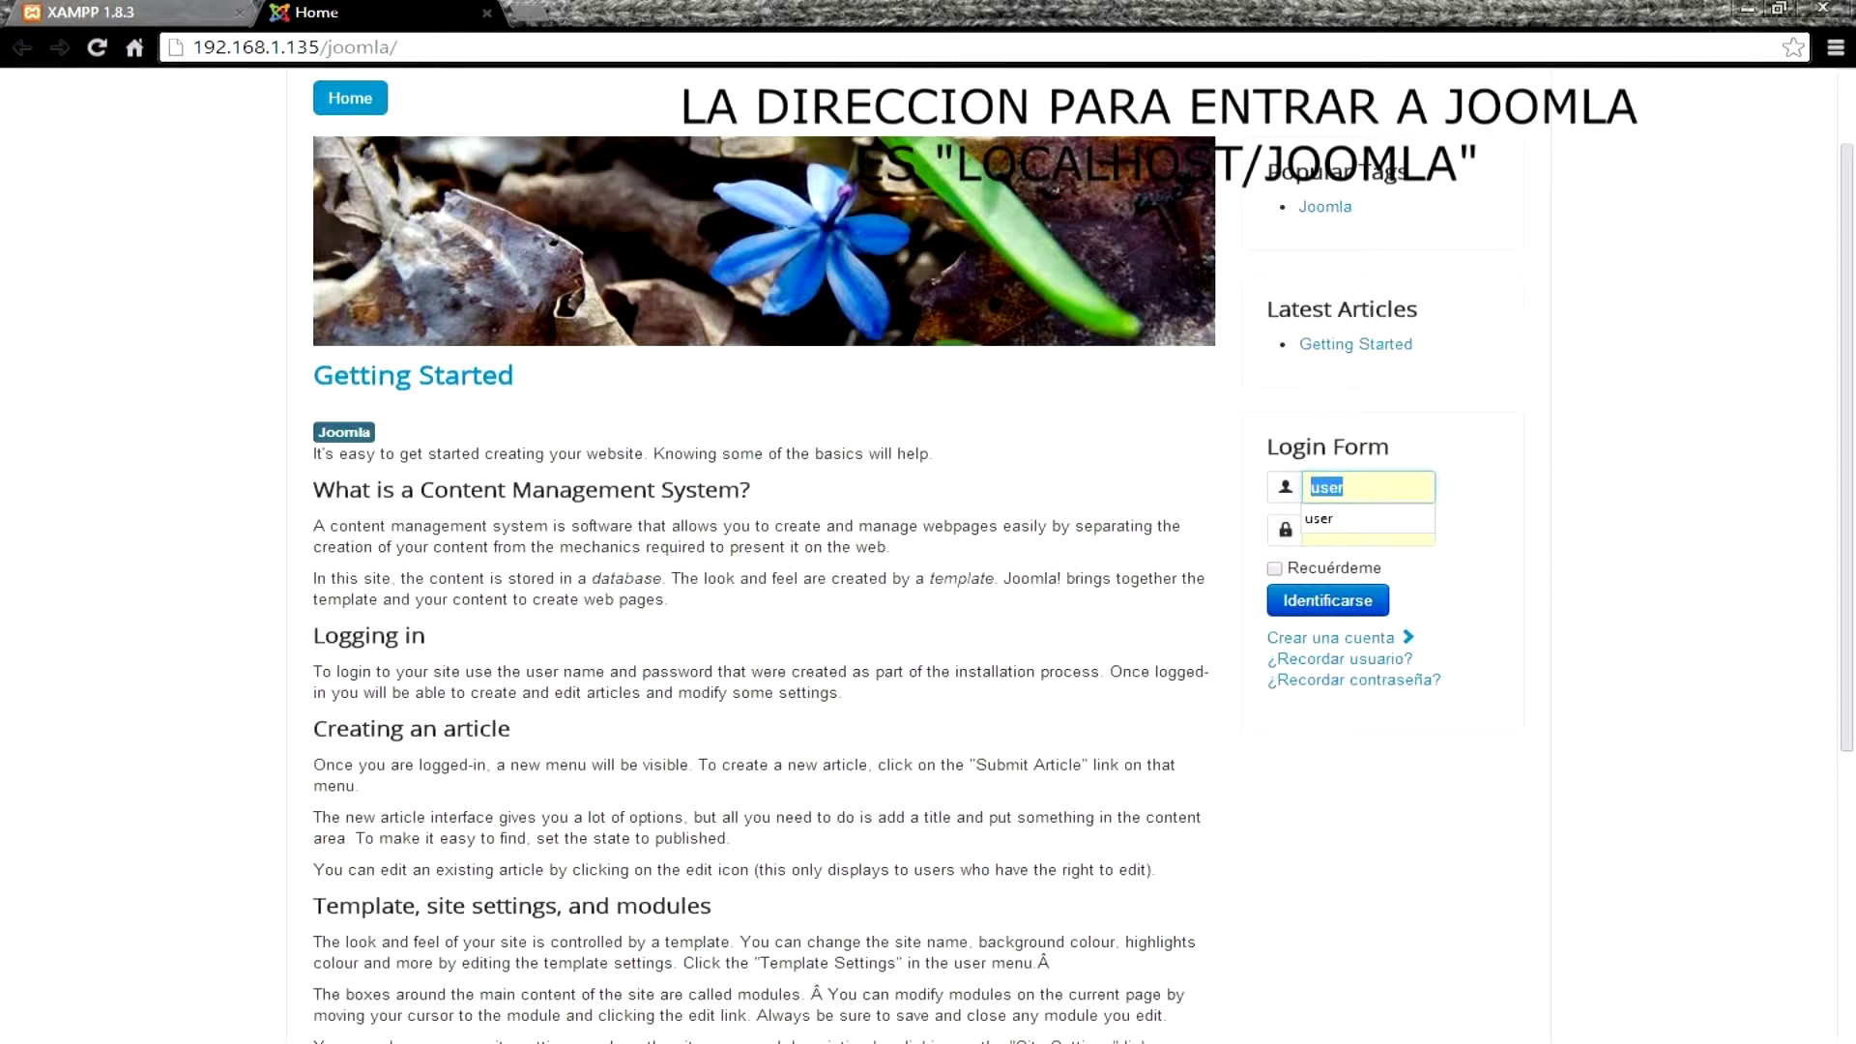
pyautogui.write('xavi')
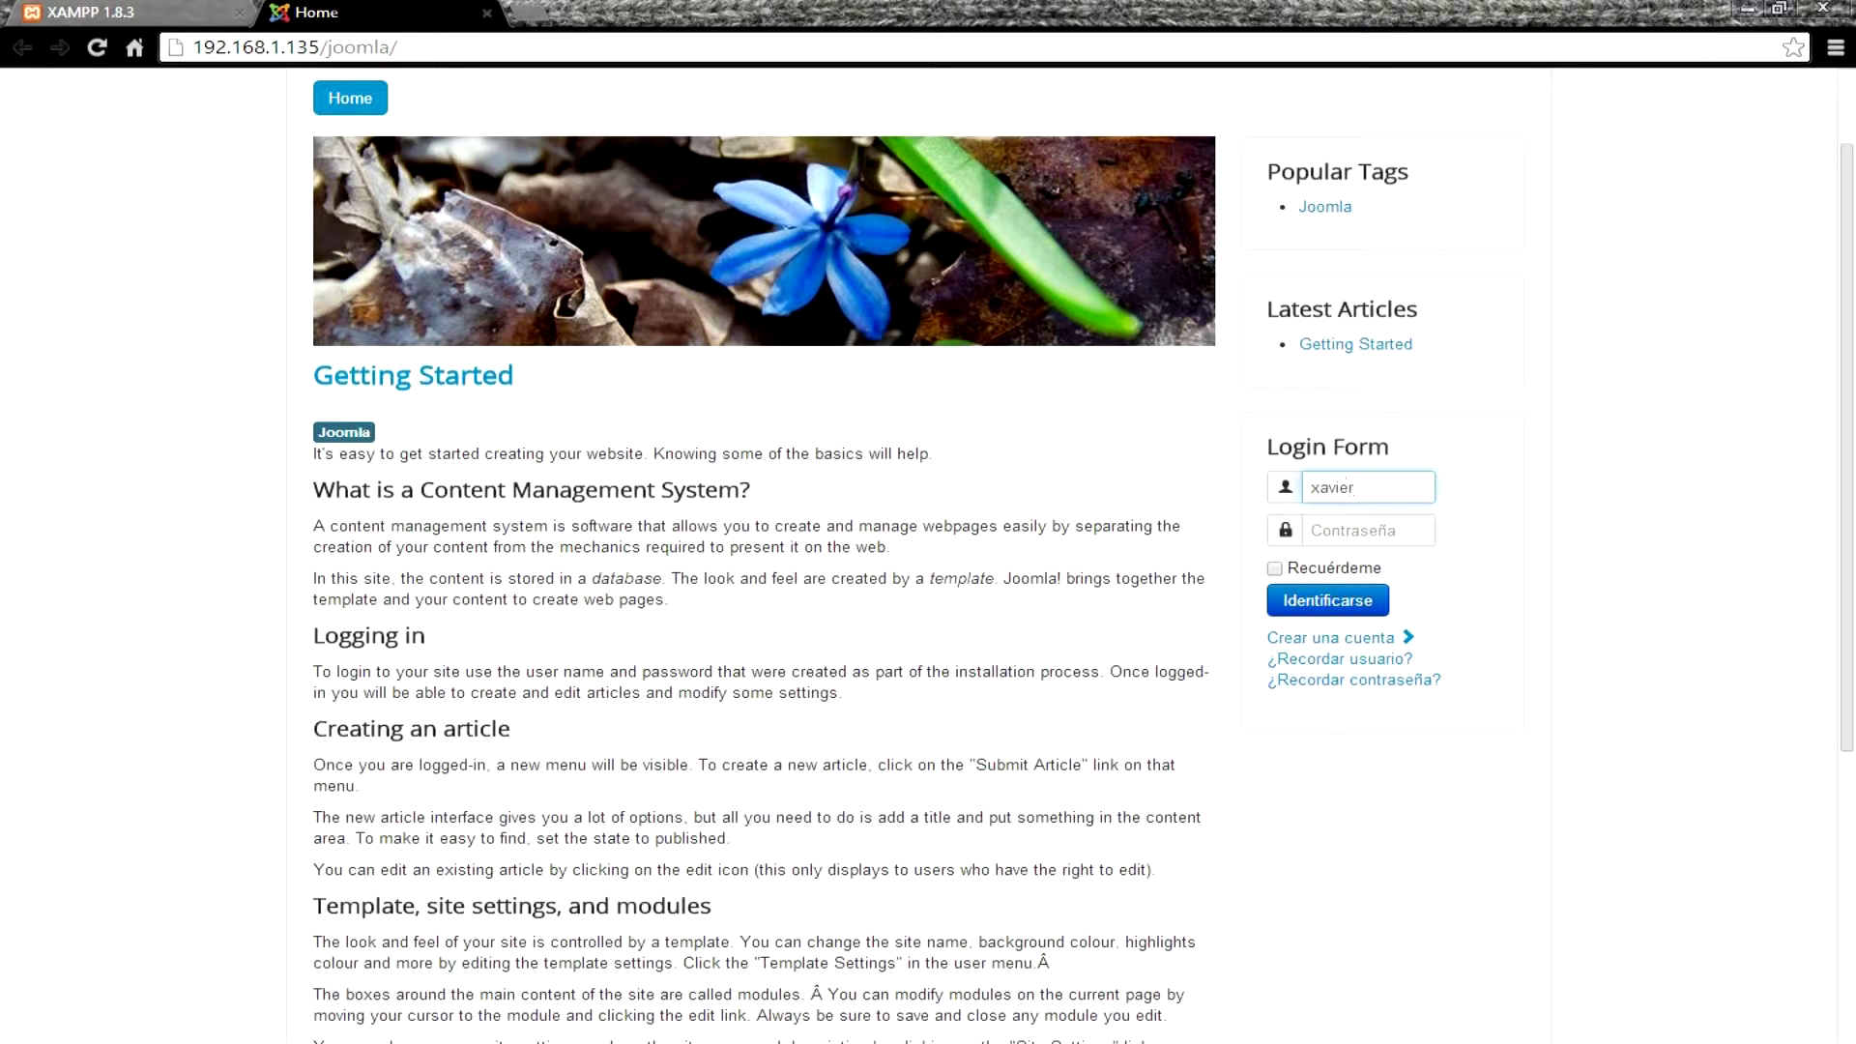
pyautogui.press('BackSpace')
pyautogui.press('BackSpace')
pyautogui.press('BackSpace')
pyautogui.press('BackSpace')
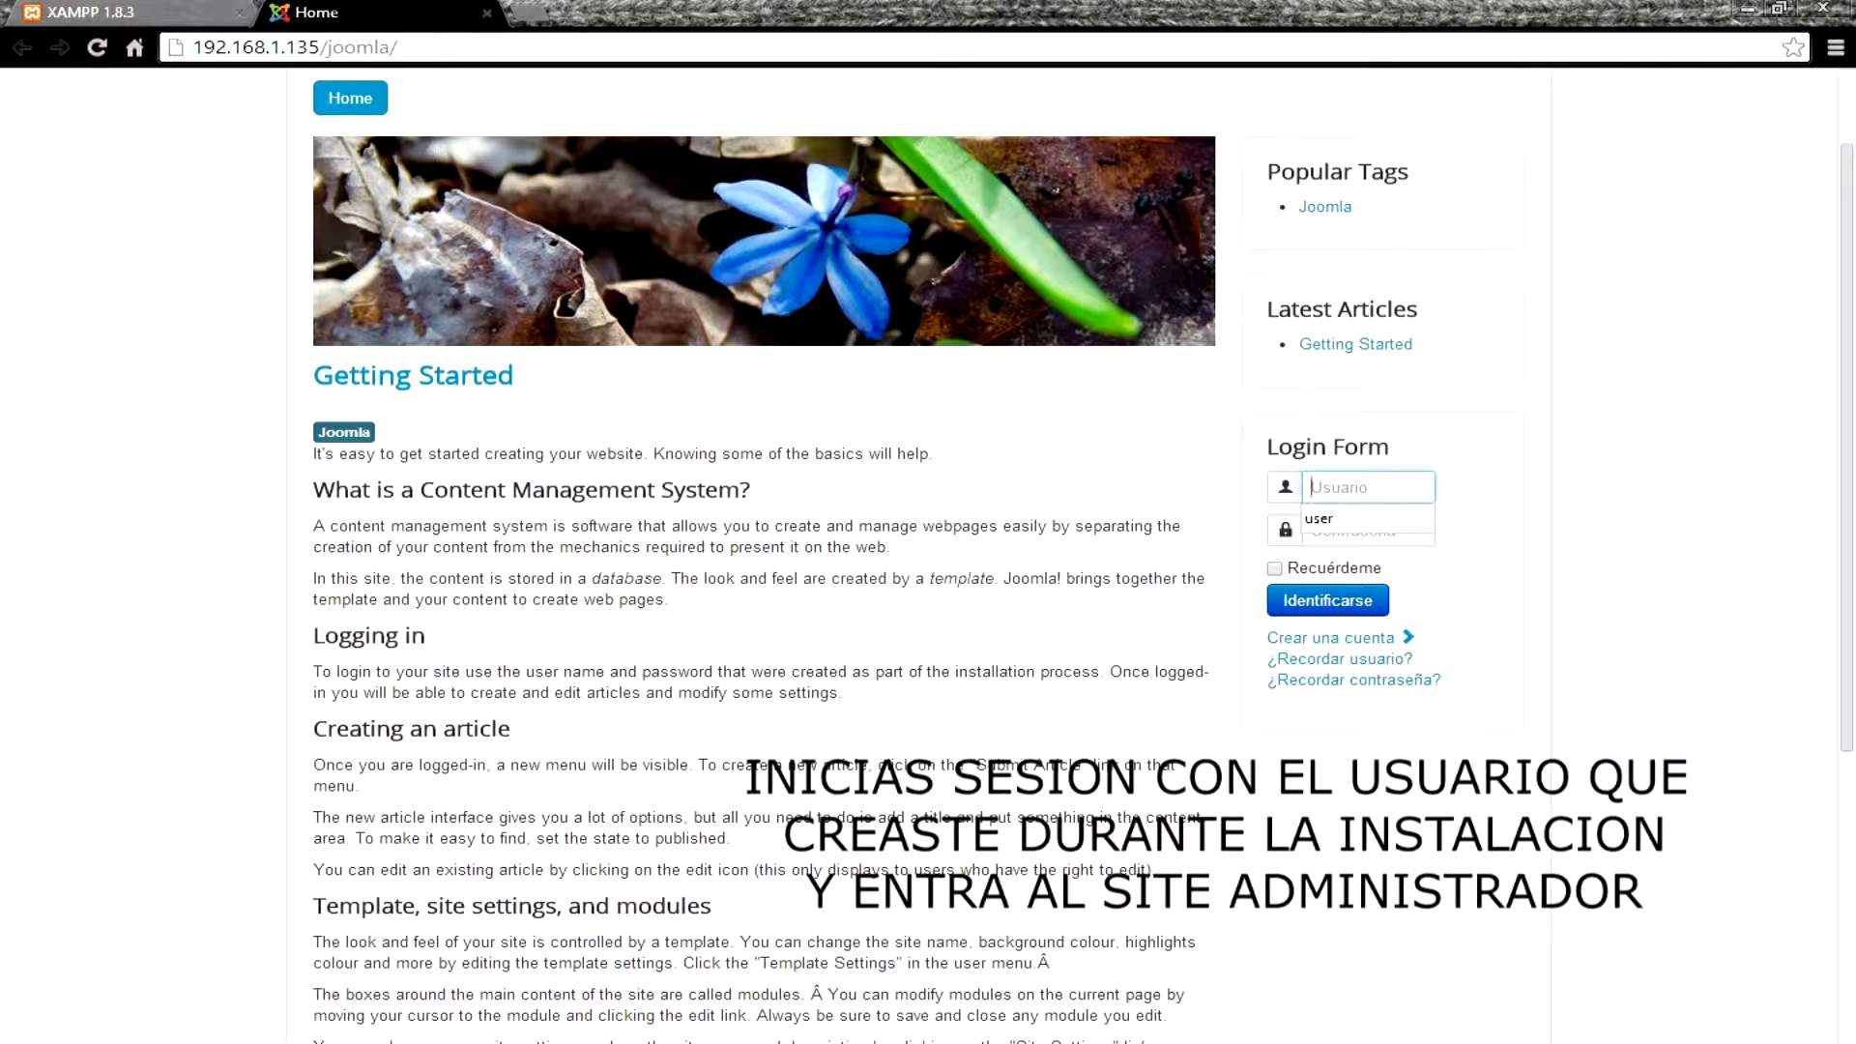
pyautogui.write('XAVIER')
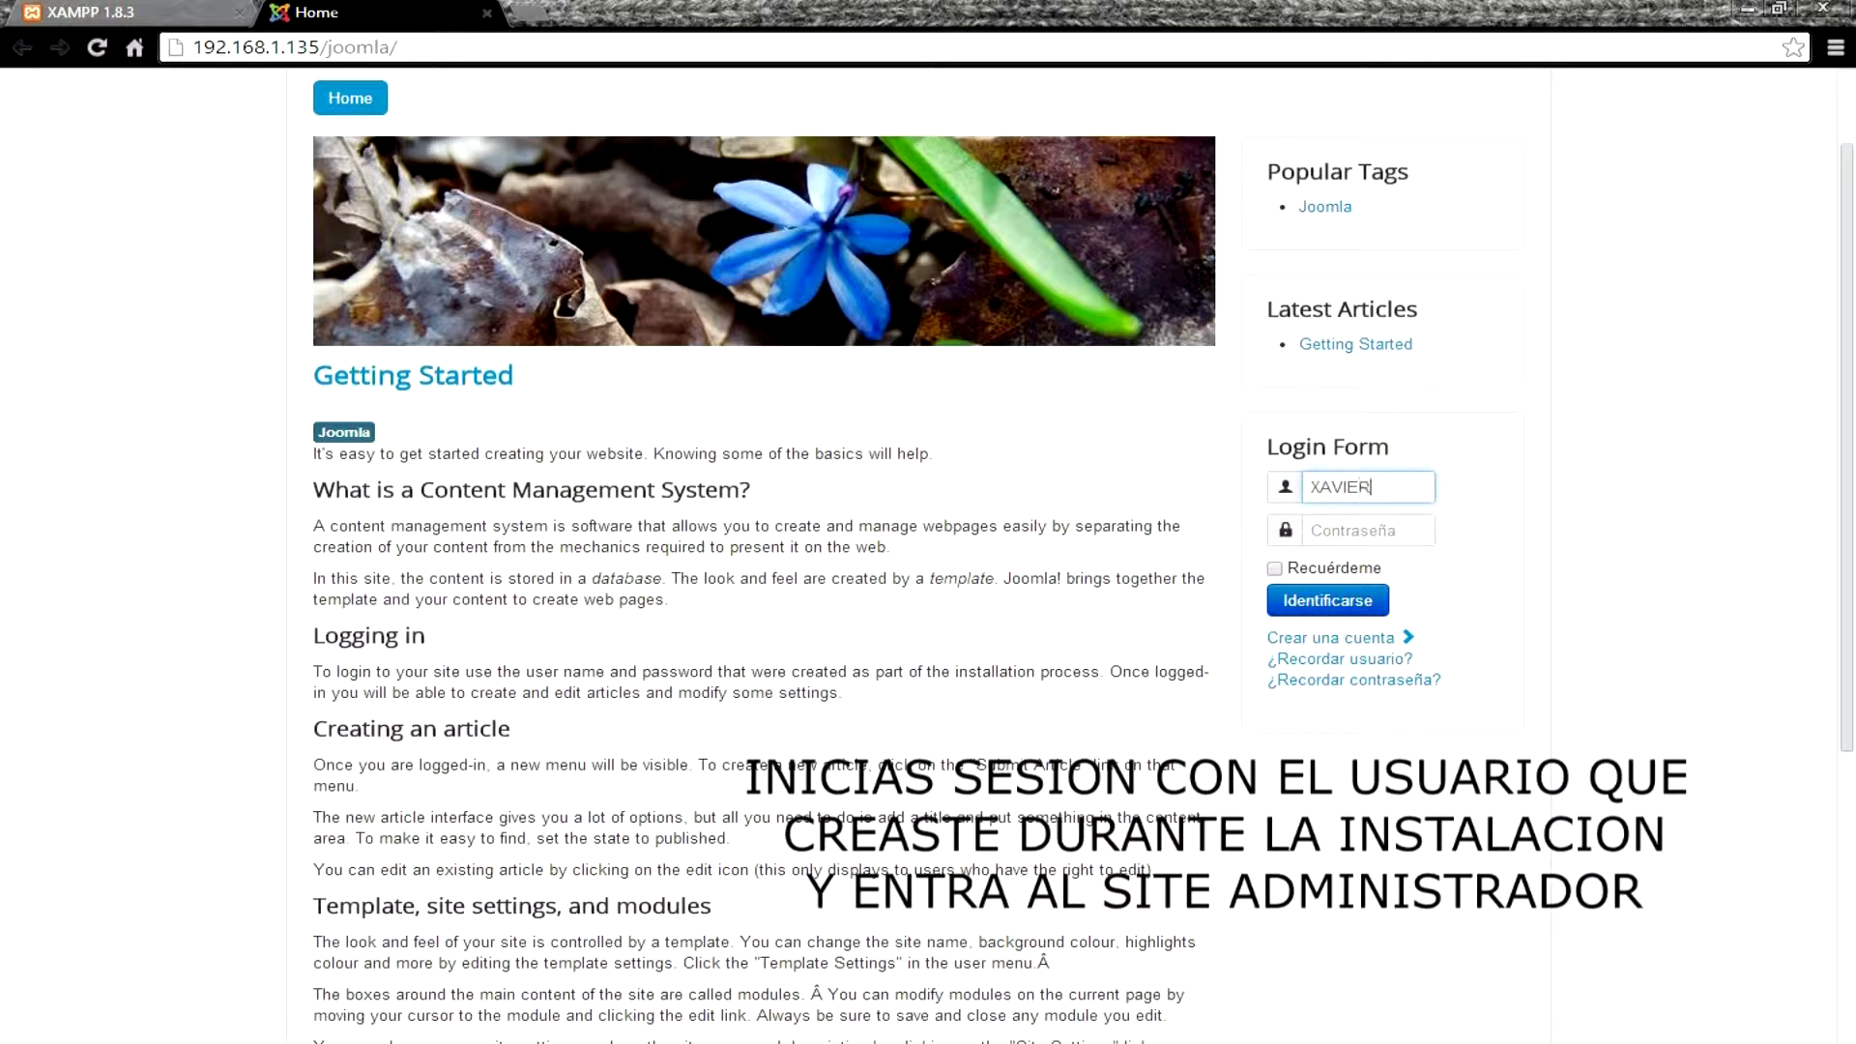
pyautogui.click(1366, 530)
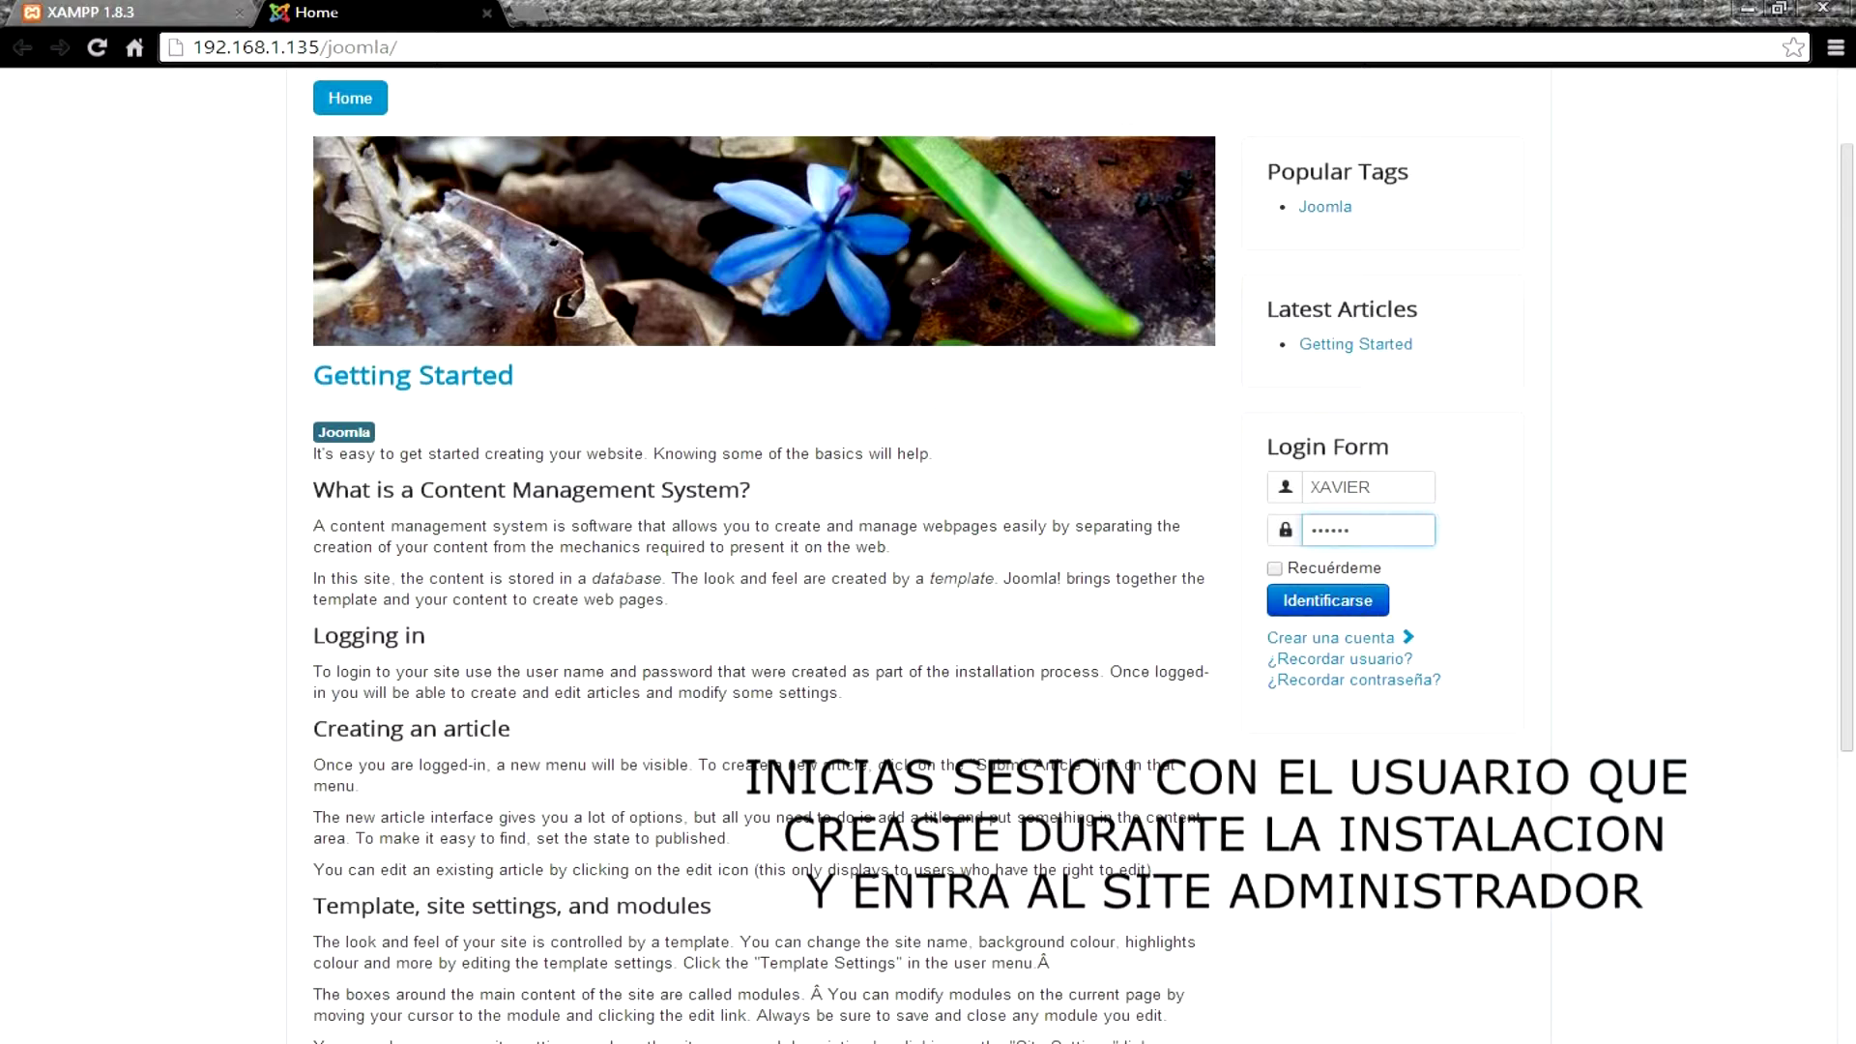
pyautogui.press('Return')
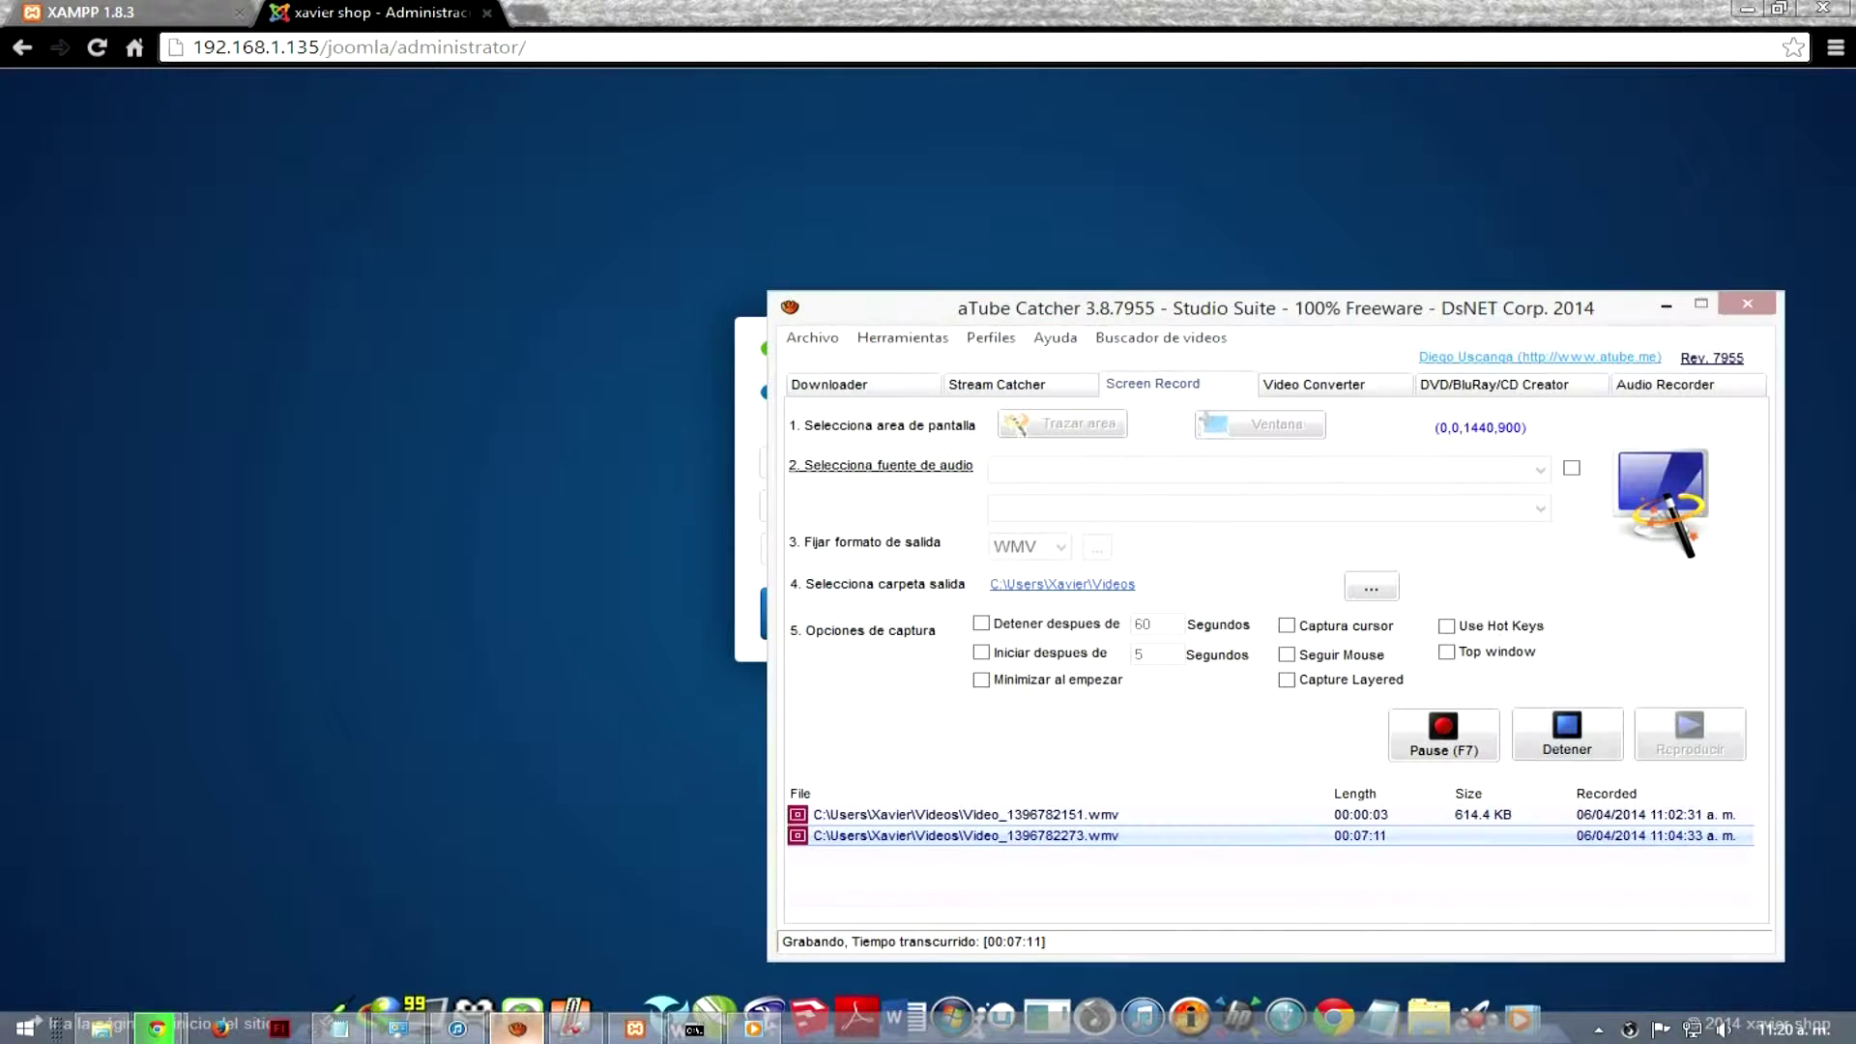
# - Minimise aTube Catcher and submit the administrator login with the admin password
pyautogui.click(1666, 305)
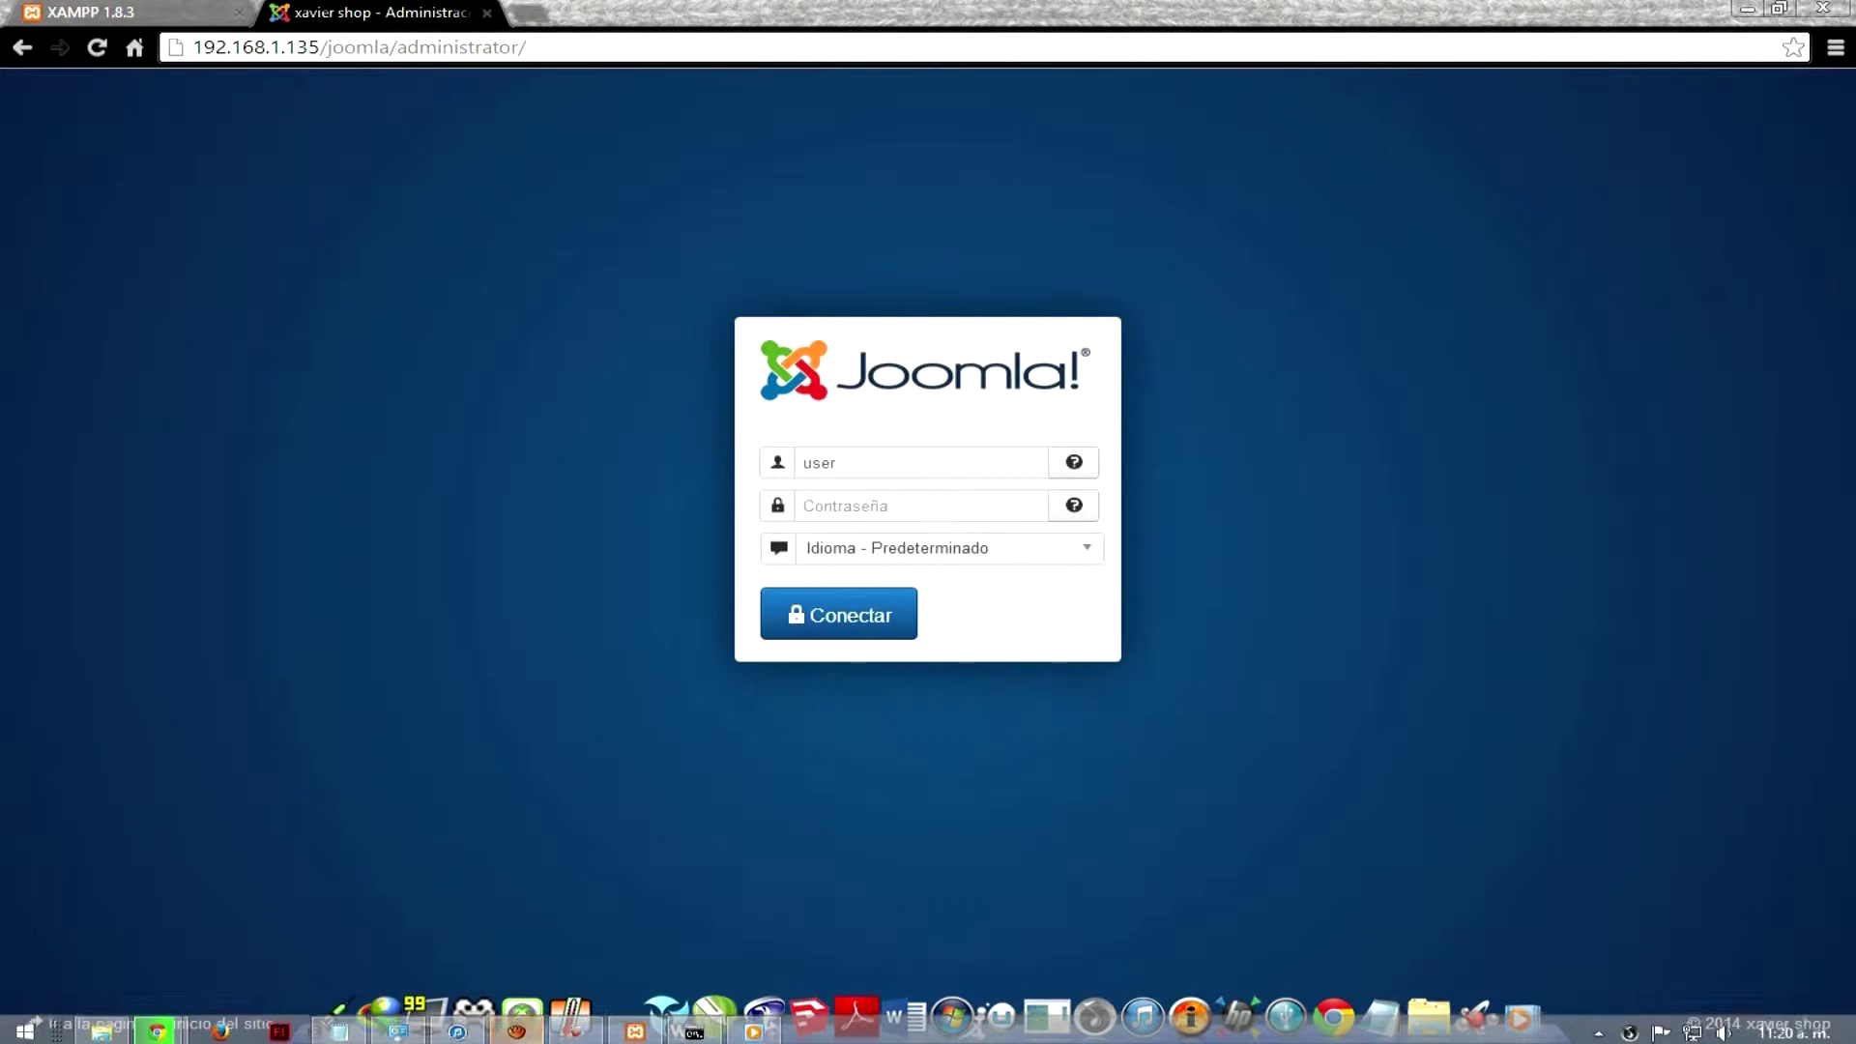
pyautogui.click(870, 463)
pyautogui.click(870, 506)
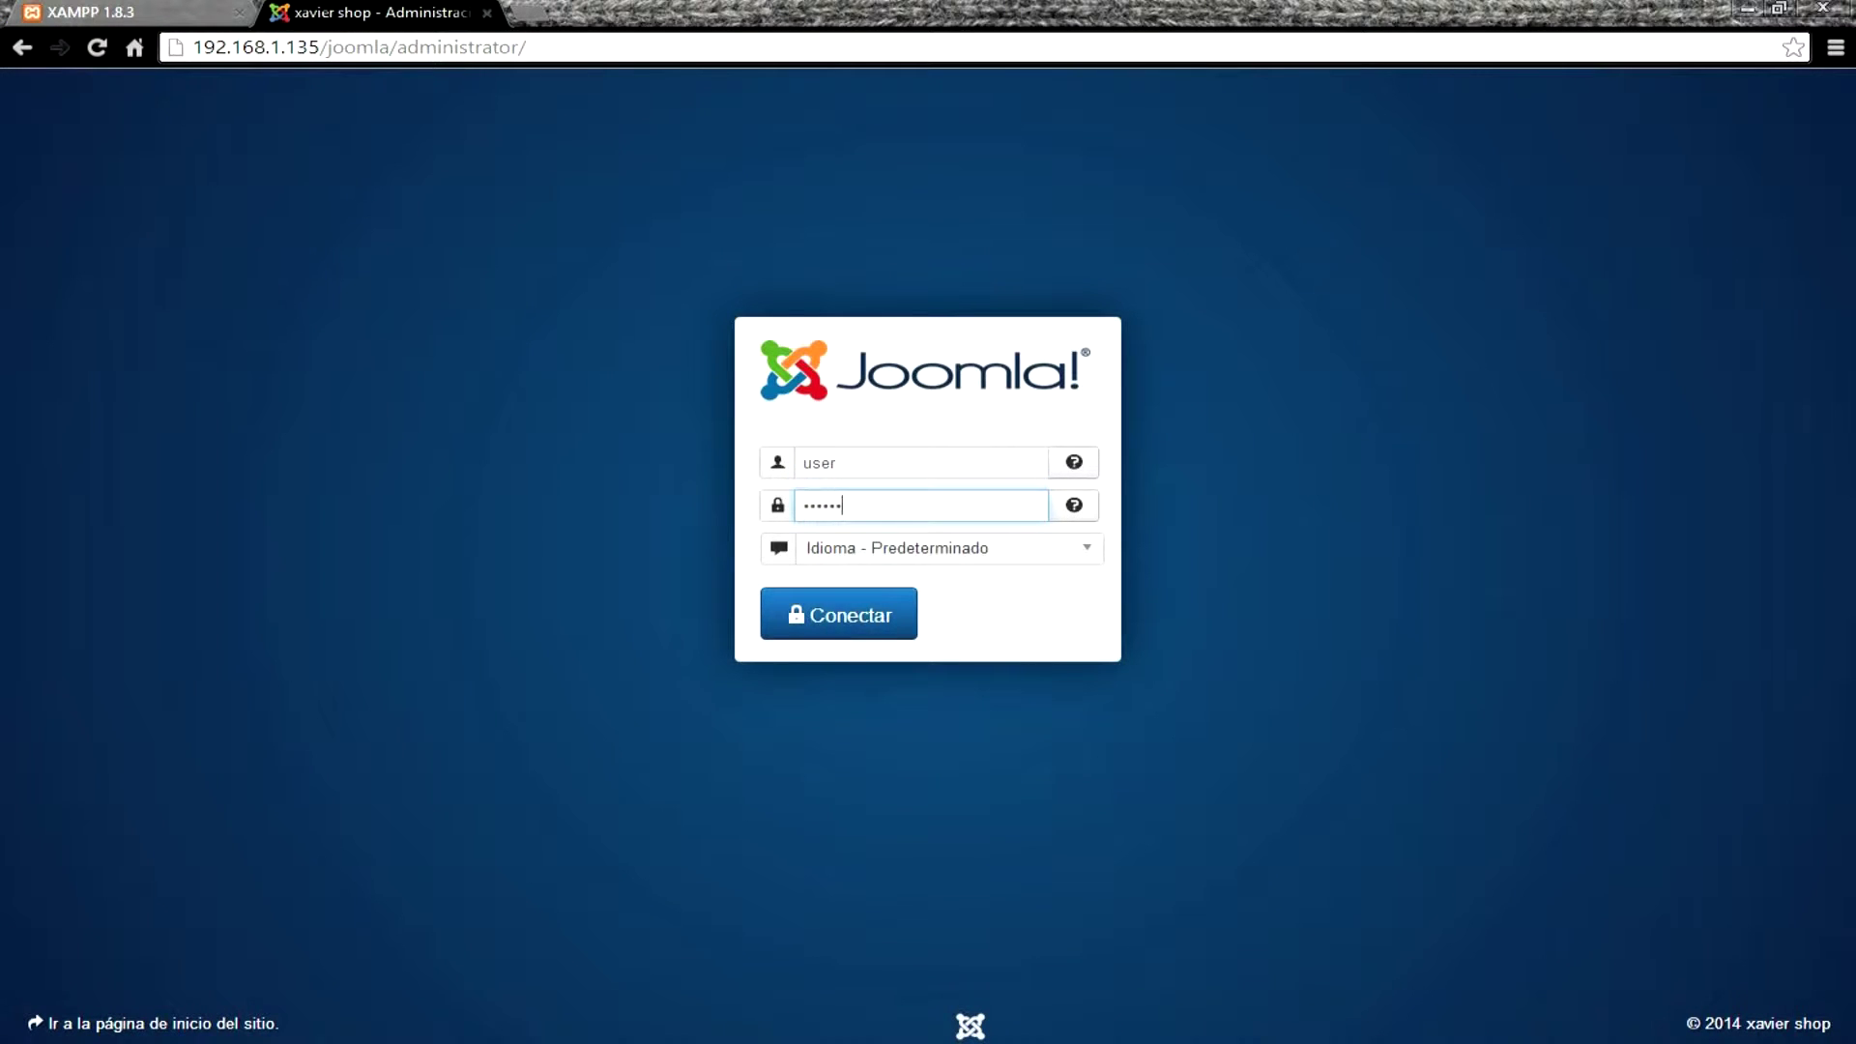
pyautogui.press('Return')
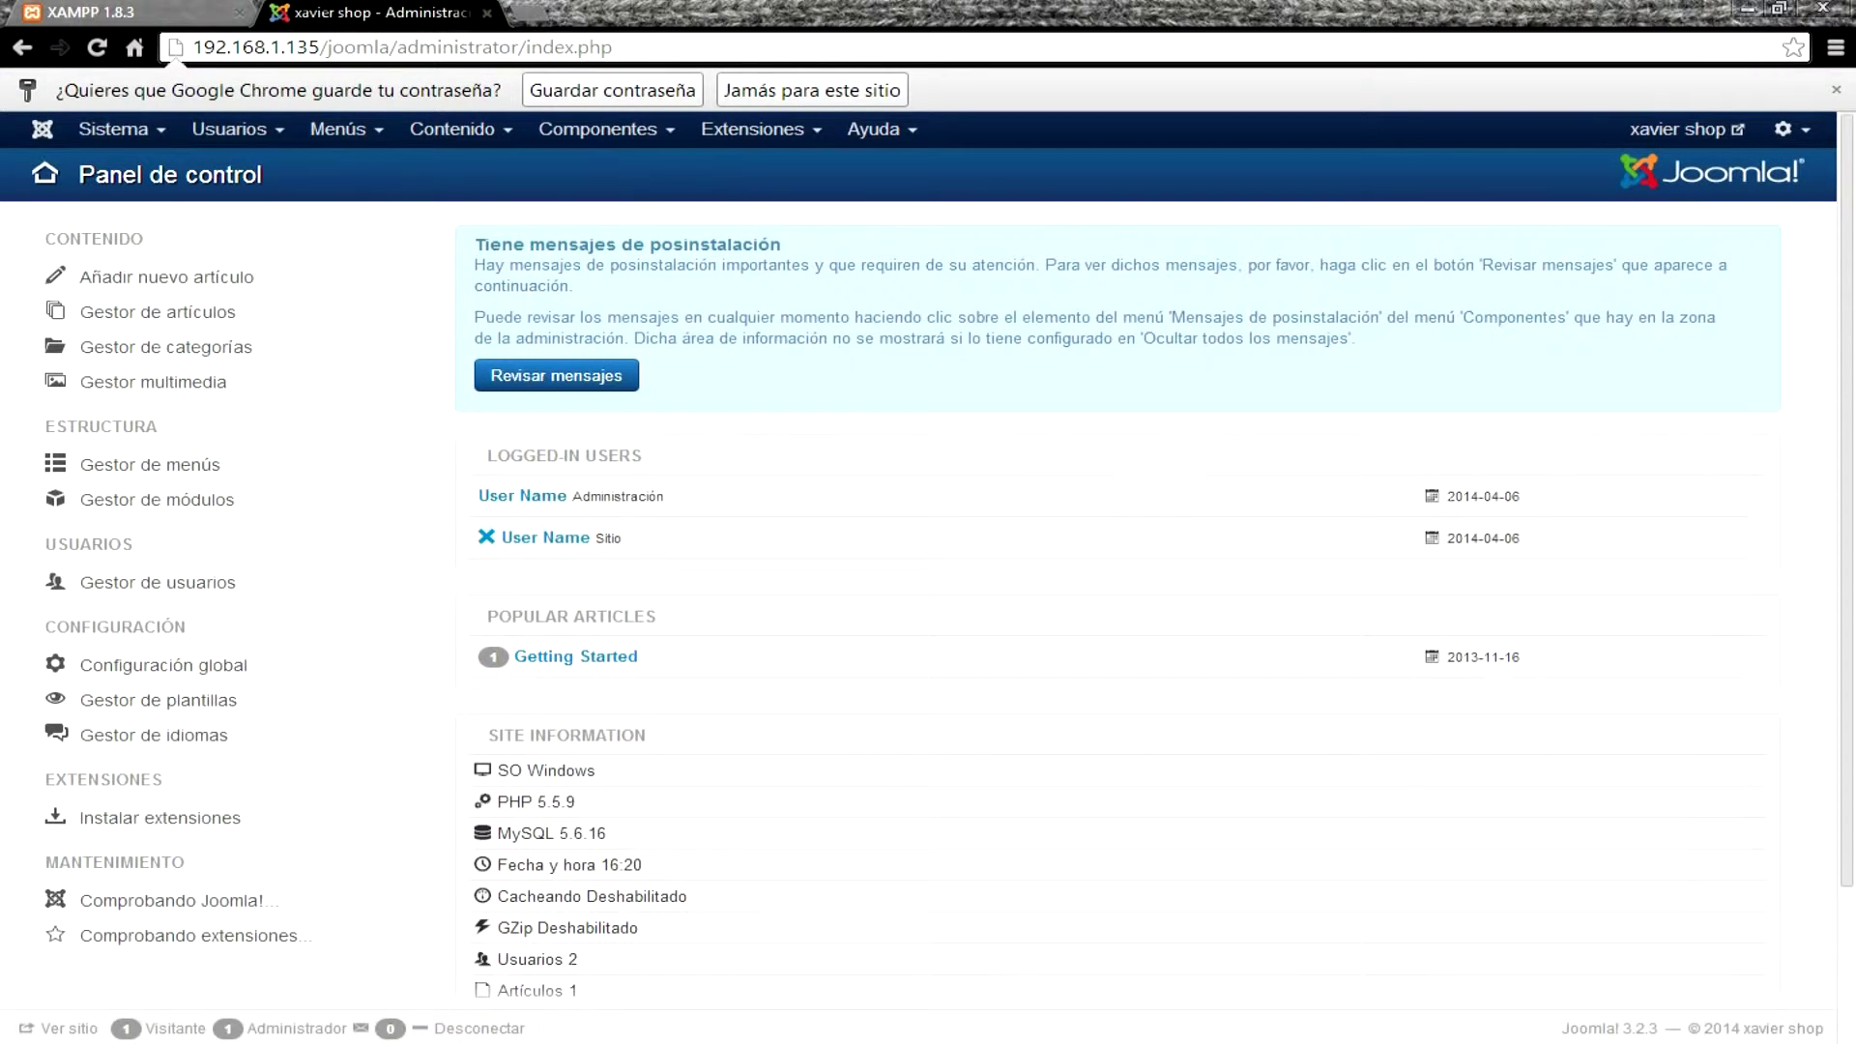
# - Open the Extensiones menu from the control panel's top bar
pyautogui.scroll(-2, 928, 579)
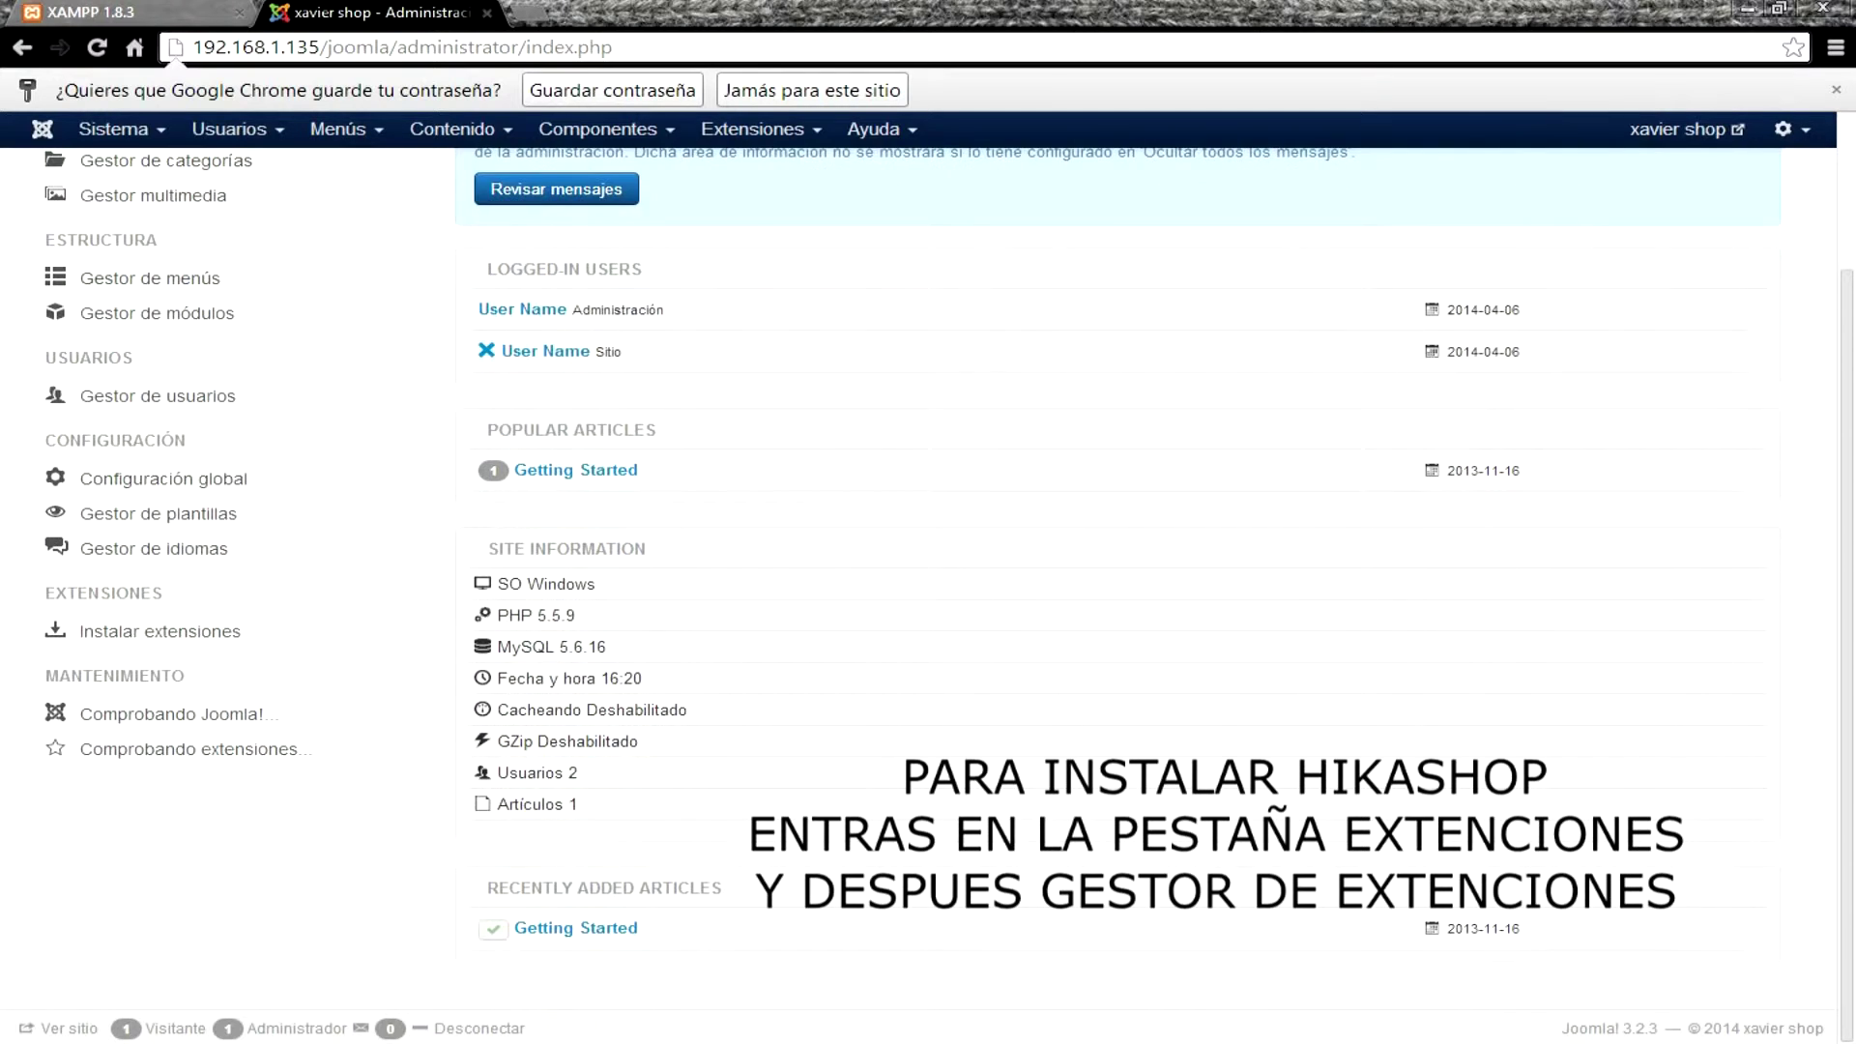
pyautogui.scroll(2, 928, 580)
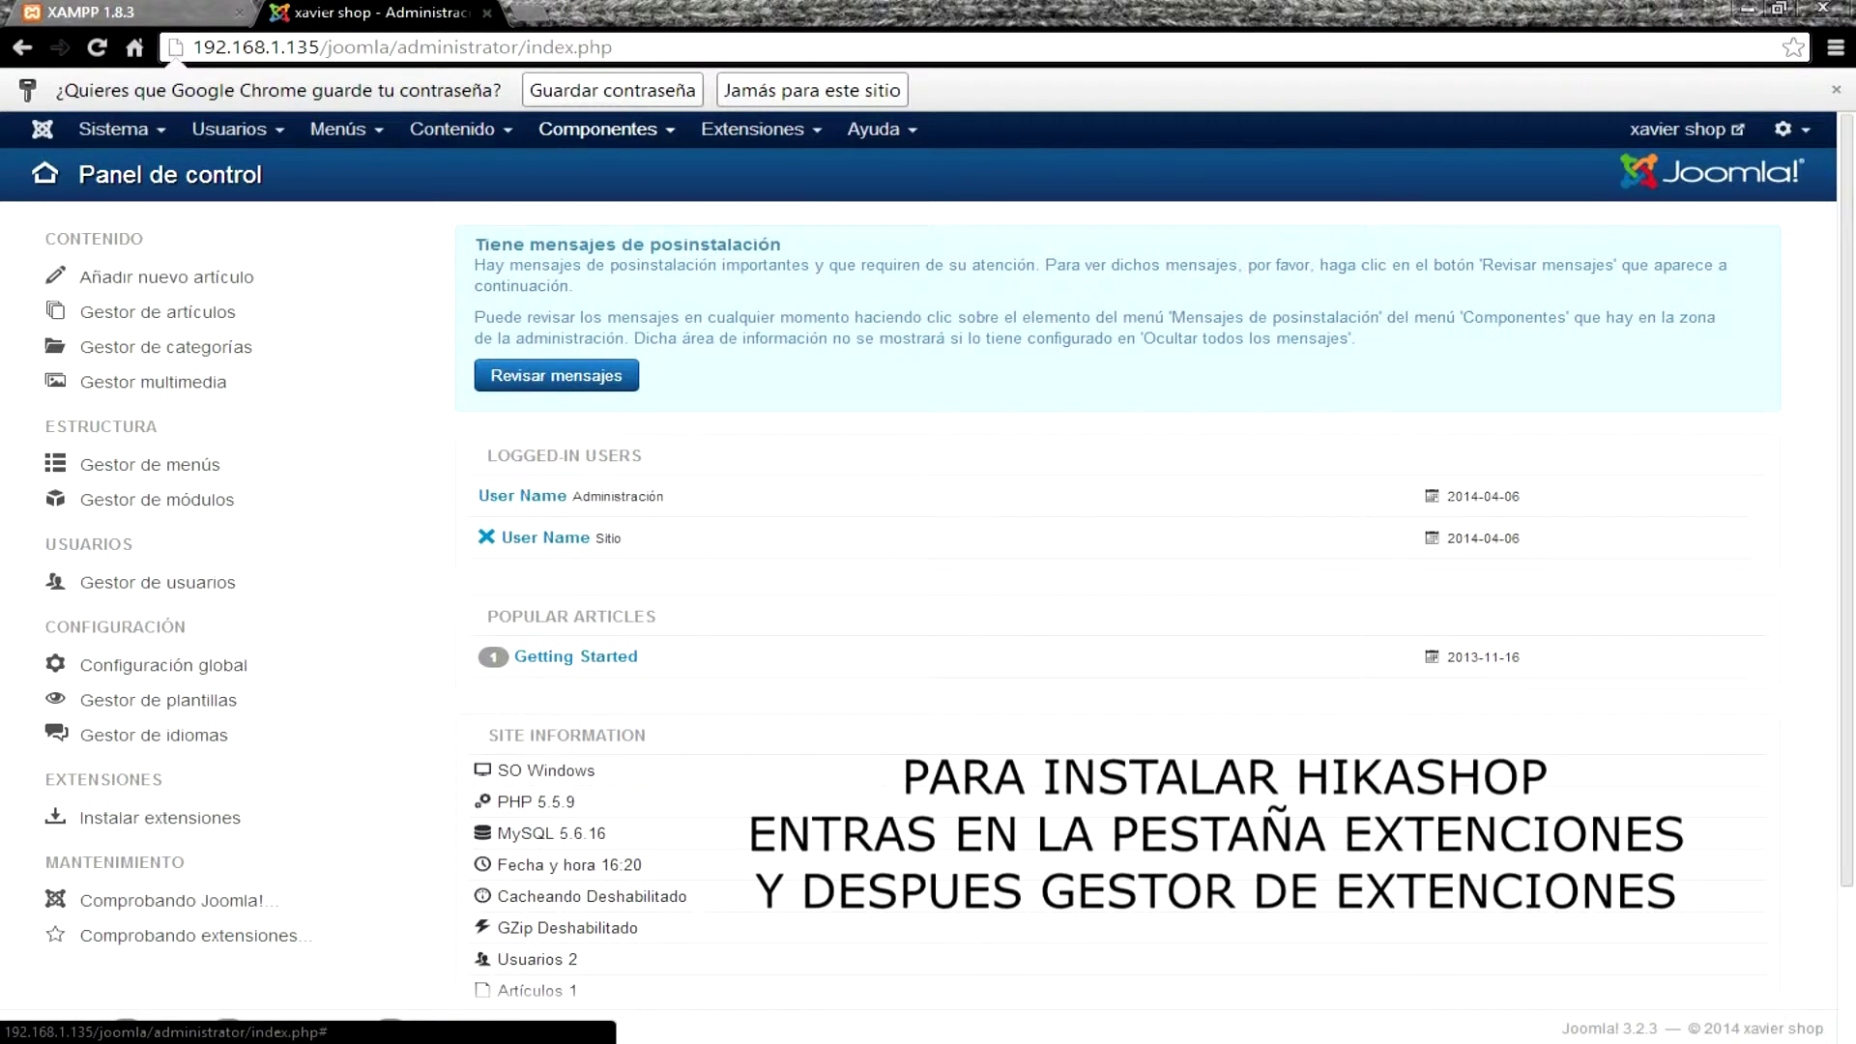
pyautogui.click(752, 128)
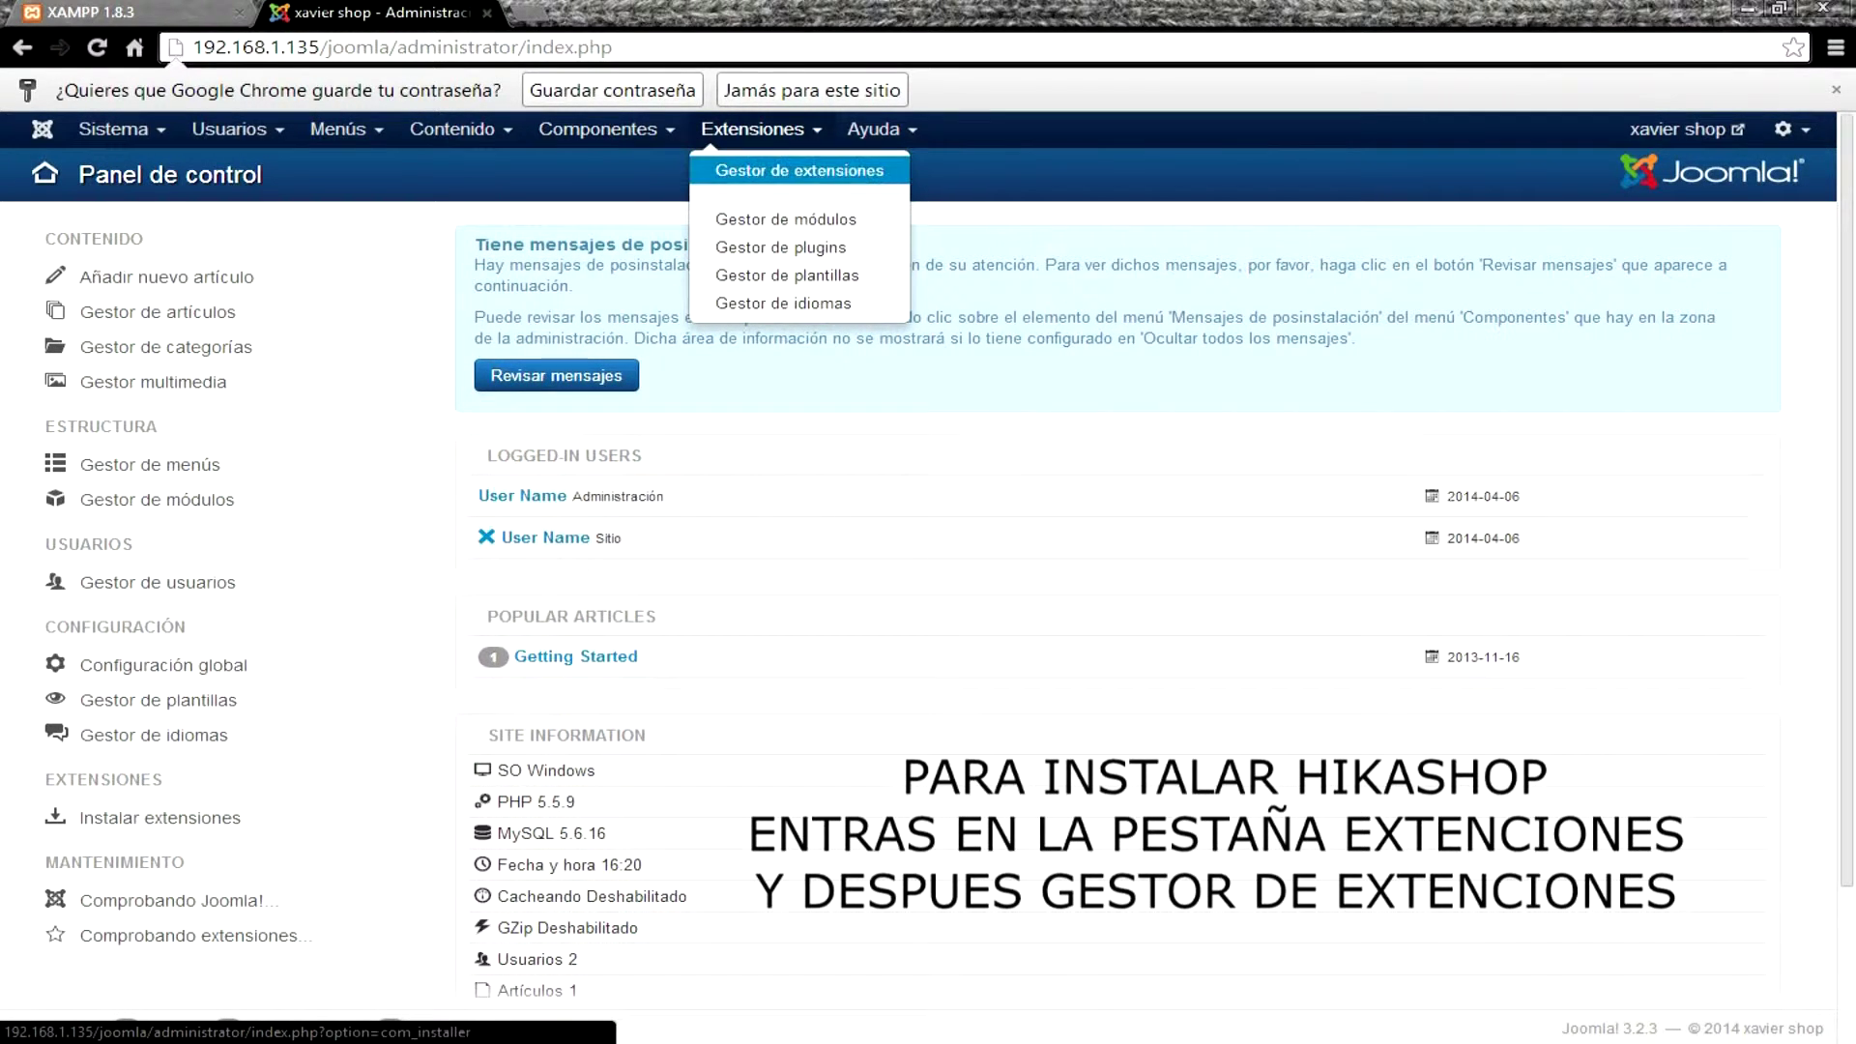
# - Open Gestor de extensiones and snap the browser to the right half of the screen
pyautogui.click(799, 170)
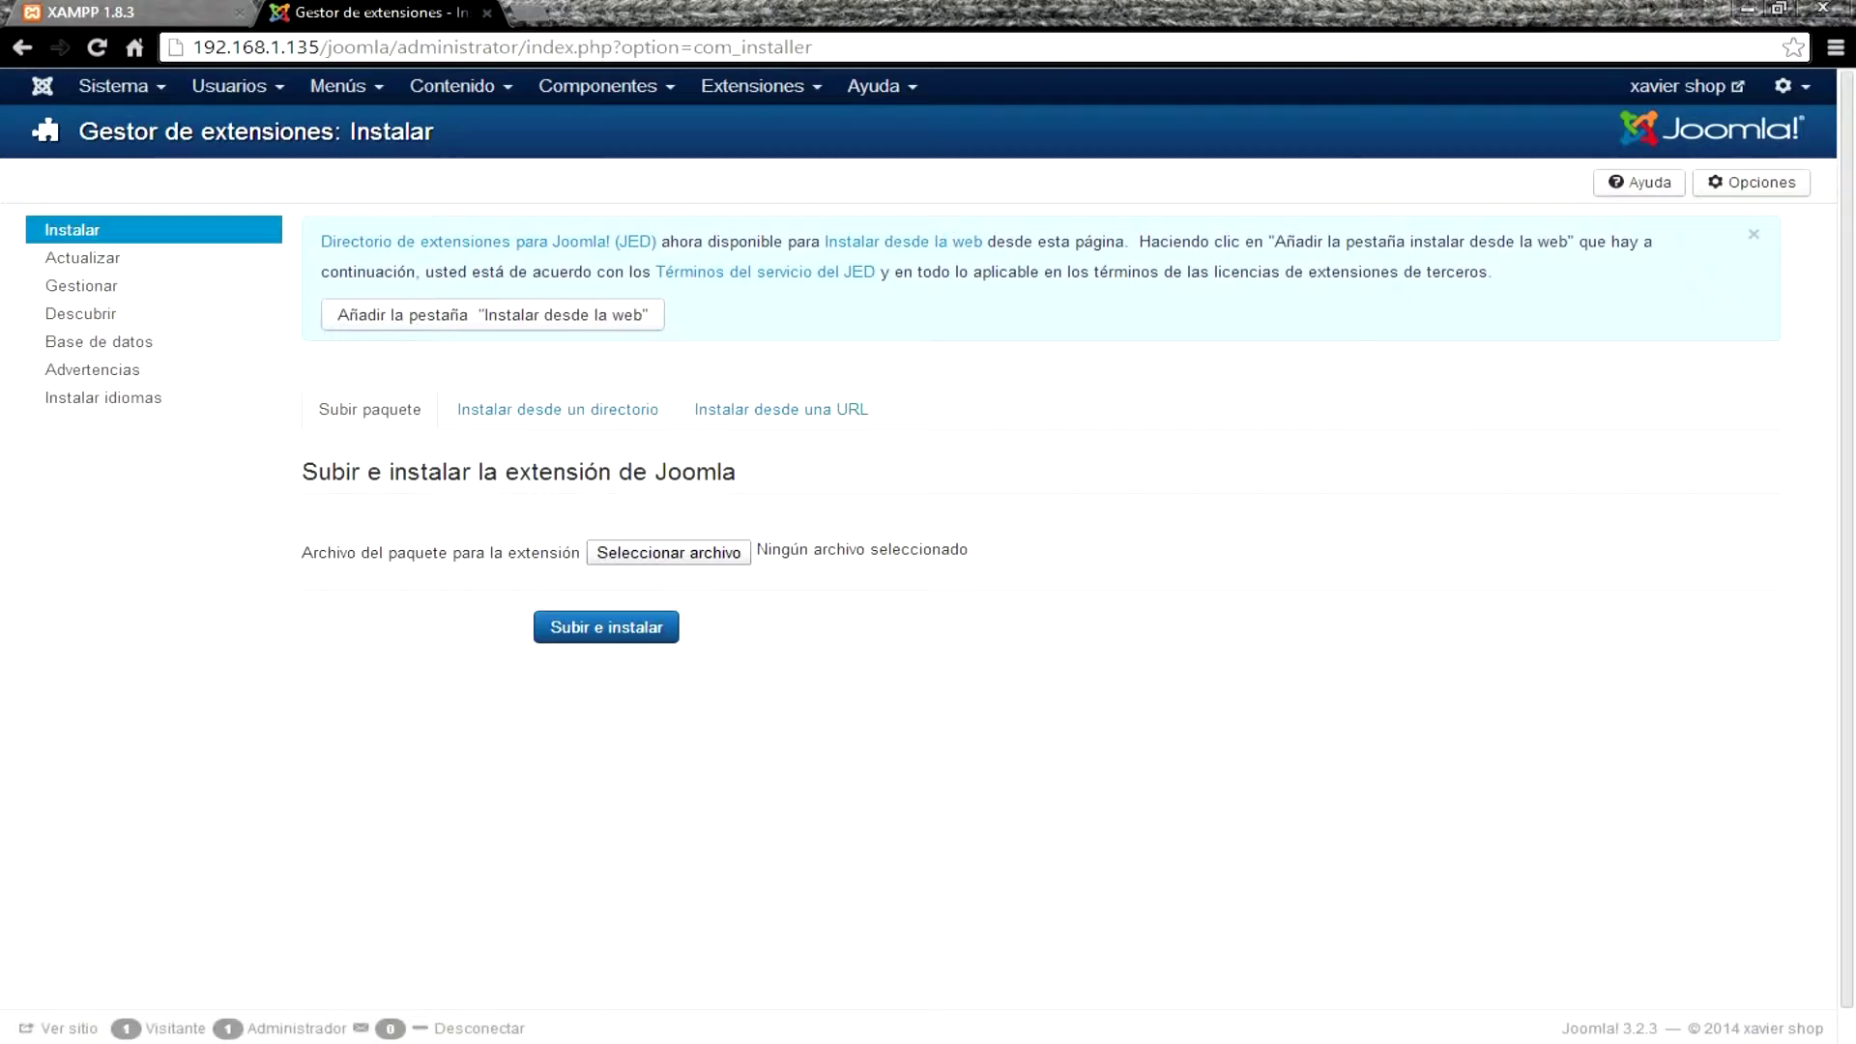
pyautogui.press('super+Right')
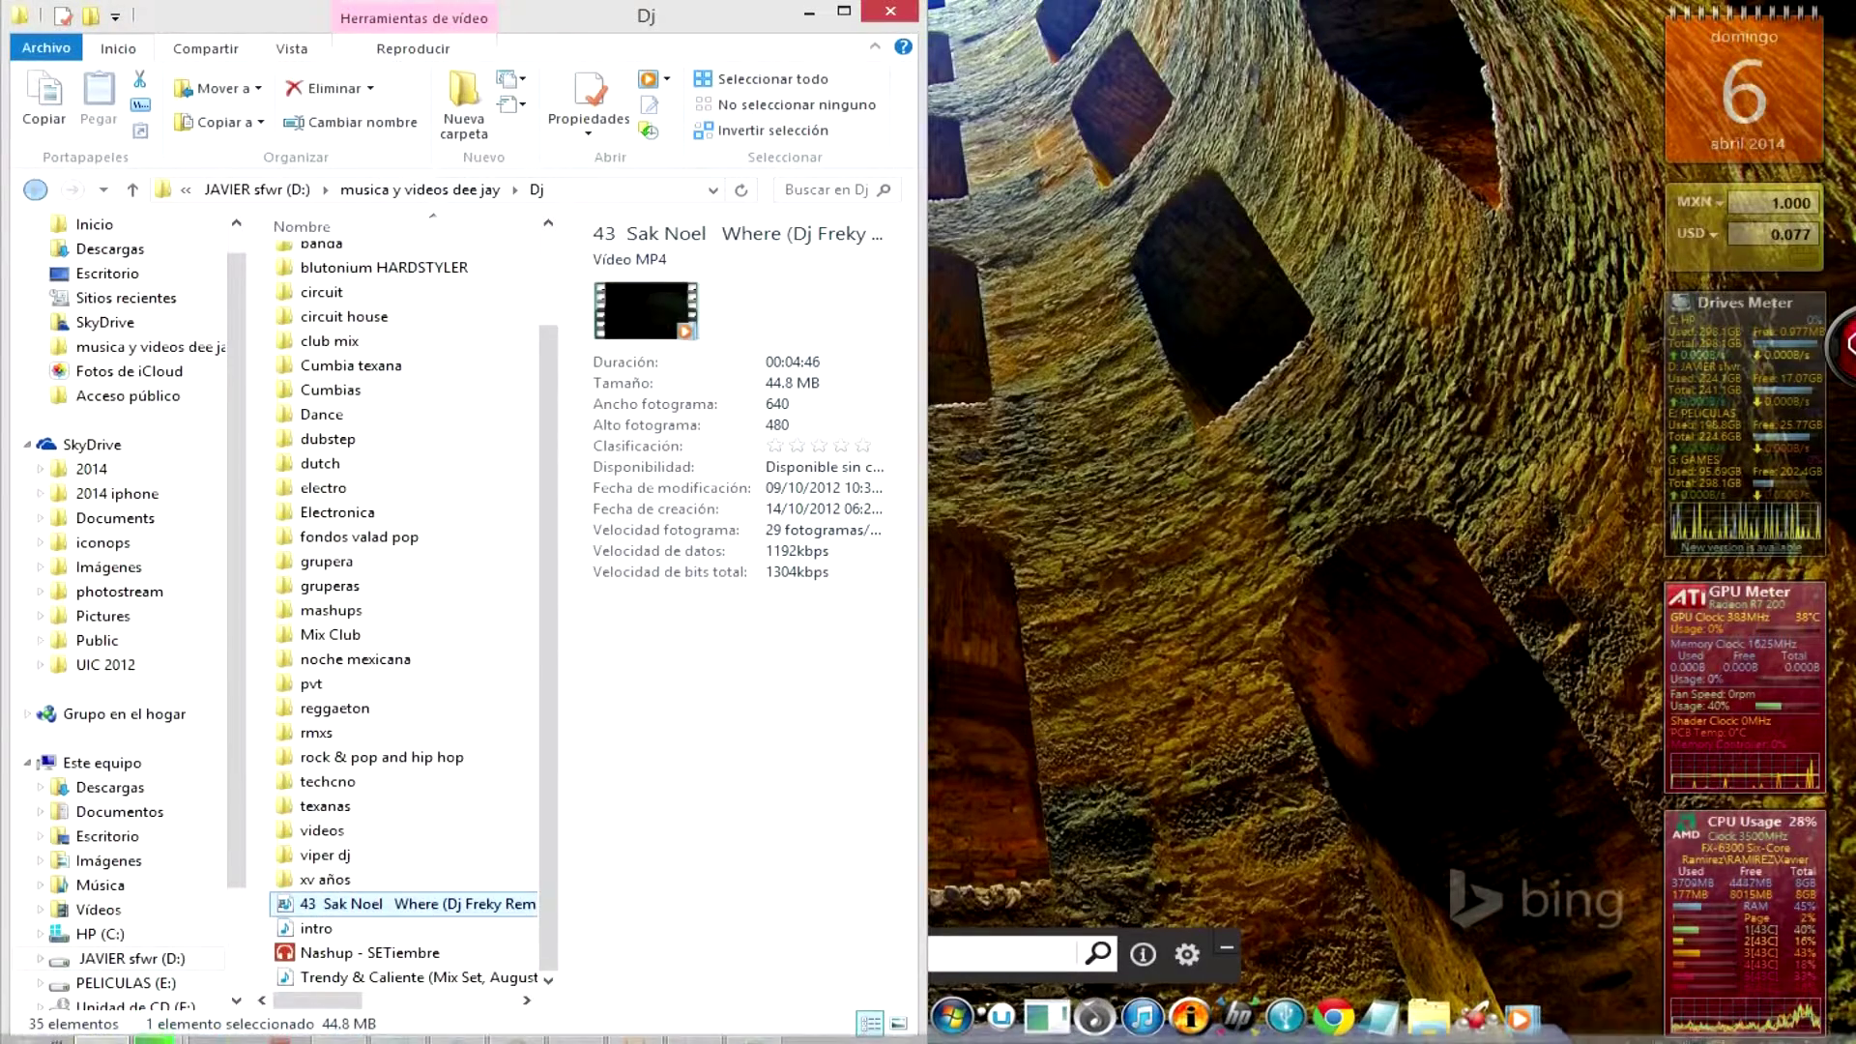
# - Navigate File Explorer to the D:\2014\hikashop folder in a floating window
pyautogui.click(34, 189)
pyautogui.click(35, 189)
pyautogui.click(35, 189)
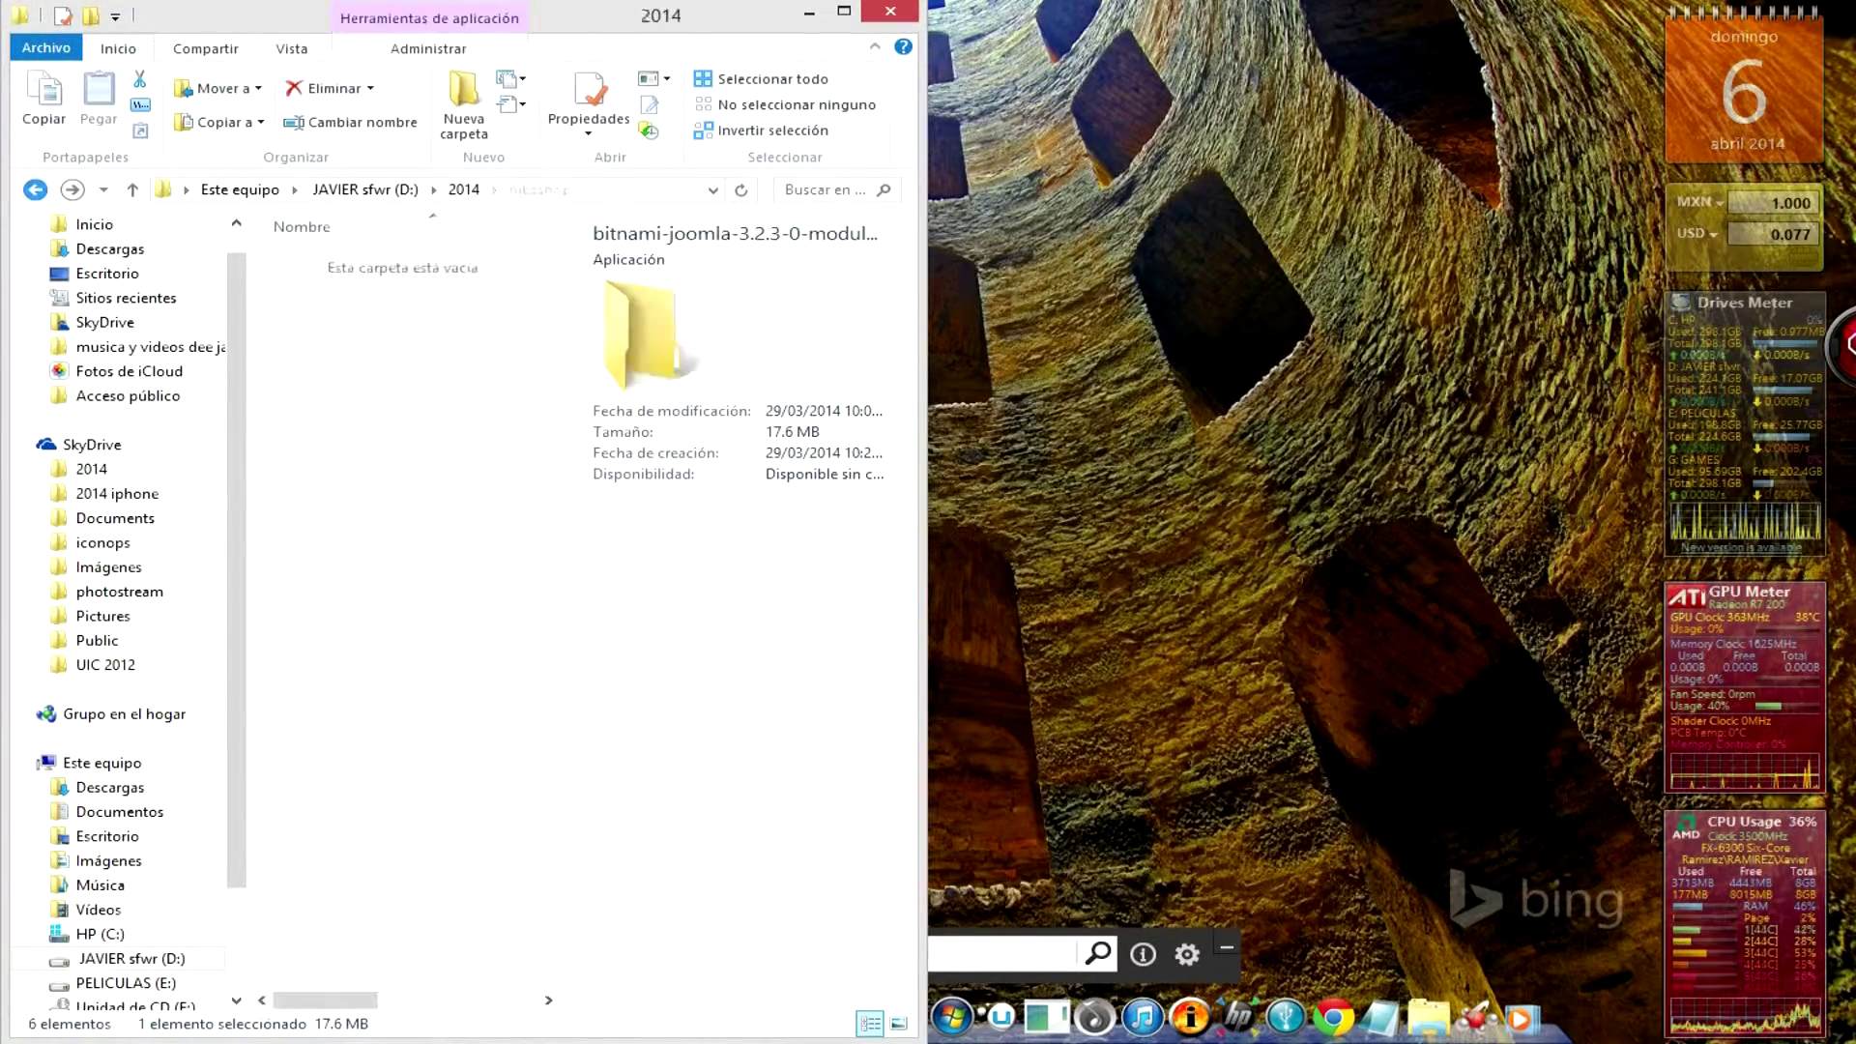
pyautogui.press('Return')
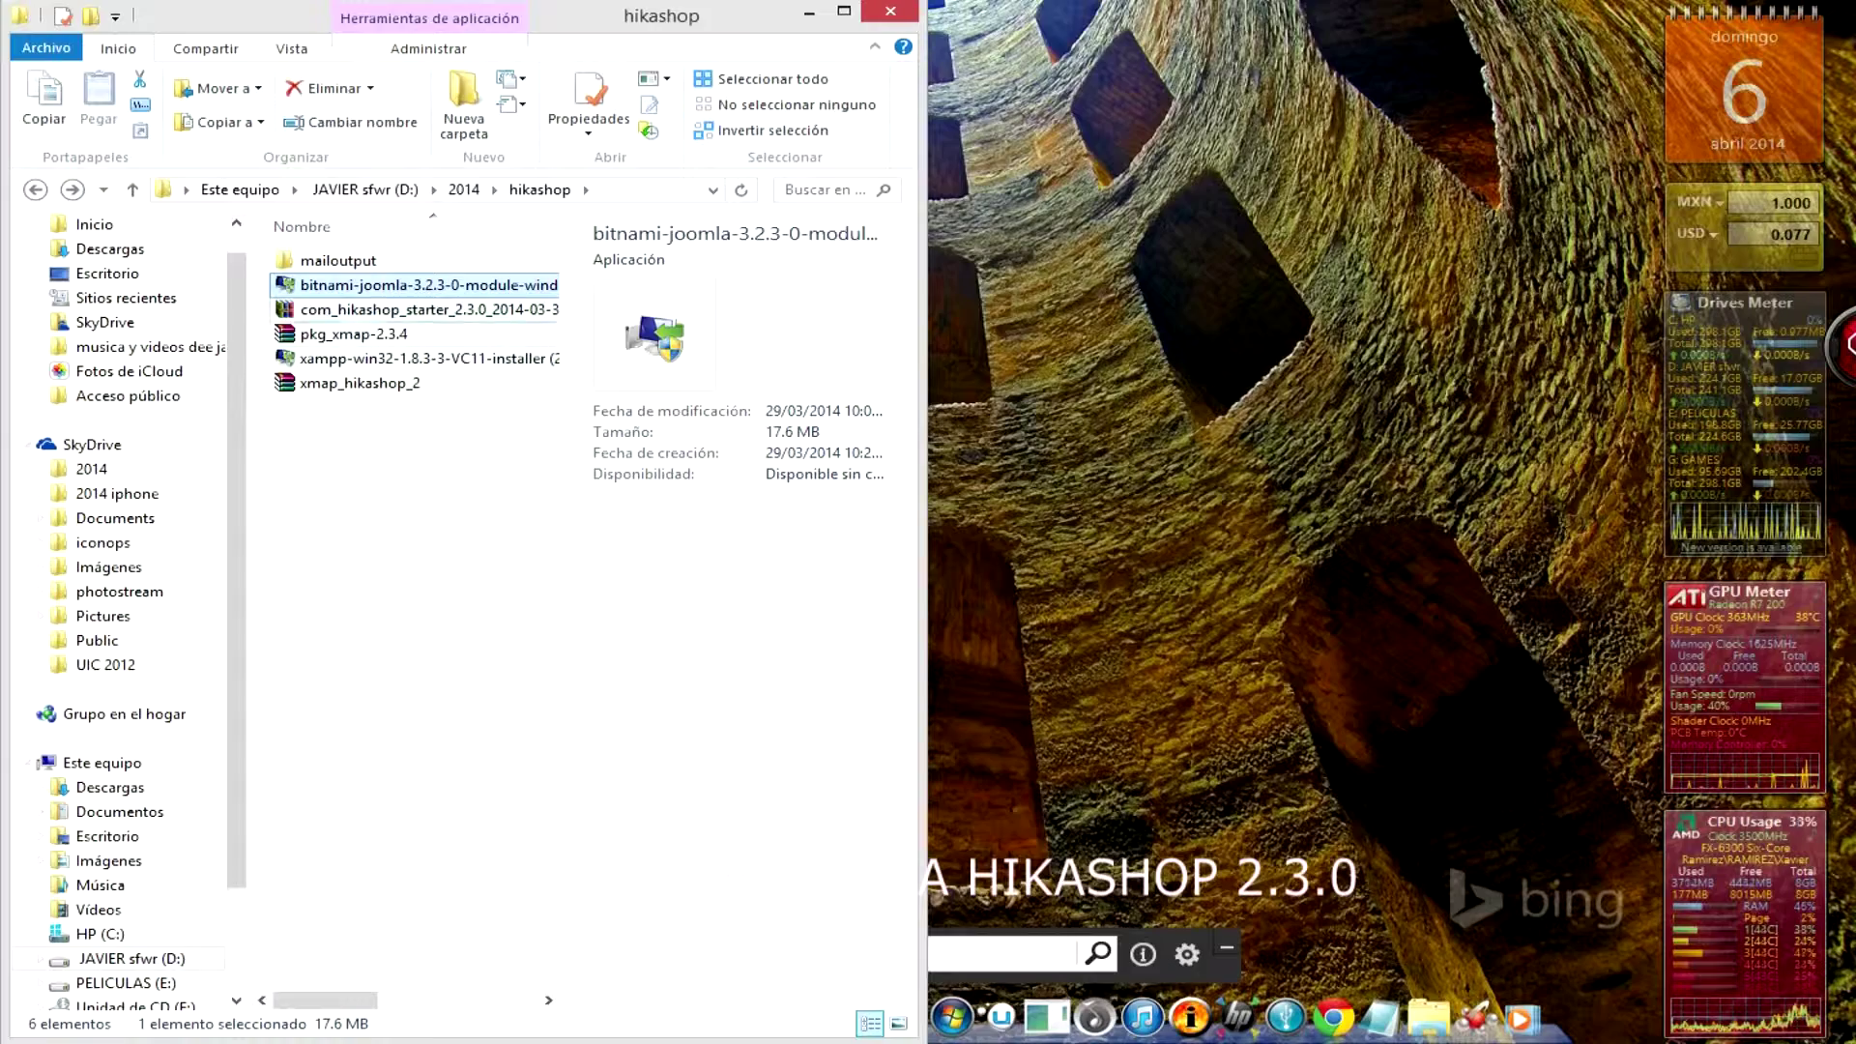
pyautogui.press('super+Down')
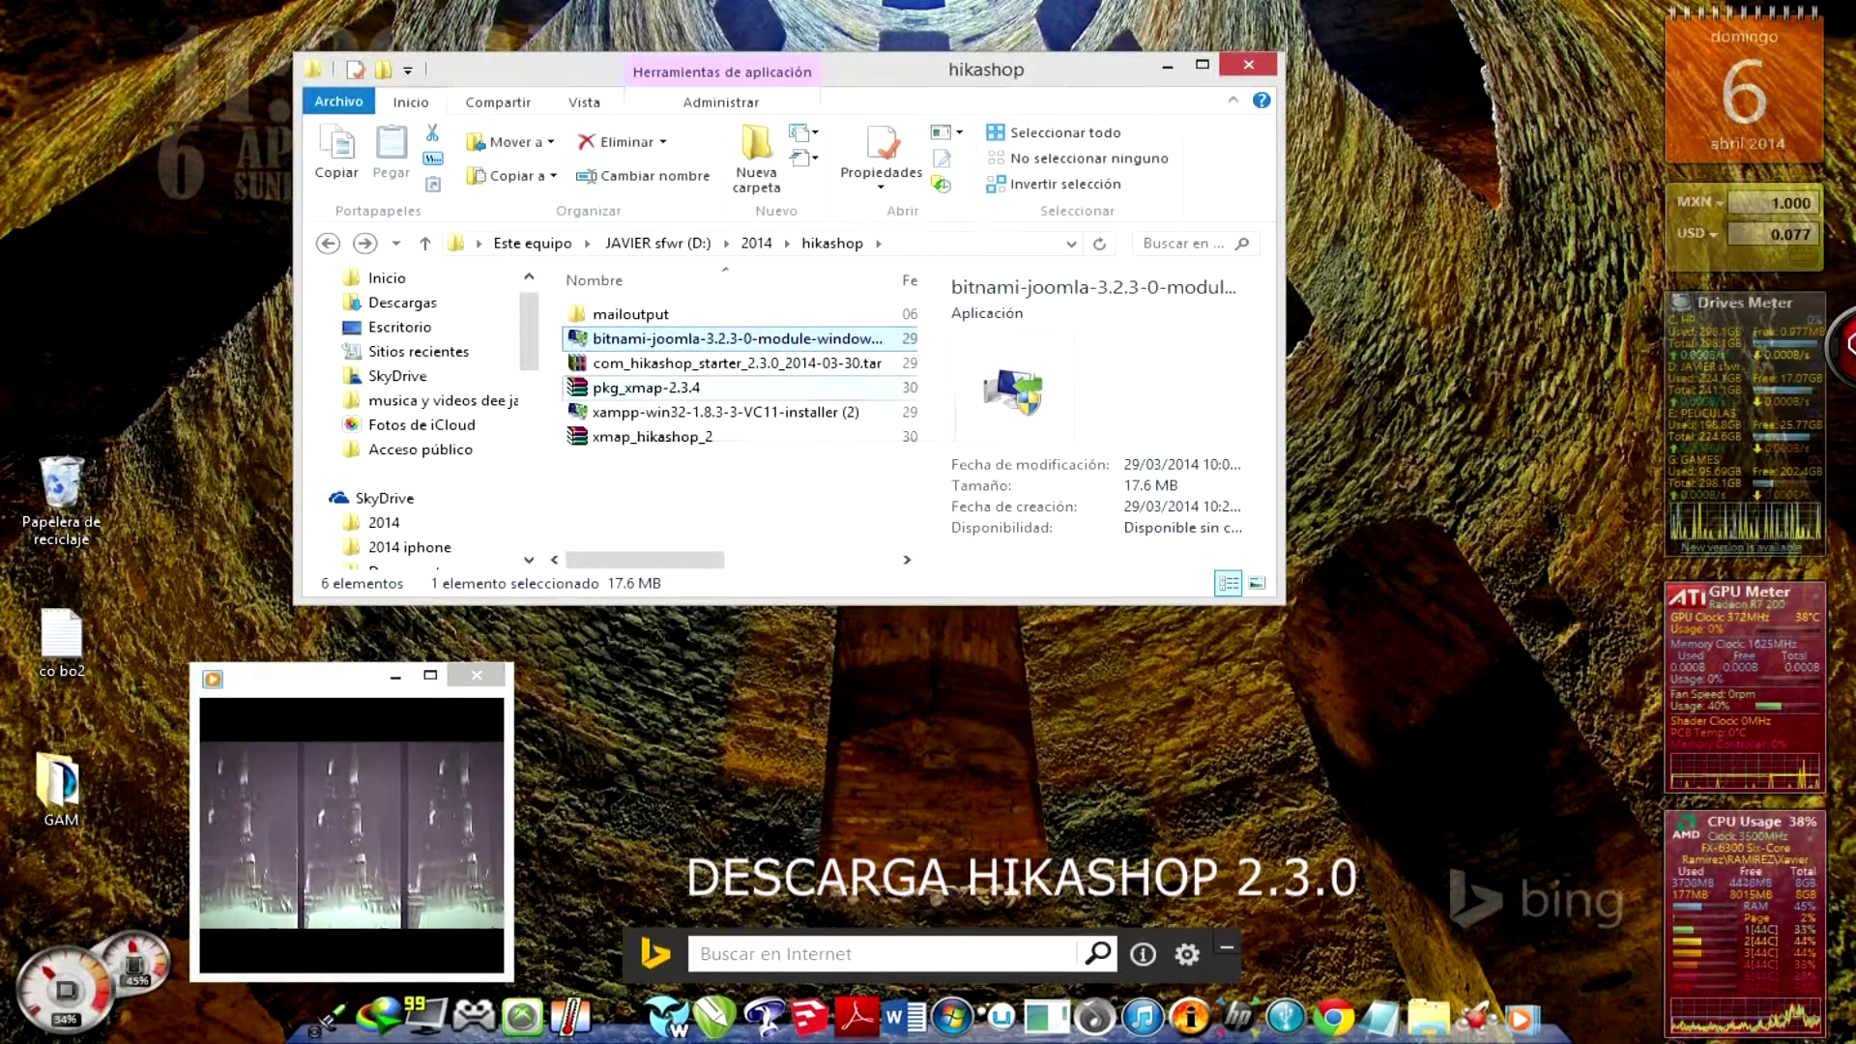
# - Open the HikaShop starter archive in WinZipper and move its window to the right
pyautogui.click(737, 363)
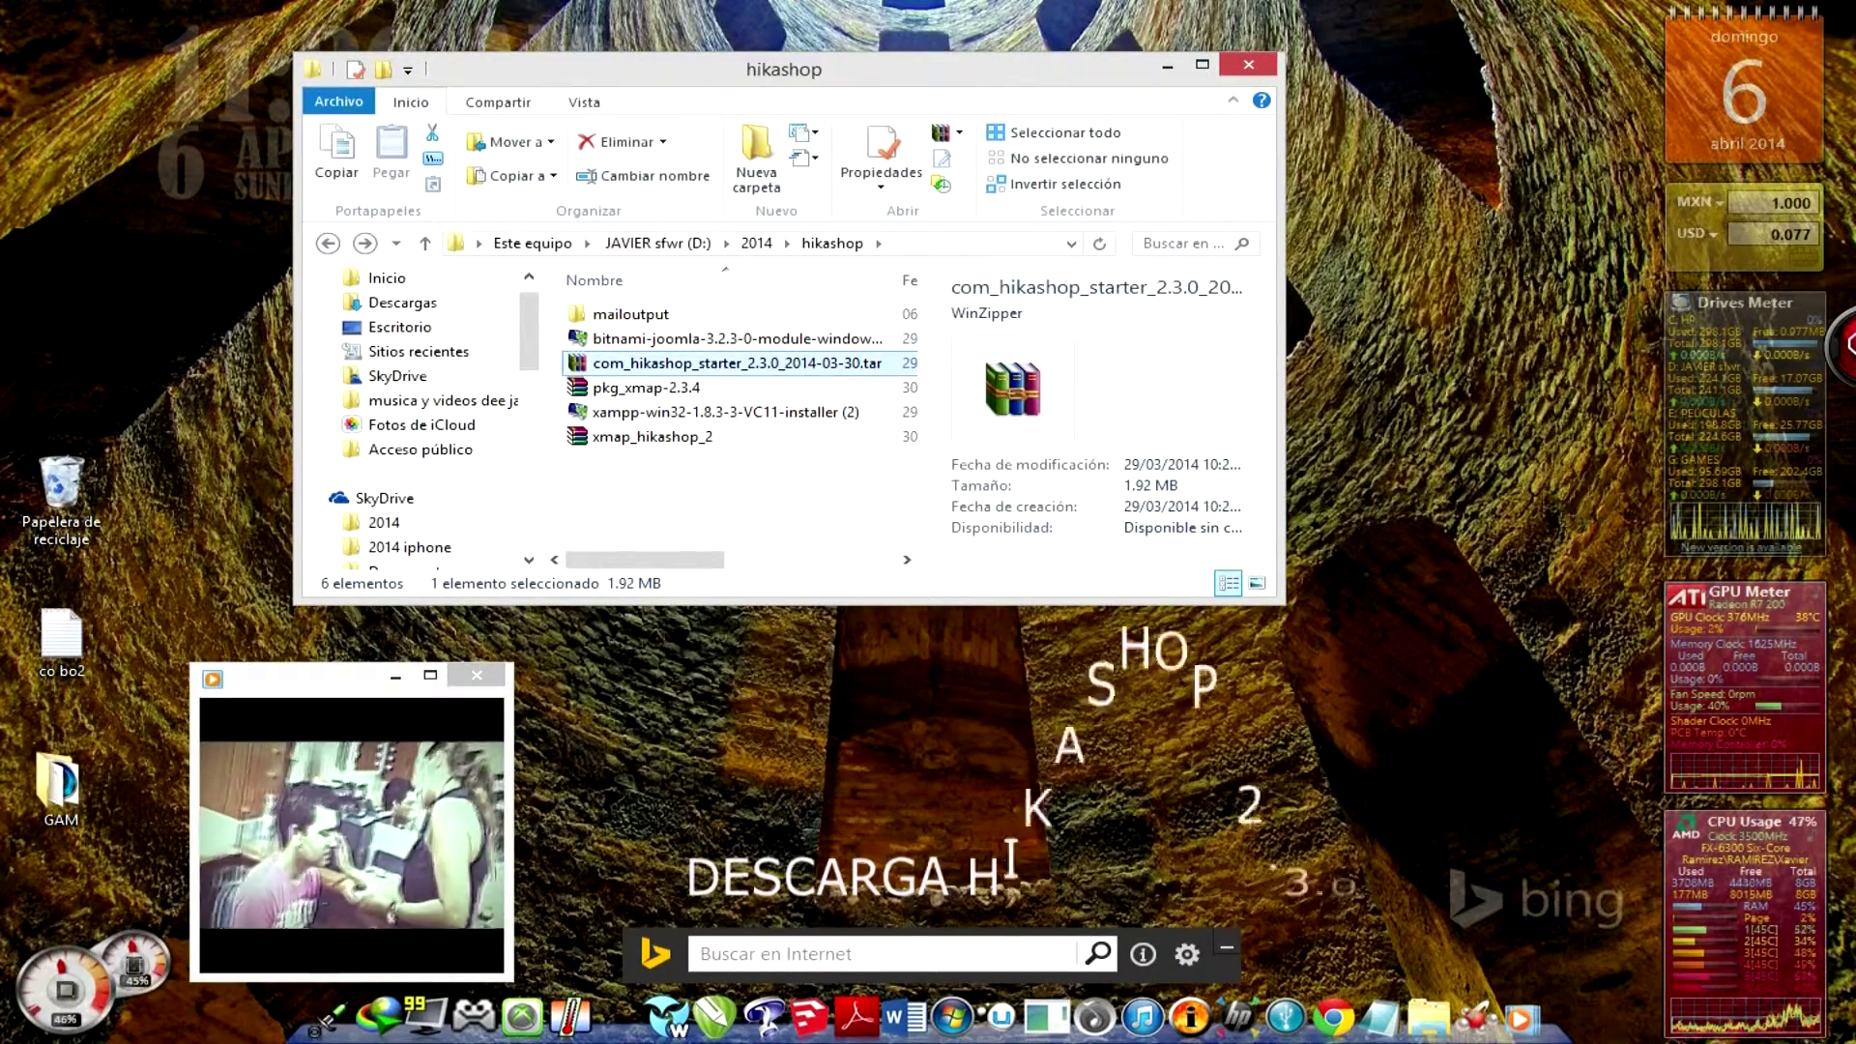
pyautogui.doubleClick(737, 363)
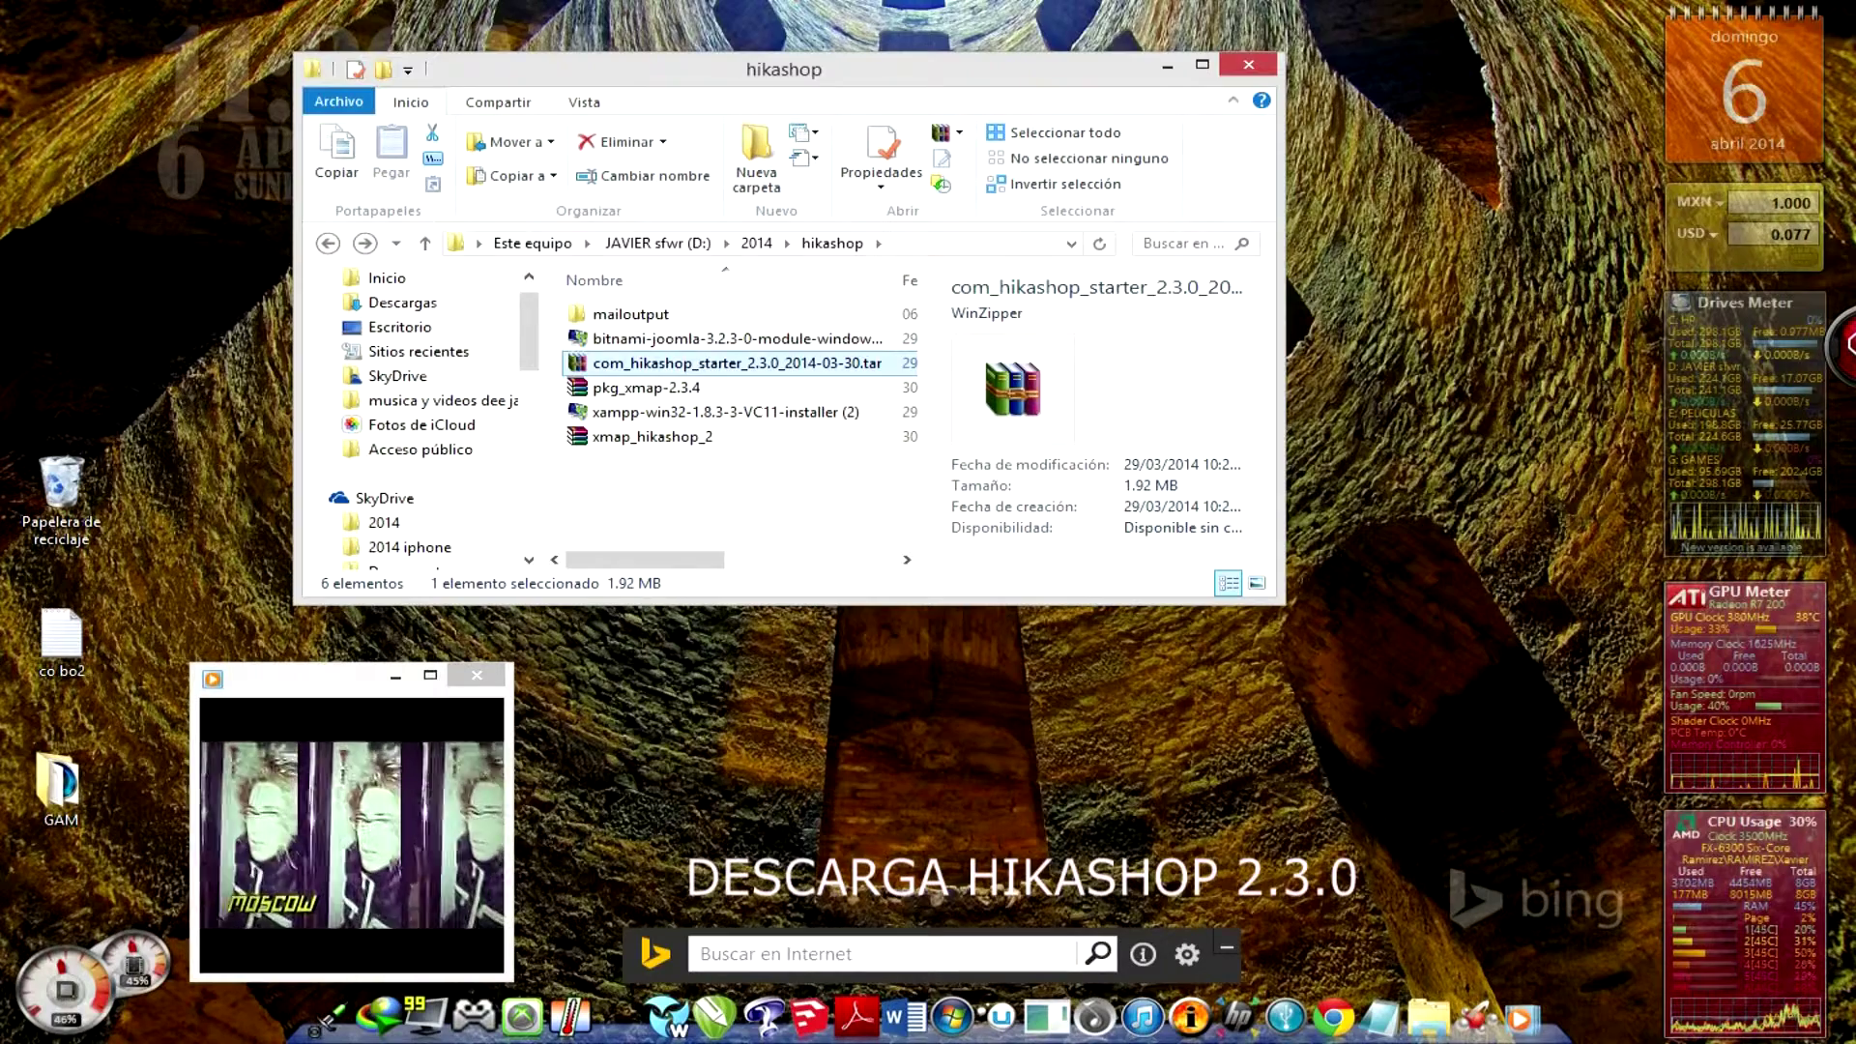
pyautogui.moveTo(1053, 241); pyautogui.dragTo(1302, 277)
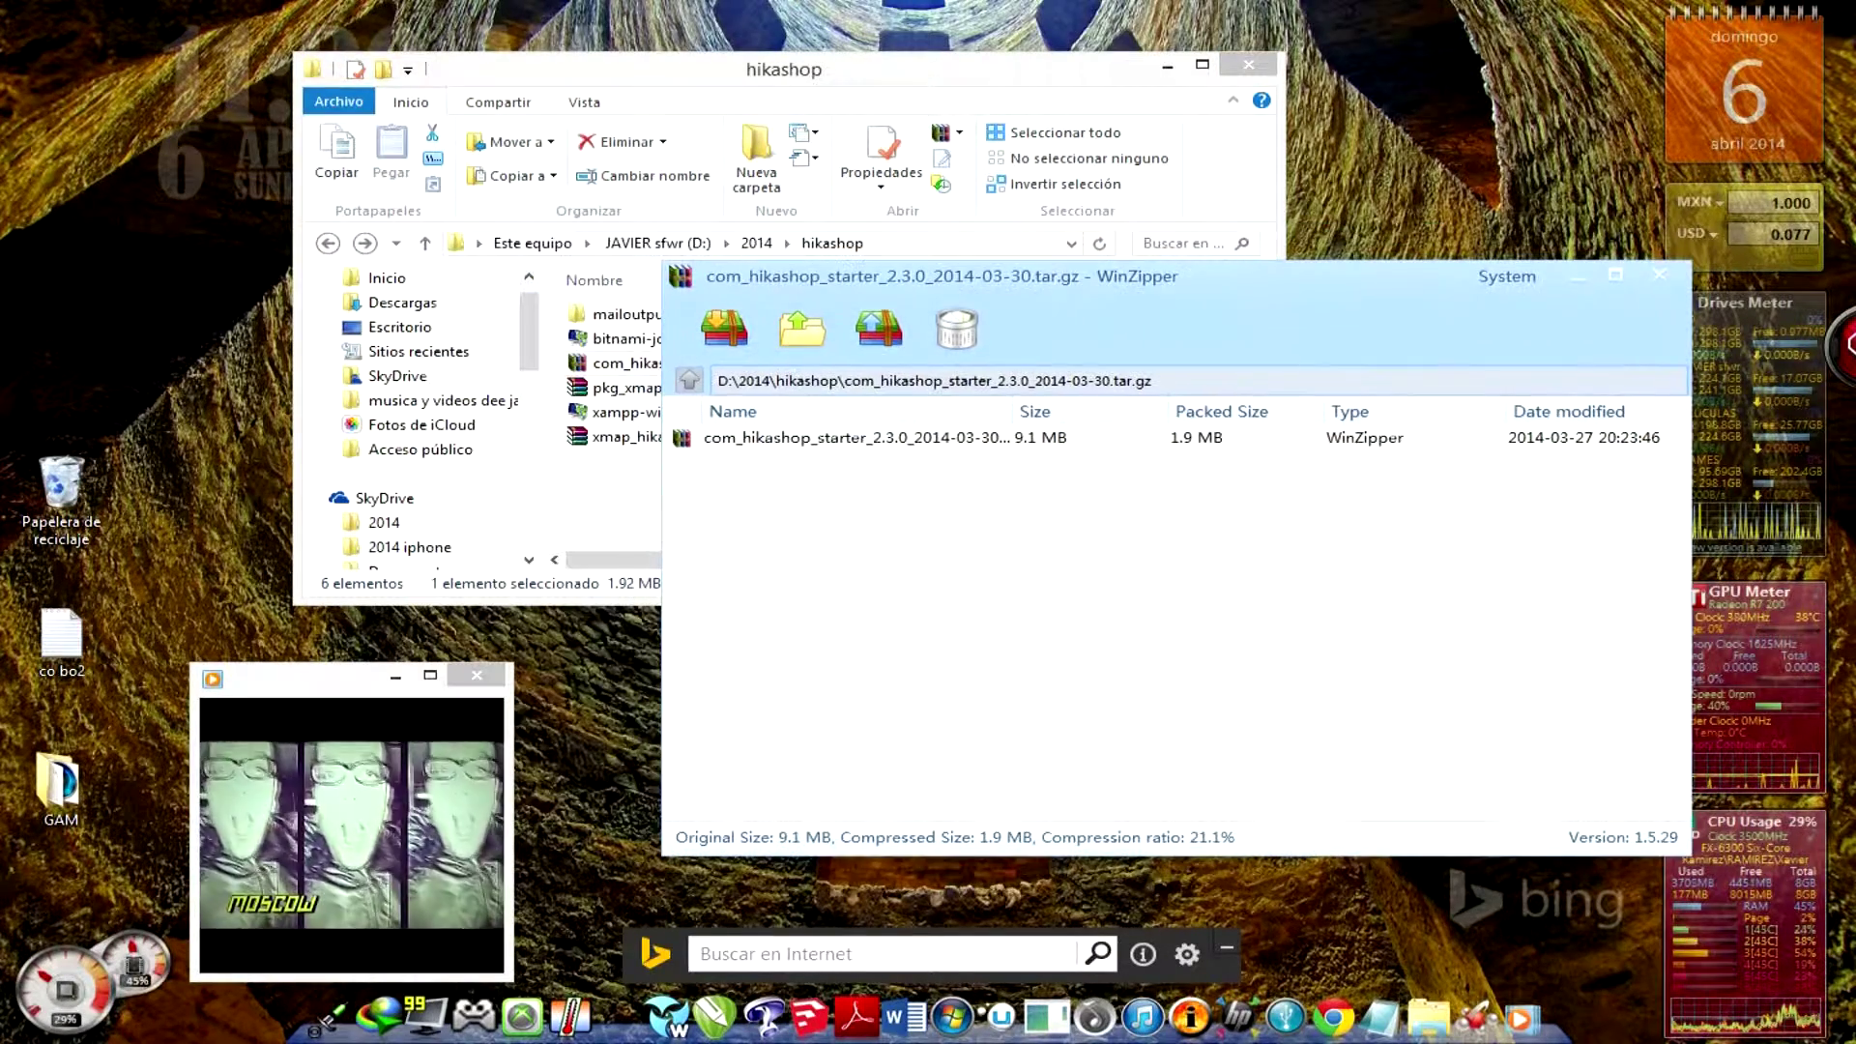
pyautogui.moveTo(904, 280); pyautogui.dragTo(1174, 281)
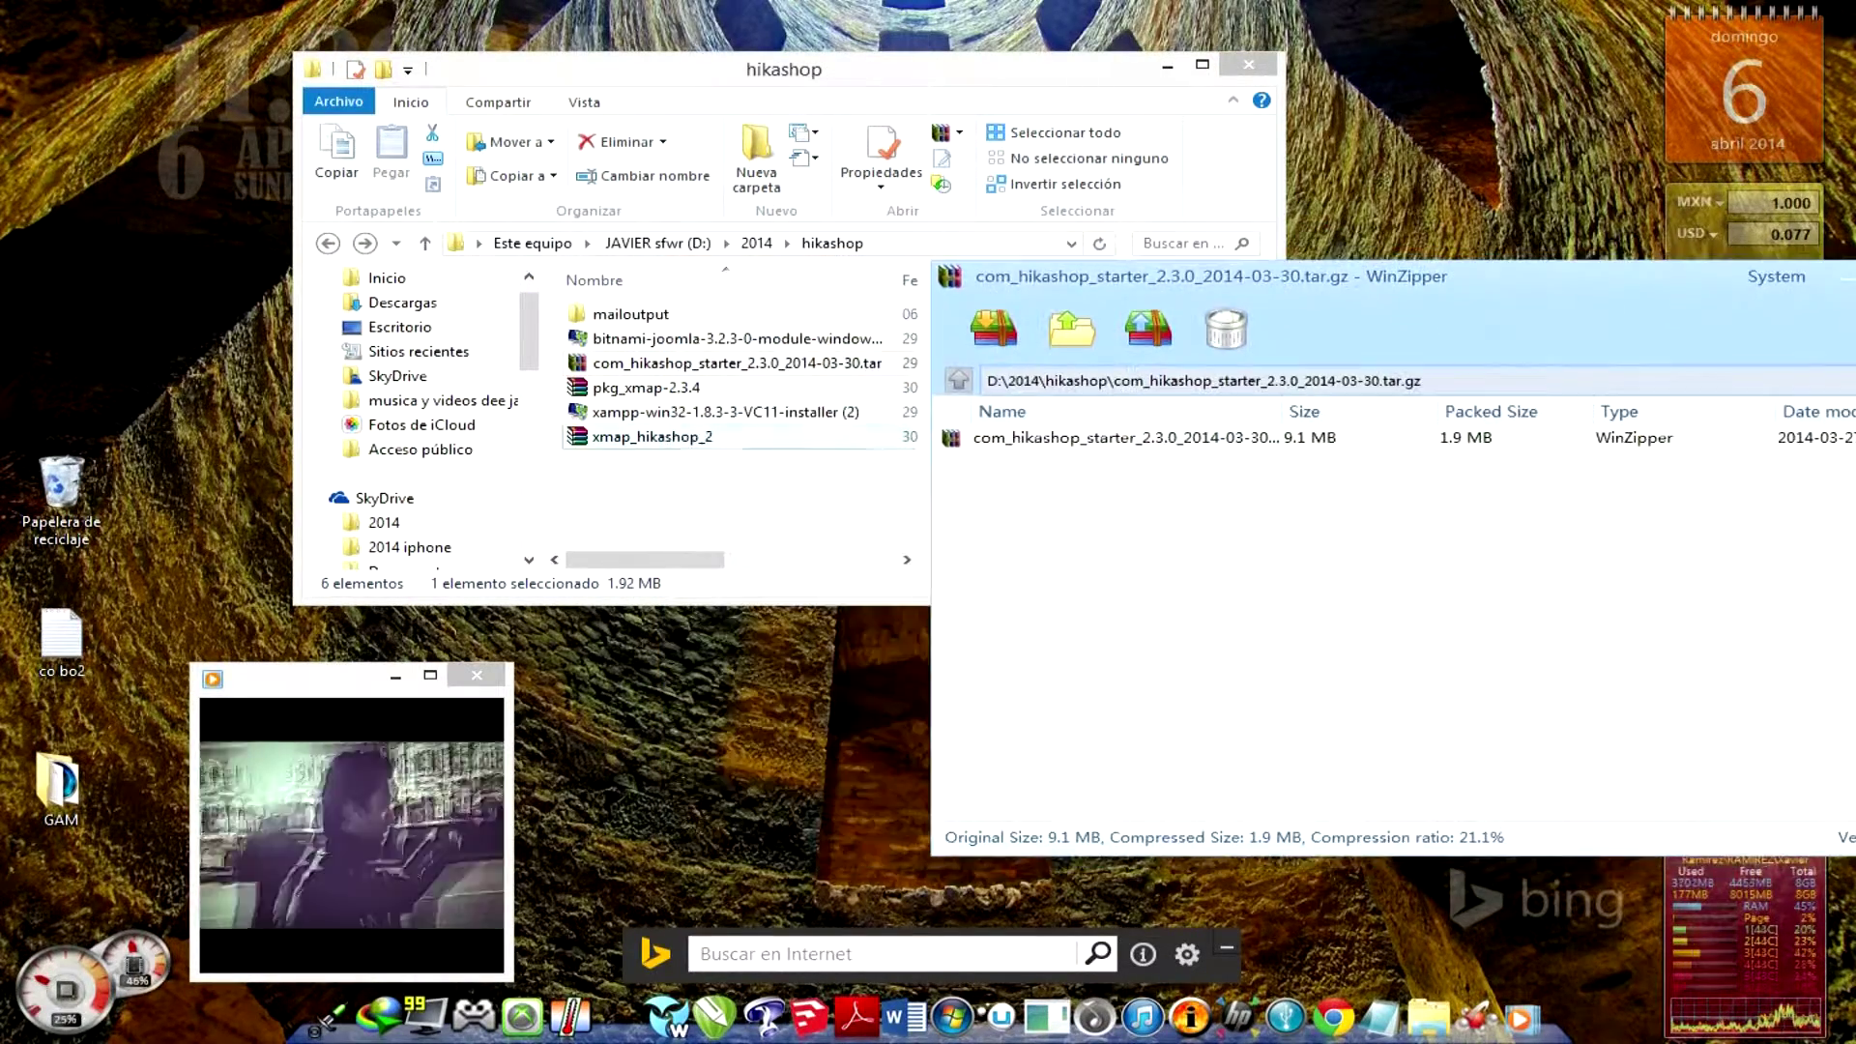
# - Create a new folder named 'hikashop' inside the hikashop folder
pyautogui.rightClick(633, 489)
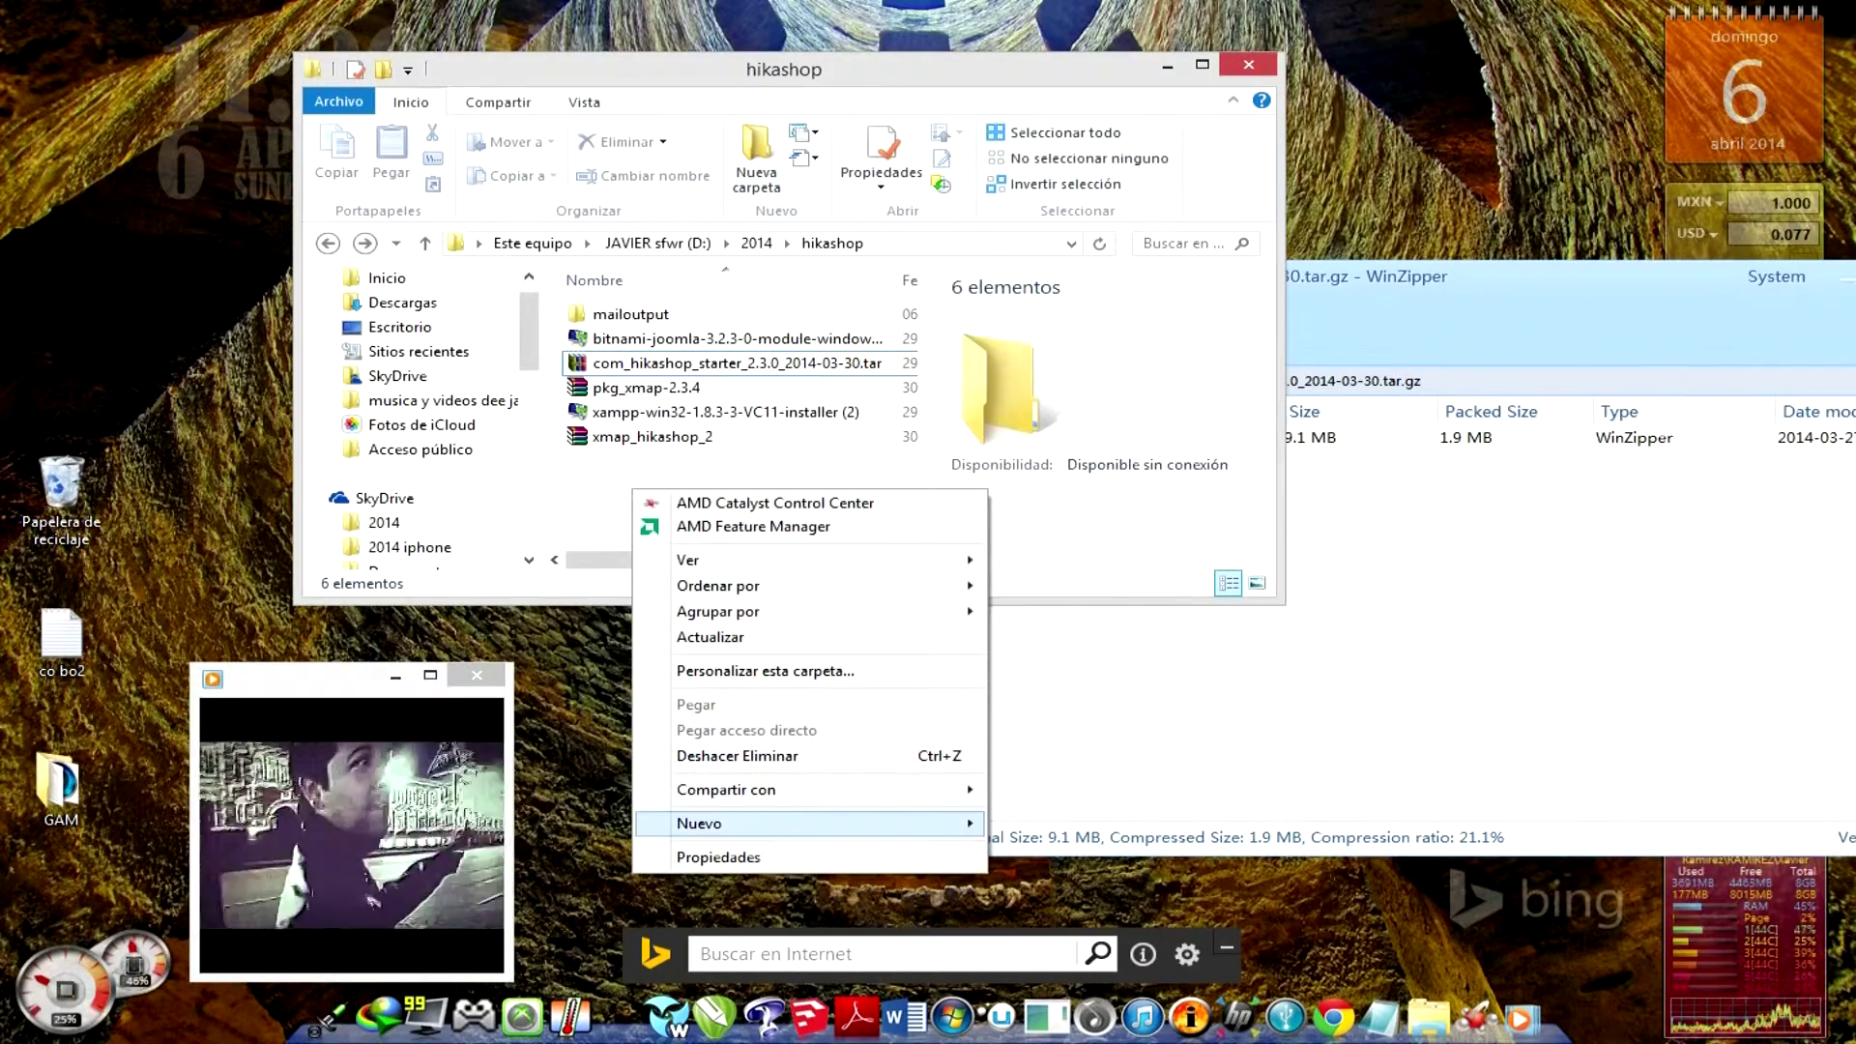
pyautogui.moveTo(734, 823)
pyautogui.click(1052, 533)
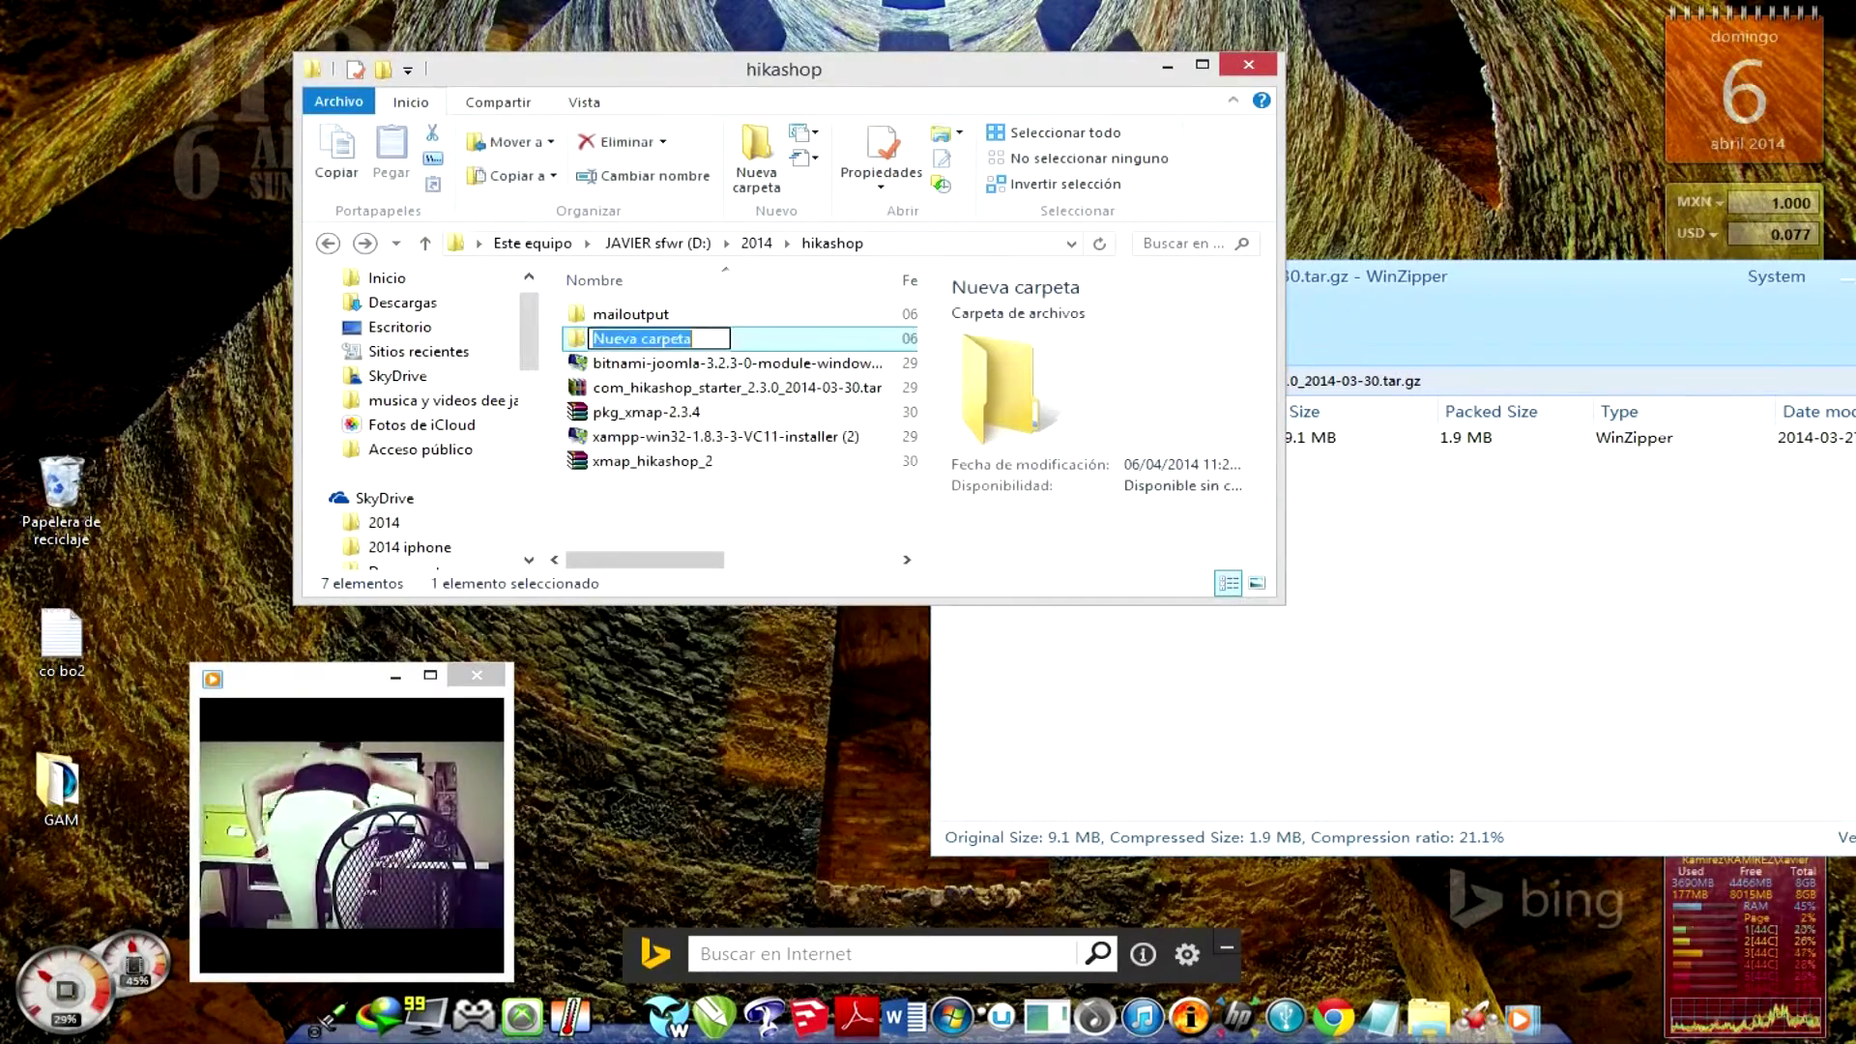
pyautogui.write('hikashoop')
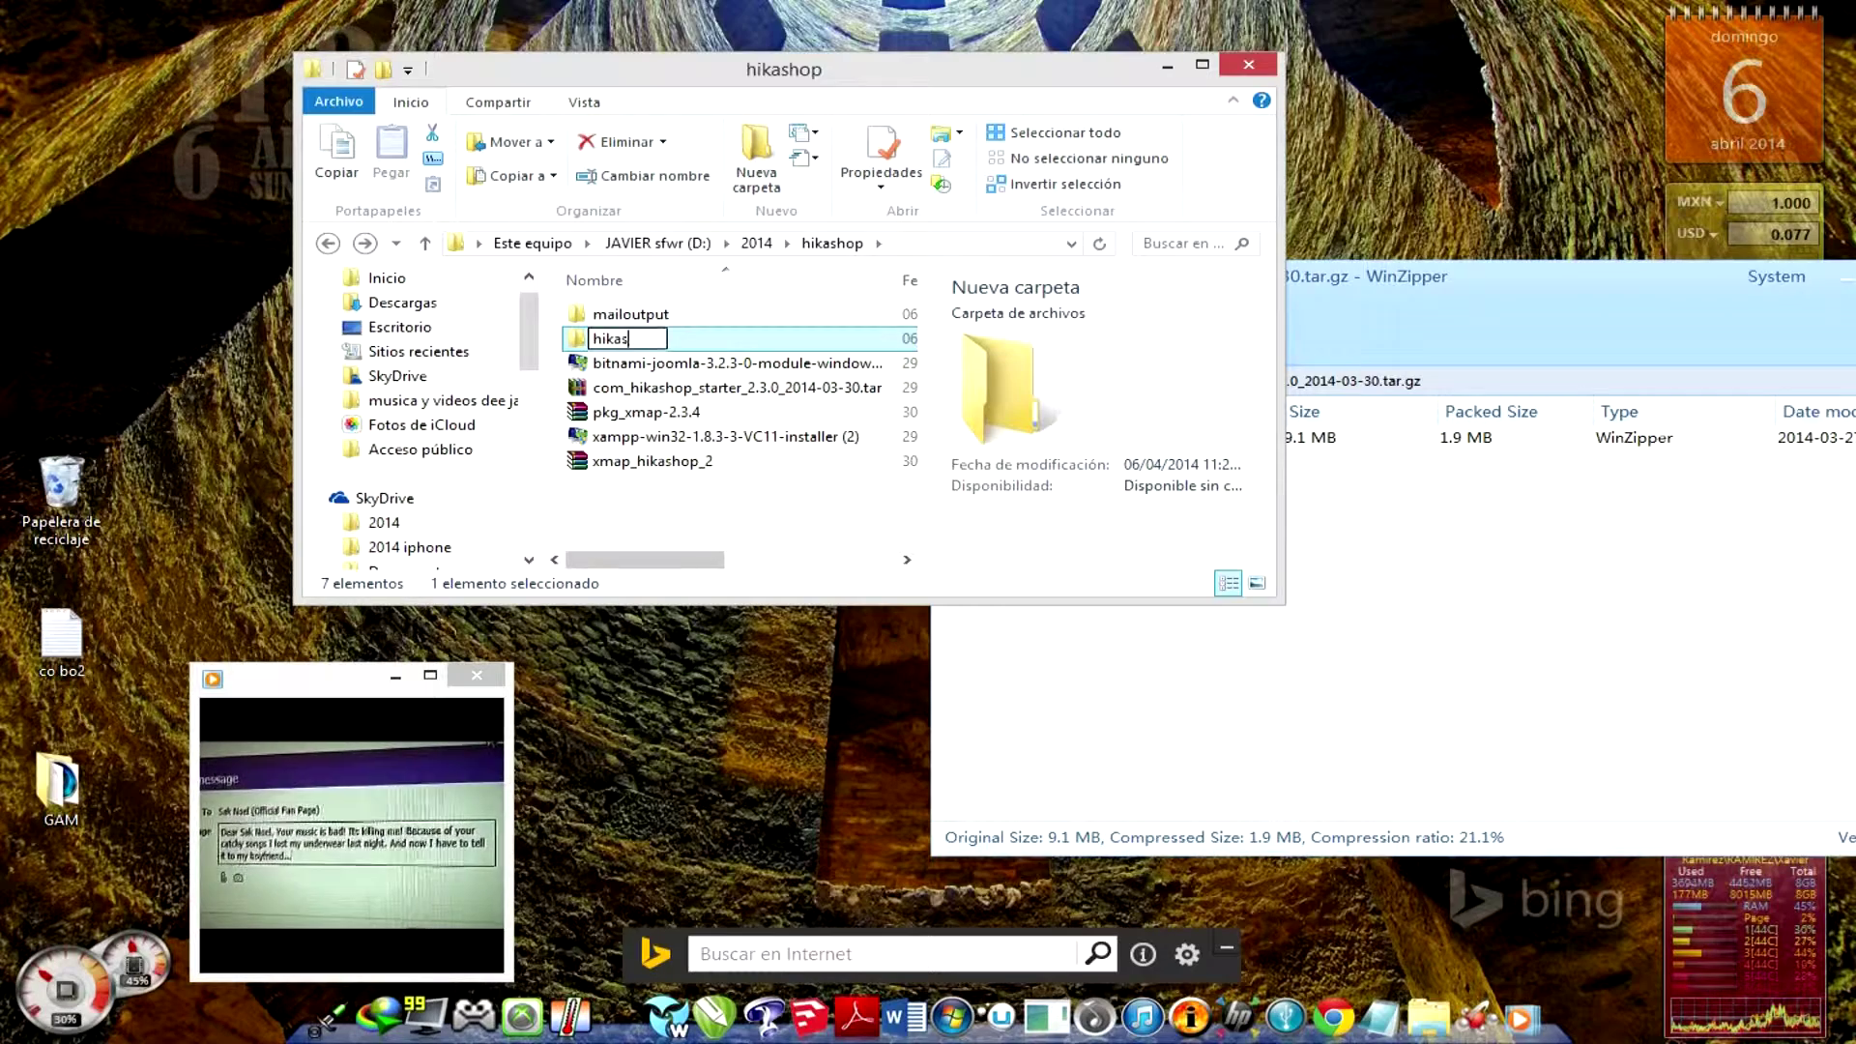
pyautogui.press('BackSpace')
pyautogui.press('BackSpace')
pyautogui.write('p')
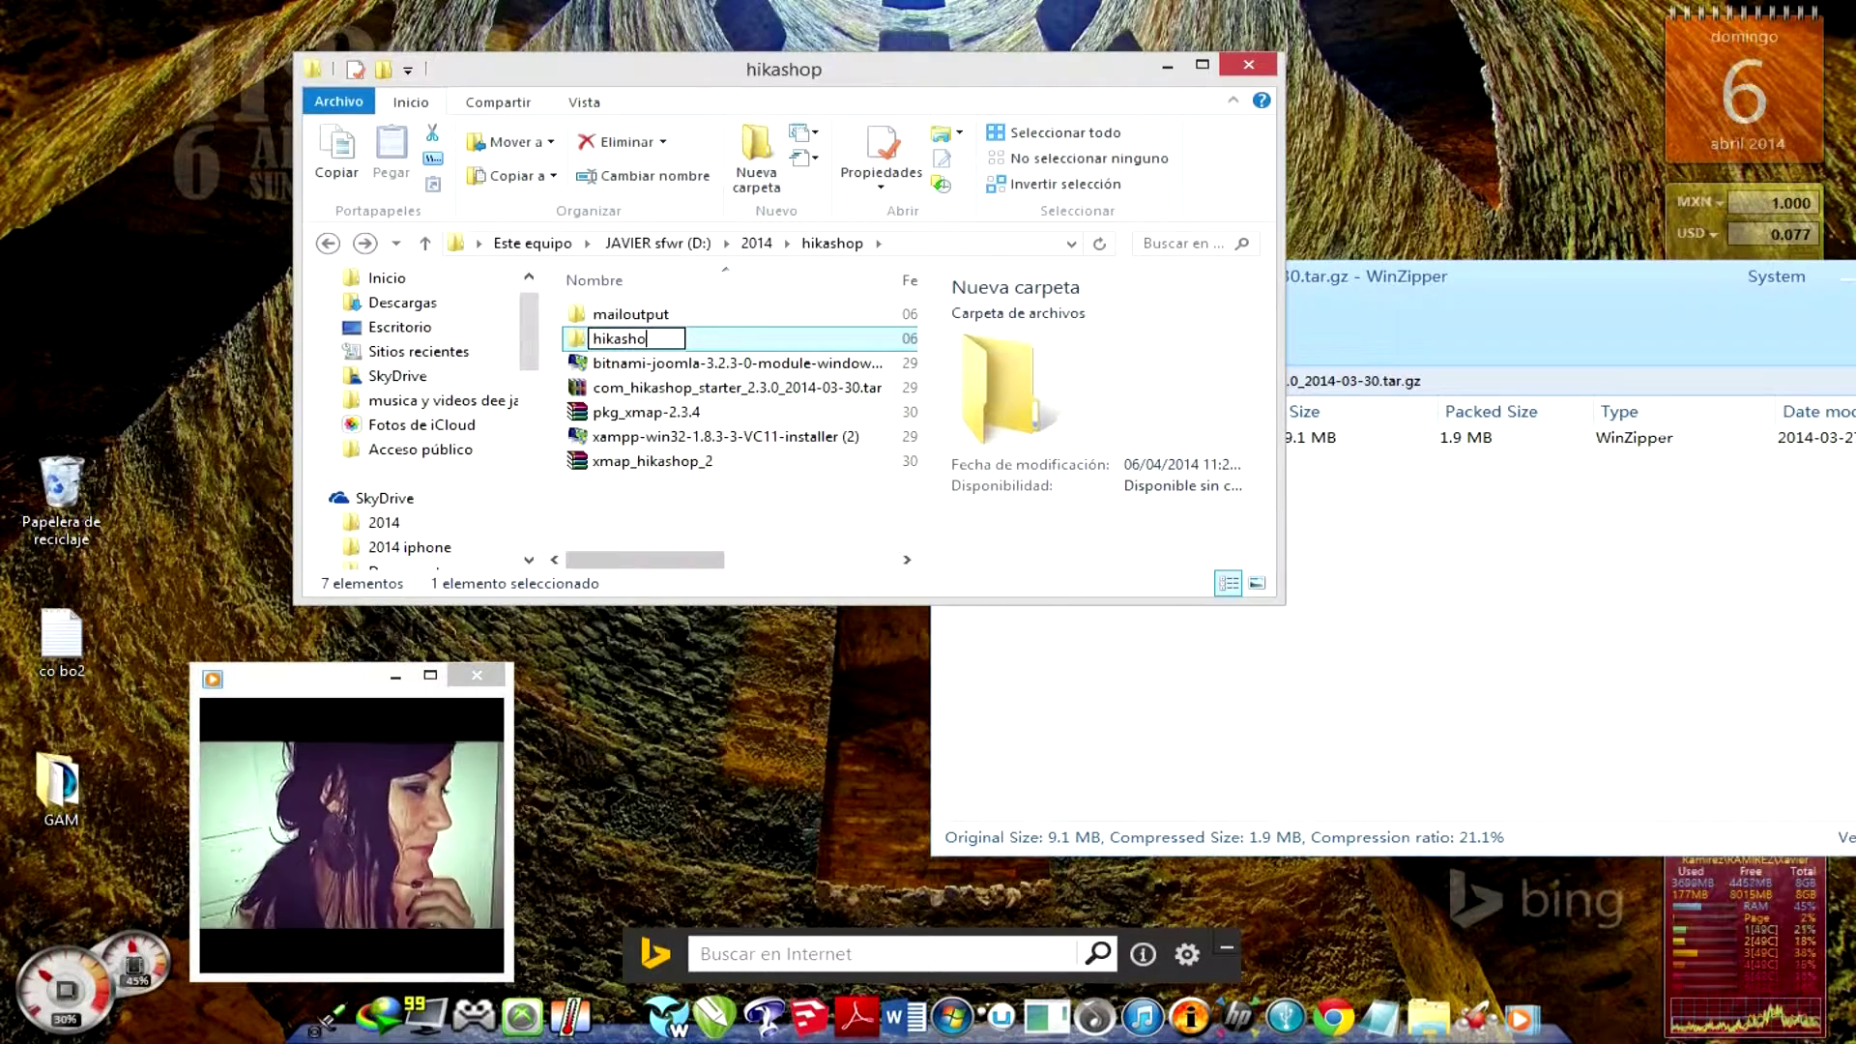
pyautogui.press('Return')
pyautogui.press('Return')
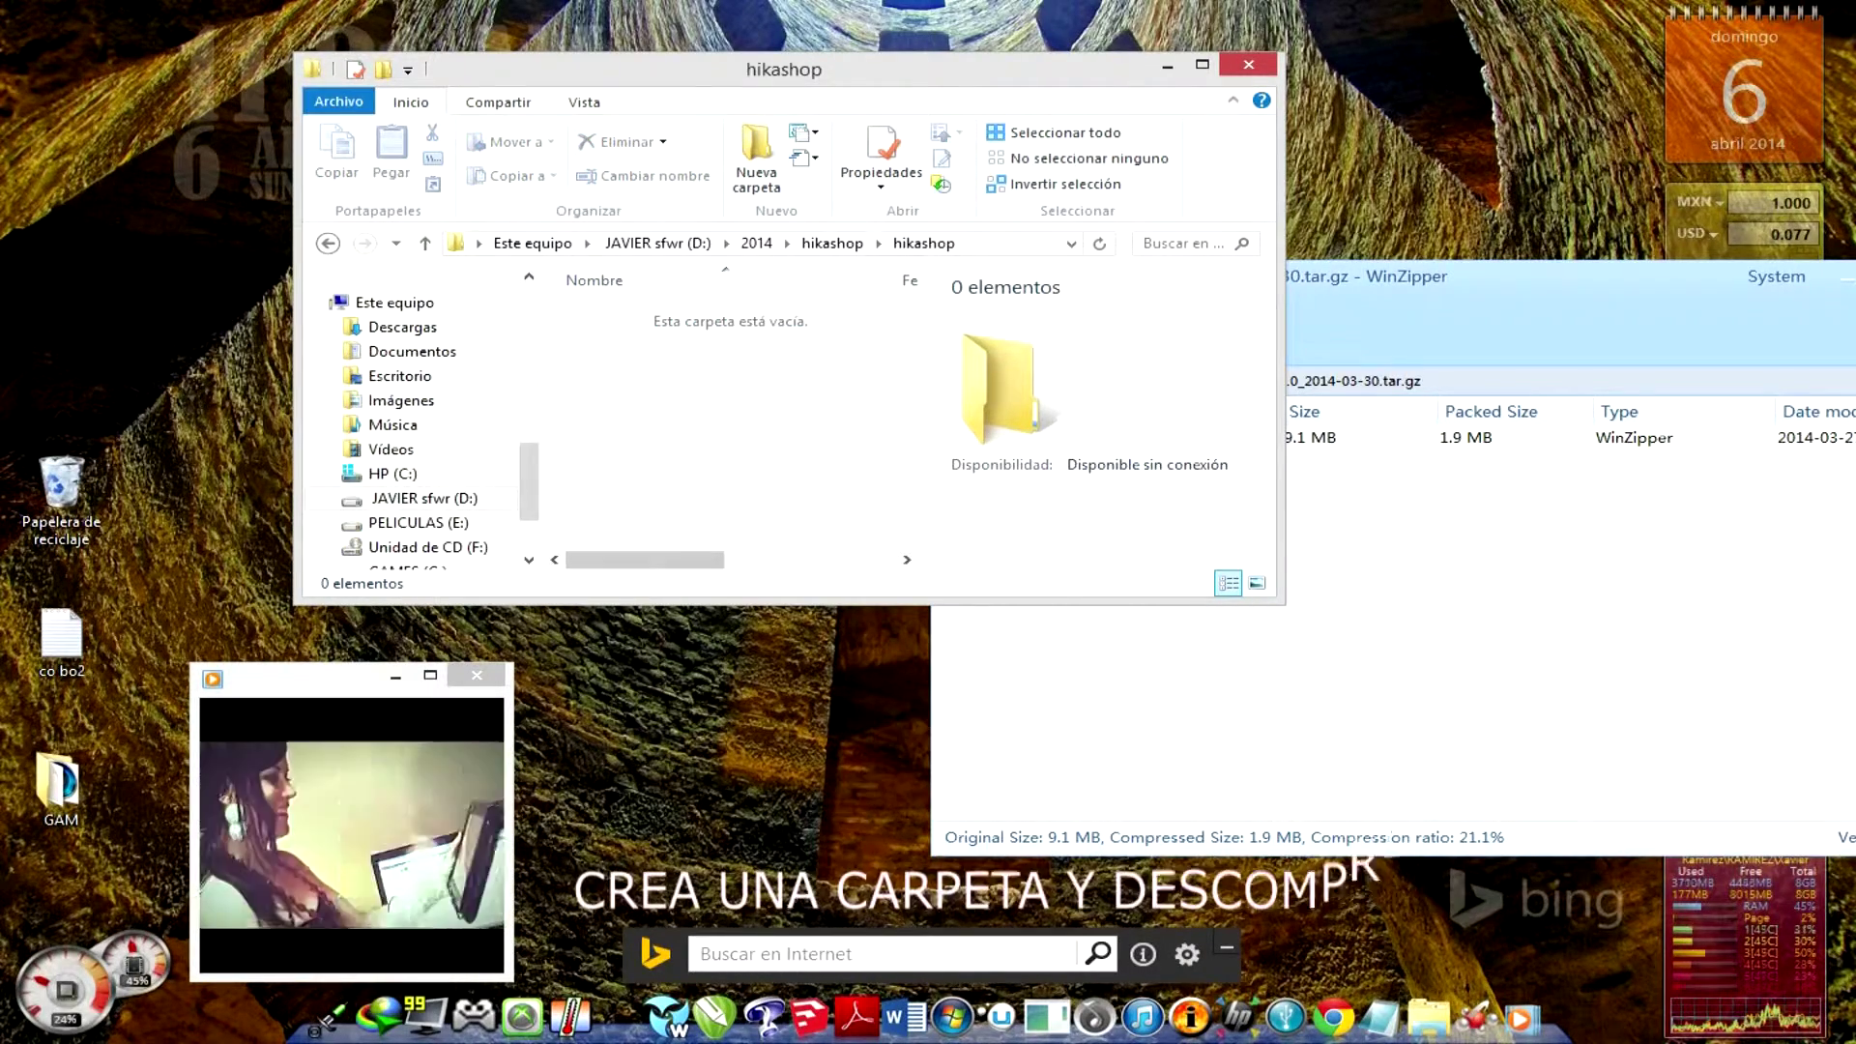
# - Extract the HikaShop tar.gz archive into D:\2014\hikashop\hikashop
pyautogui.click(1353, 437)
pyautogui.click(993, 329)
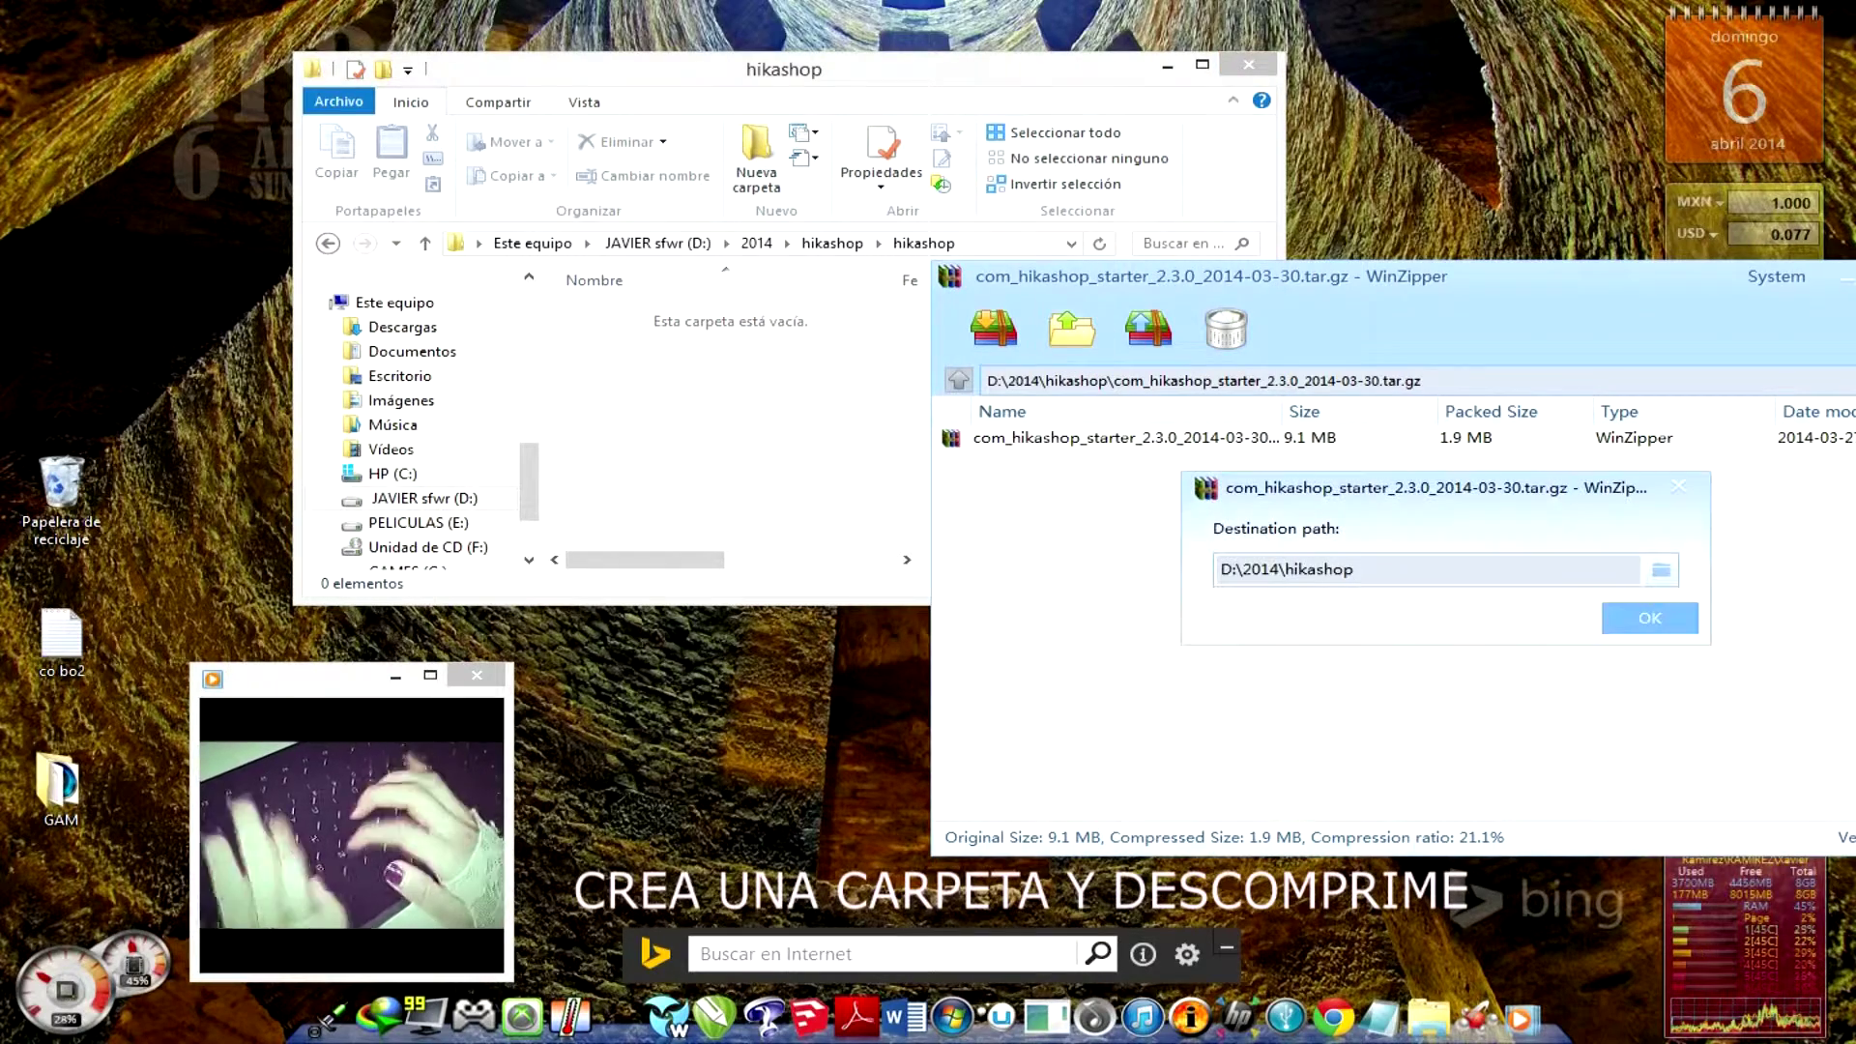
pyautogui.click(1660, 570)
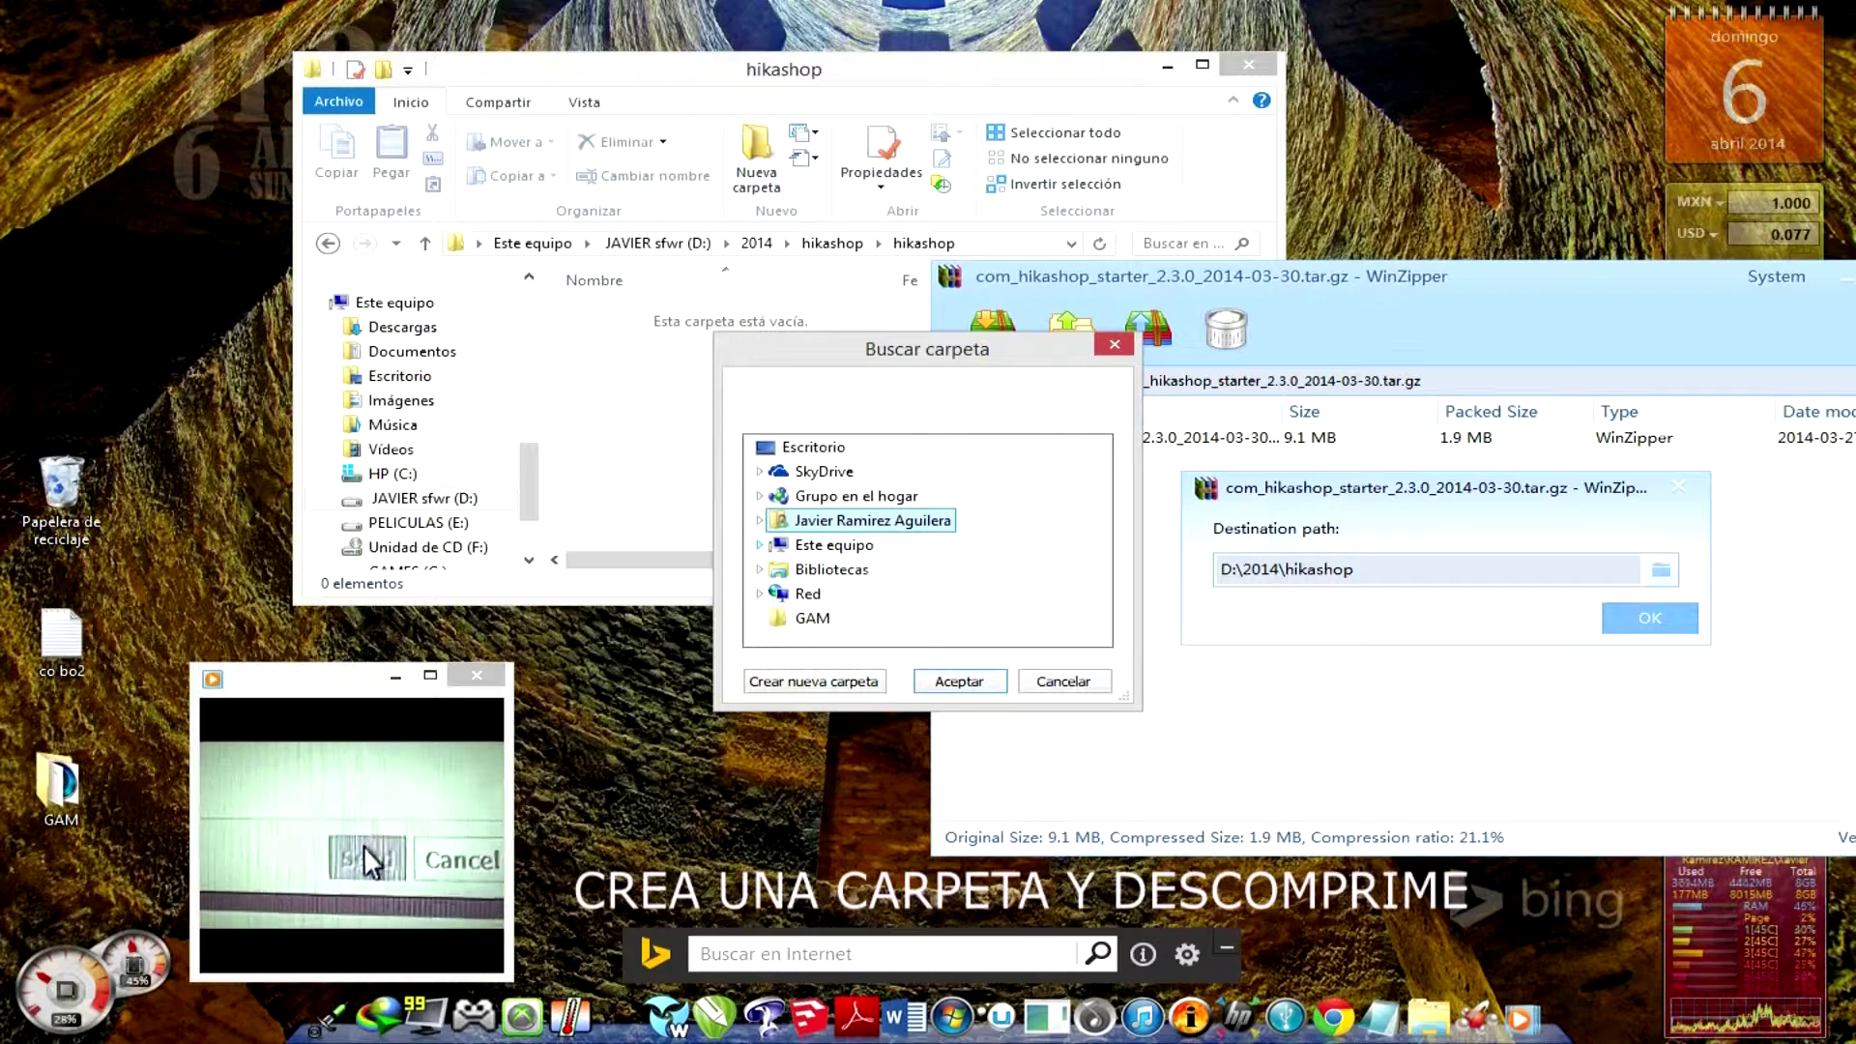
pyautogui.click(760, 545)
pyautogui.scroll(-3, 770, 545)
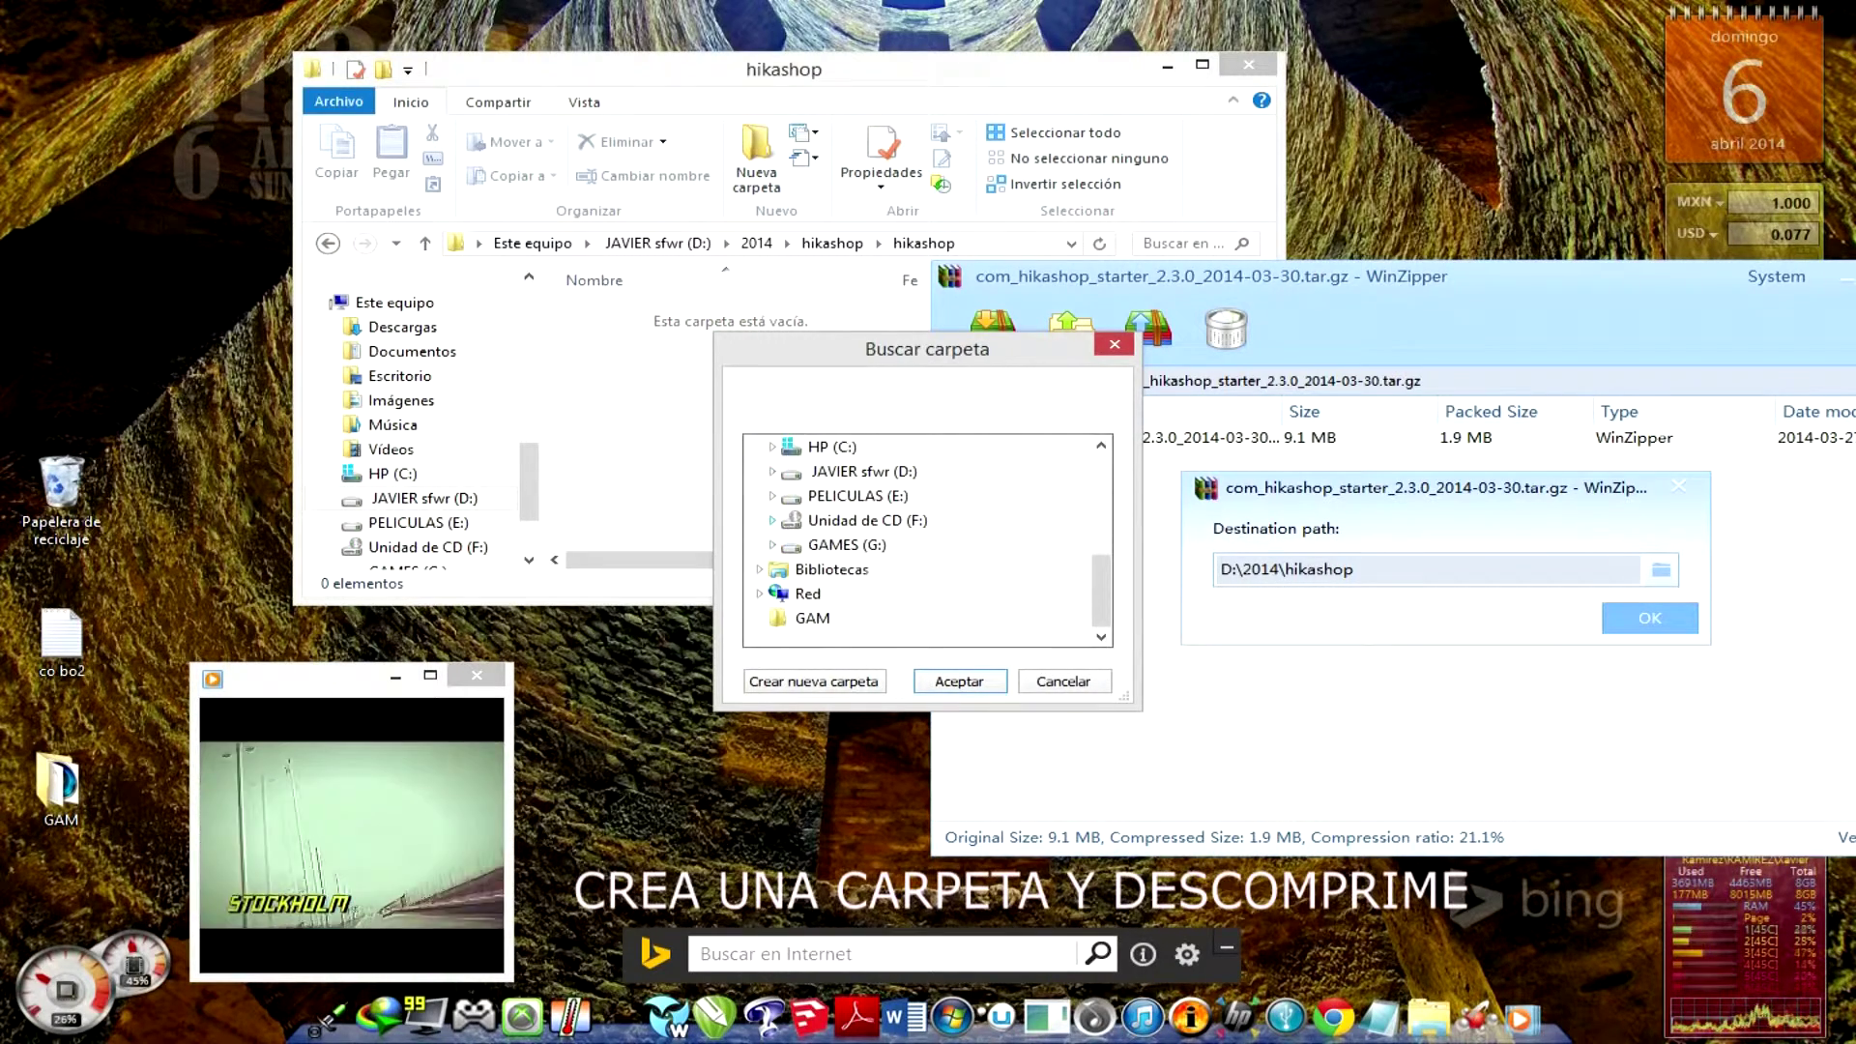
pyautogui.click(772, 472)
pyautogui.click(784, 496)
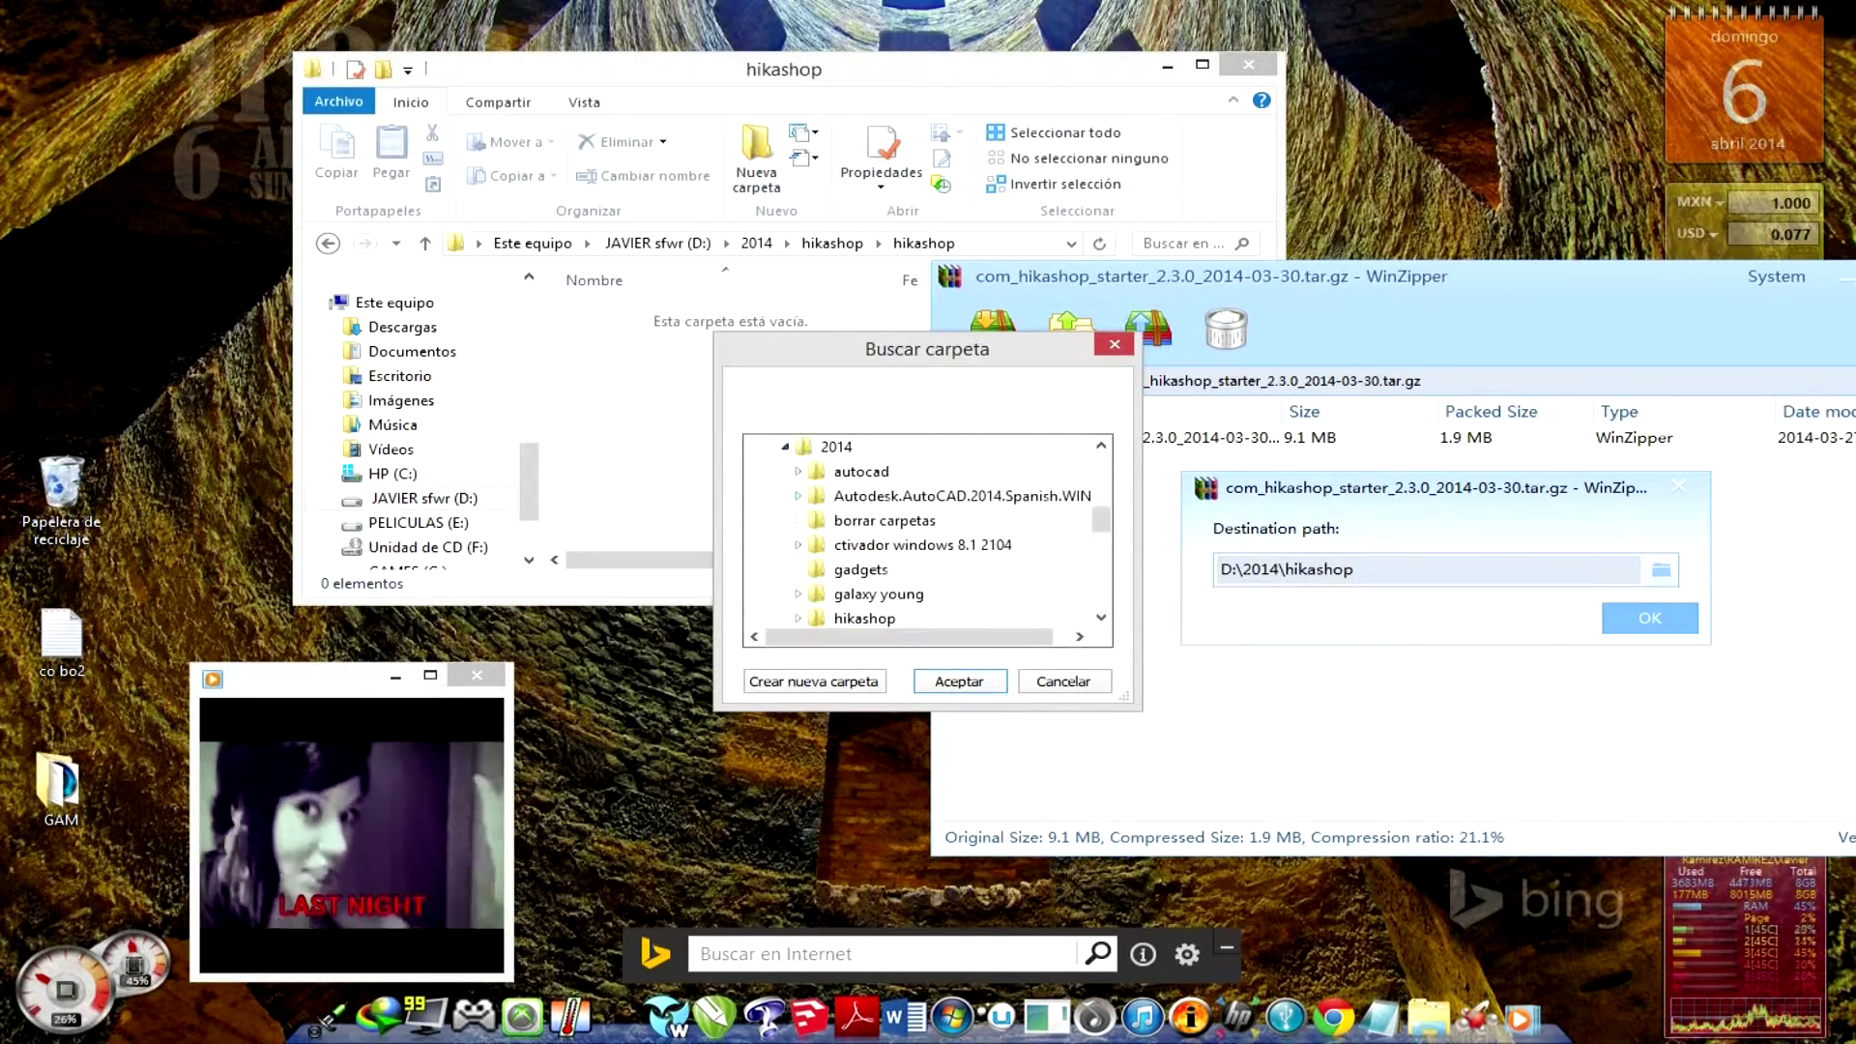
pyautogui.scroll(-1, 798, 545)
pyautogui.click(798, 545)
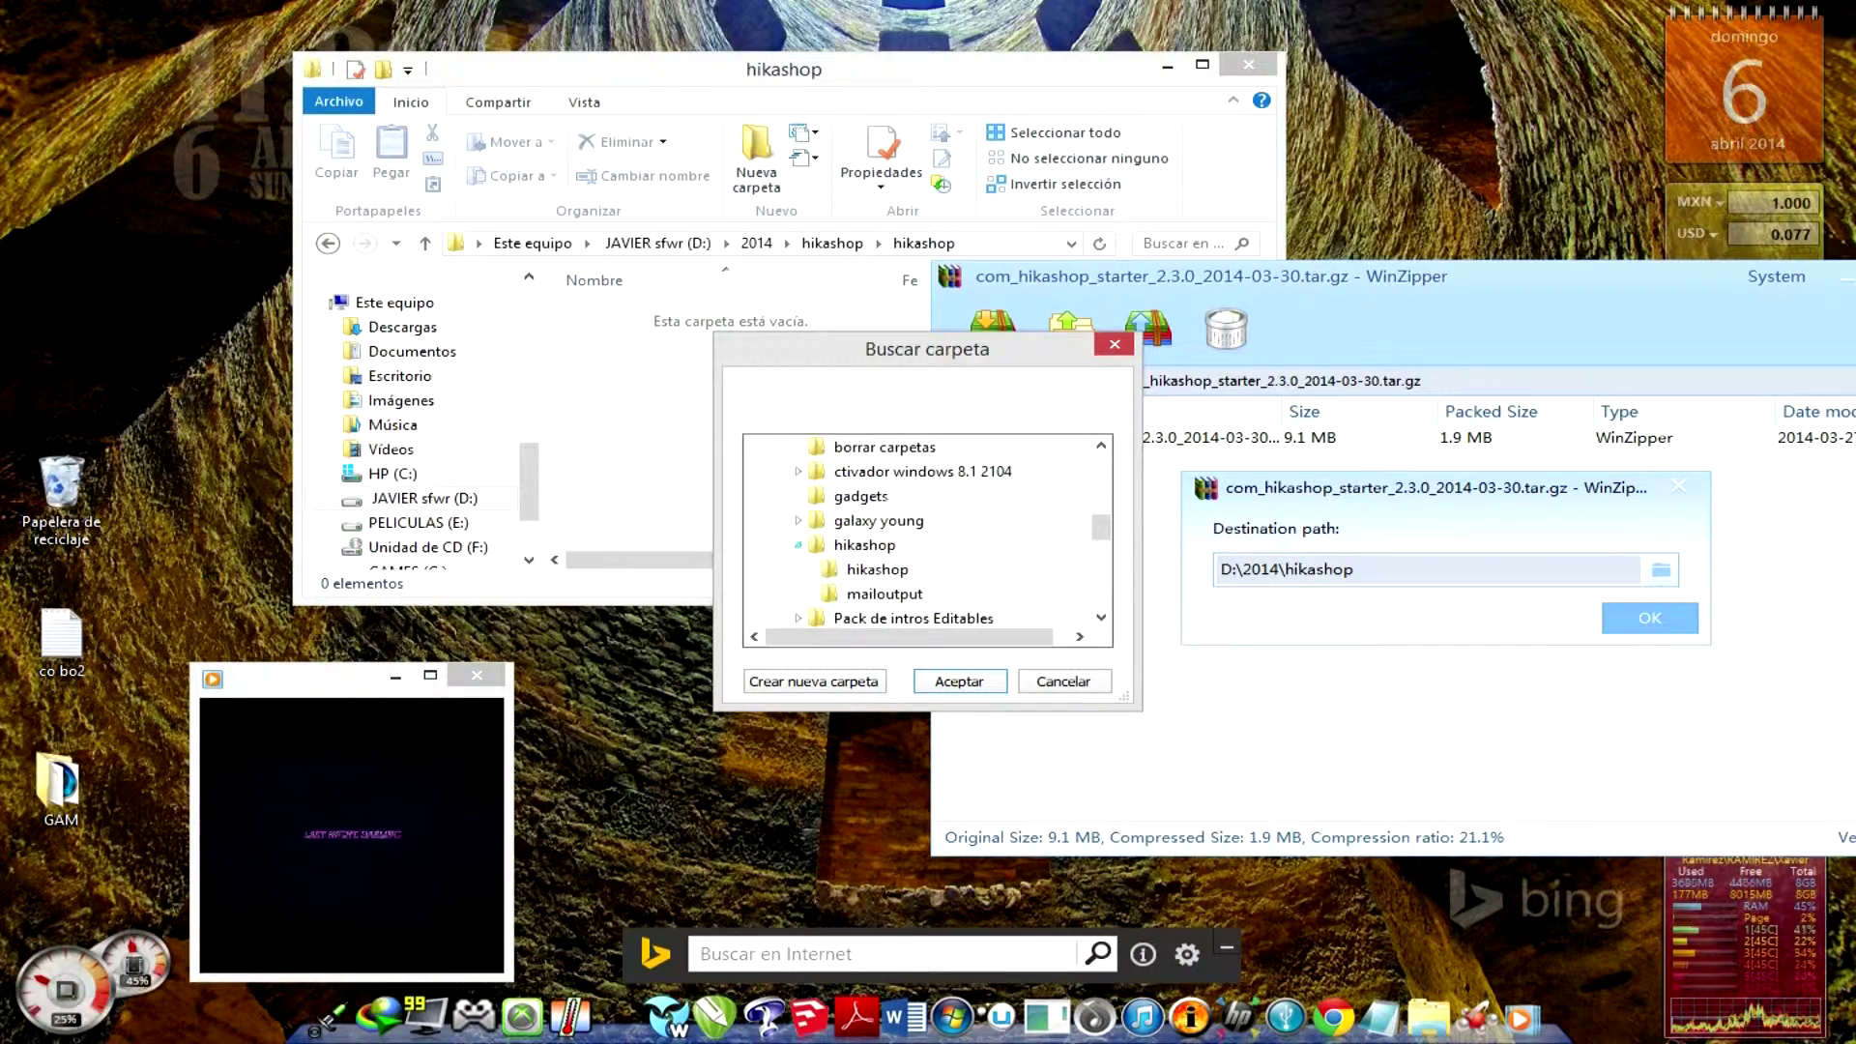
pyautogui.scroll(-1, 870, 545)
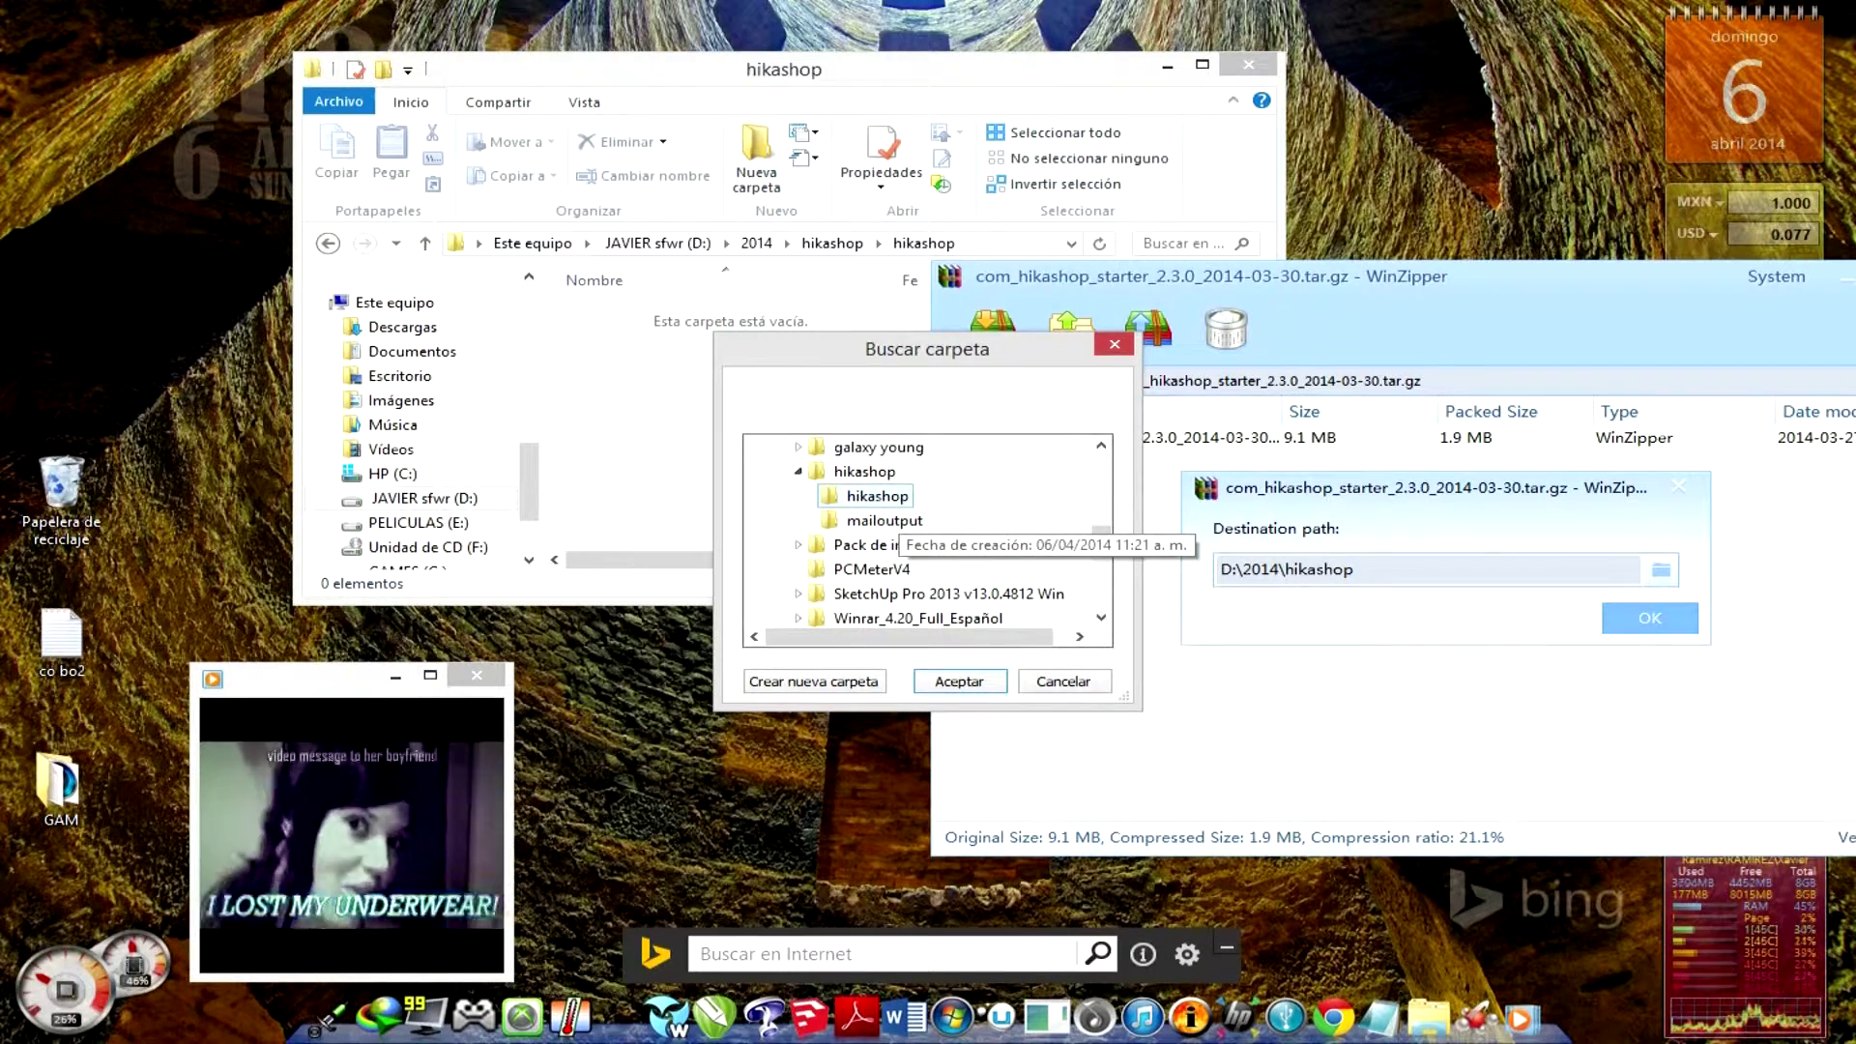
pyautogui.click(877, 495)
pyautogui.click(959, 680)
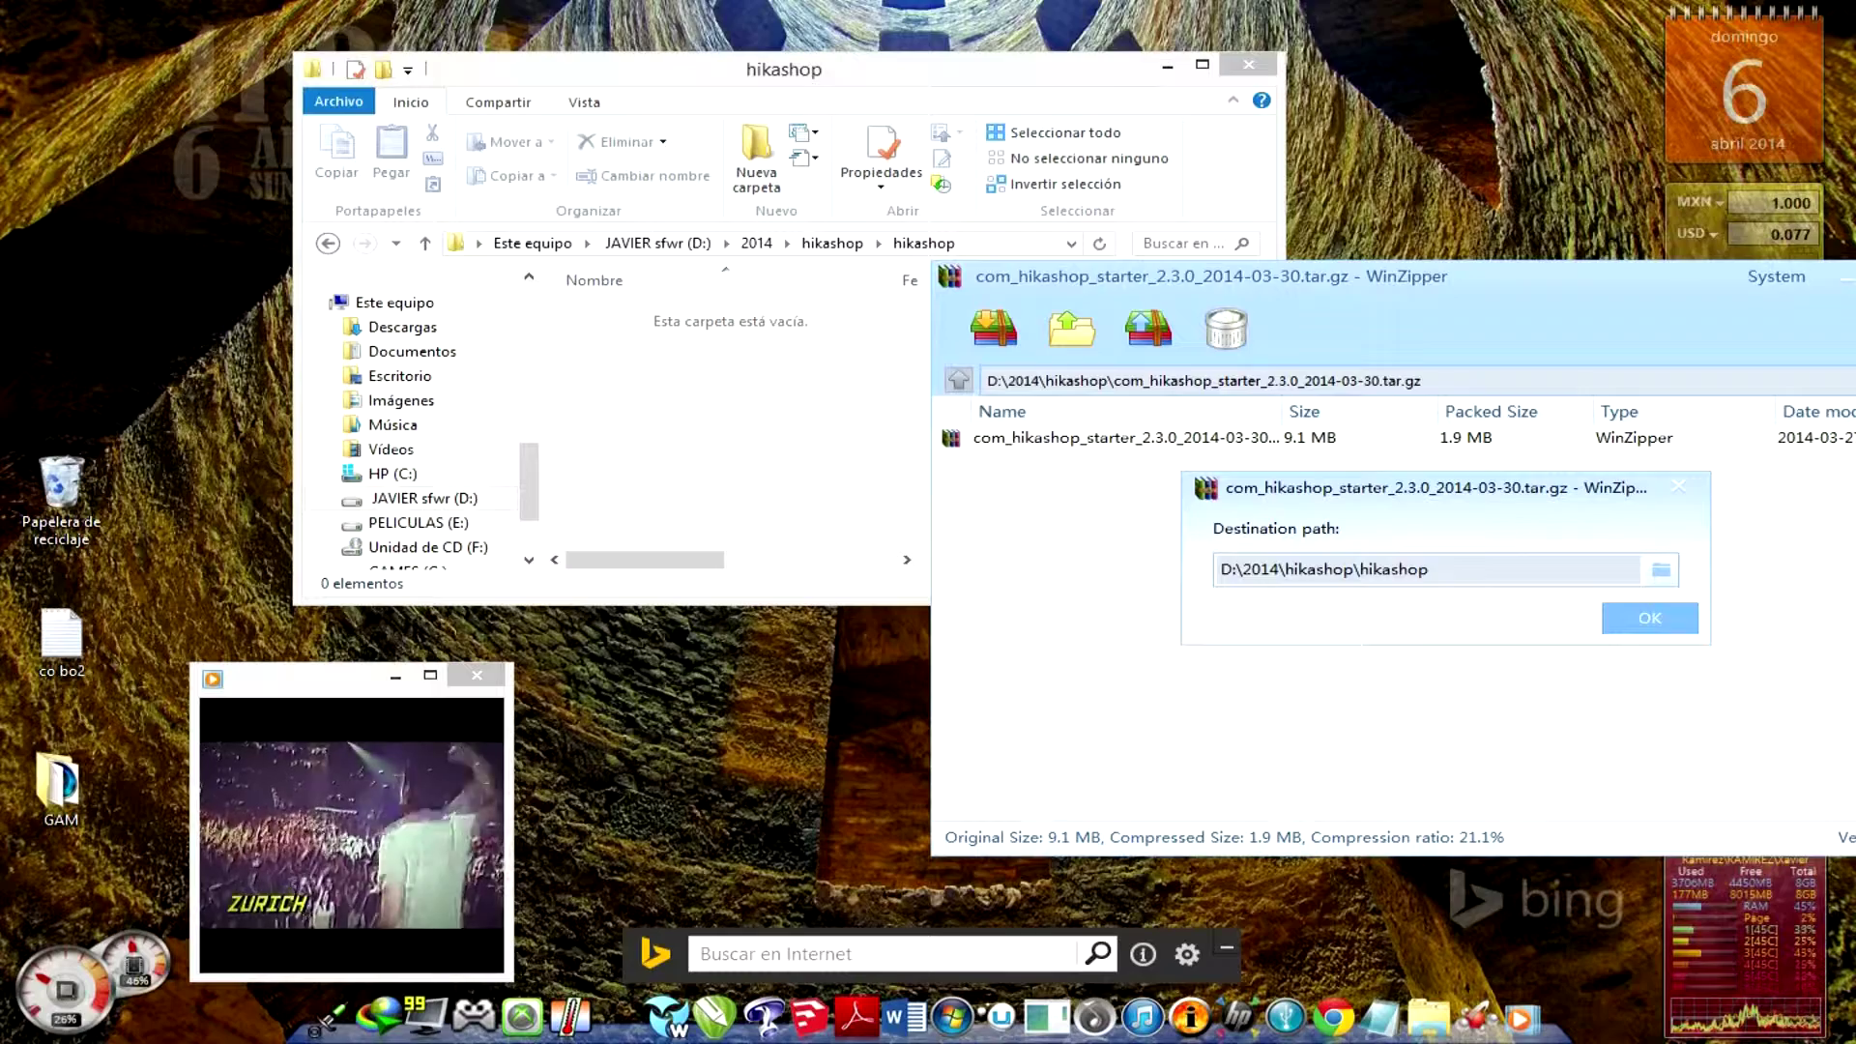
pyautogui.click(1648, 618)
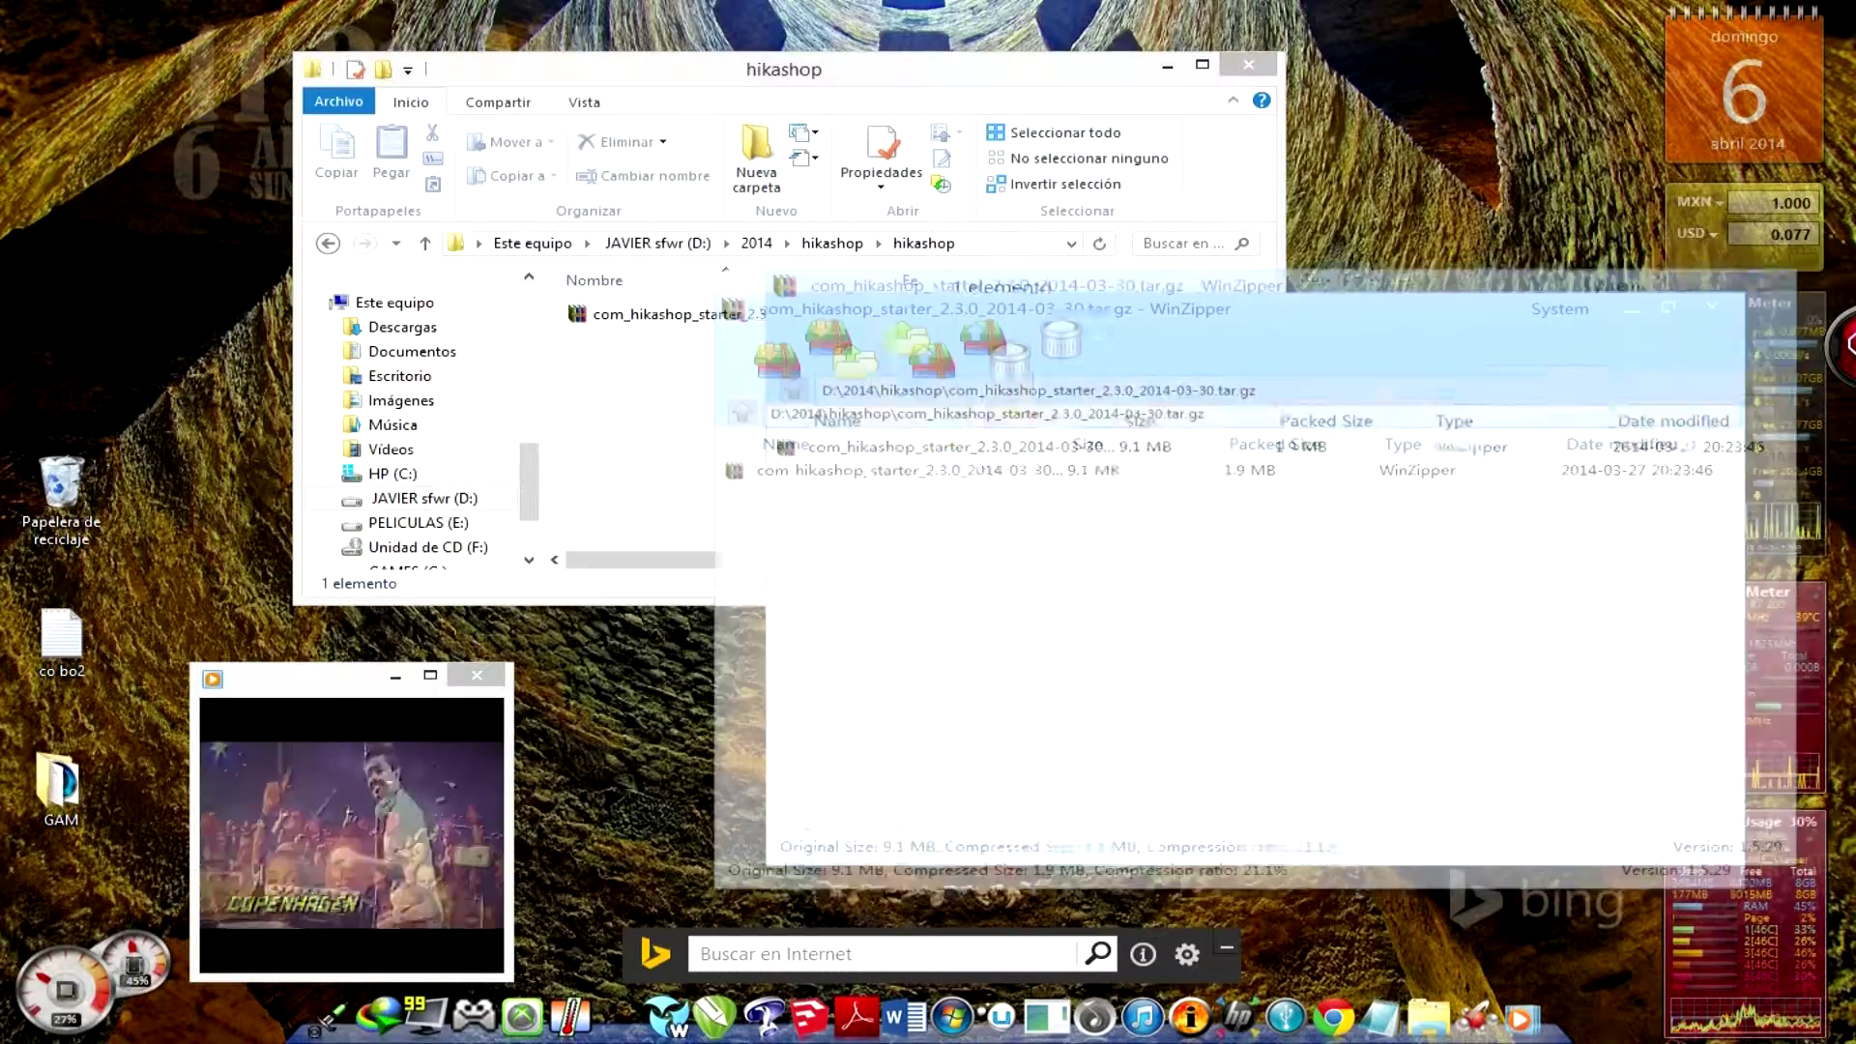
# - Open the extracted .tar archive and extract its files into the inner hikashop folder
pyautogui.click(1692, 316)
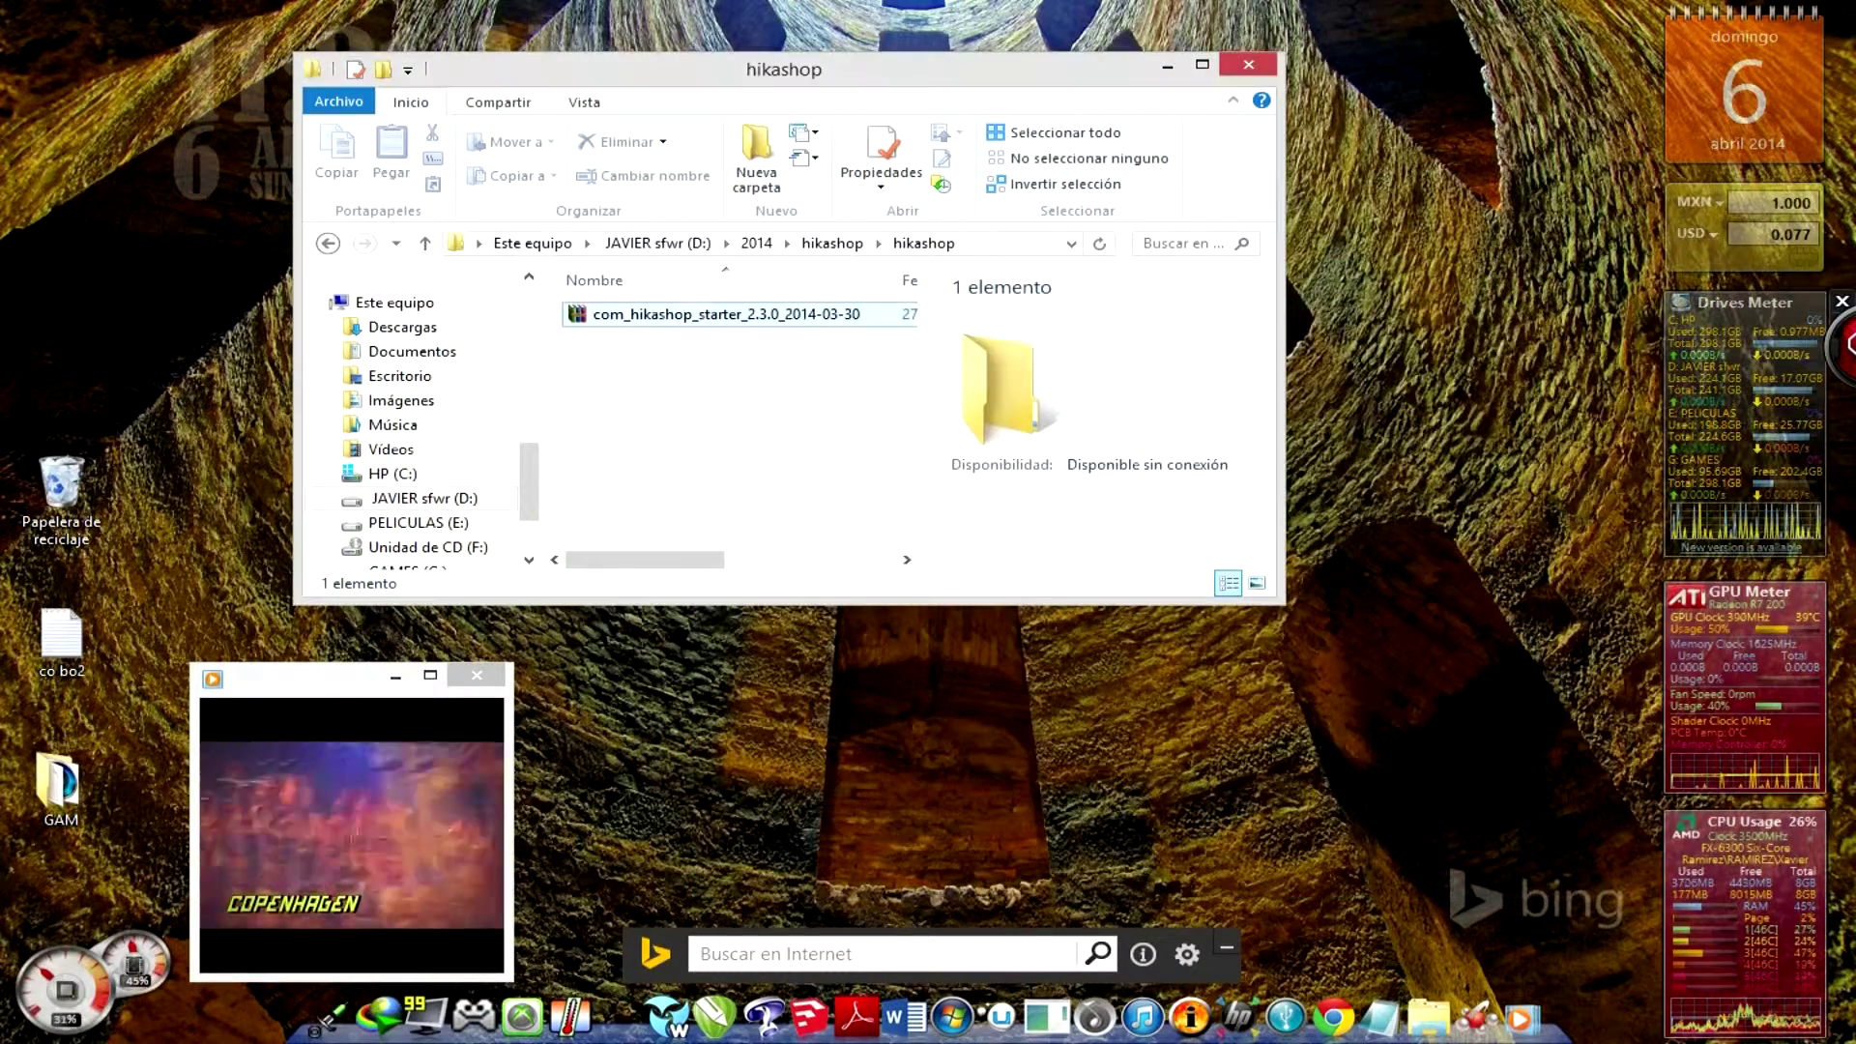
pyautogui.doubleClick(705, 315)
pyautogui.click(553, 292)
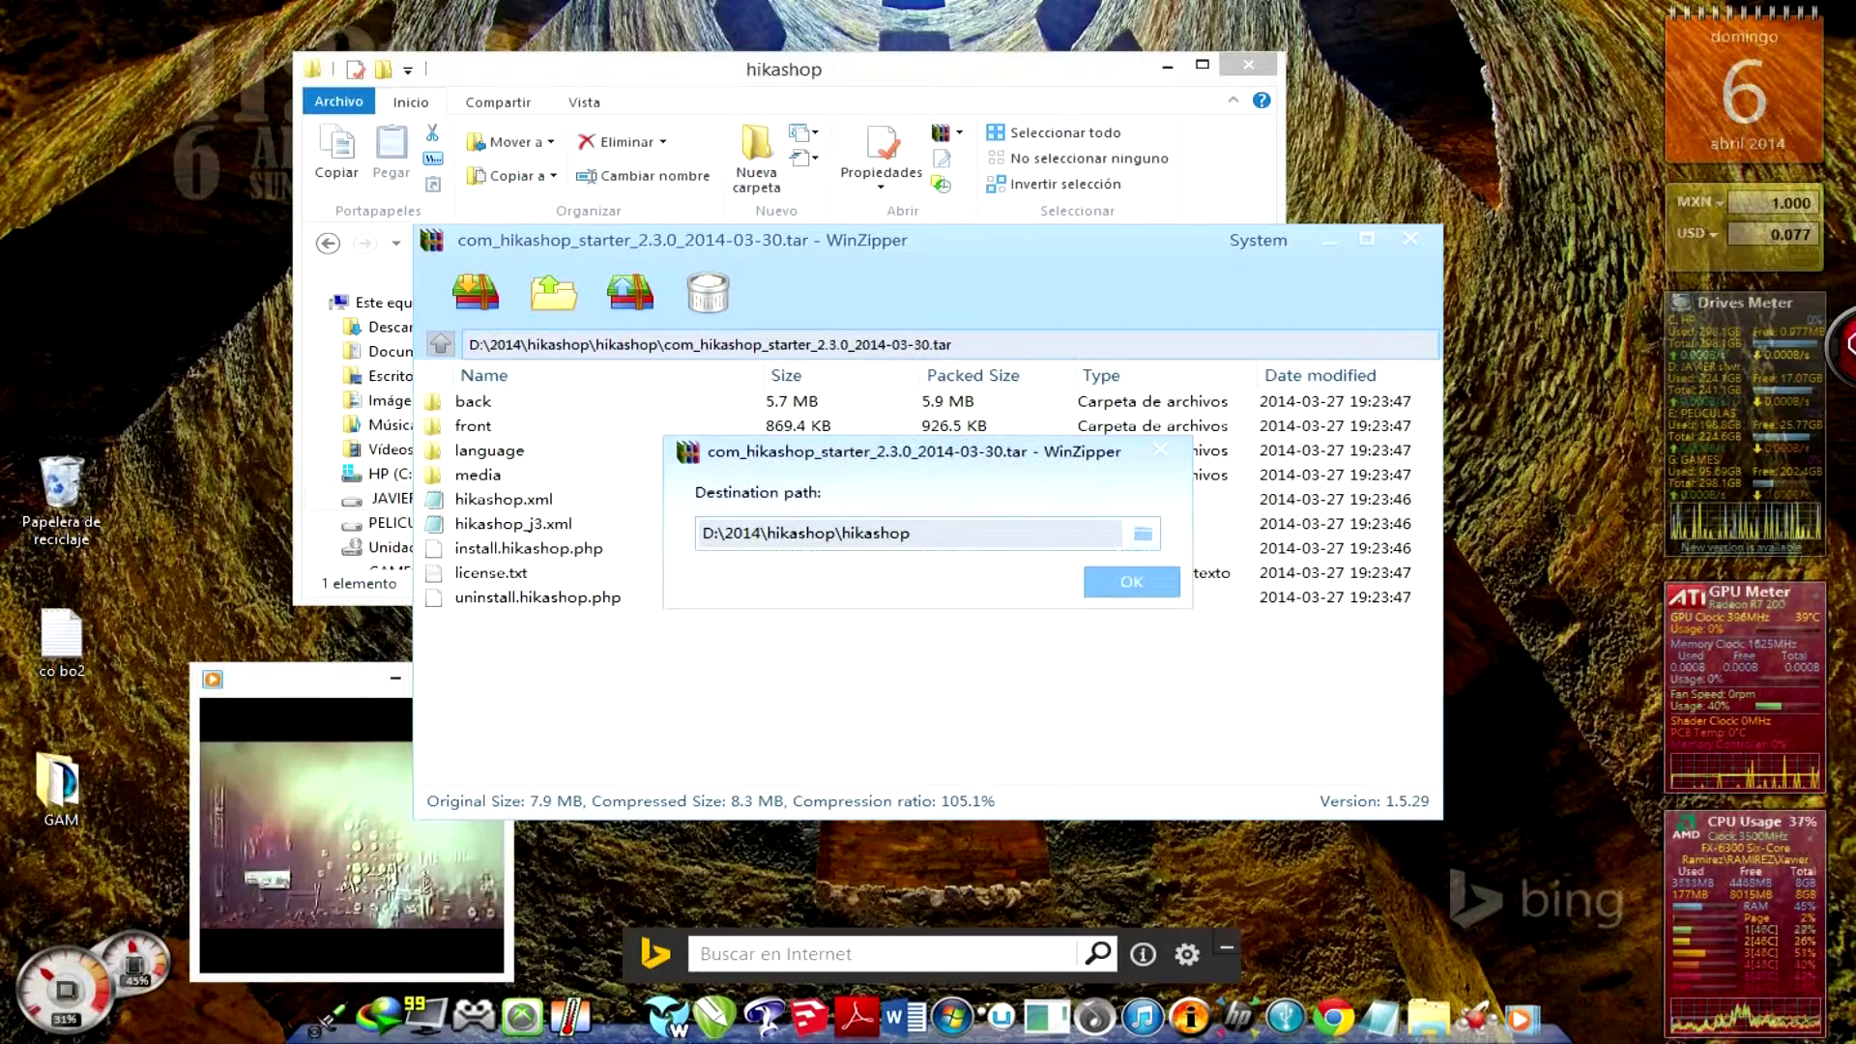
pyautogui.click(1130, 584)
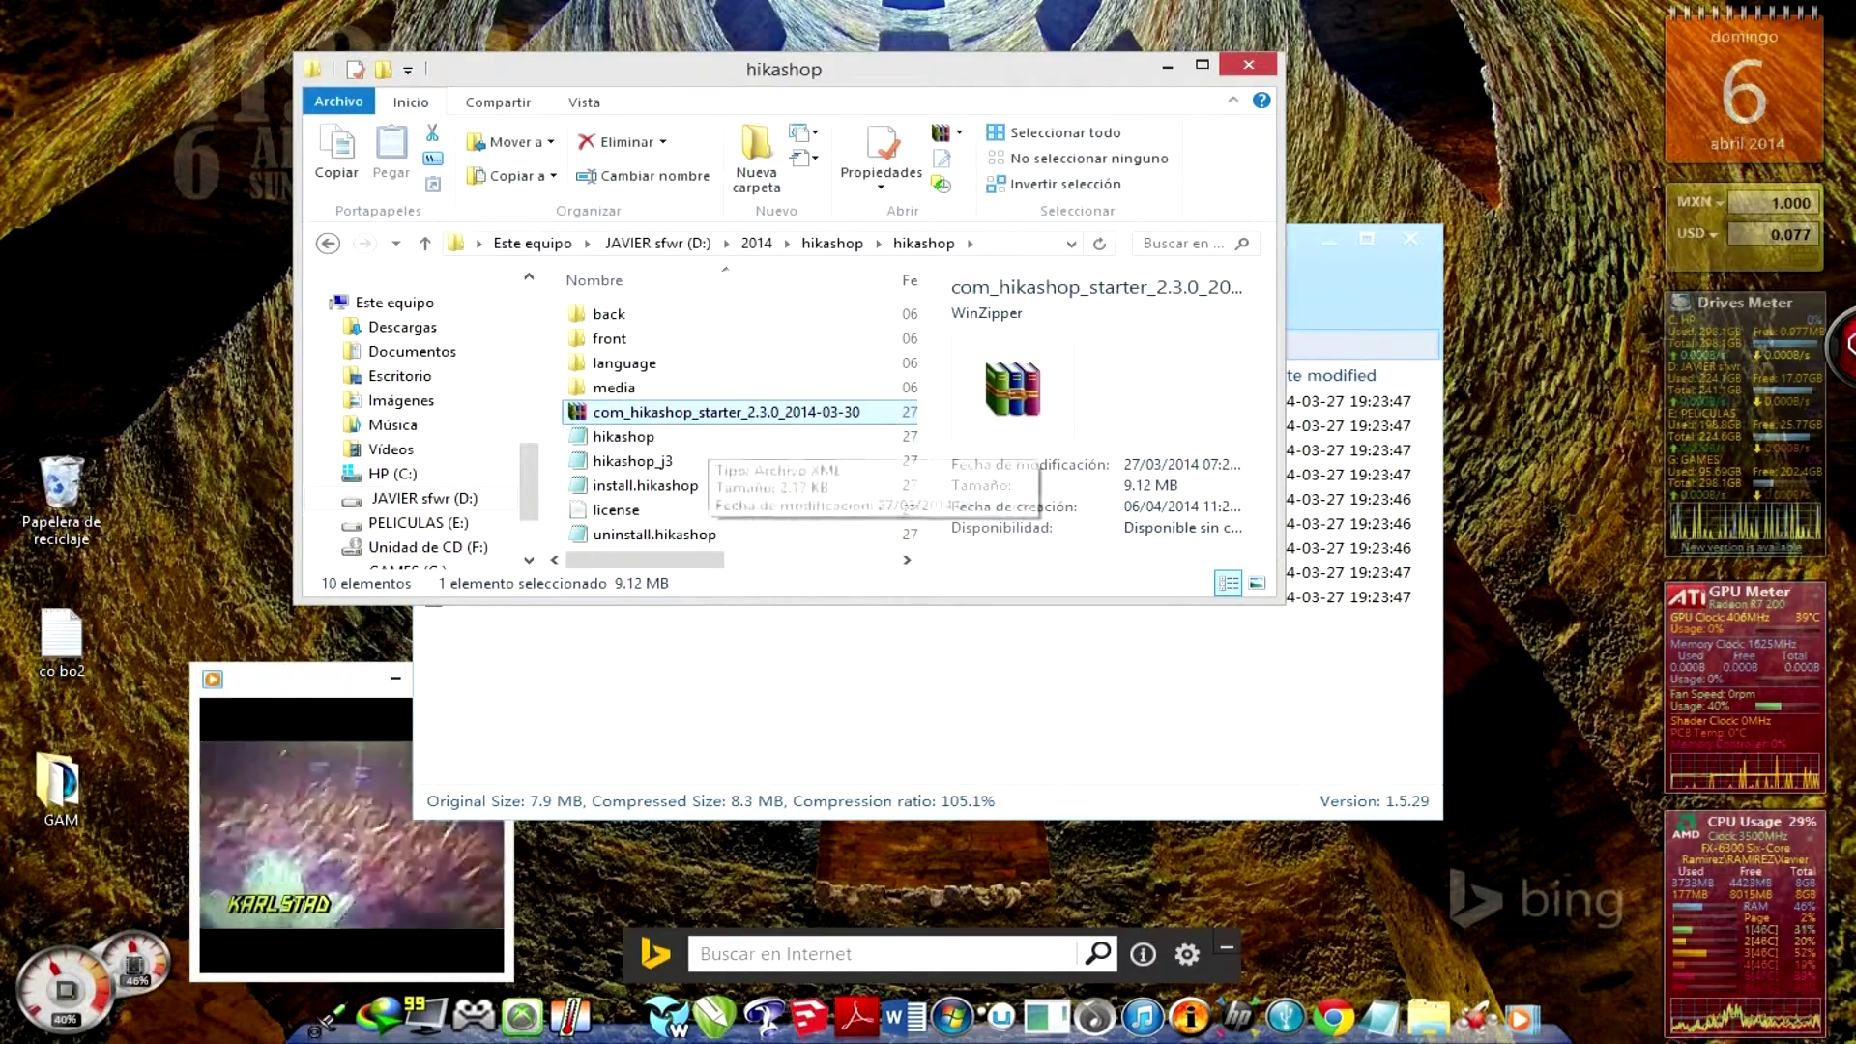
# - Delete the leftover .tar archive after closing the WinZipper window locking it
pyautogui.press('F2')
pyautogui.press('BackSpace')
pyautogui.press('Escape')
pyautogui.press('Delete')
pyautogui.press('Return')
pyautogui.click(990, 430)
pyautogui.click(1410, 239)
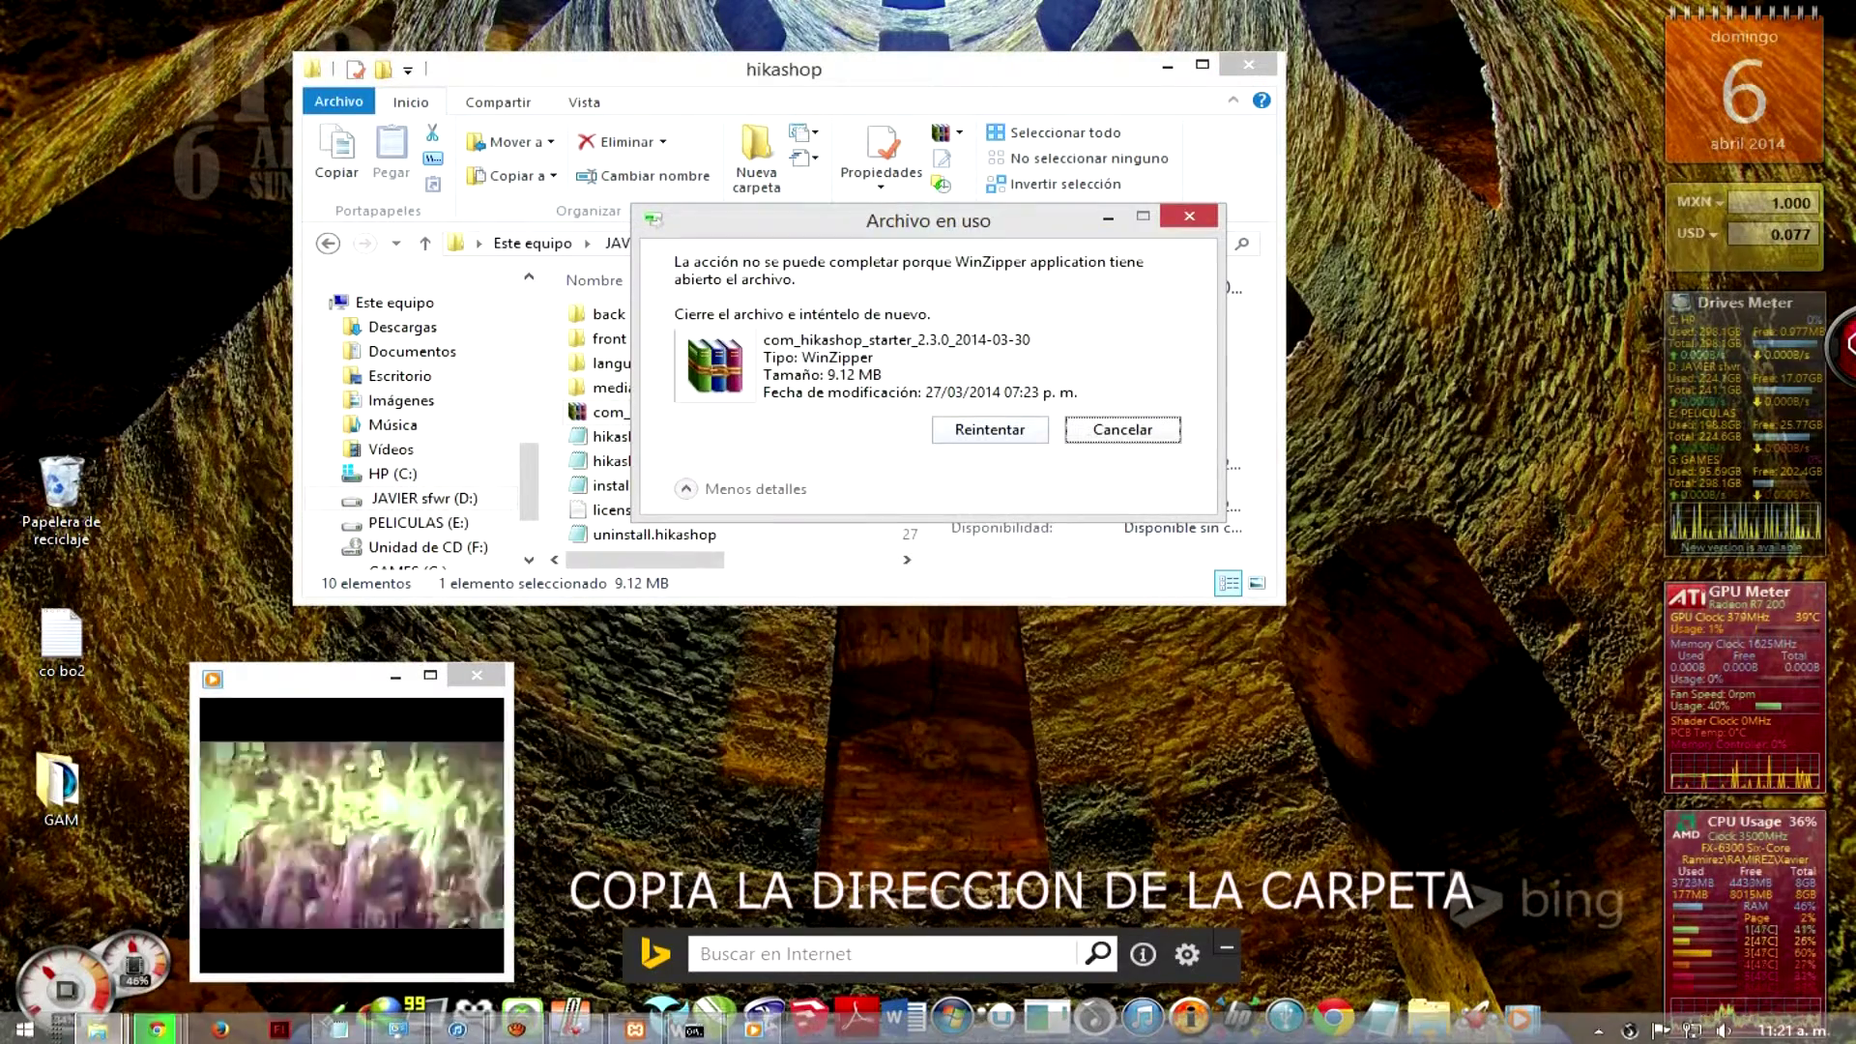
pyautogui.press('Left')
pyautogui.press('Return')
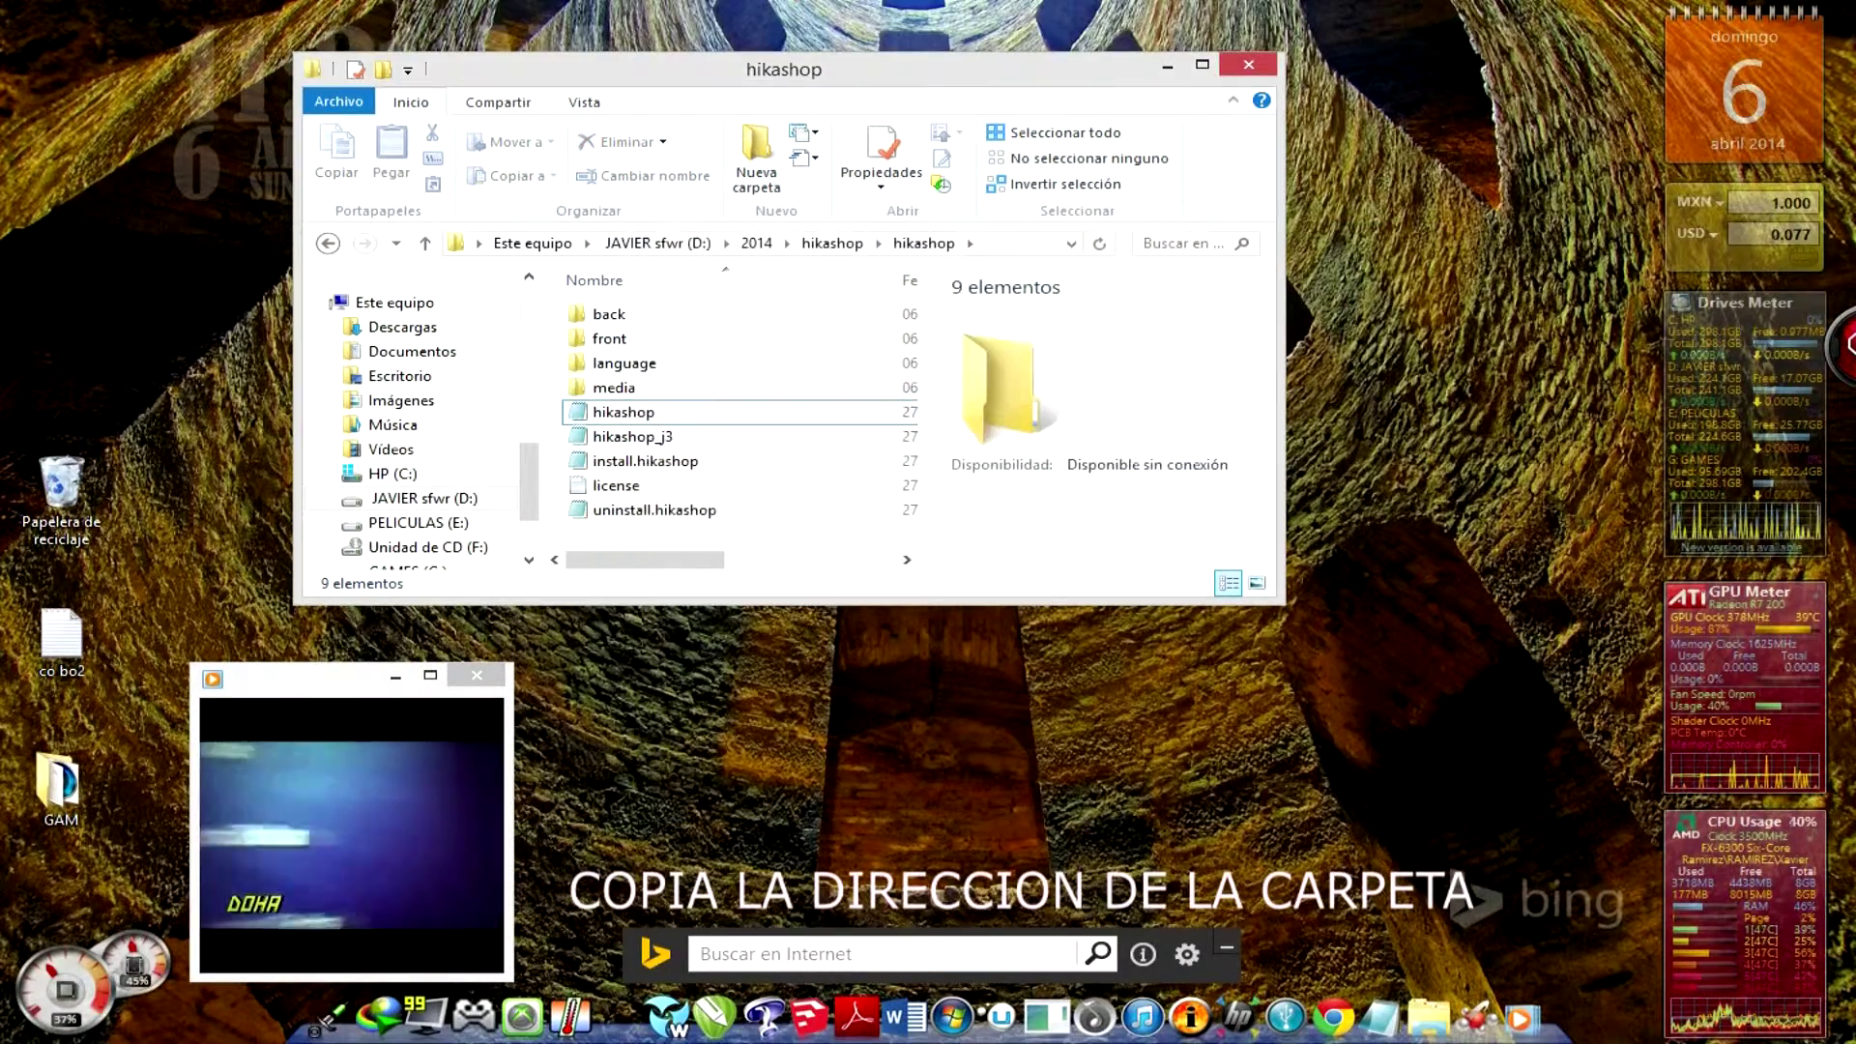
# - Copy the path D:\2014\hikashop\hikashop and switch to the Joomla Gestor de extensiones page
pyautogui.hotkey('alt', 'd')
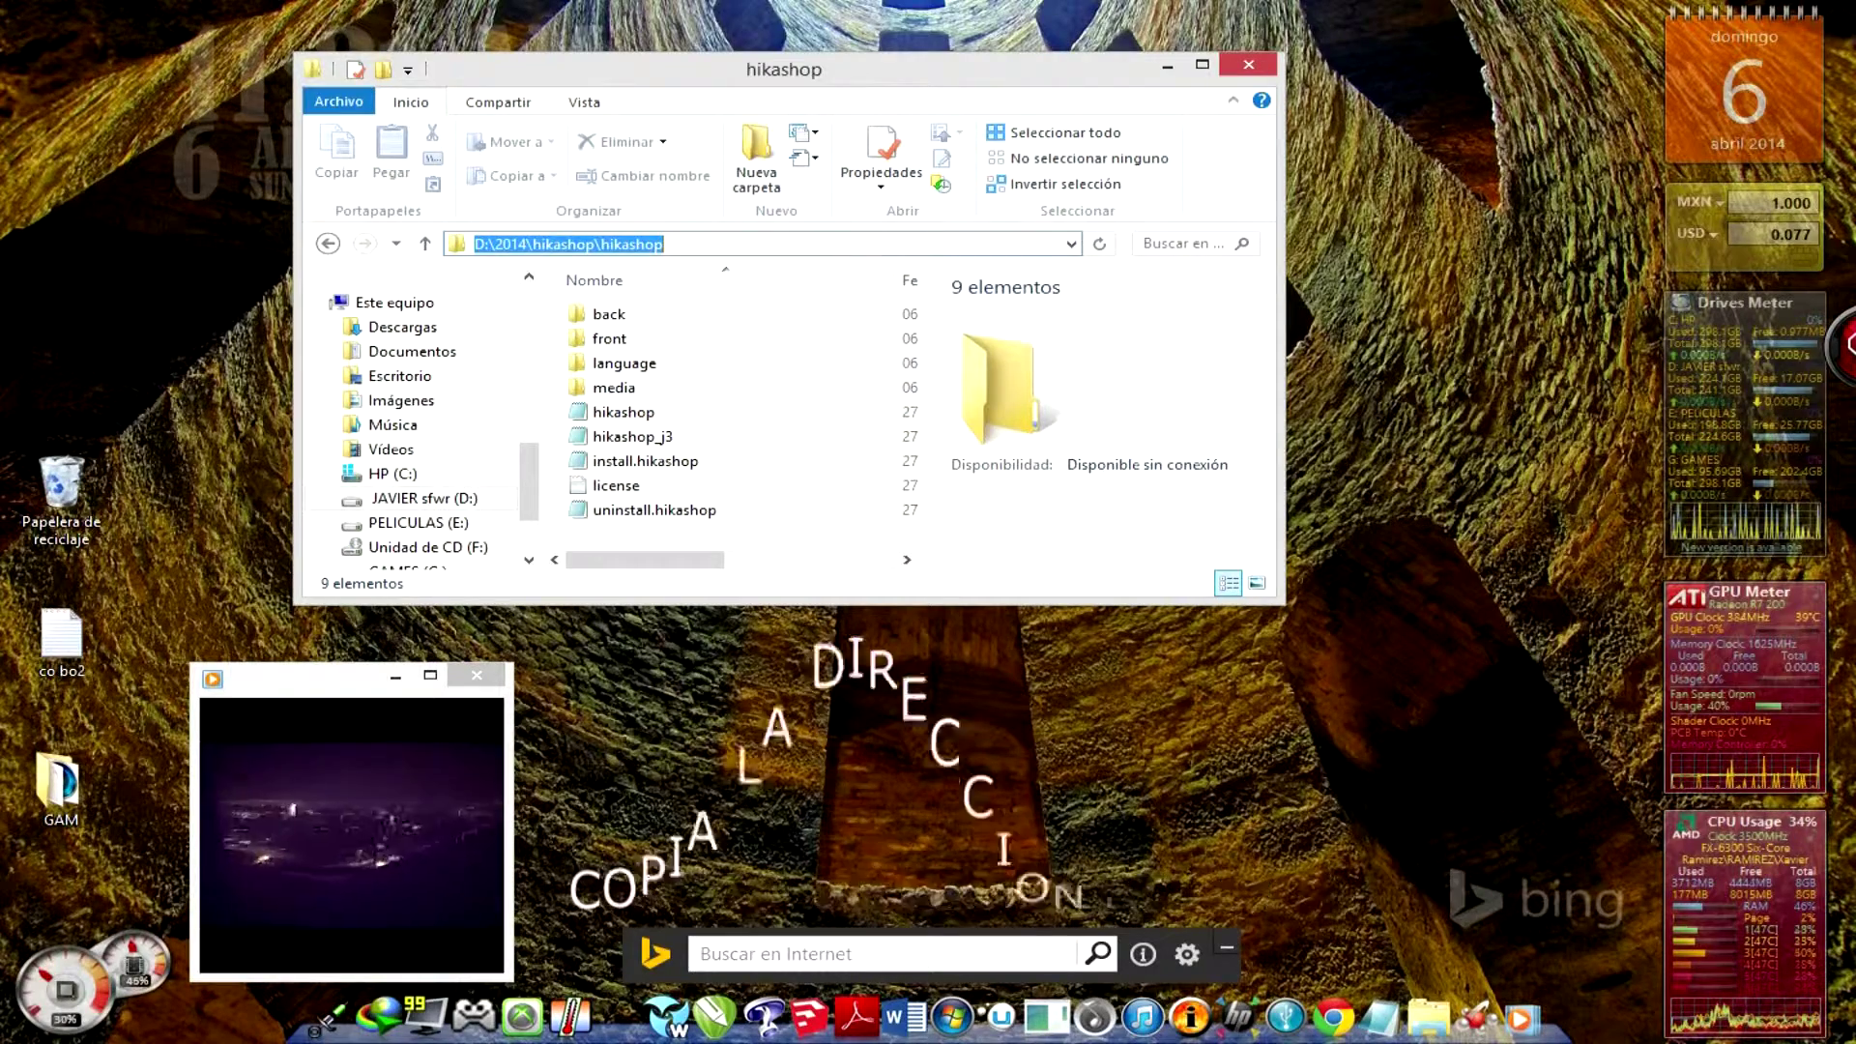
pyautogui.rightClick(606, 245)
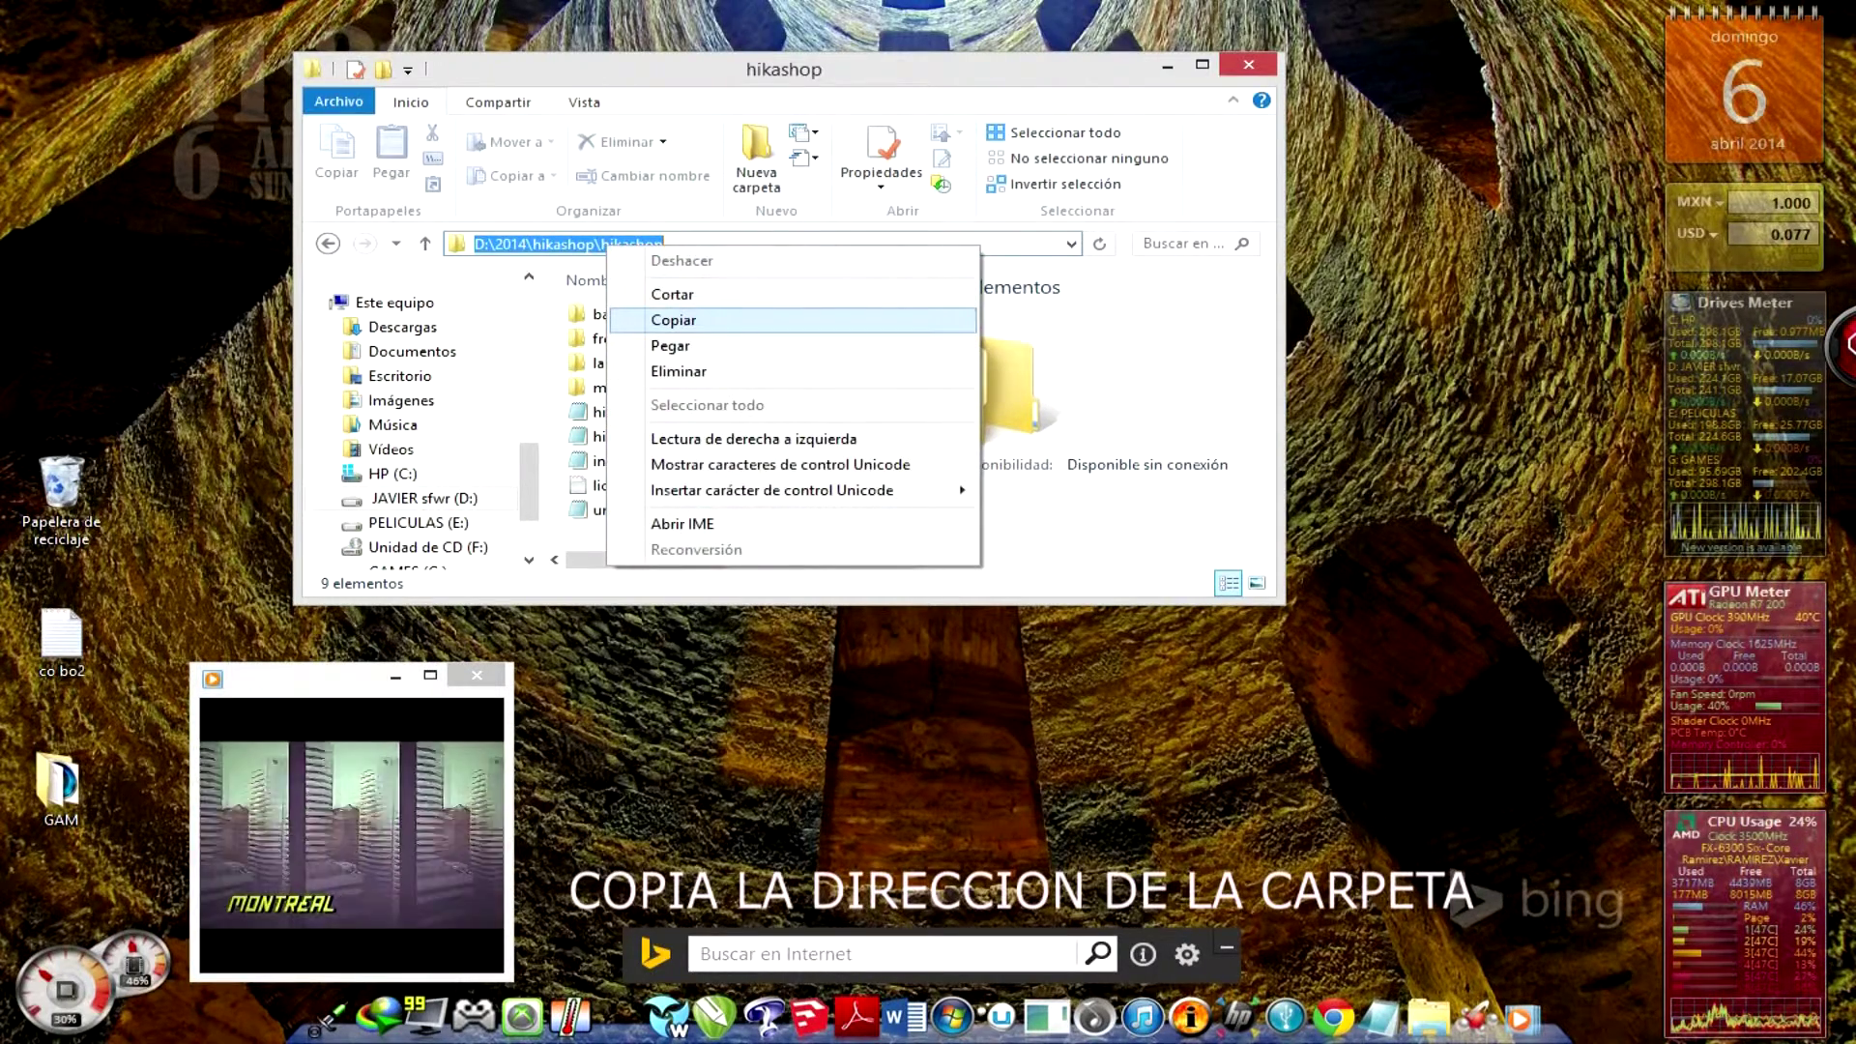
pyautogui.click(674, 320)
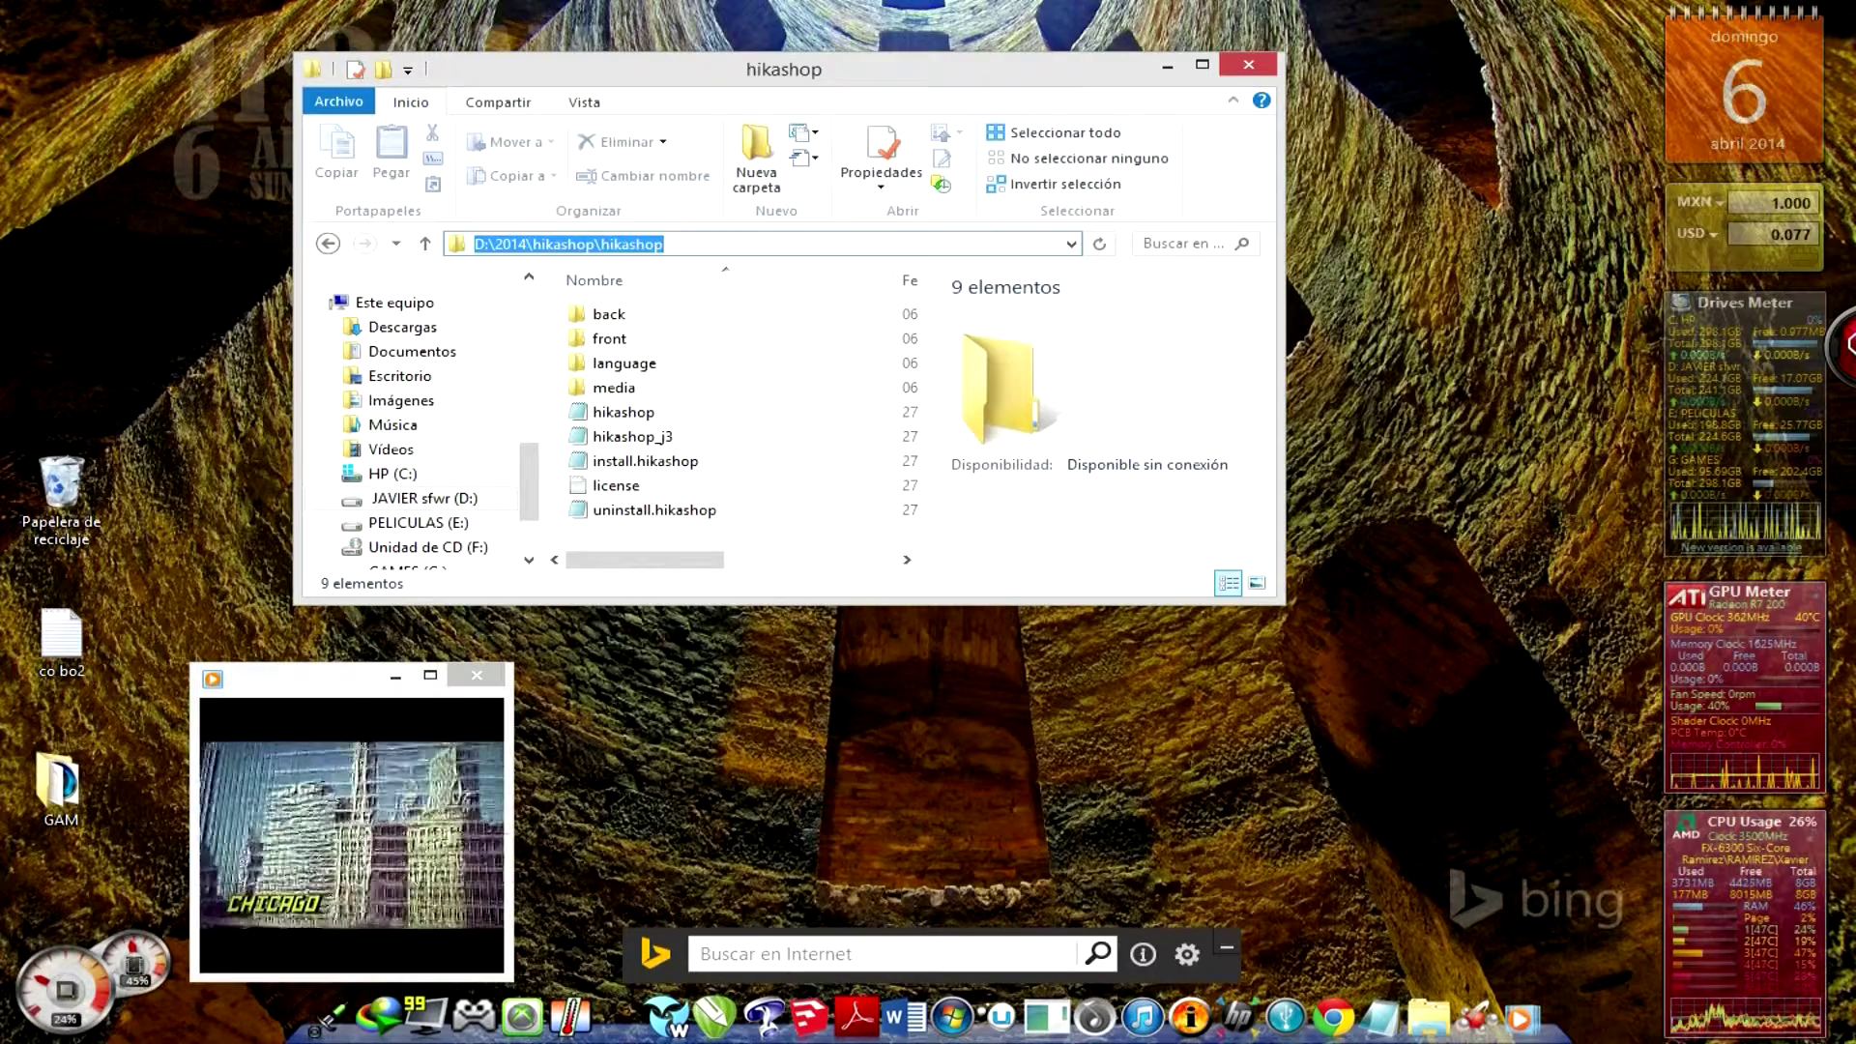
pyautogui.moveTo(164, 1036)
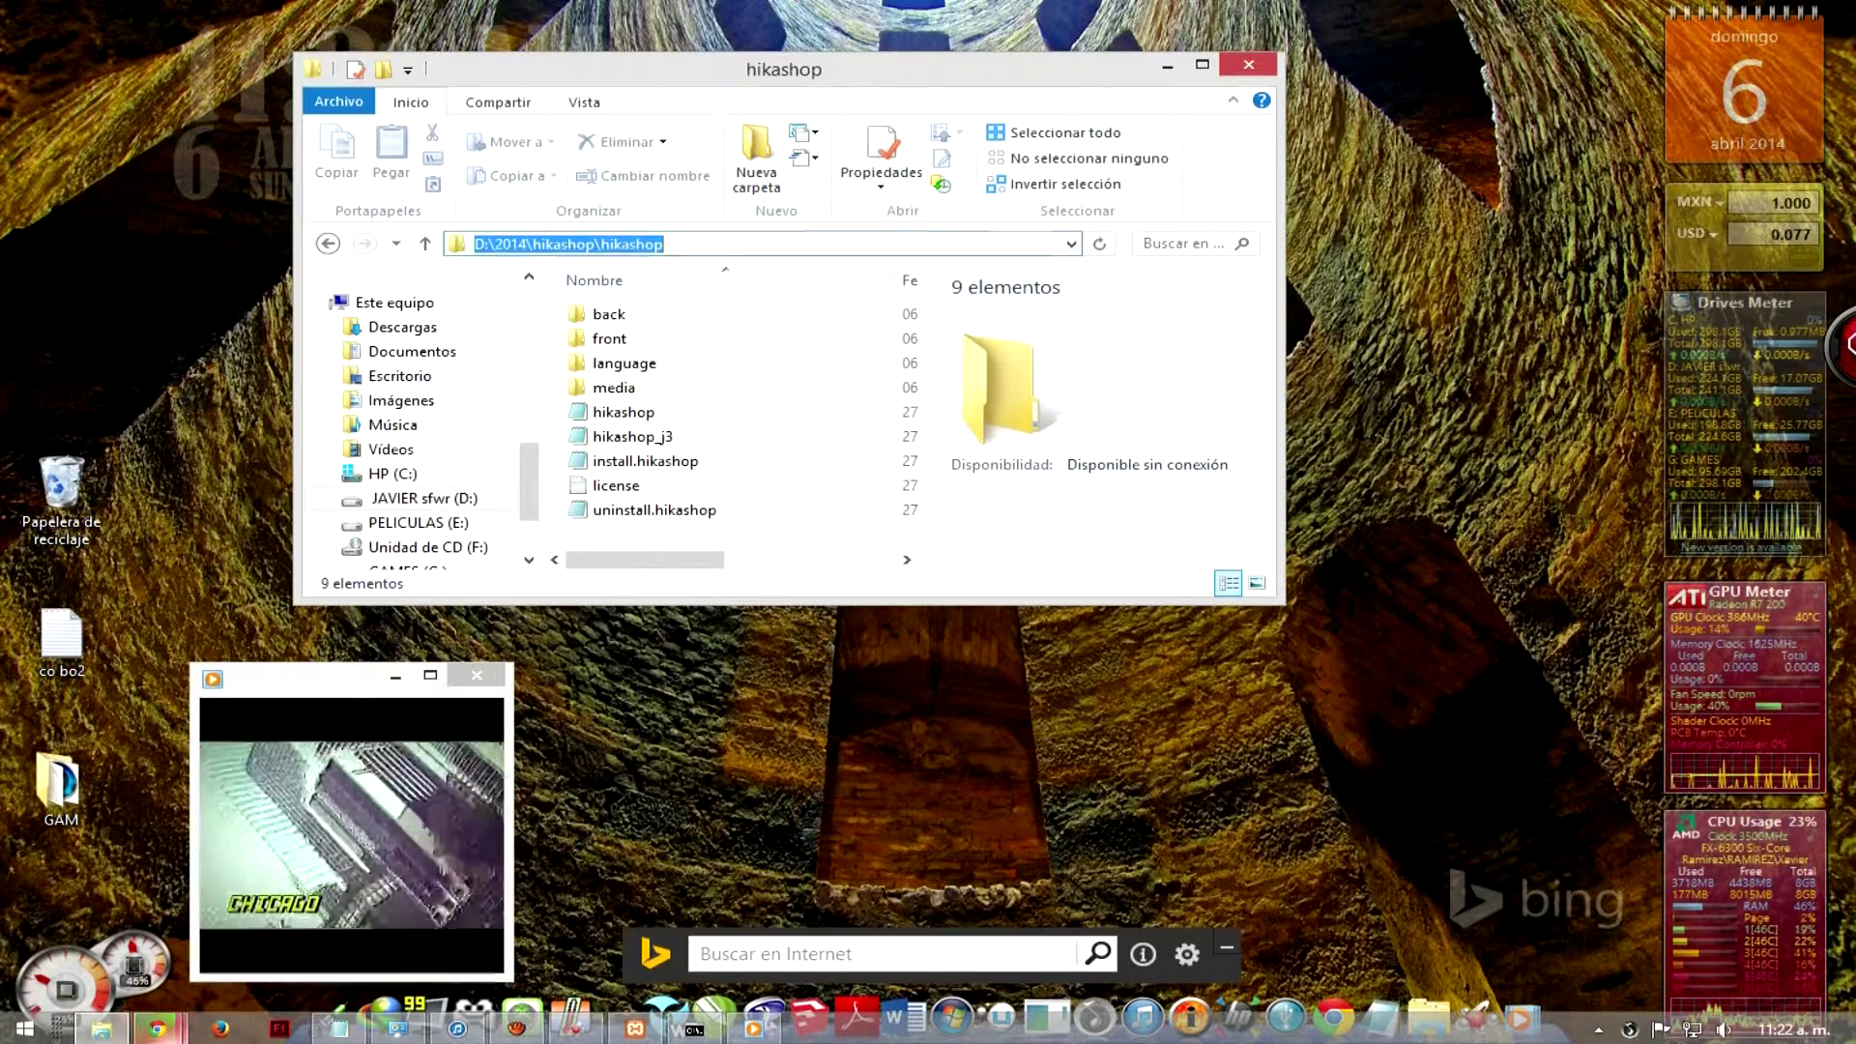
pyautogui.click(455, 908)
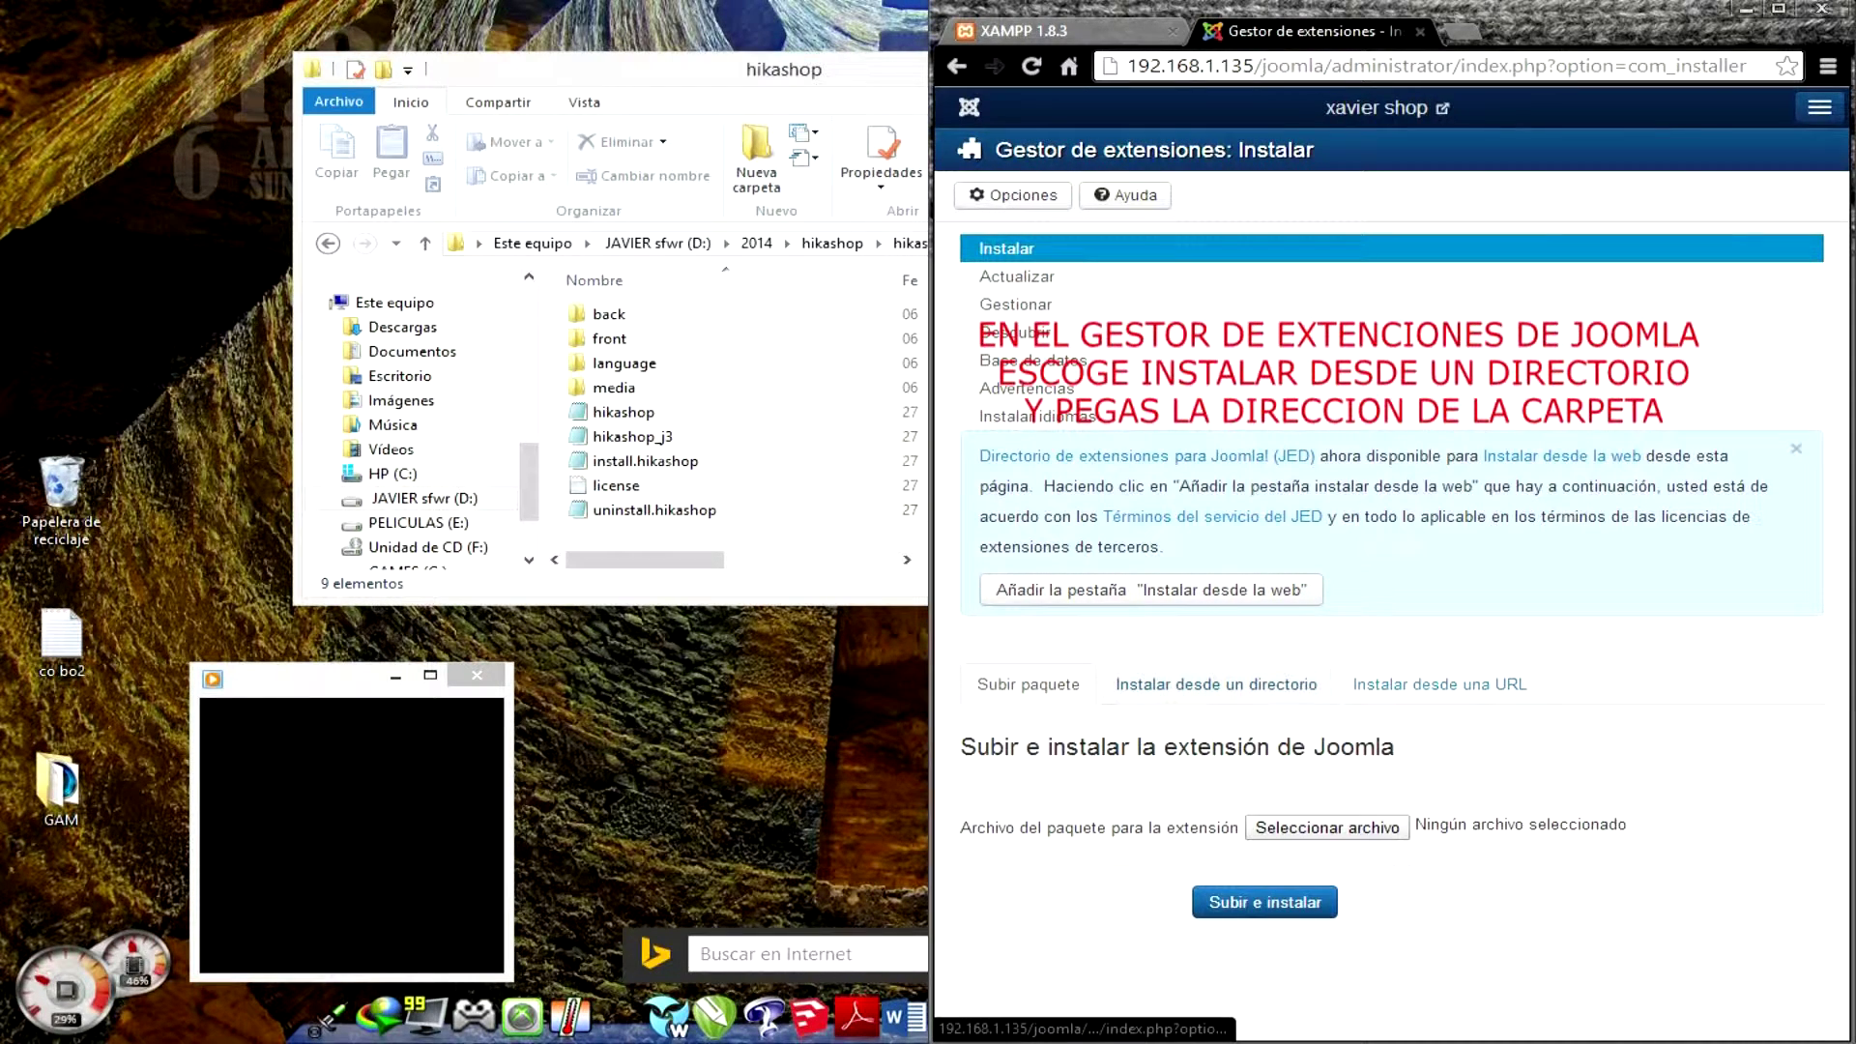
# - Paste D:\2014\hikashop\hikashop into Instalar desde un directorio, install it, and widen the browser
pyautogui.click(1216, 684)
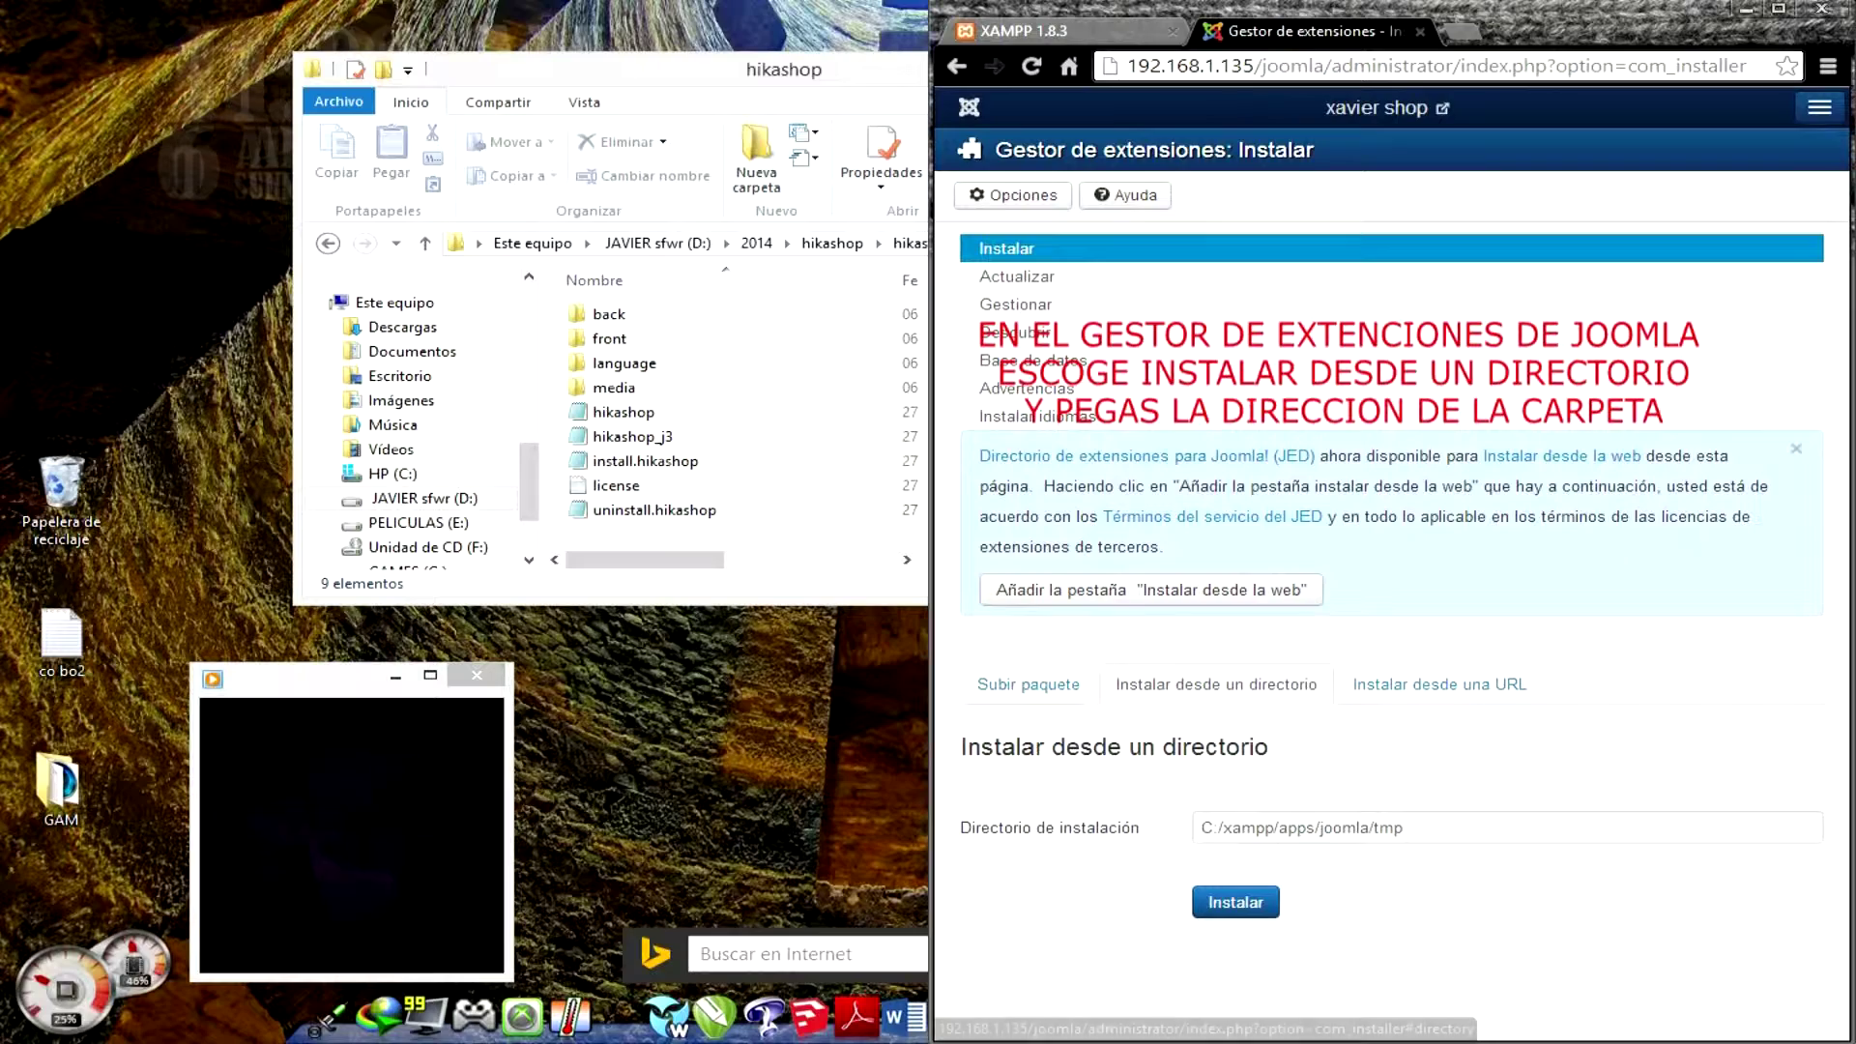
pyautogui.doubleClick(1403, 828)
pyautogui.hotkey('ctrl', 'a')
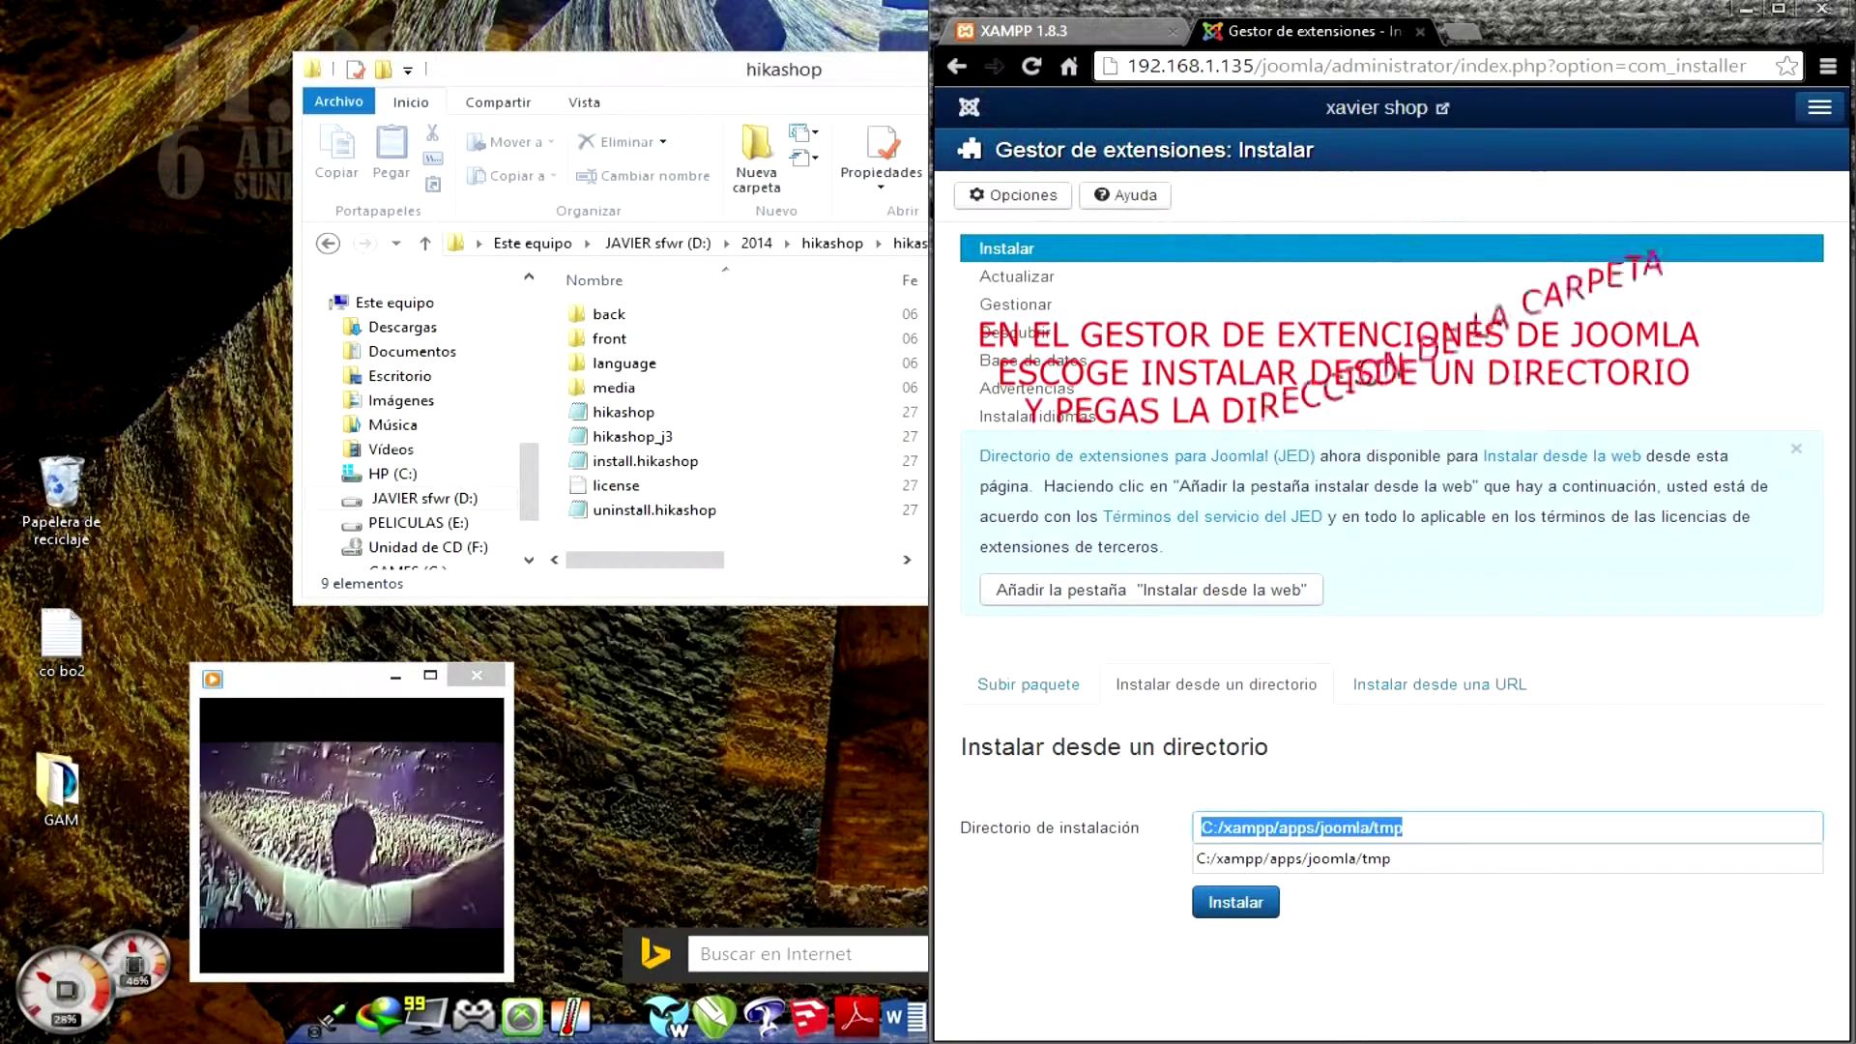
pyautogui.hotkey('ctrl', 'v')
pyautogui.click(1235, 902)
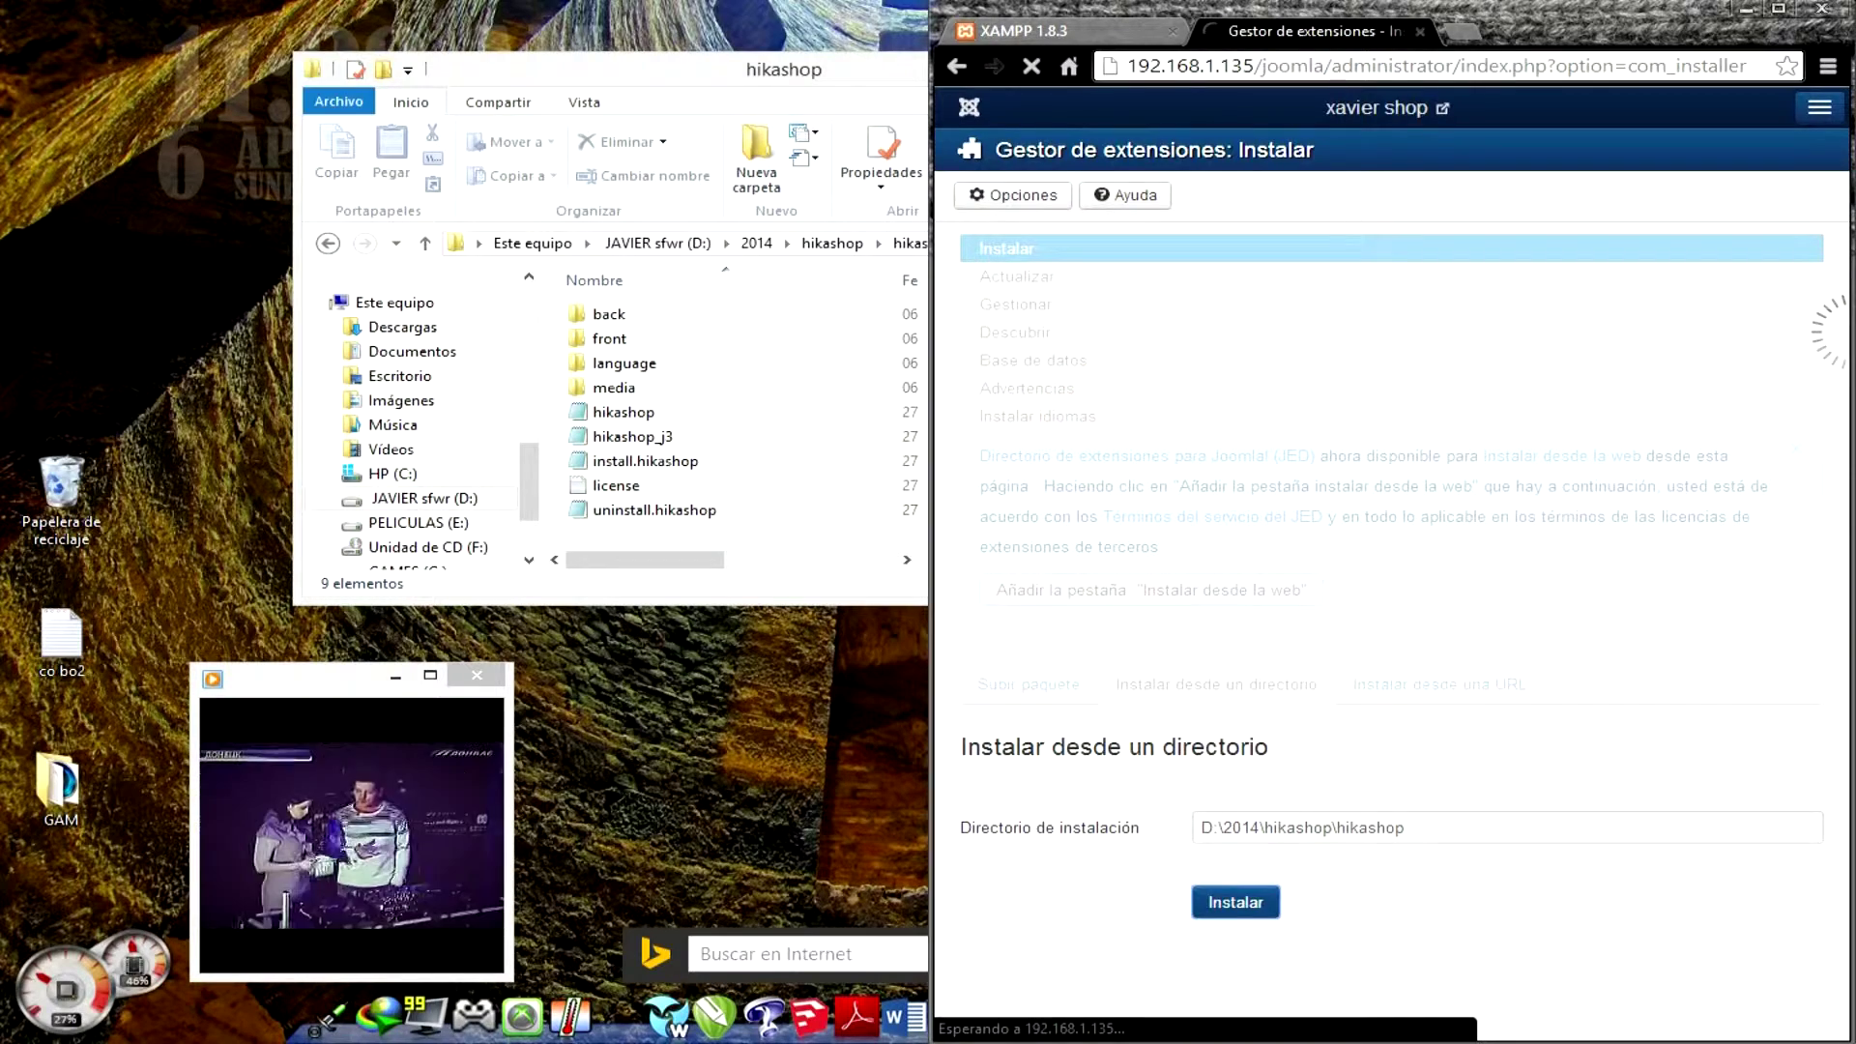
pyautogui.moveTo(931, 618); pyautogui.dragTo(224, 618)
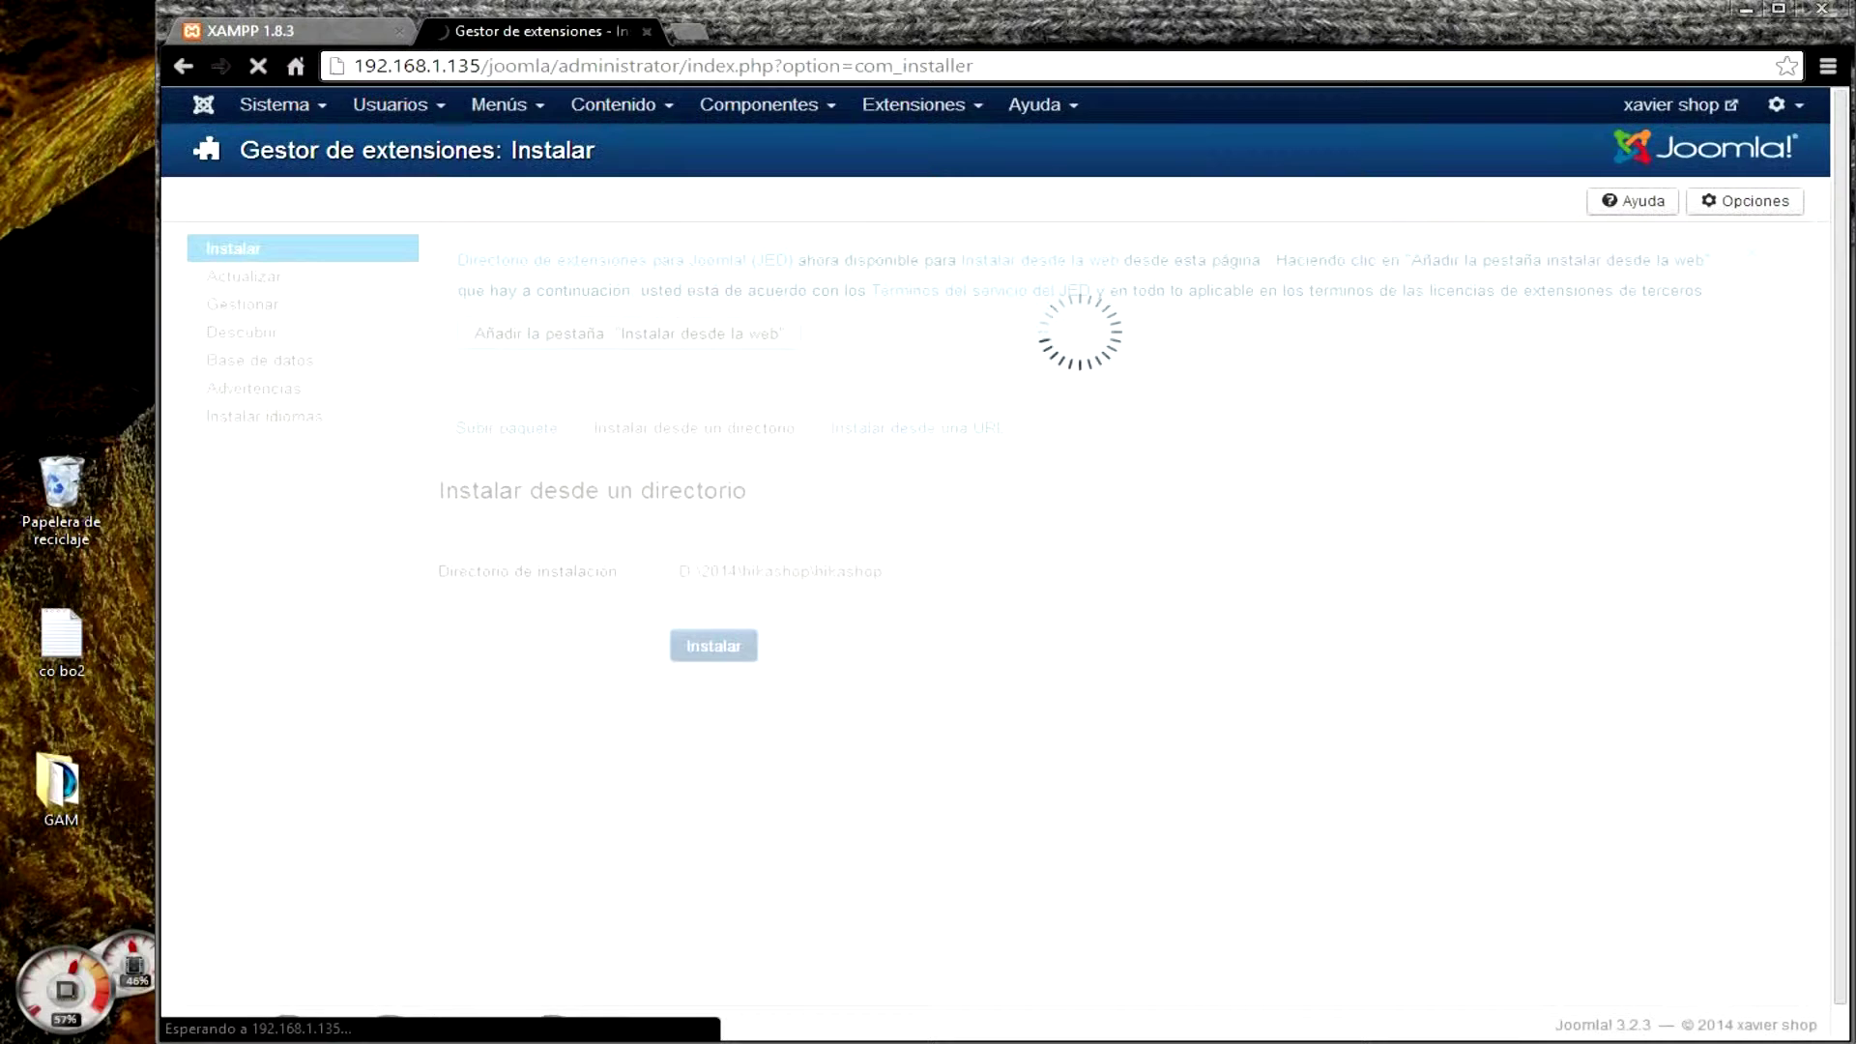